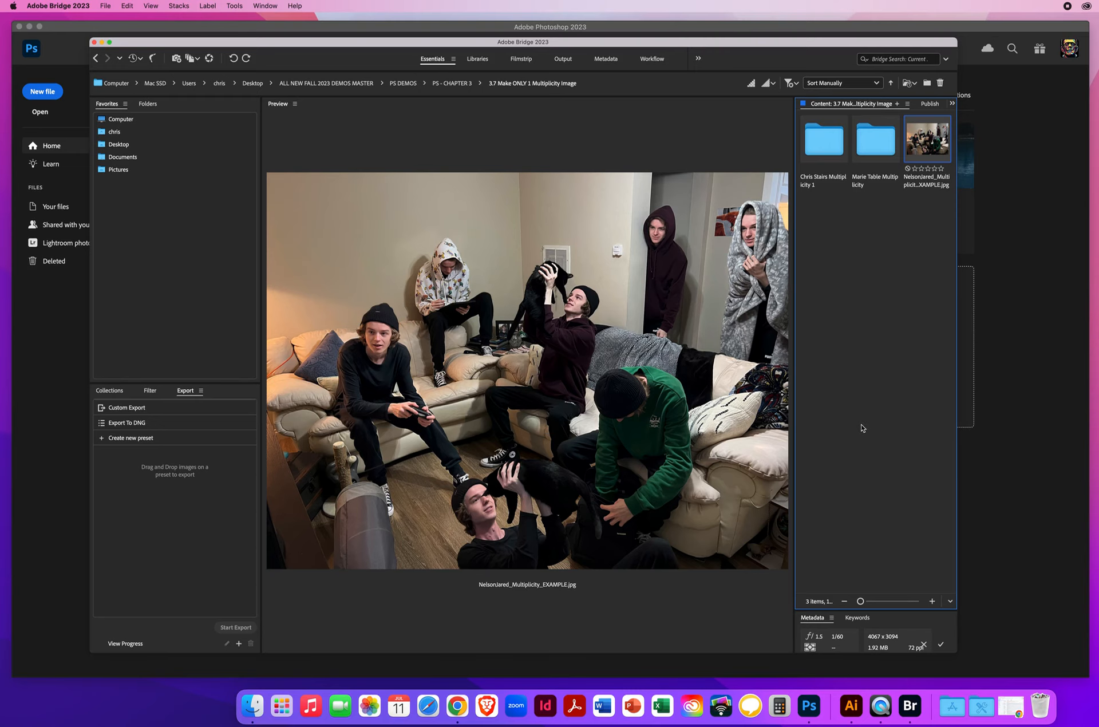
Step: Open the Stairs Multiplicity 1 folder inside the 3.7 Make ONLY 1 Multiplicity Image folder
click(820, 152)
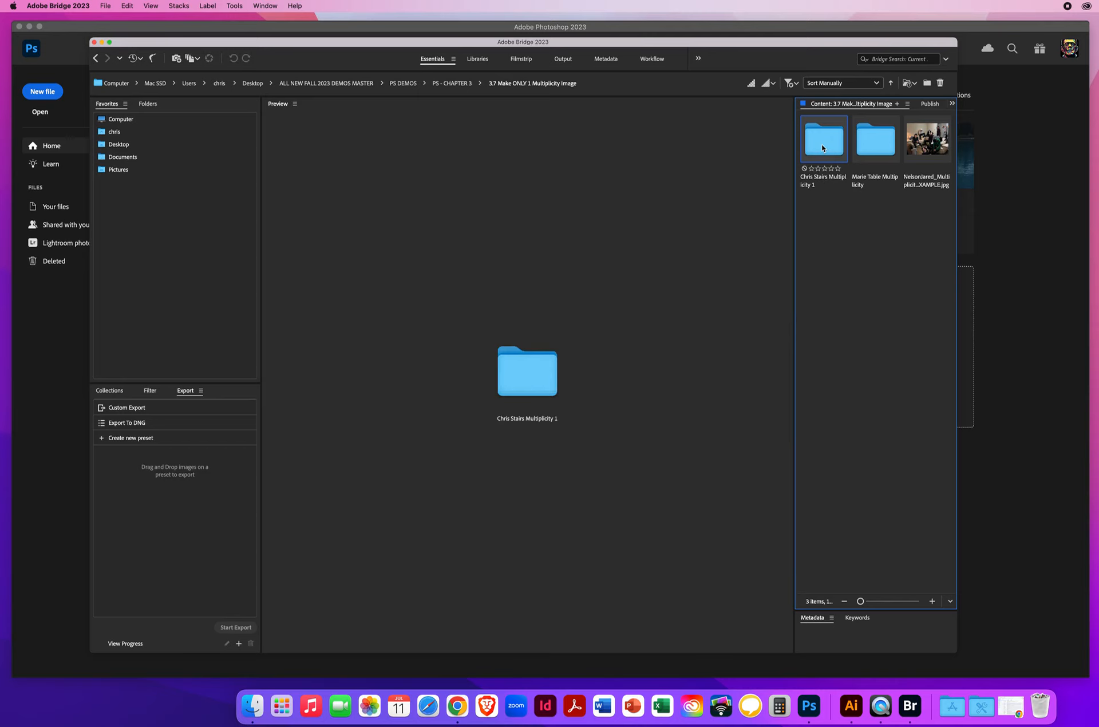
click(867, 145)
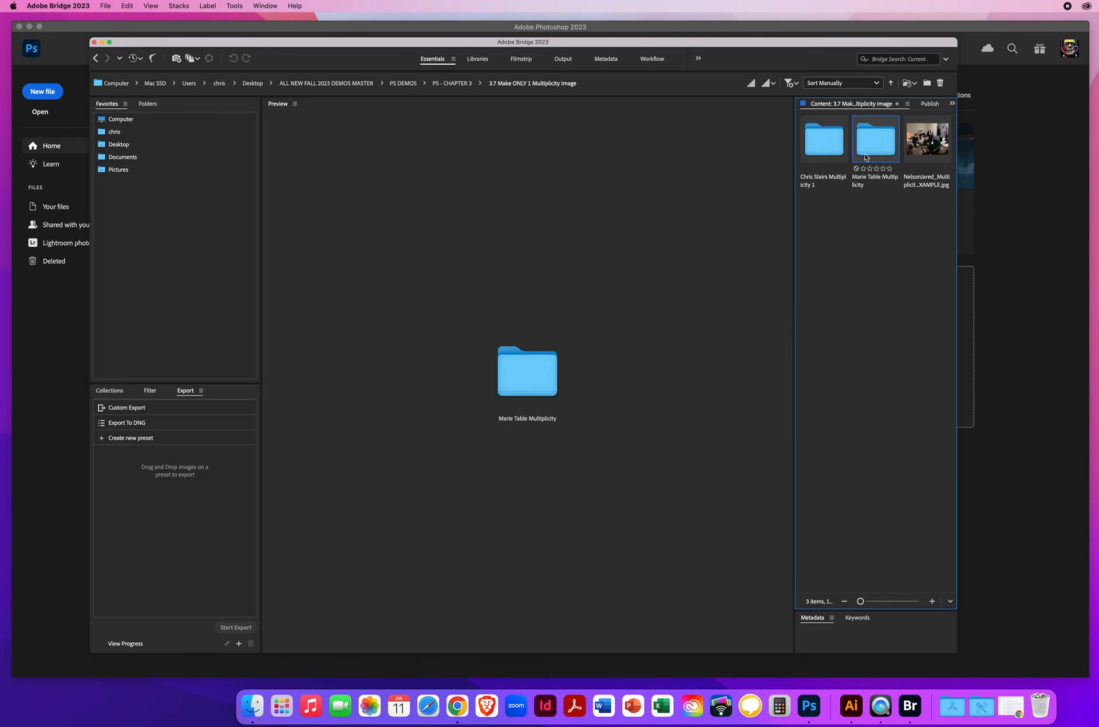
click(819, 144)
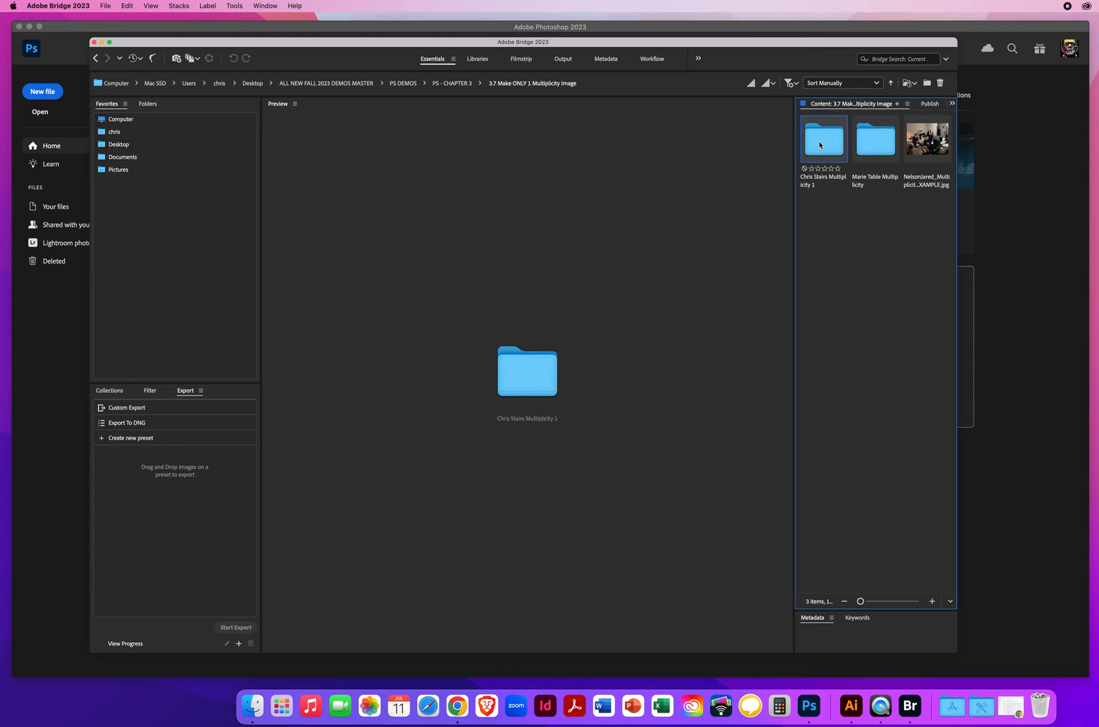
double_click(819, 144)
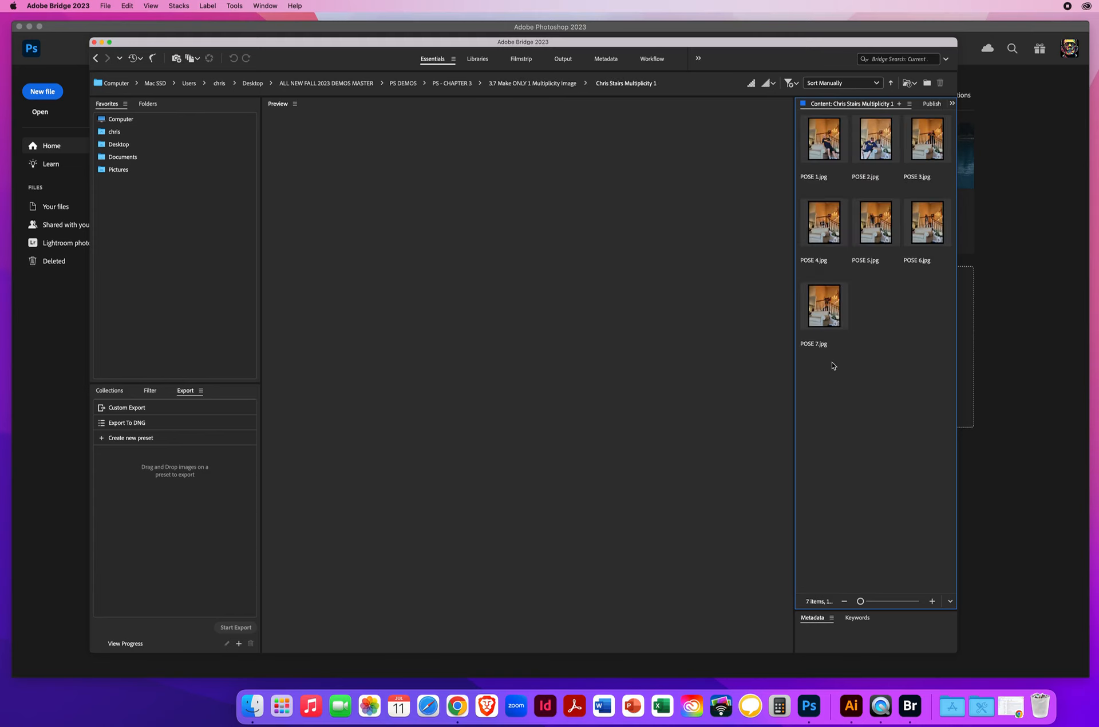
Step: Preview the staircase photos one by one, from POSE 1.jpg through POSE 7.jpg
click(826, 138)
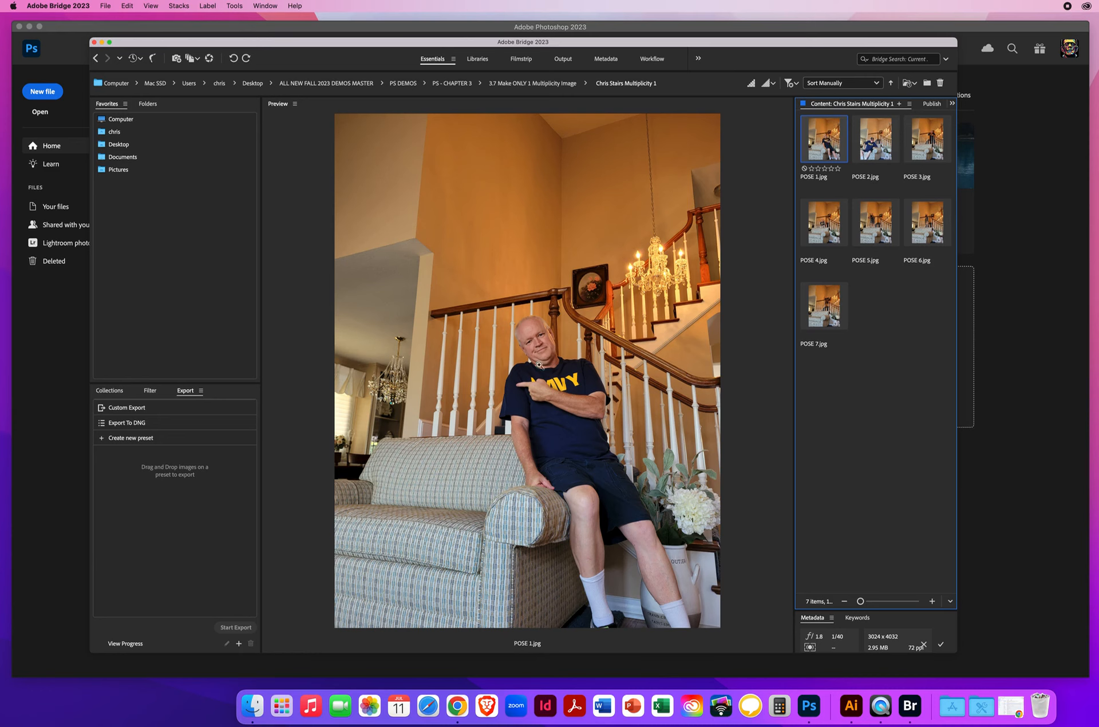
click(870, 147)
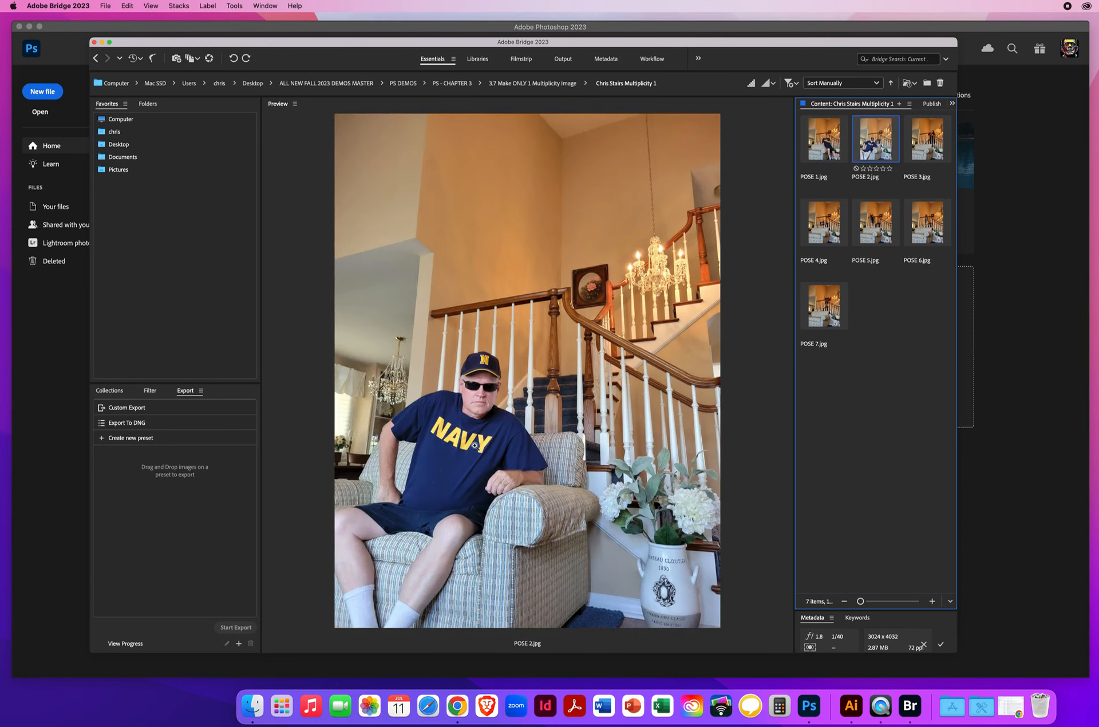
click(922, 147)
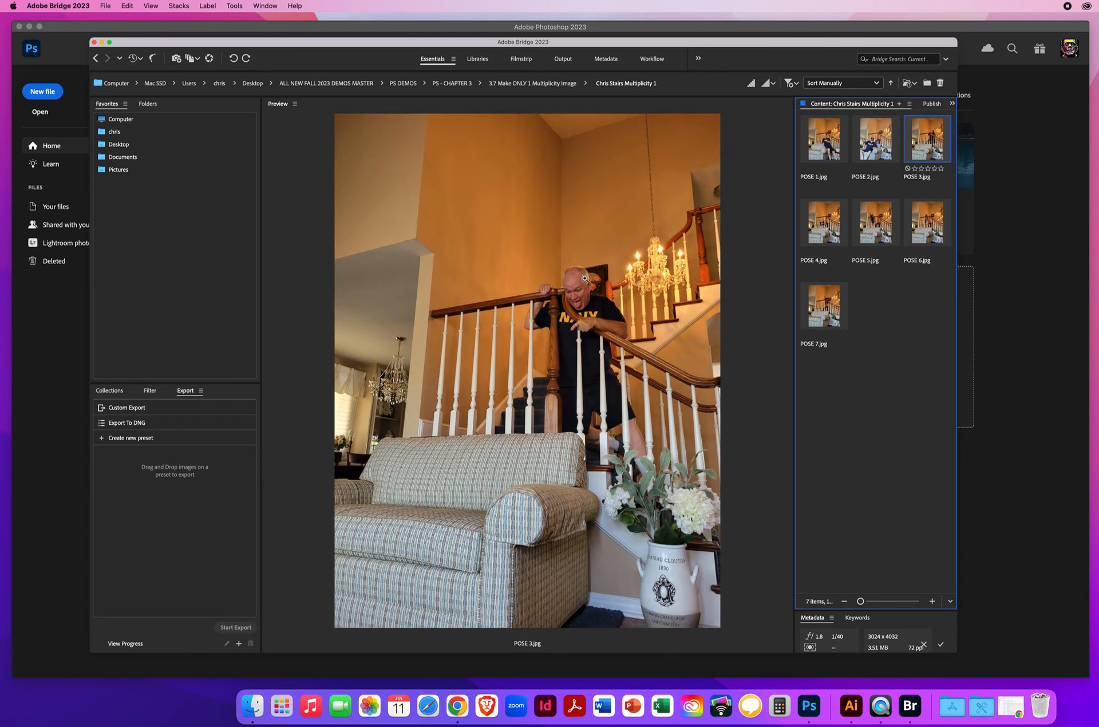
click(823, 230)
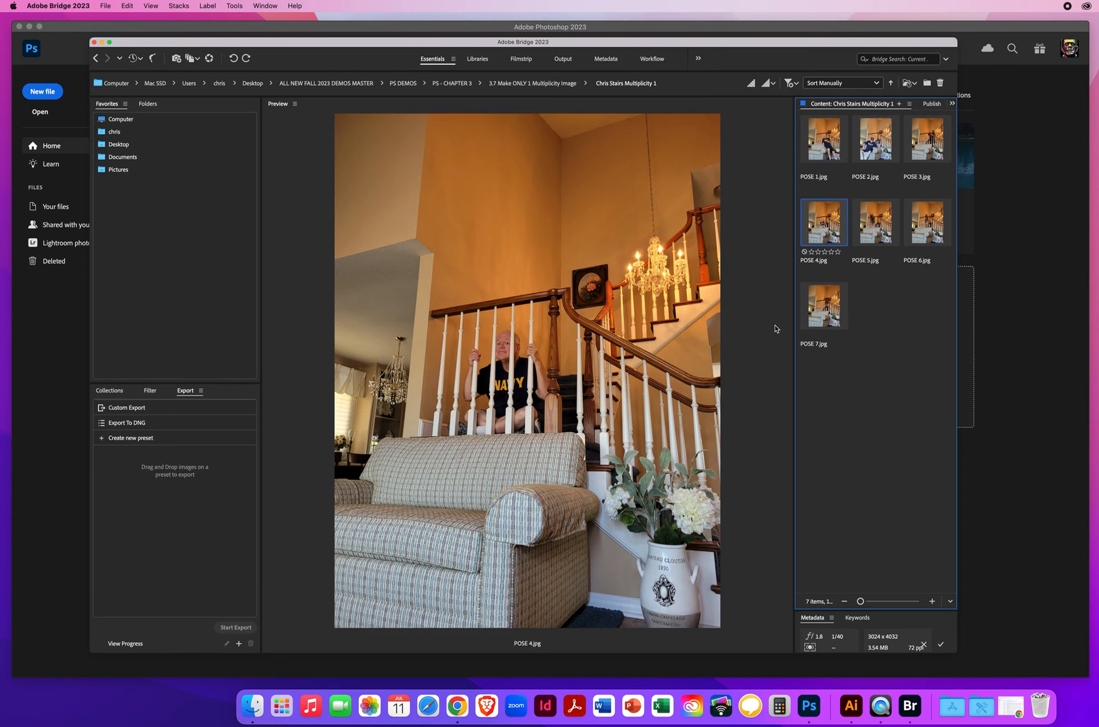
click(879, 235)
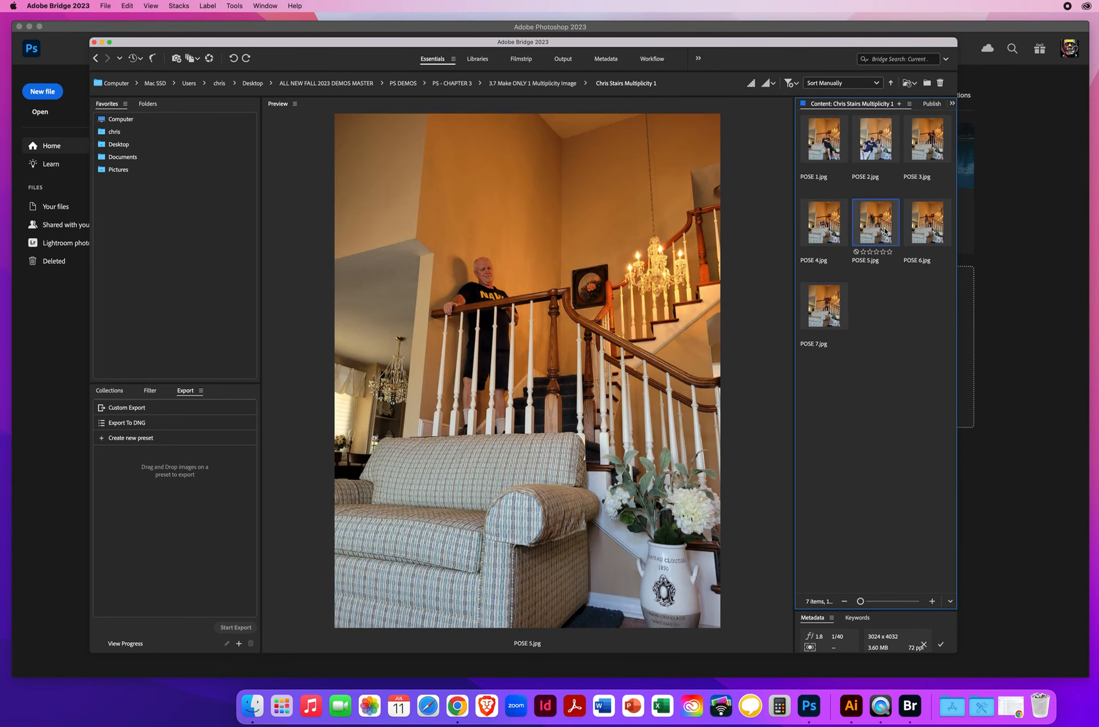
click(920, 226)
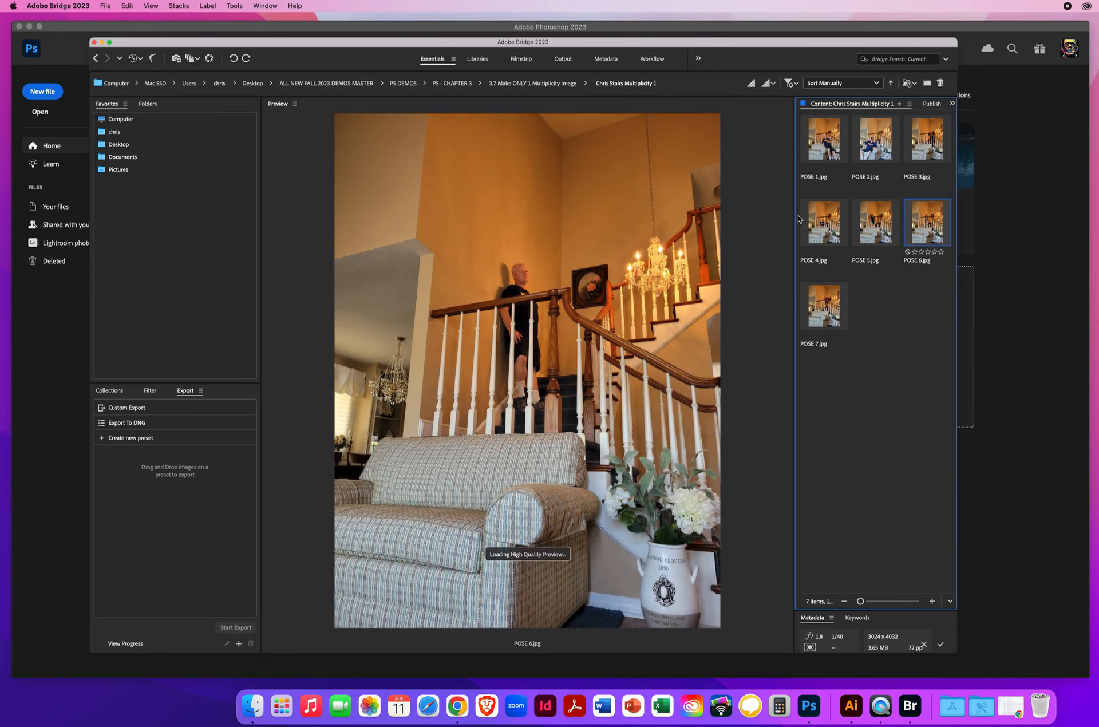
click(820, 296)
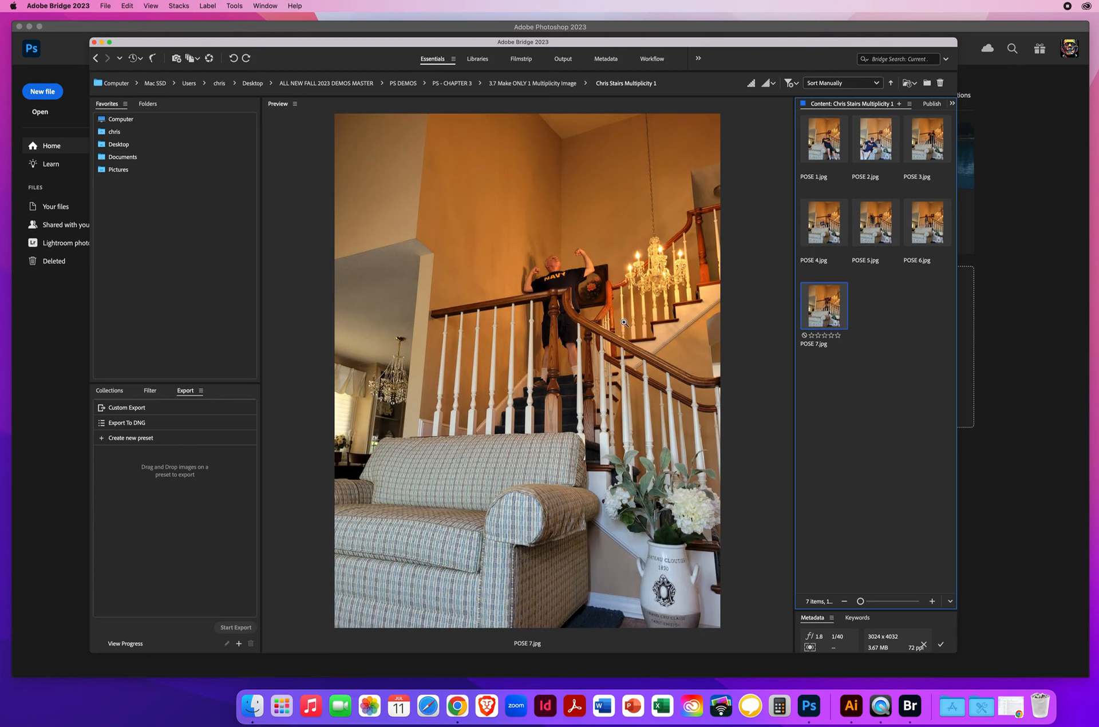
Step: Go through the staircase photos POSE 1 to POSE 7 a second time to compare the poses, returning to POSE 1.jpg
click(822, 147)
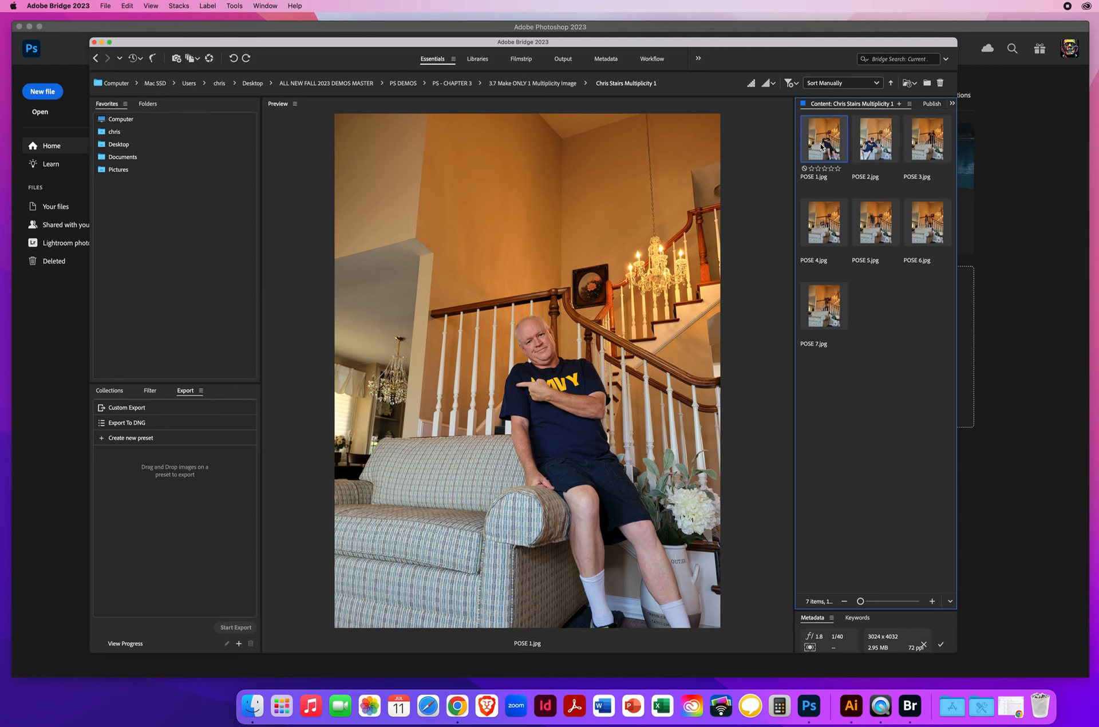
click(873, 145)
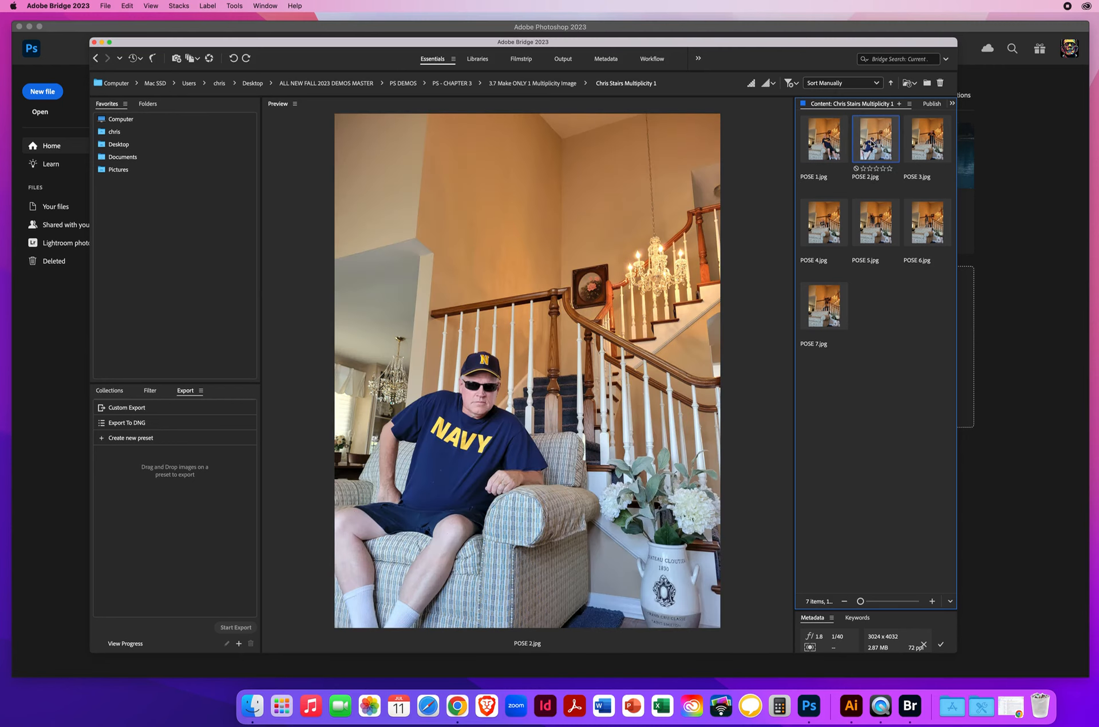
click(916, 143)
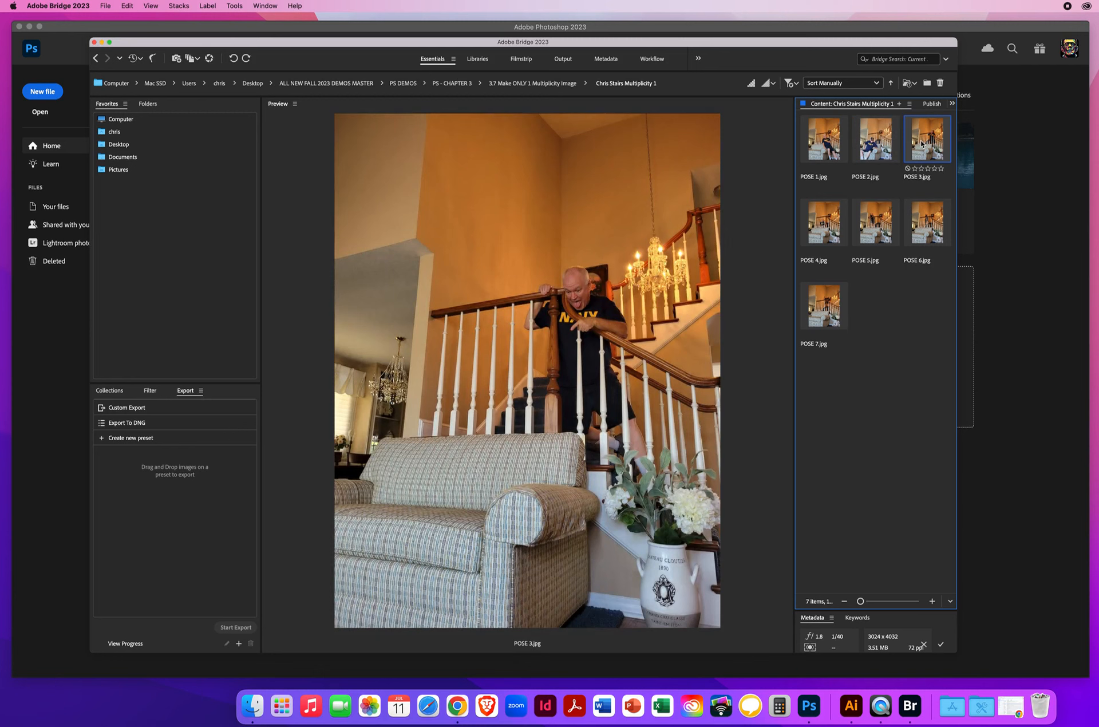
click(833, 224)
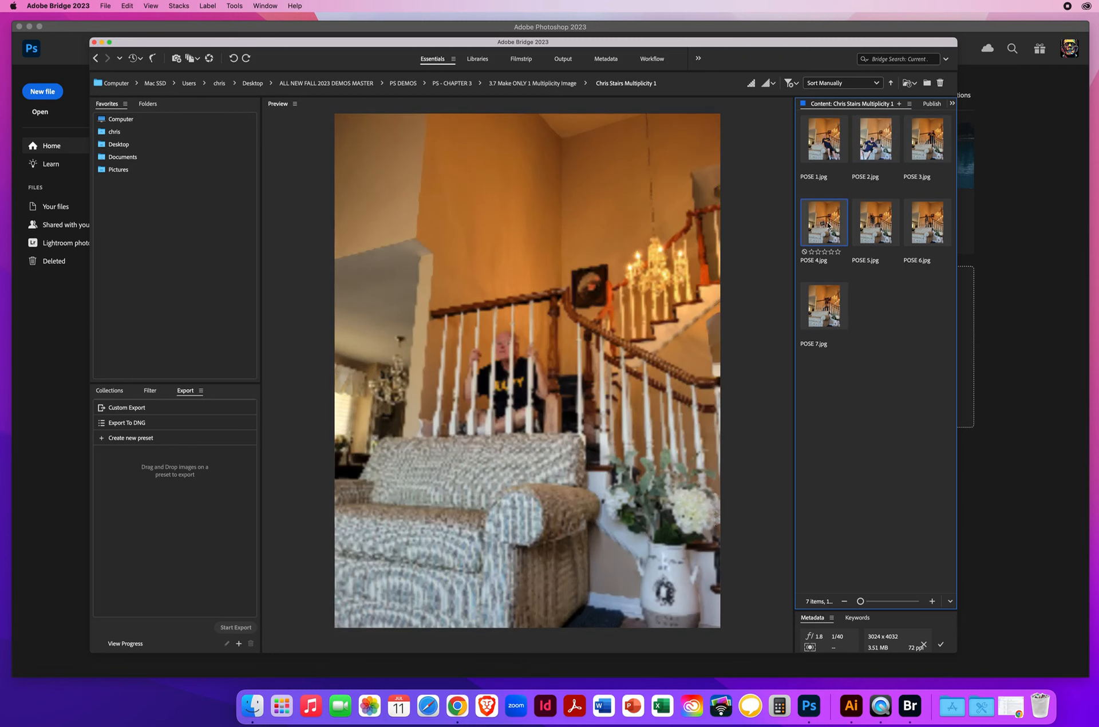
click(875, 222)
click(920, 223)
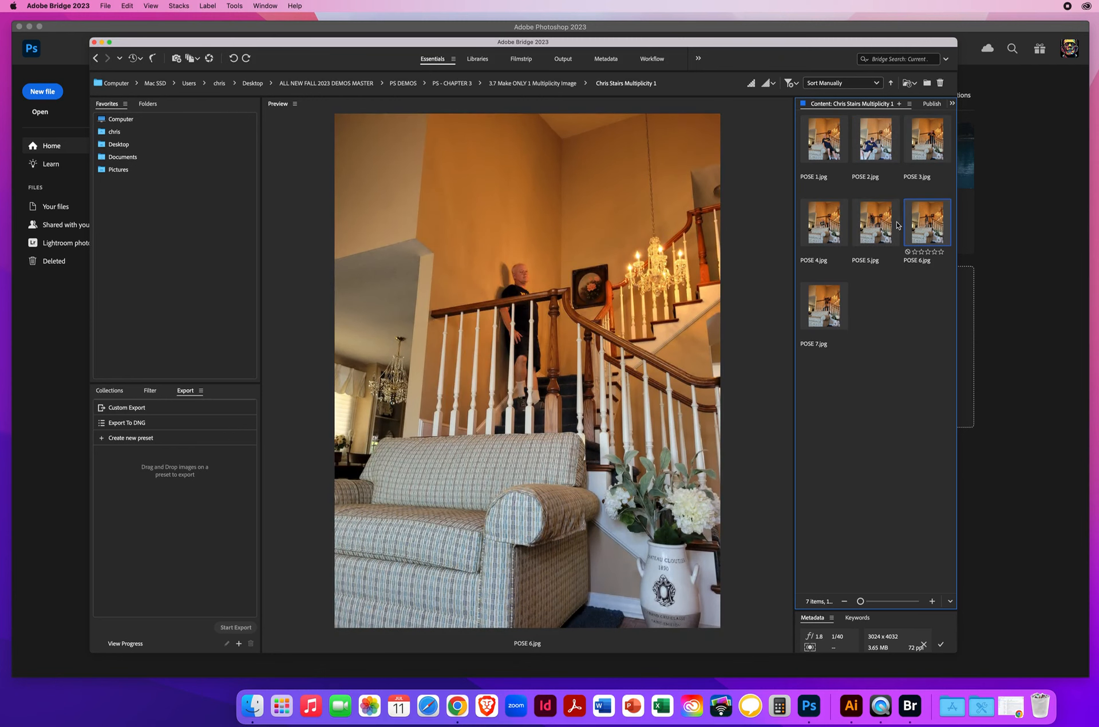
click(825, 304)
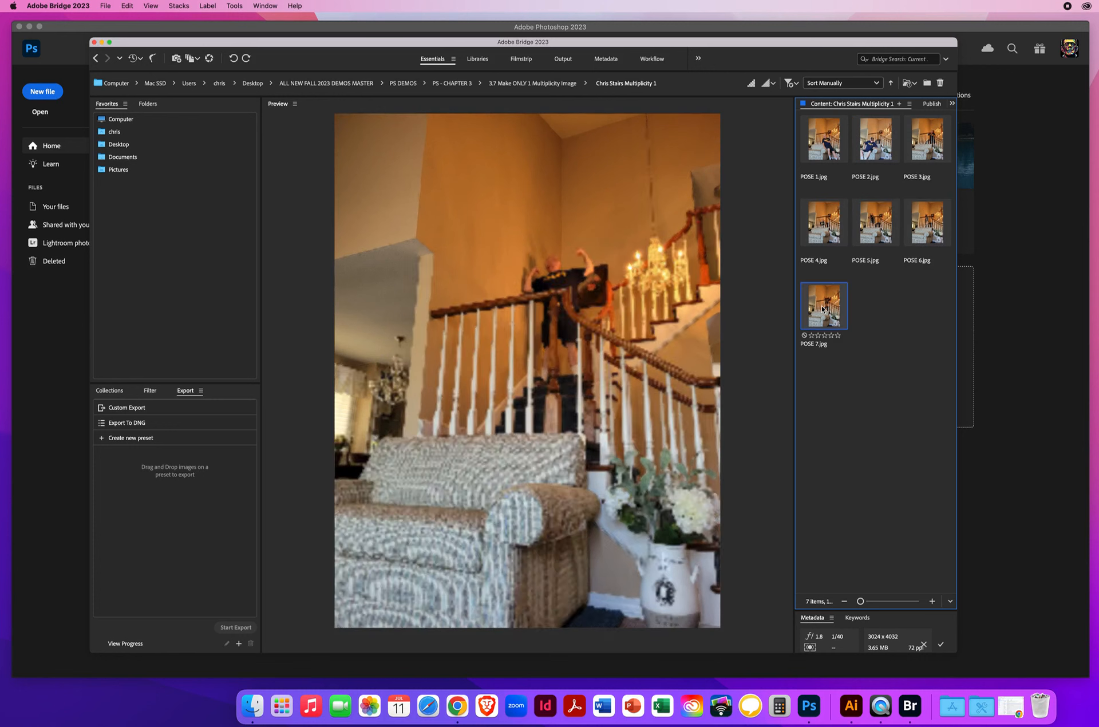
click(827, 152)
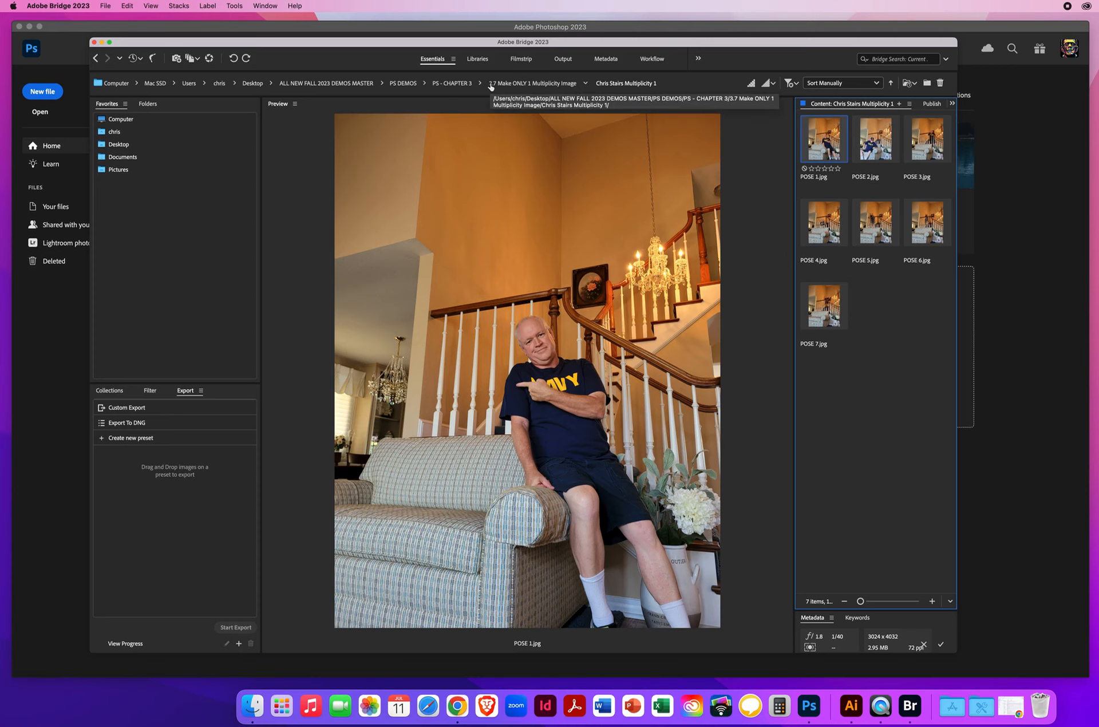
Step: Return to the 3.7 Make ONLY 1 Multiplicity Image folder and open the Table Multiplicity folder
click(511, 83)
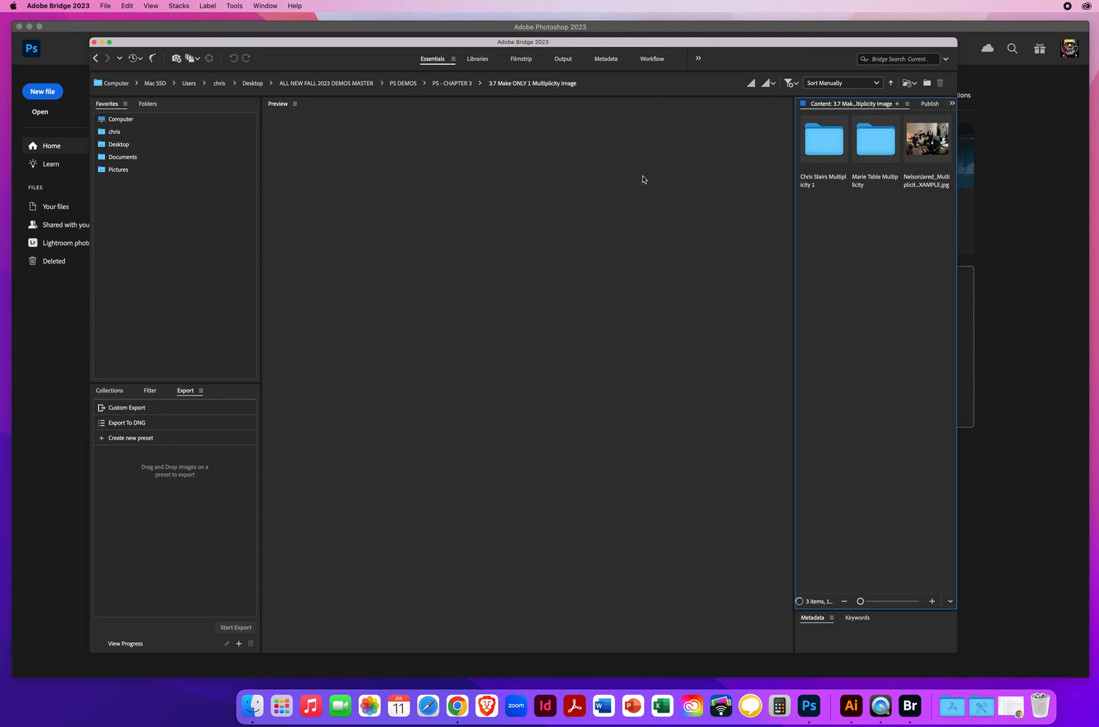
click(871, 153)
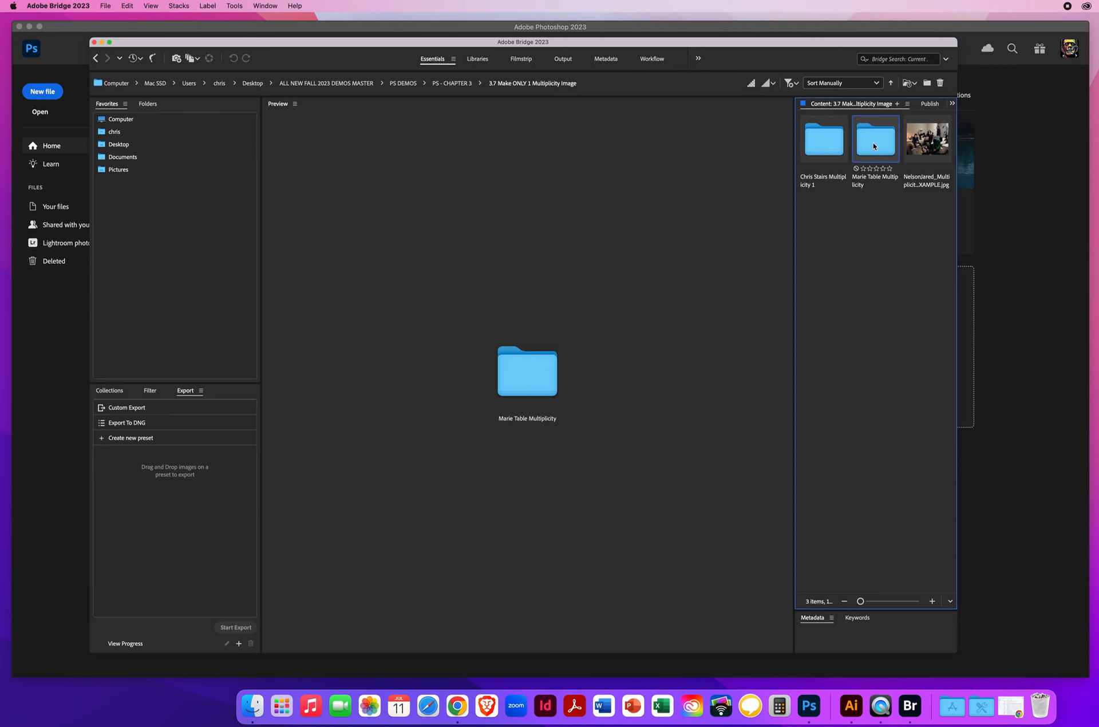
double_click(873, 147)
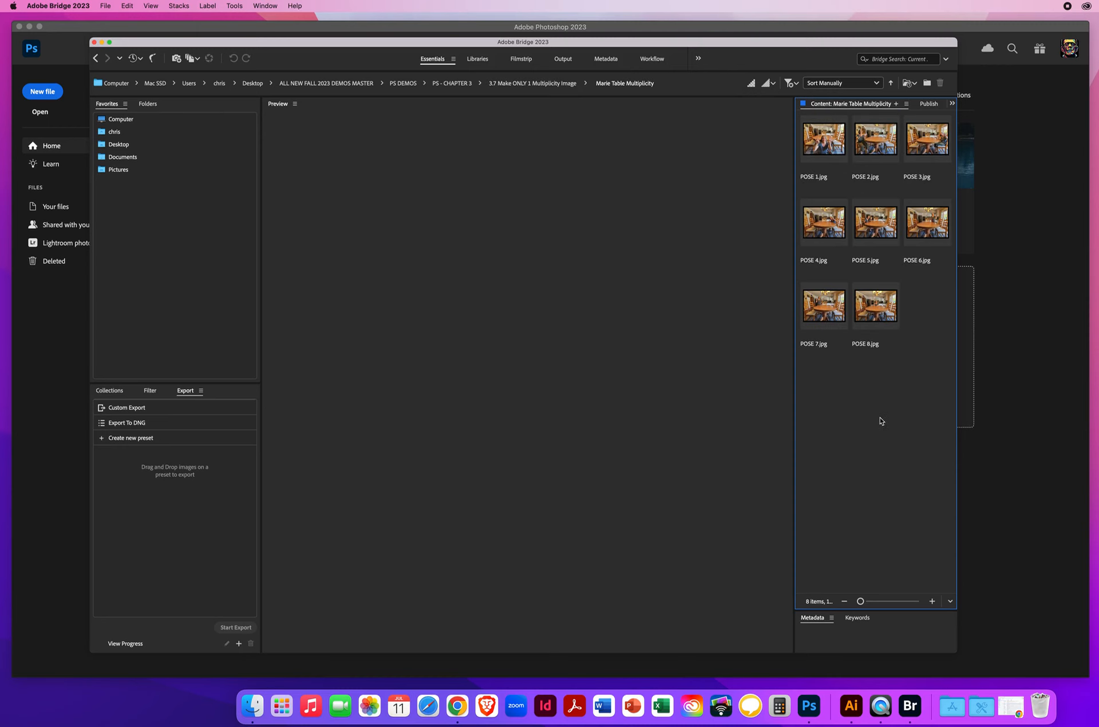
Step: Preview the dining table photos in order, from POSE 1.jpg through POSE 8.jpg
click(825, 141)
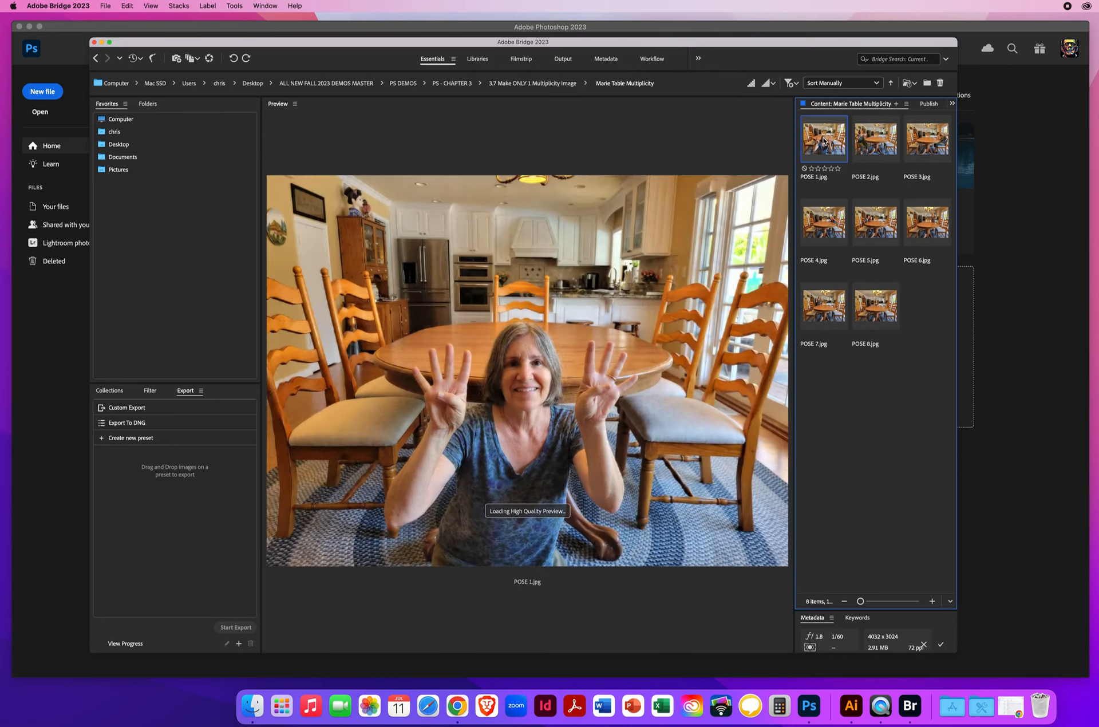
click(874, 149)
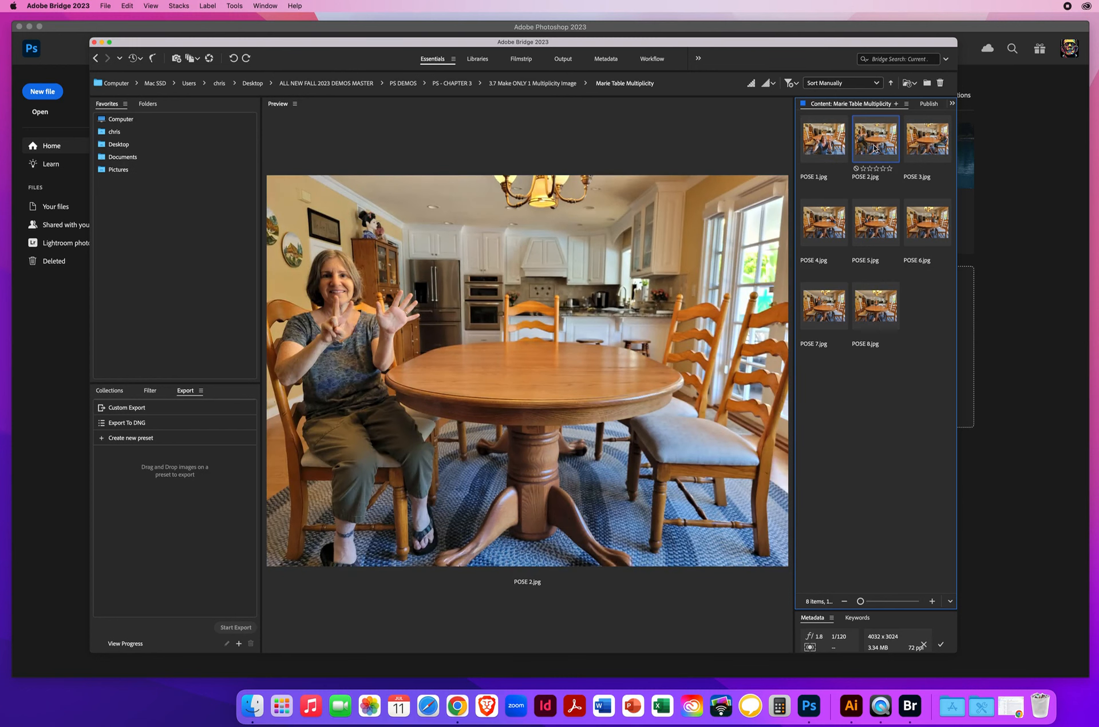
click(925, 144)
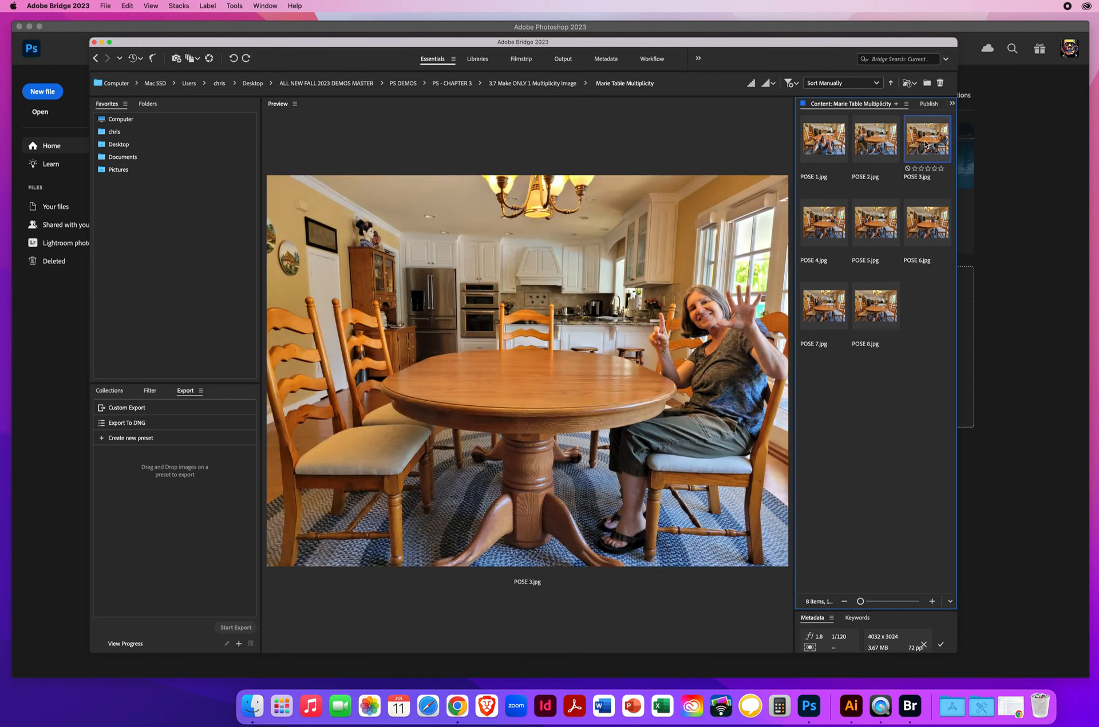
click(828, 221)
click(882, 225)
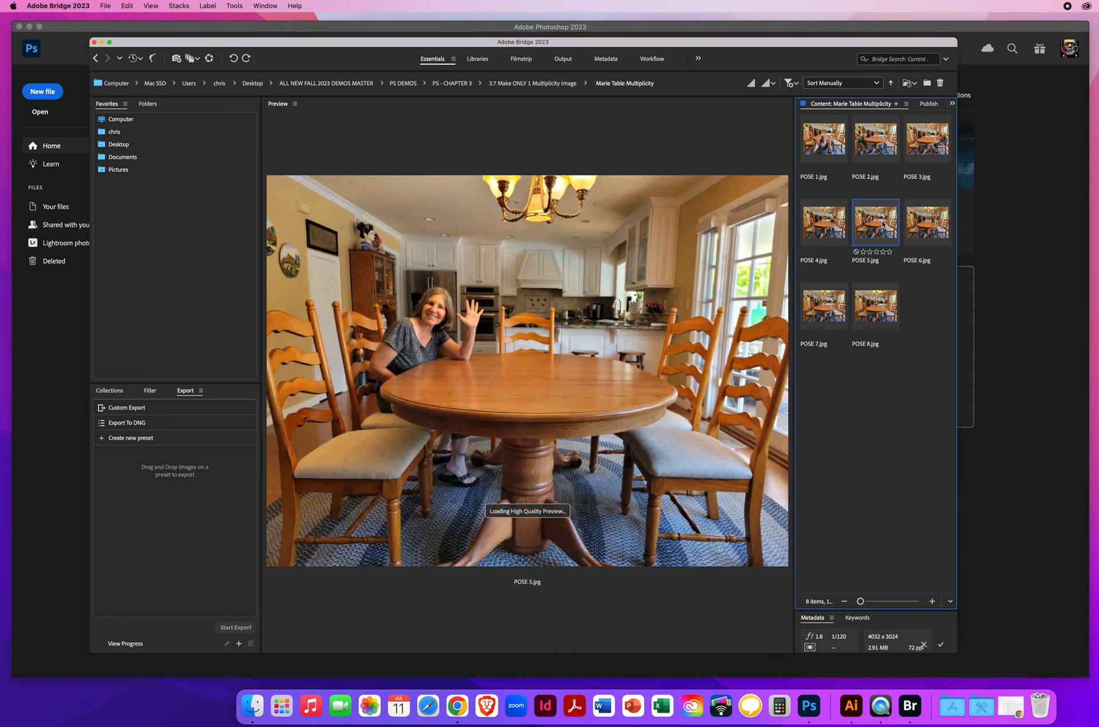
click(902, 222)
click(825, 306)
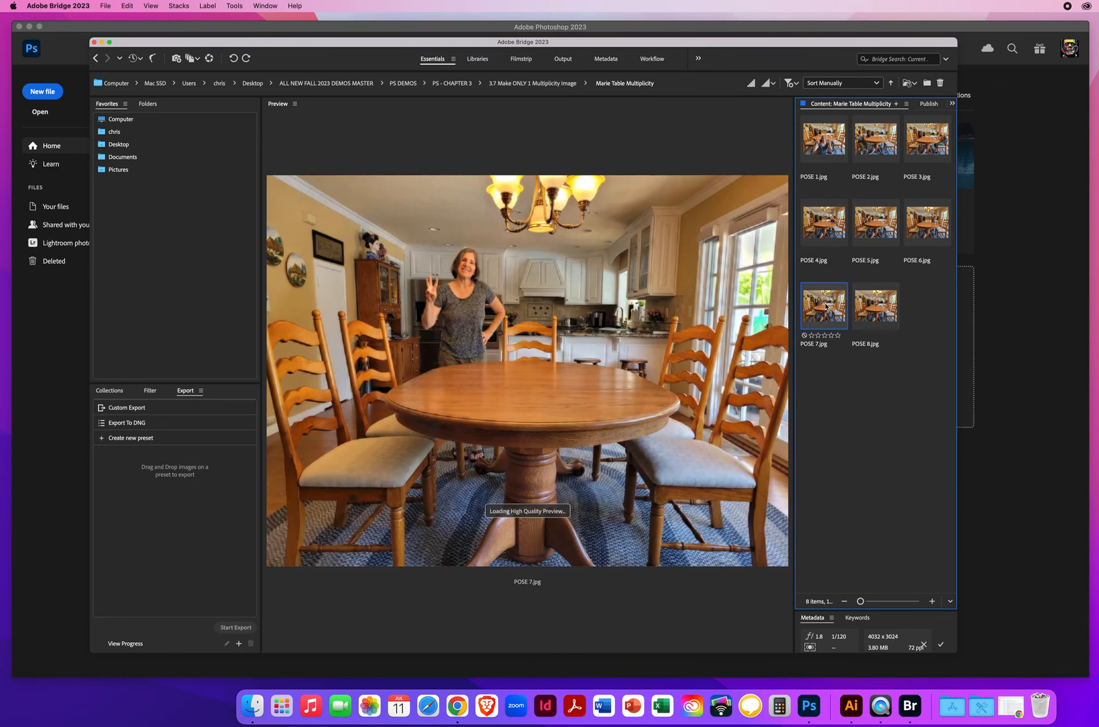
click(877, 314)
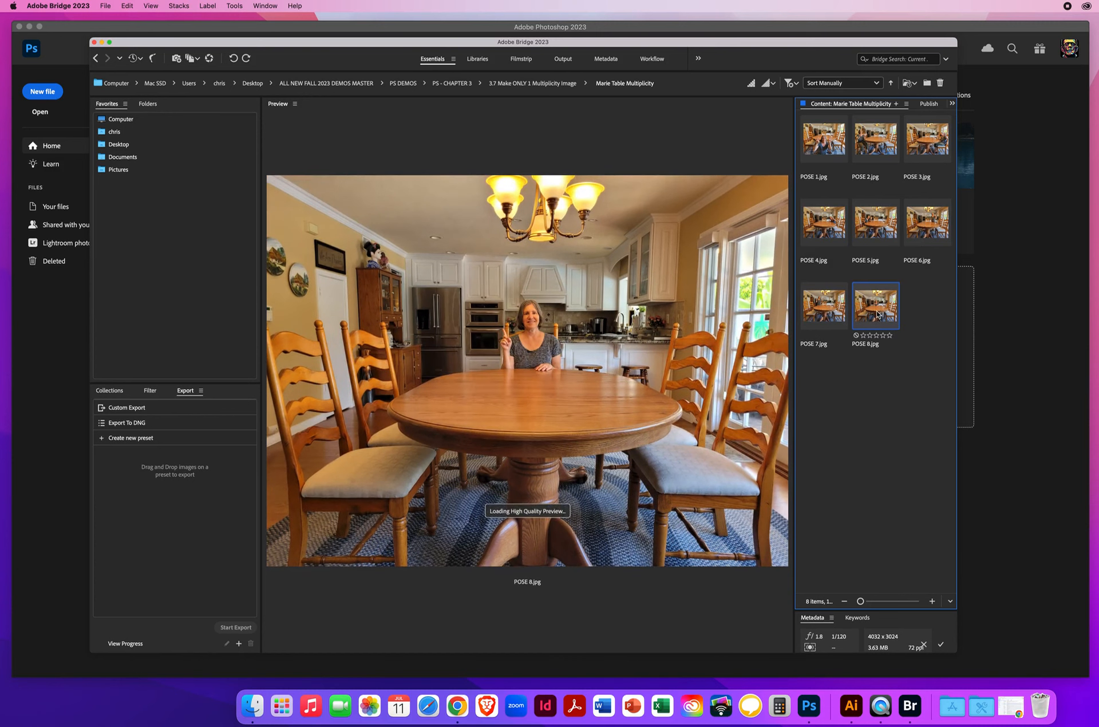
Step: Compare the subject's positions around the table in POSE 1 through POSE 5, rechecking POSE 4 and POSE 5
click(818, 151)
click(871, 151)
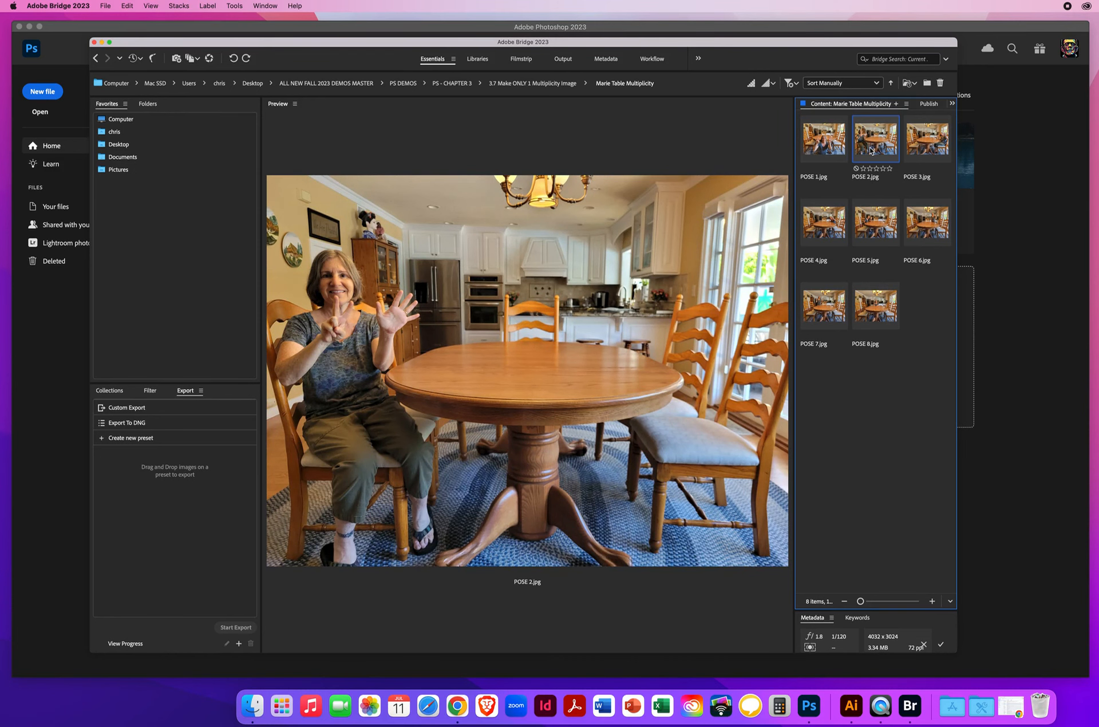
click(917, 143)
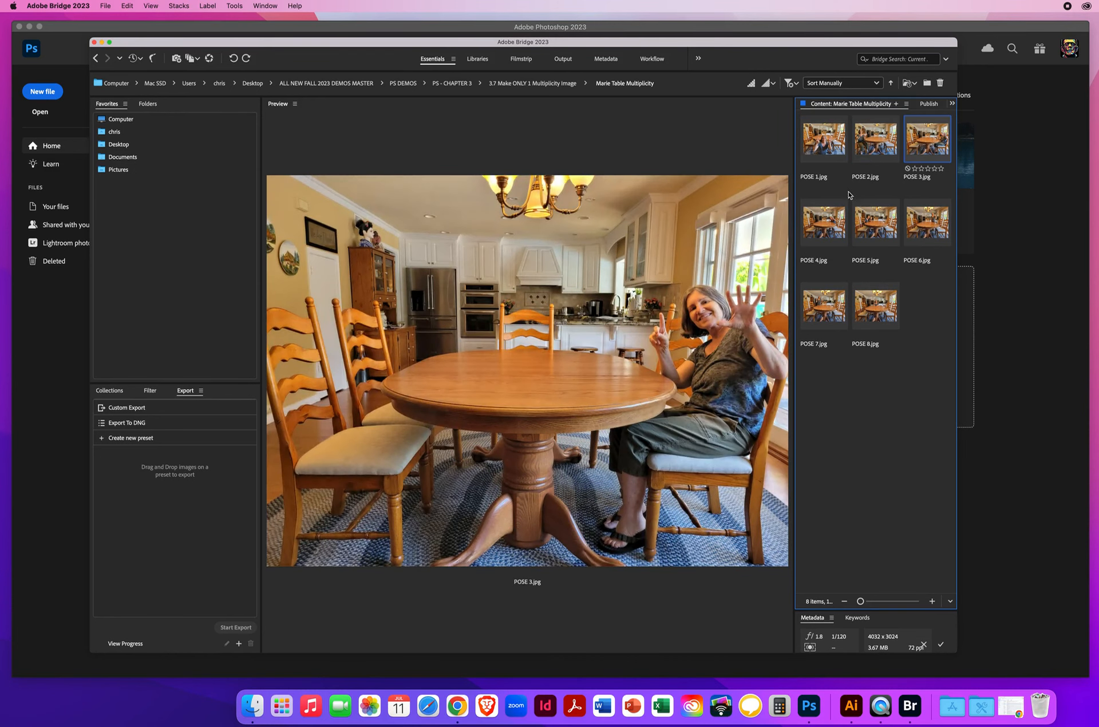
click(823, 225)
click(873, 230)
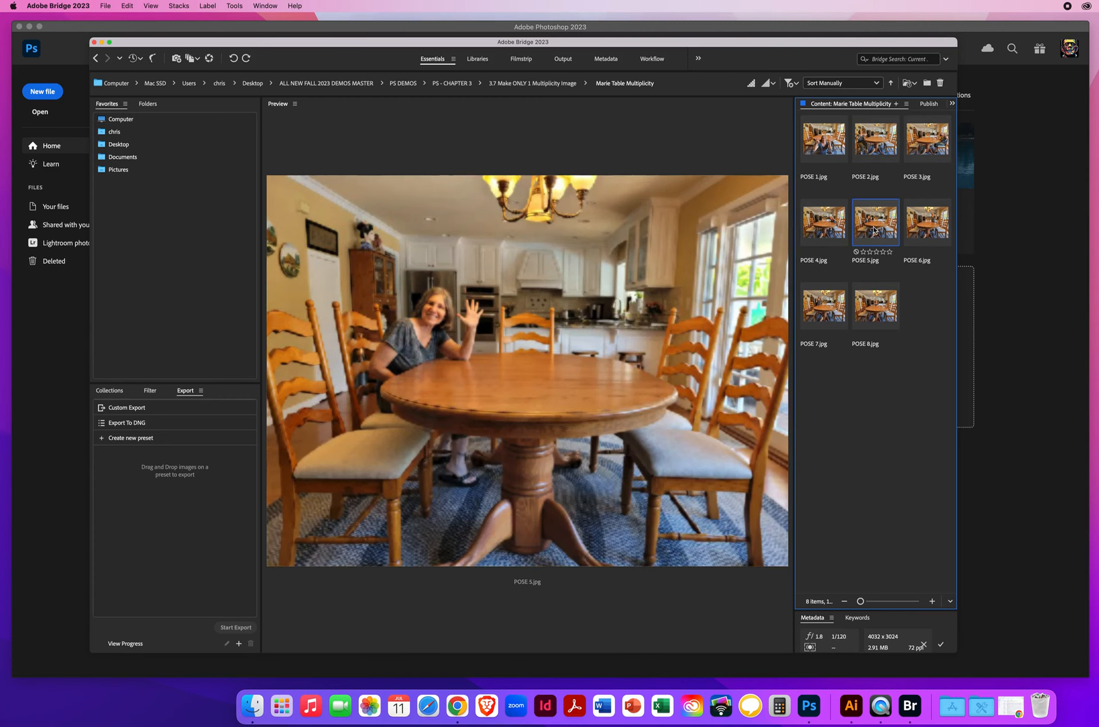
click(822, 230)
click(865, 233)
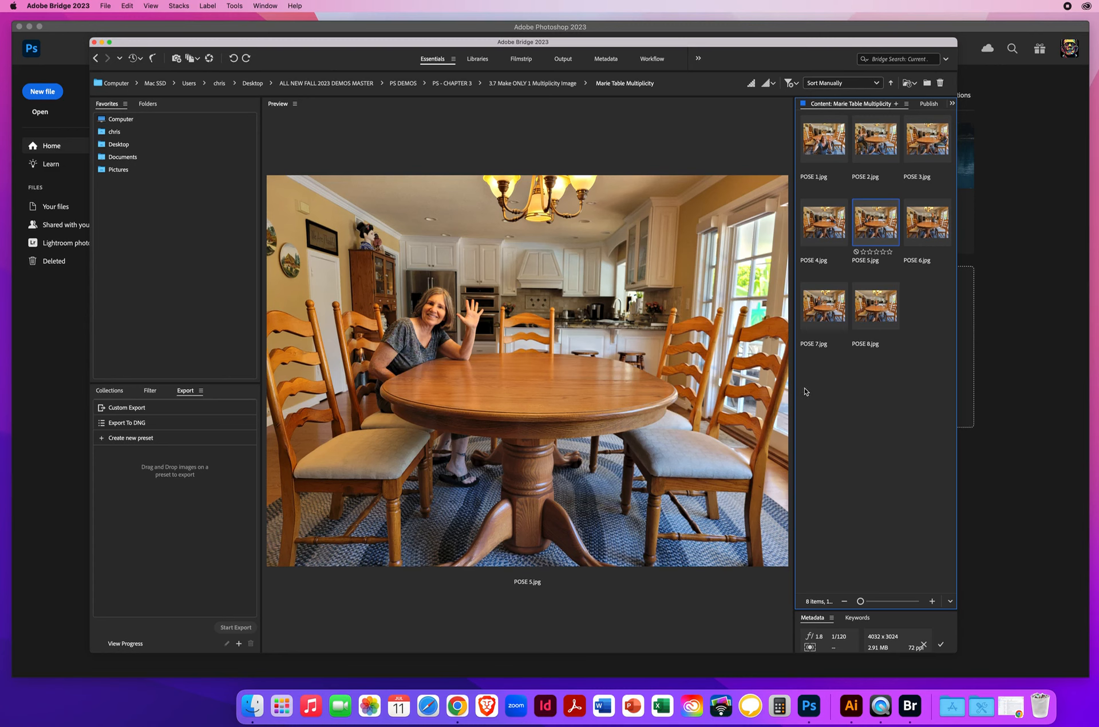
Step: Review the table photos POSE 1, 5, 6, 8, 7 and 4 once more
click(820, 143)
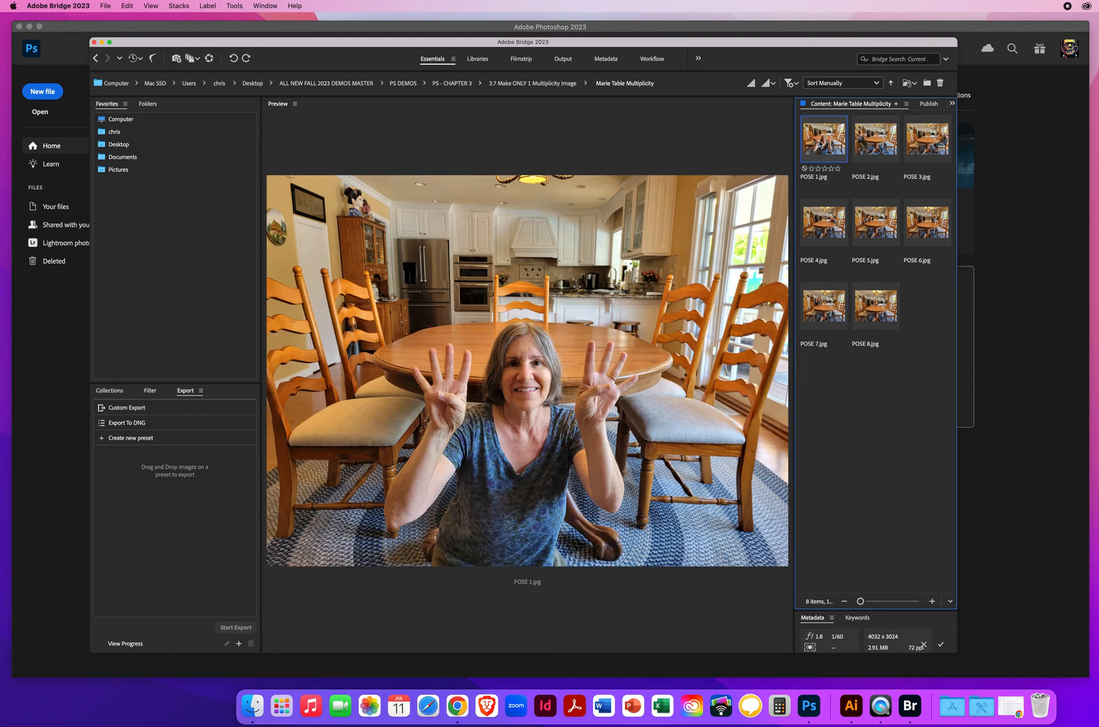
click(879, 220)
click(918, 235)
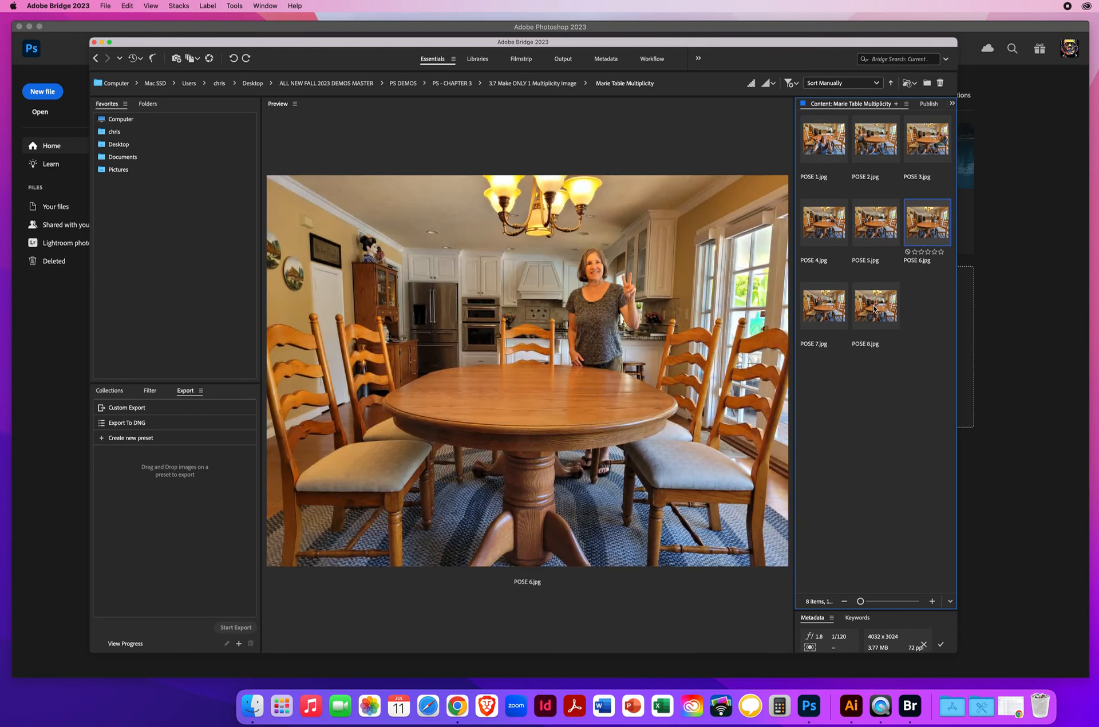
click(891, 290)
click(827, 303)
click(824, 229)
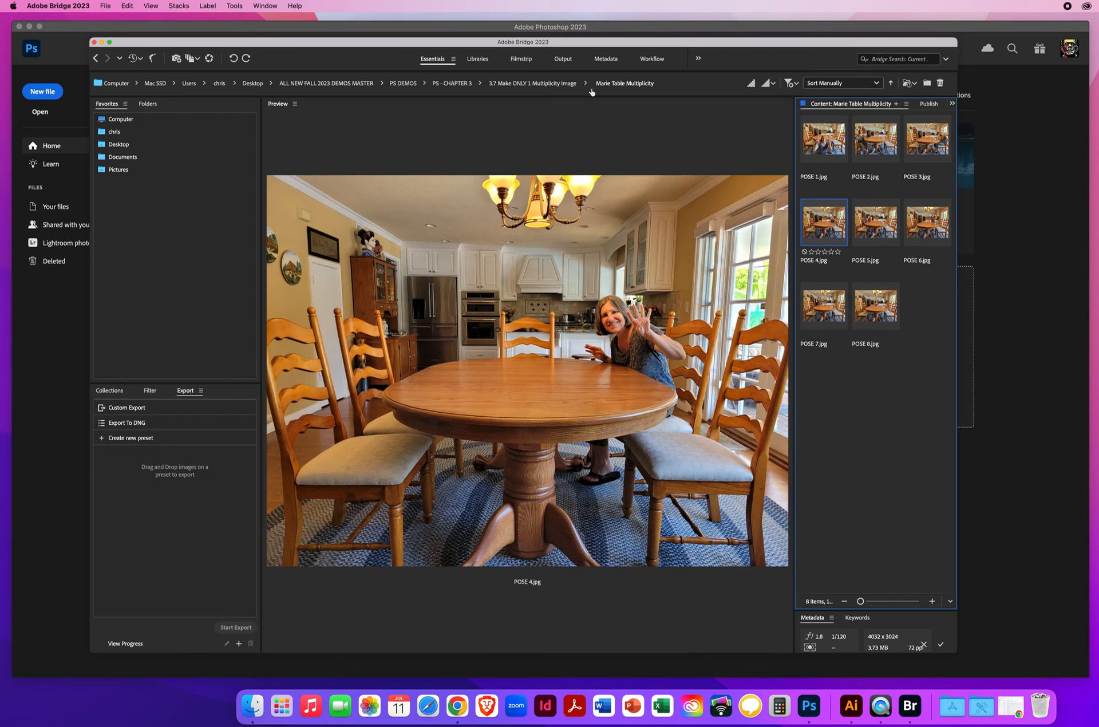
Step: Go back to the 3.7 Make ONLY 1 Multiplicity Image folder and reopen the Stairs Multiplicity 1 folder
click(541, 84)
click(826, 143)
double_click(827, 143)
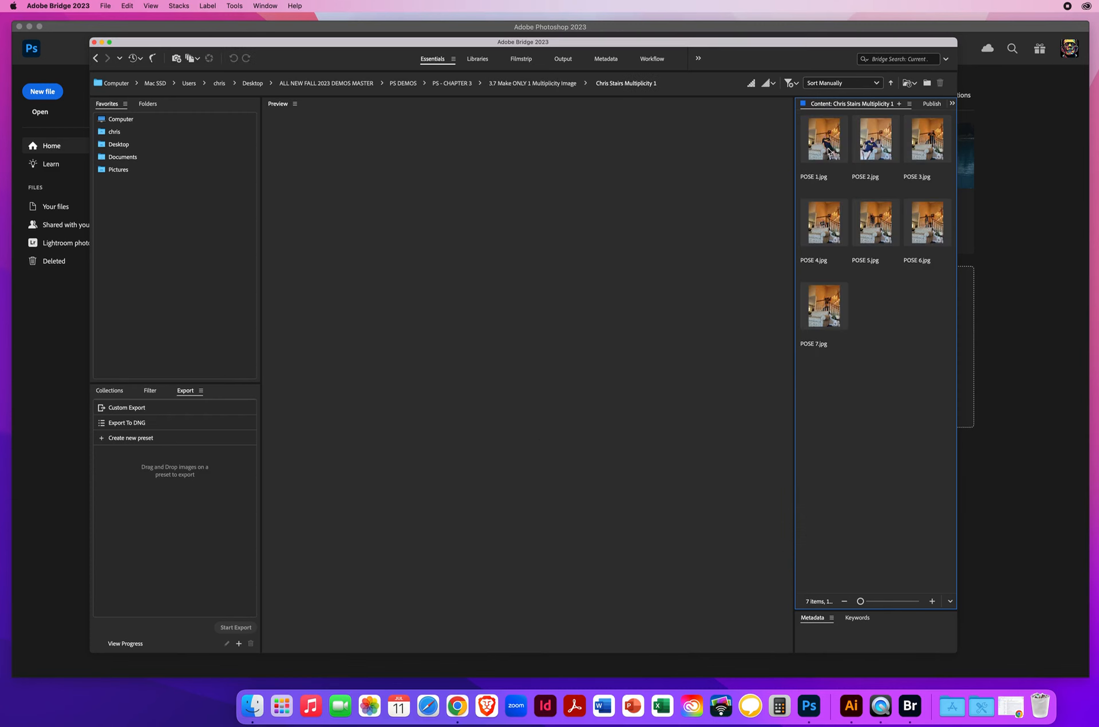
Step: Preview the staircase photos in order, from POSE 1.jpg through POSE 7.jpg
click(826, 143)
click(872, 147)
key(Right)
key(Right)
key(Right)
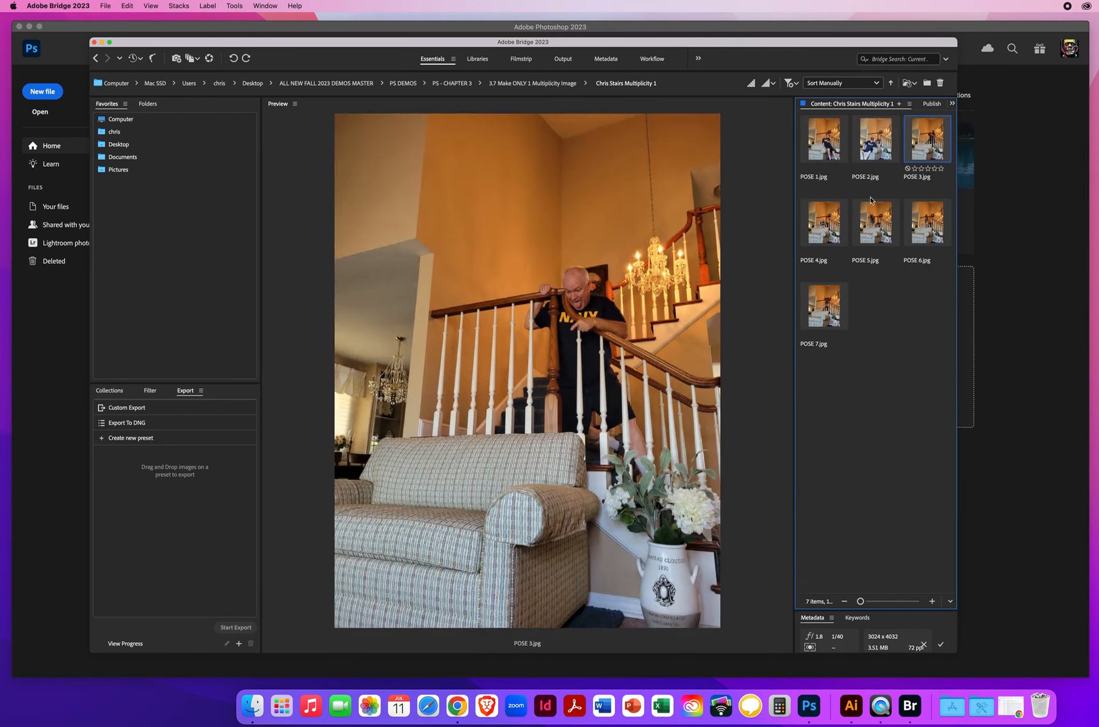
key(Right)
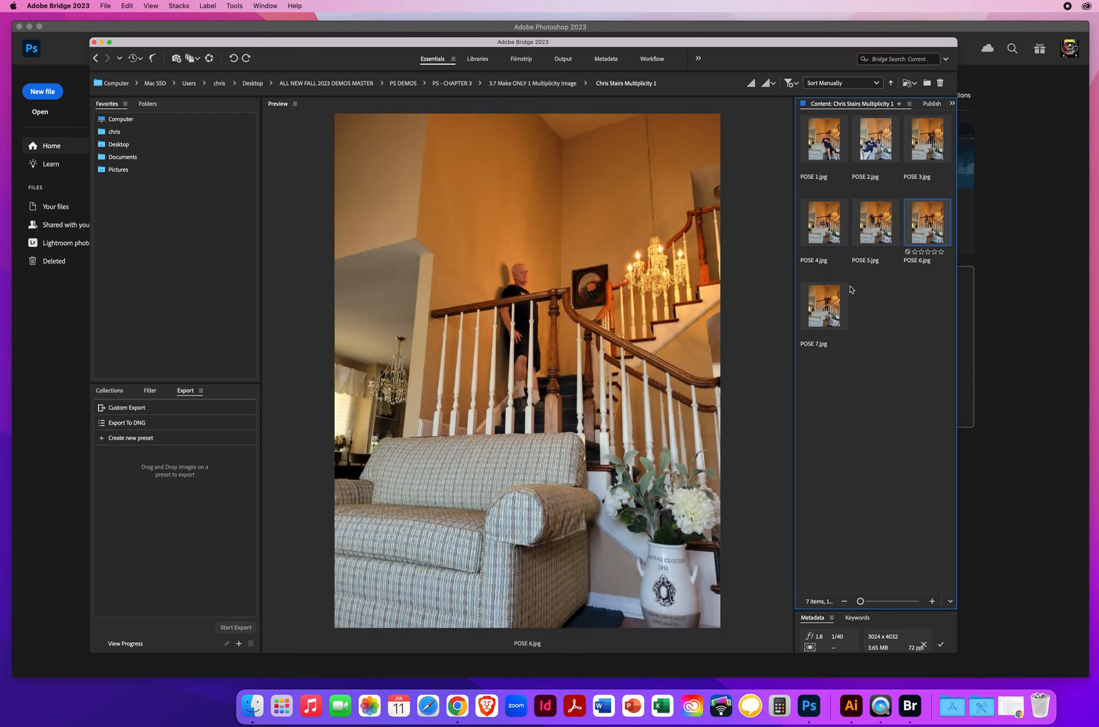
click(826, 310)
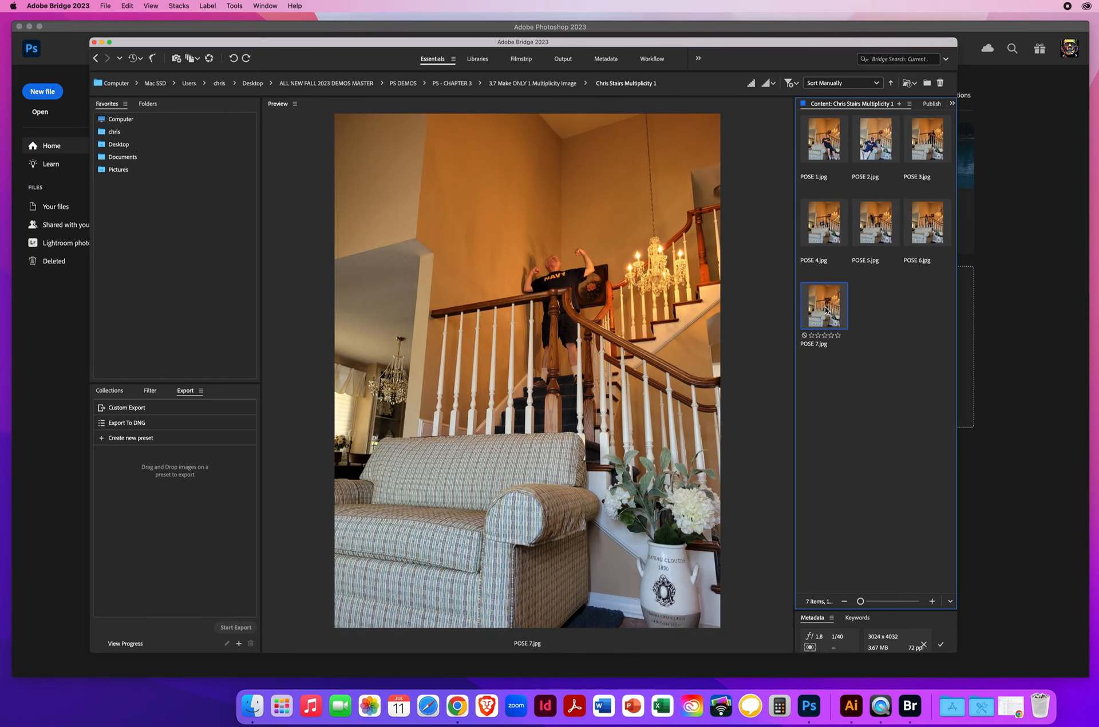
Step: Load POSE 1.jpg through POSE 7.jpg into one Photoshop document as layers, and enlarge and reposition the Layers panel beside the image
click(814, 141)
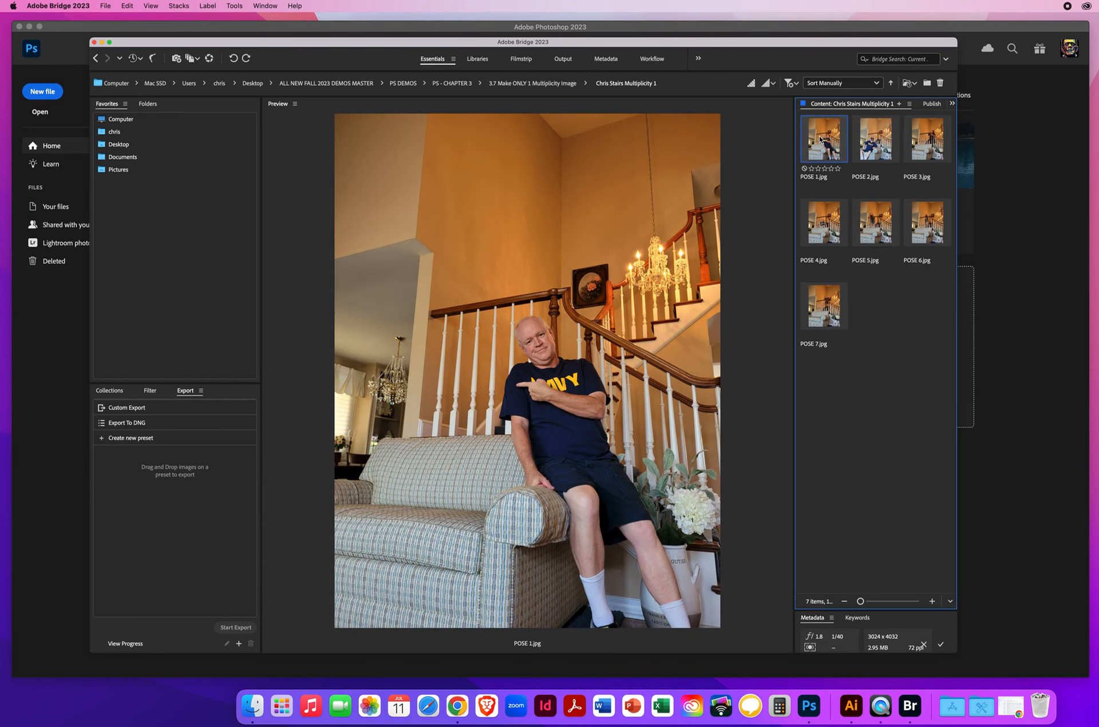
shift+click(820, 315)
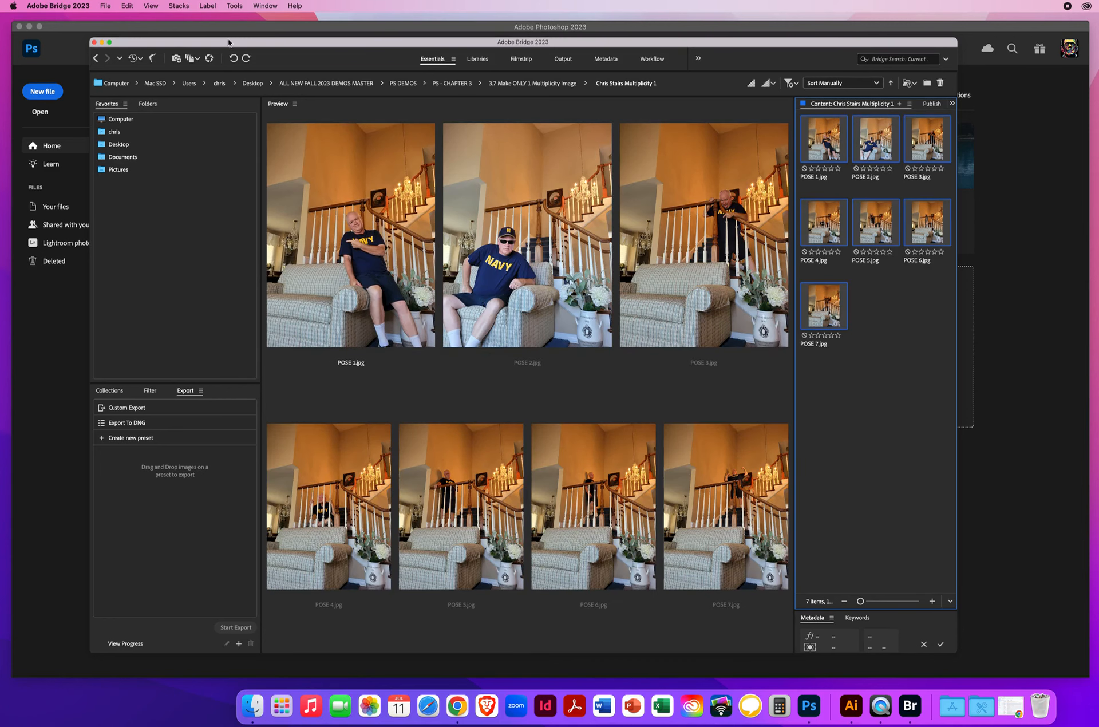
click(235, 7)
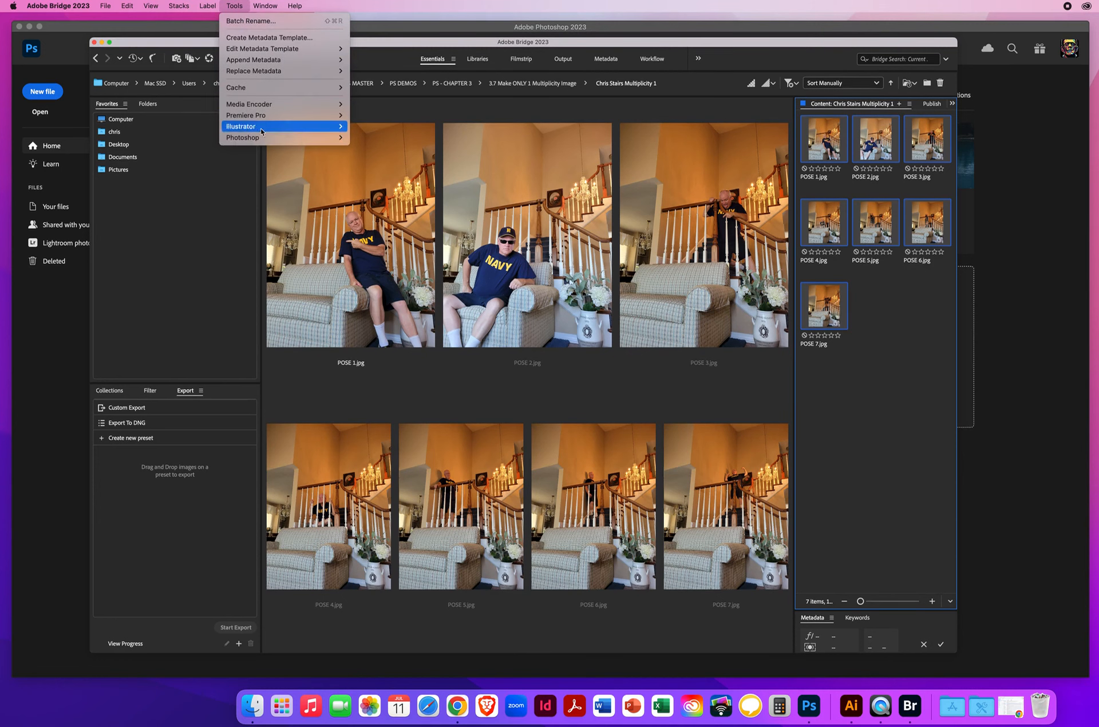
mouse_move(246, 140)
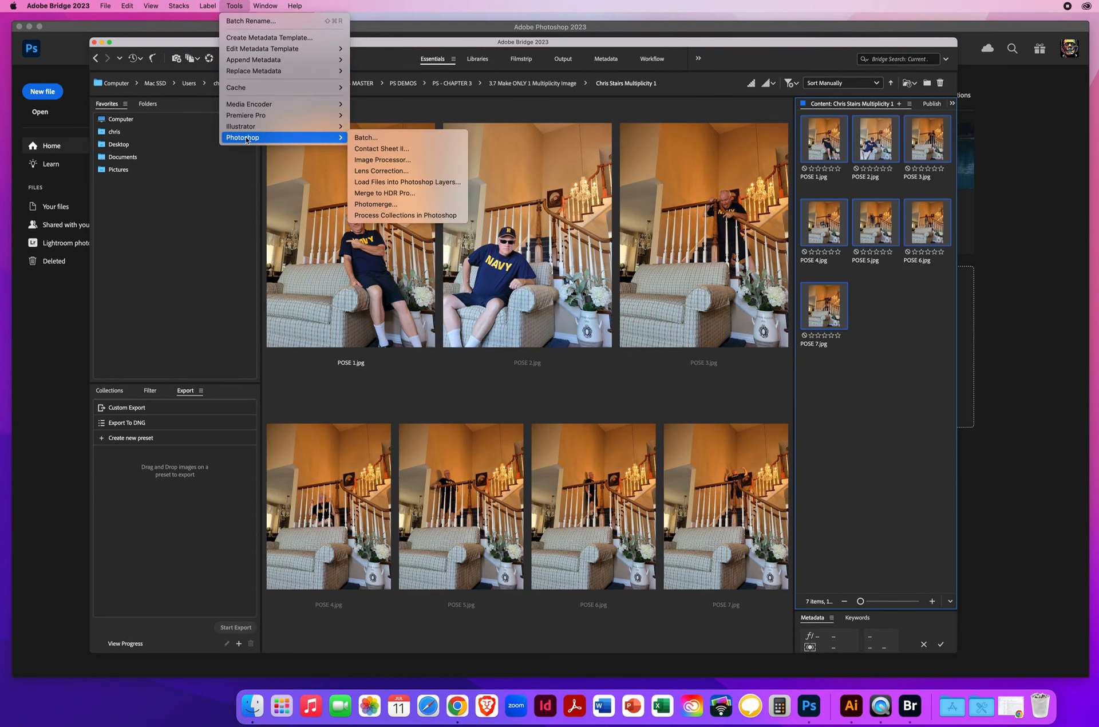
click(406, 182)
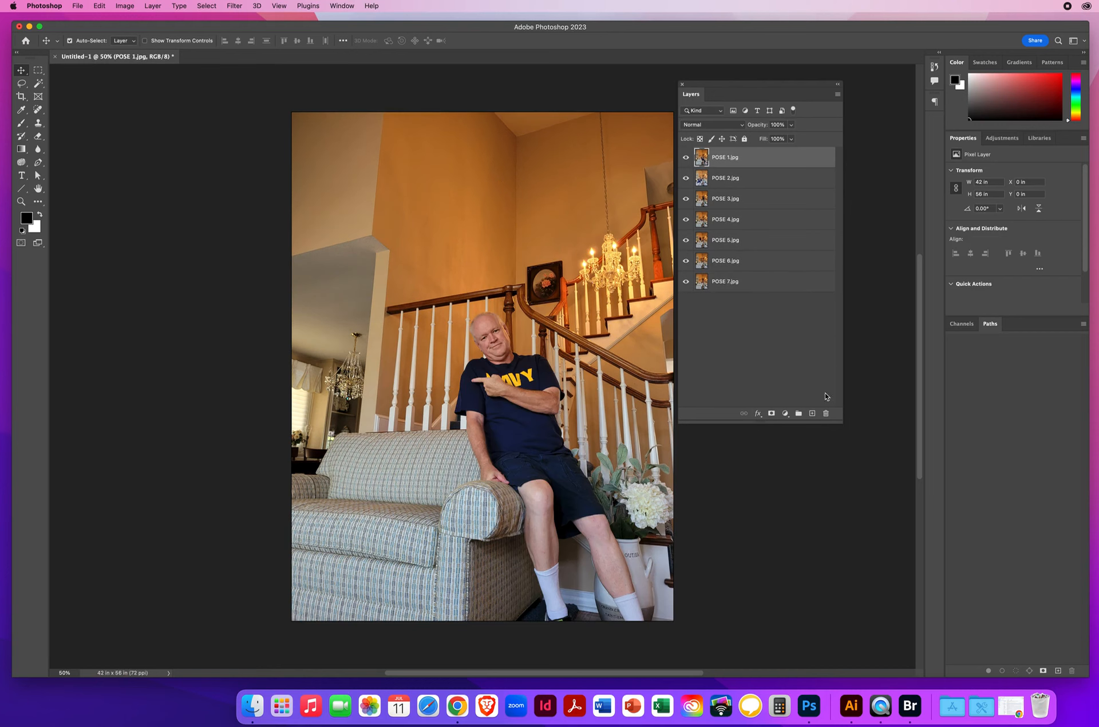
drag(841, 423, 857, 495)
drag(713, 87, 739, 86)
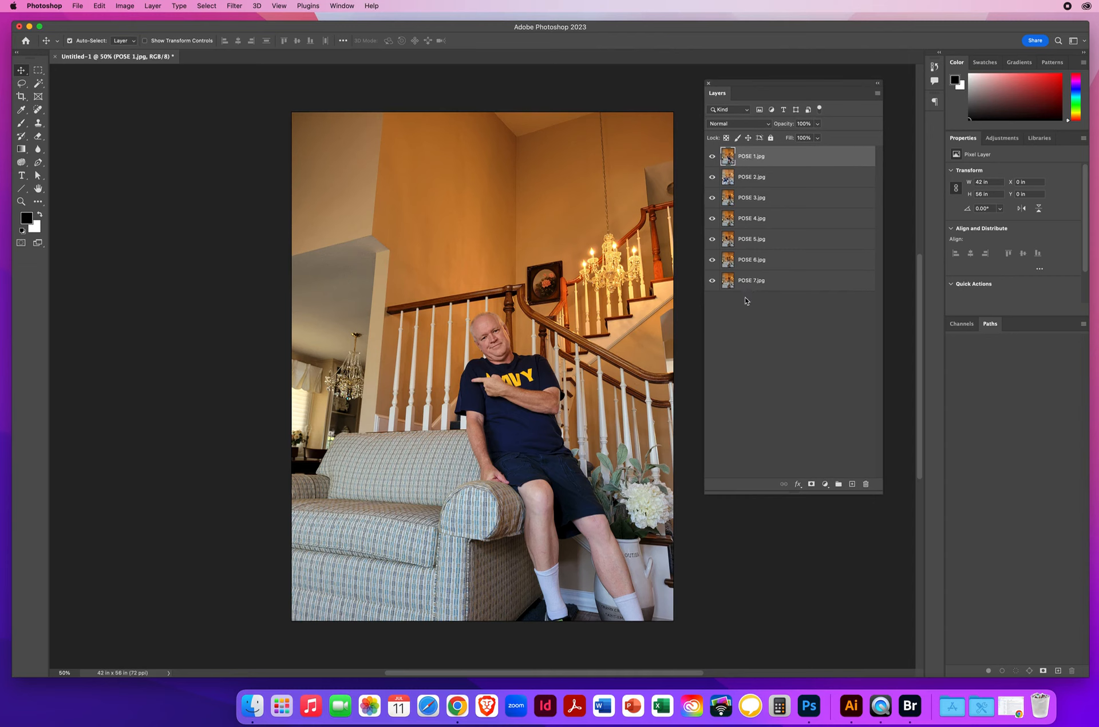
Step: Hide the POSE 1 through POSE 6 layers one at a time to view each pose down to POSE 7
click(712, 156)
click(748, 177)
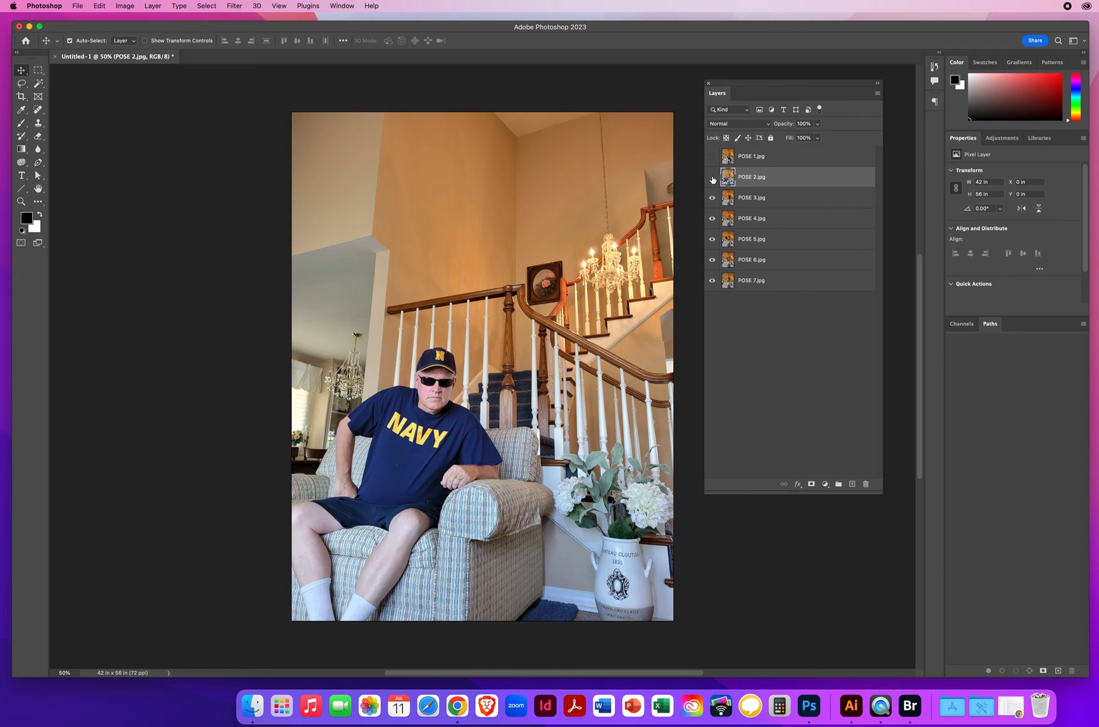
click(711, 177)
click(745, 201)
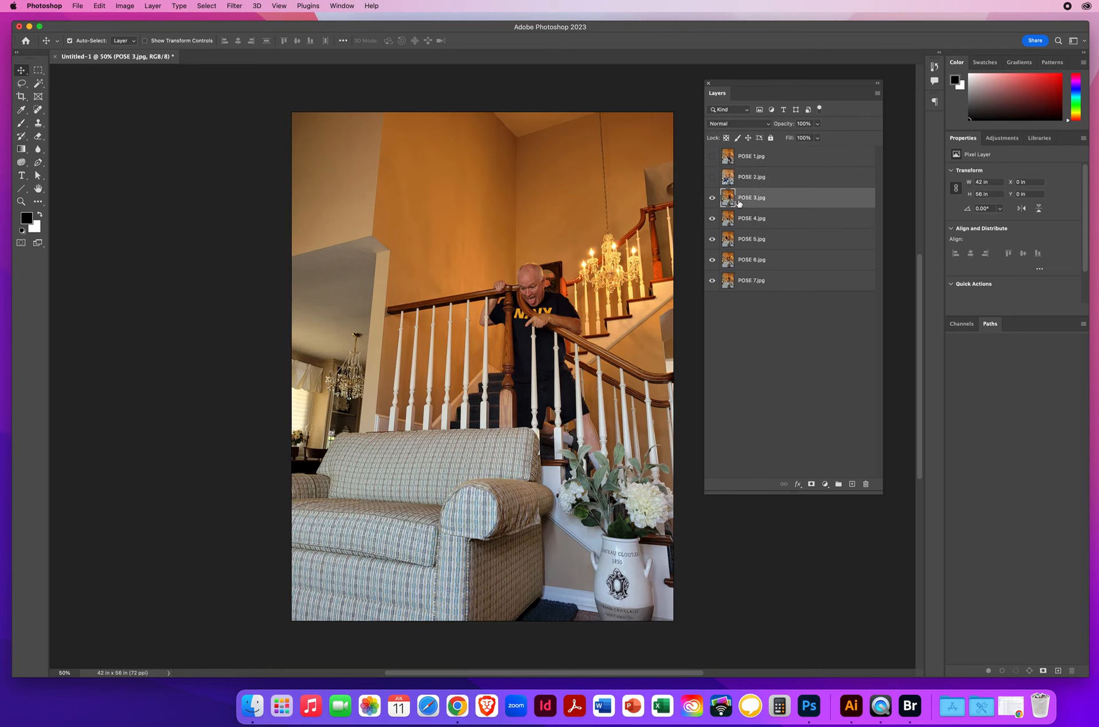
click(713, 198)
click(742, 220)
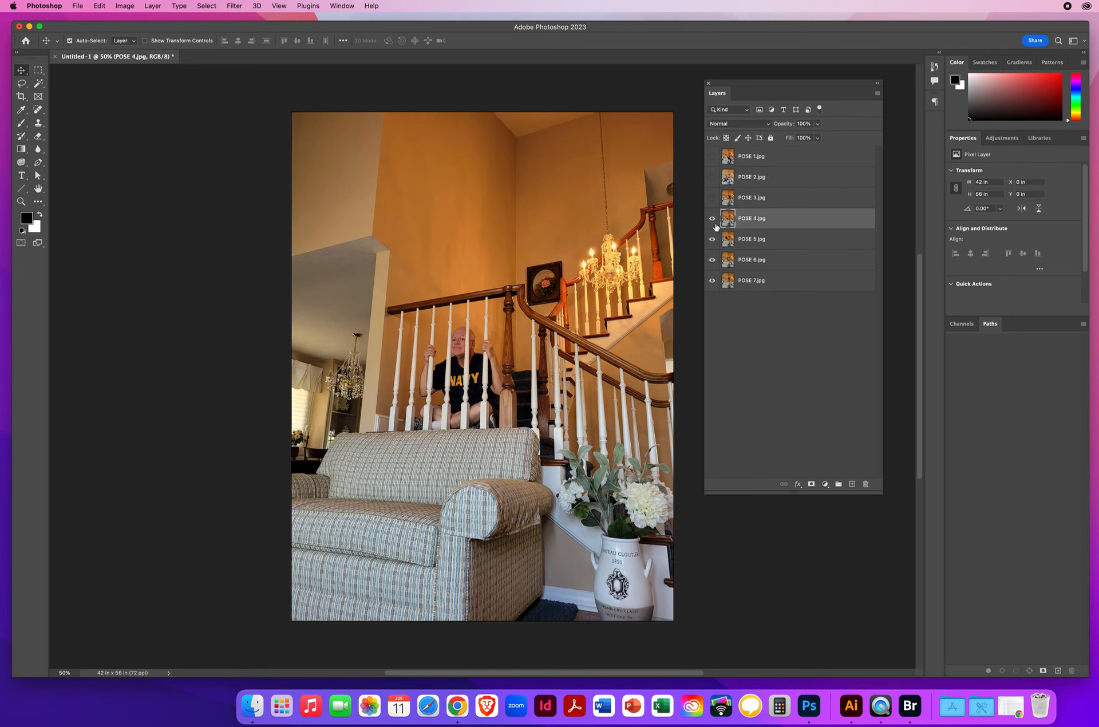
click(712, 223)
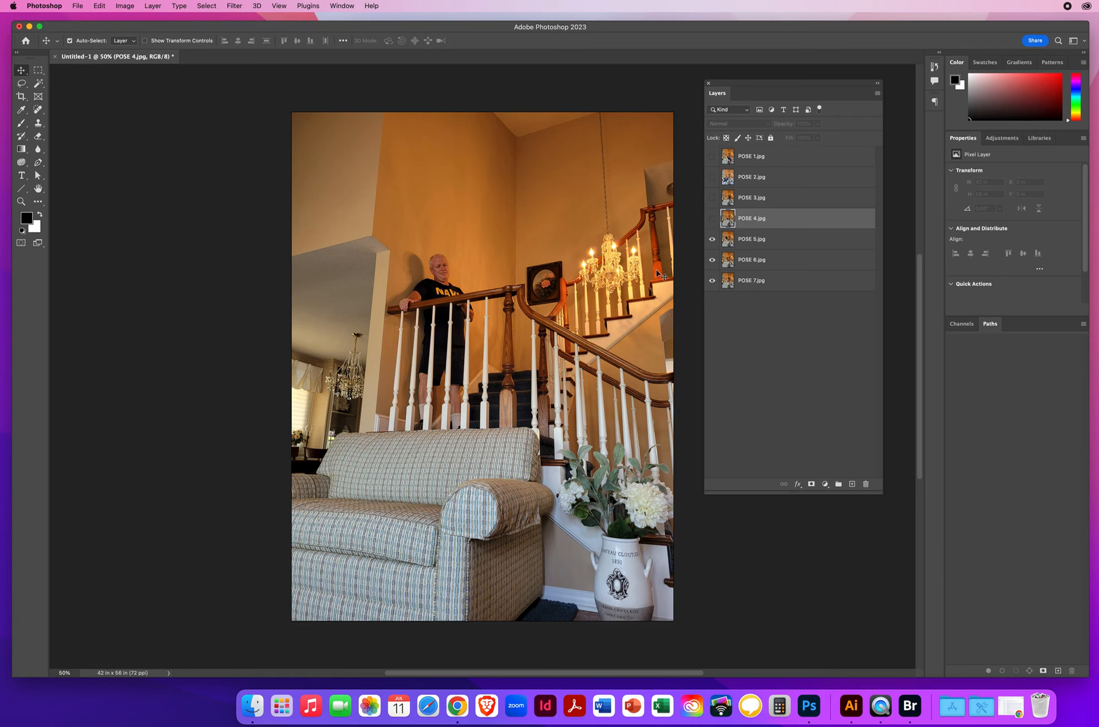
click(760, 242)
click(711, 239)
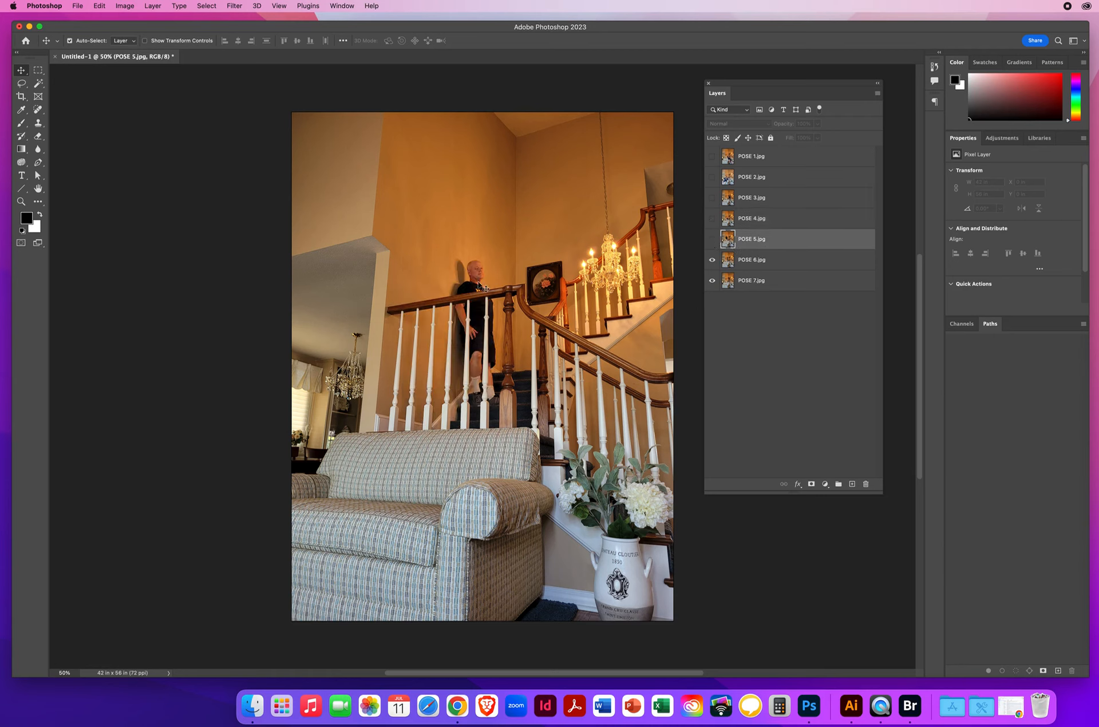
click(766, 262)
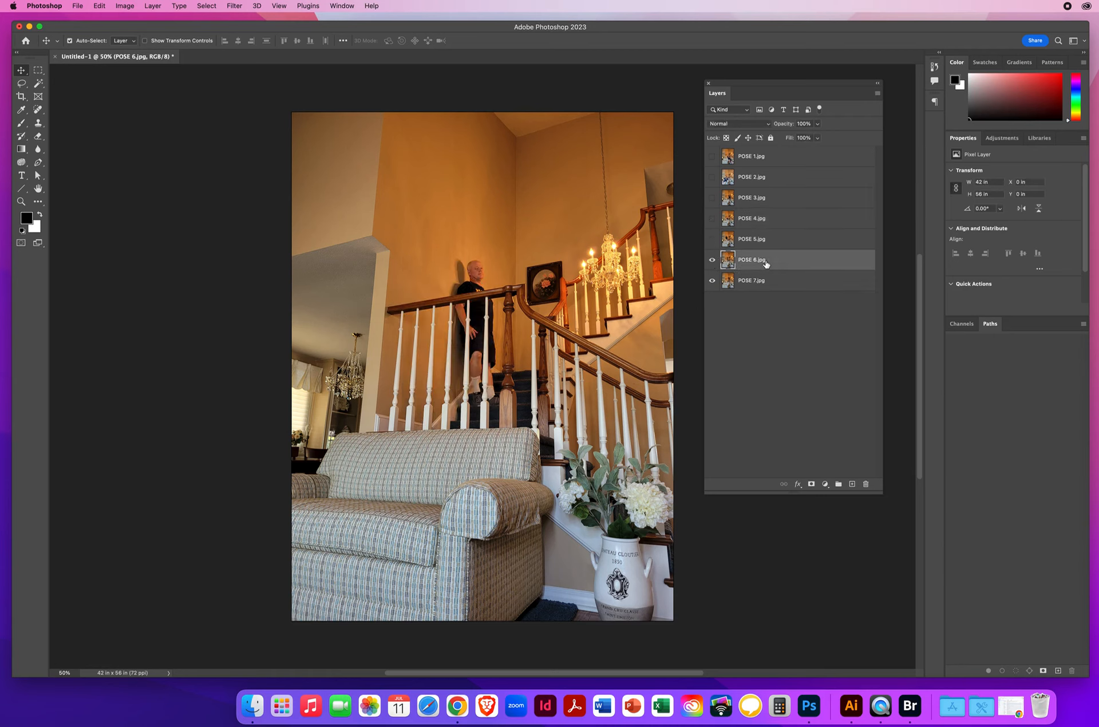
click(712, 260)
click(773, 284)
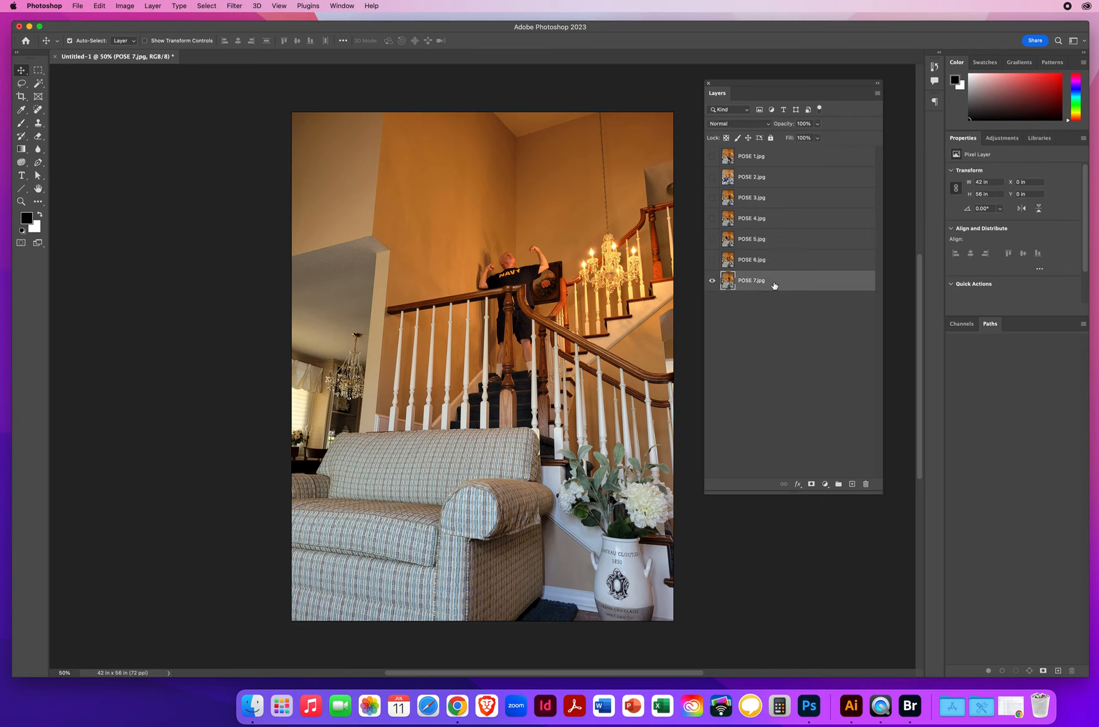
Step: Show the hidden layers again one at a time, from POSE 6 up to POSE 1
click(712, 260)
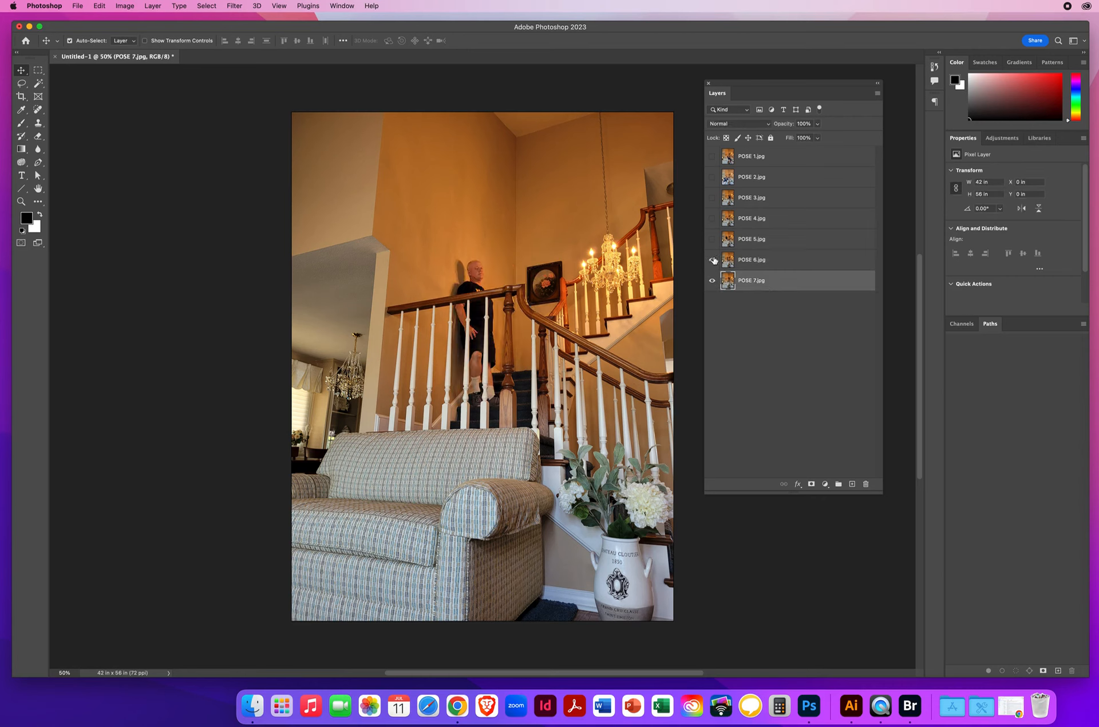
click(745, 241)
click(712, 239)
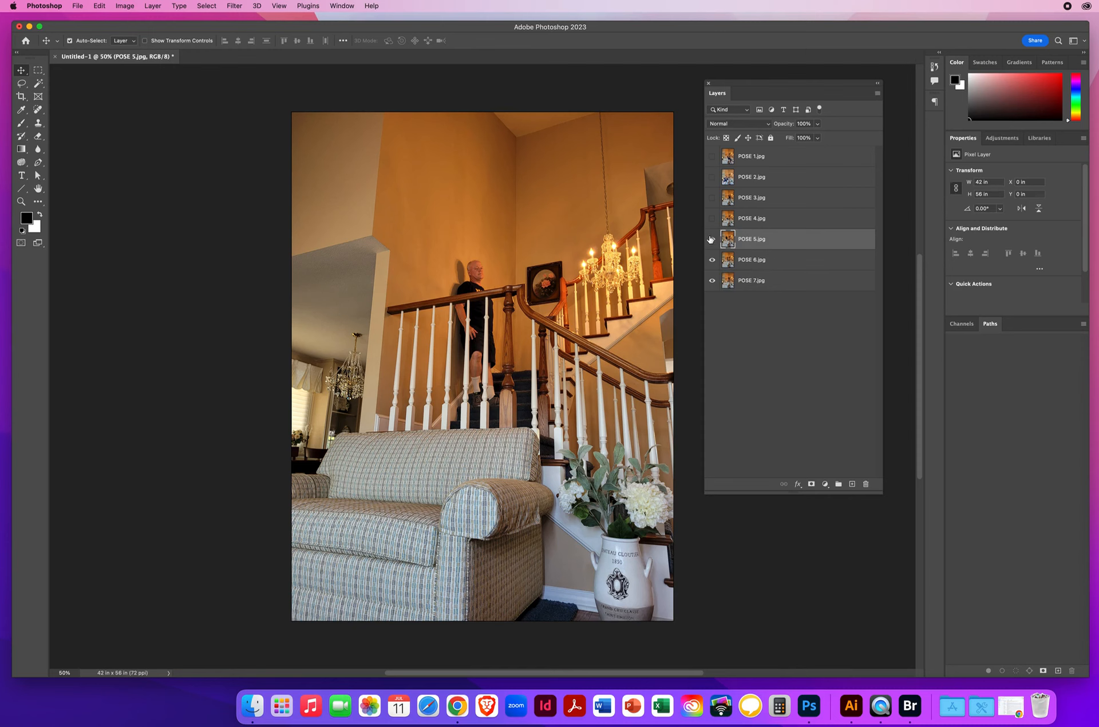
click(744, 219)
click(712, 219)
click(734, 195)
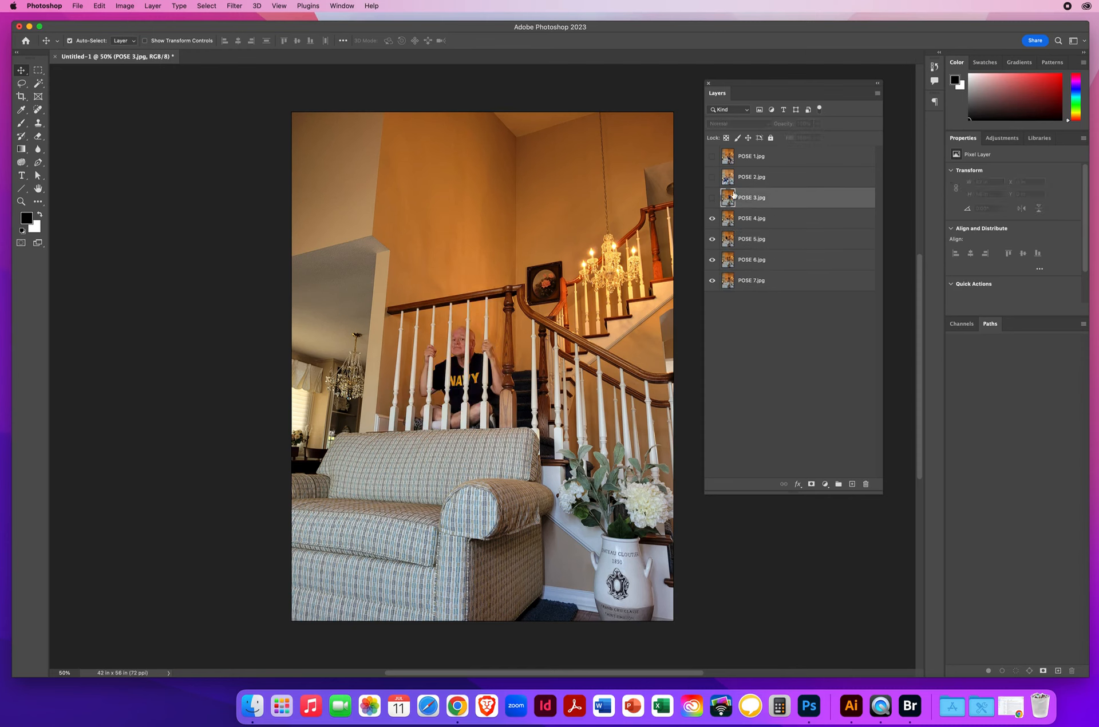
click(712, 198)
click(743, 178)
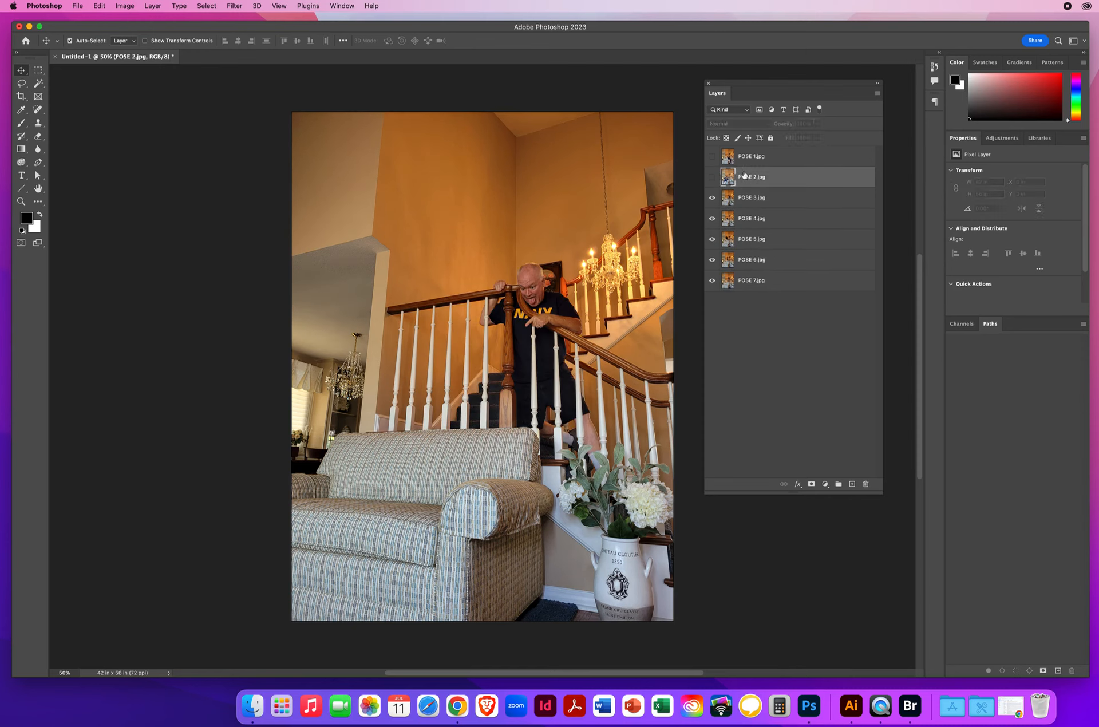
click(712, 179)
click(754, 158)
click(712, 157)
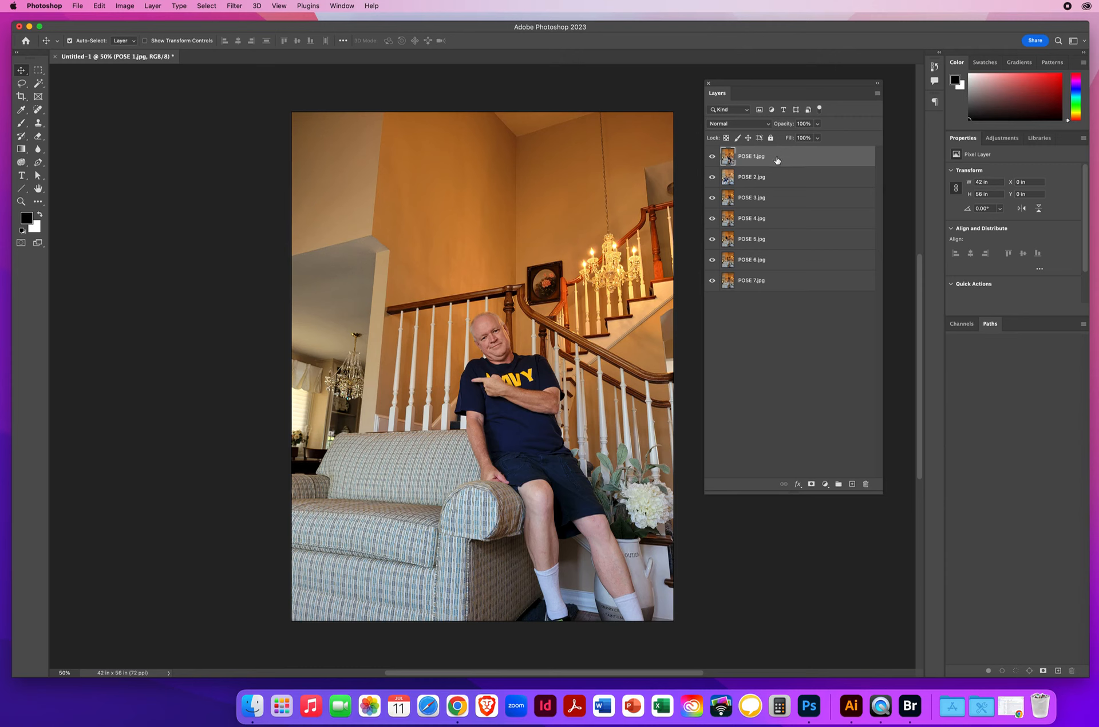
Step: Select all seven POSE layers and auto-align them with the Auto projection
shift+click(779, 285)
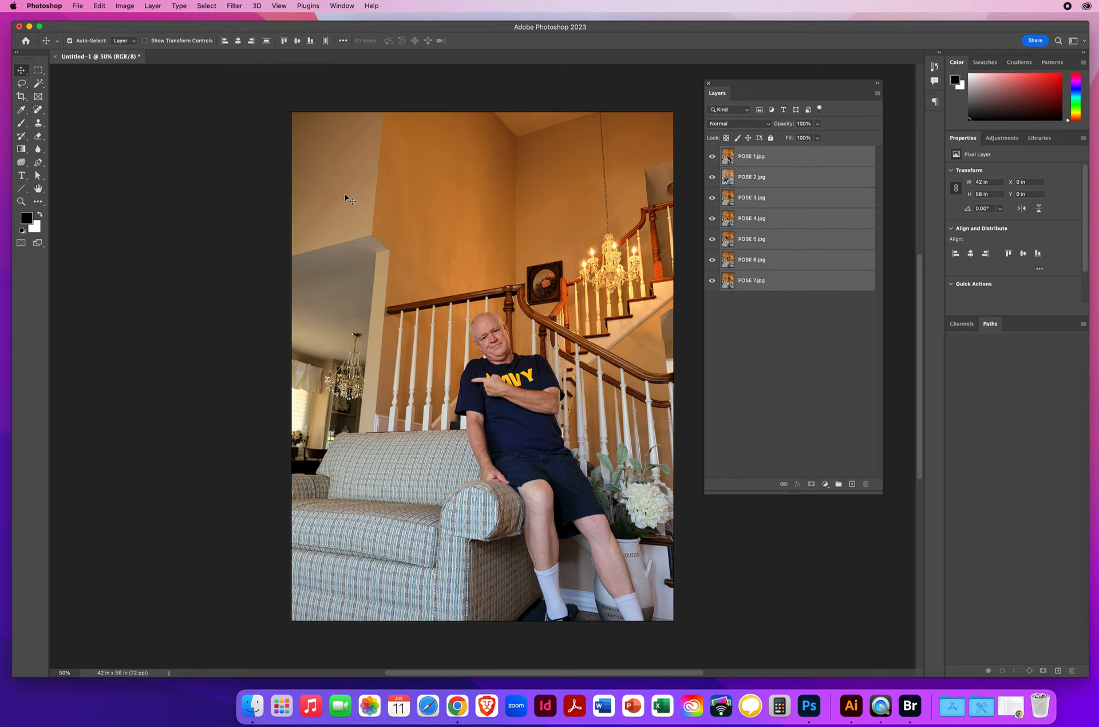
click(99, 6)
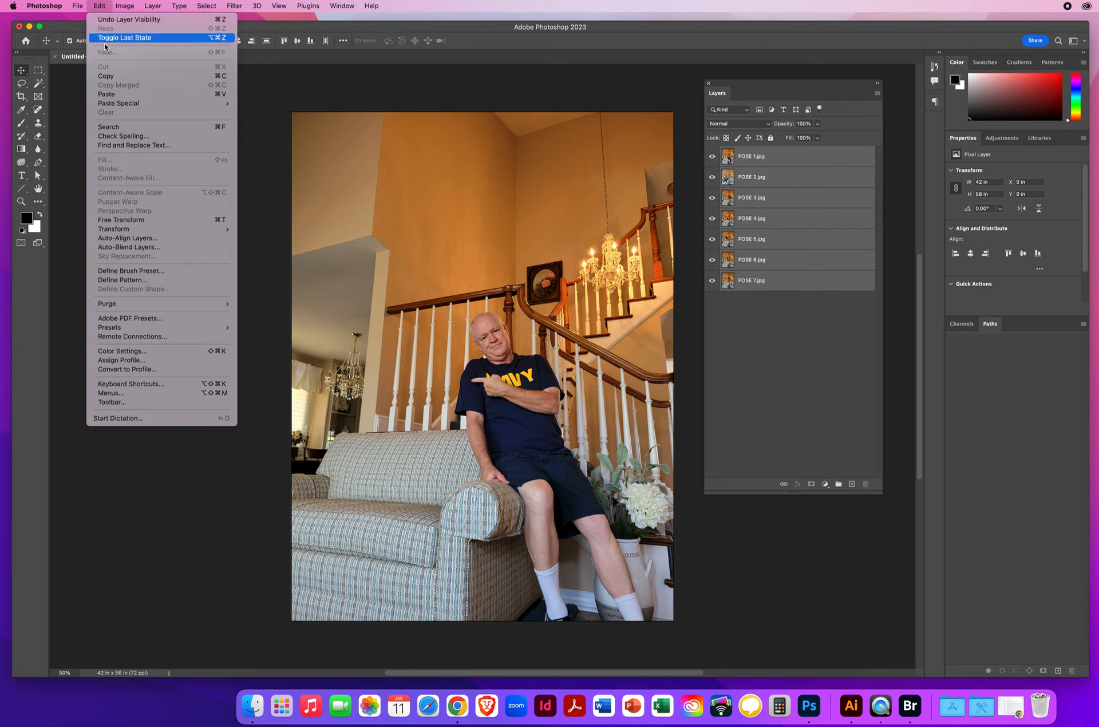
click(134, 239)
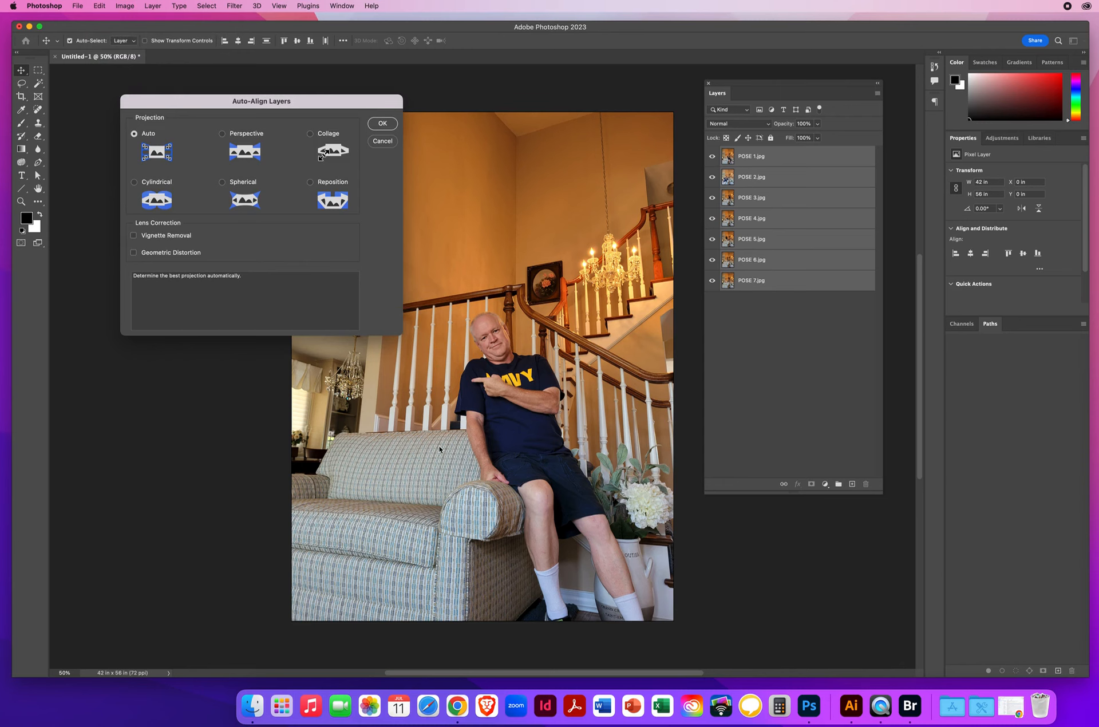
click(385, 126)
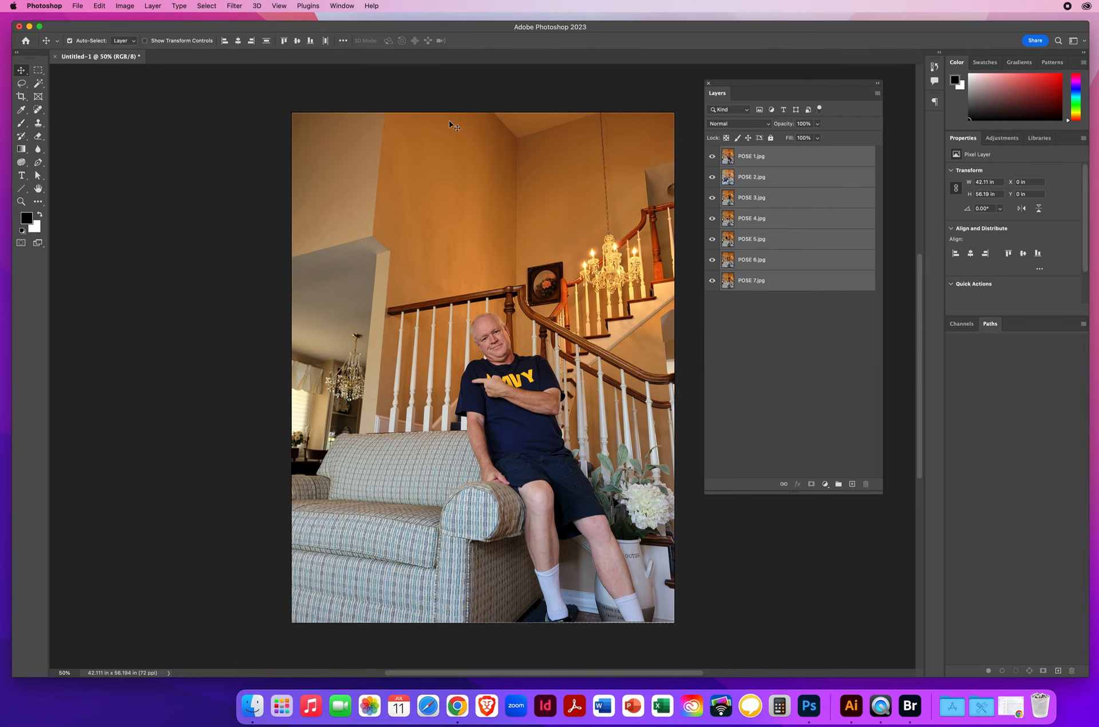
Step: Toggle the POSE 1 layer's visibility several times to check its alignment with POSE 2, leaving it shown
click(778, 159)
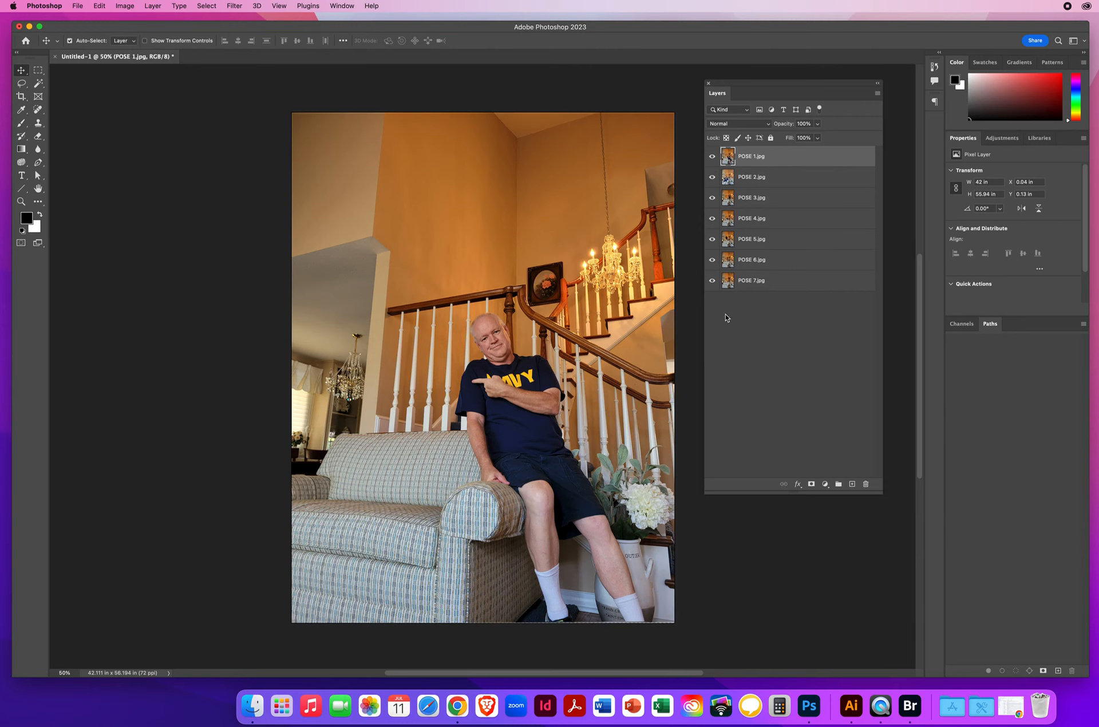
click(712, 158)
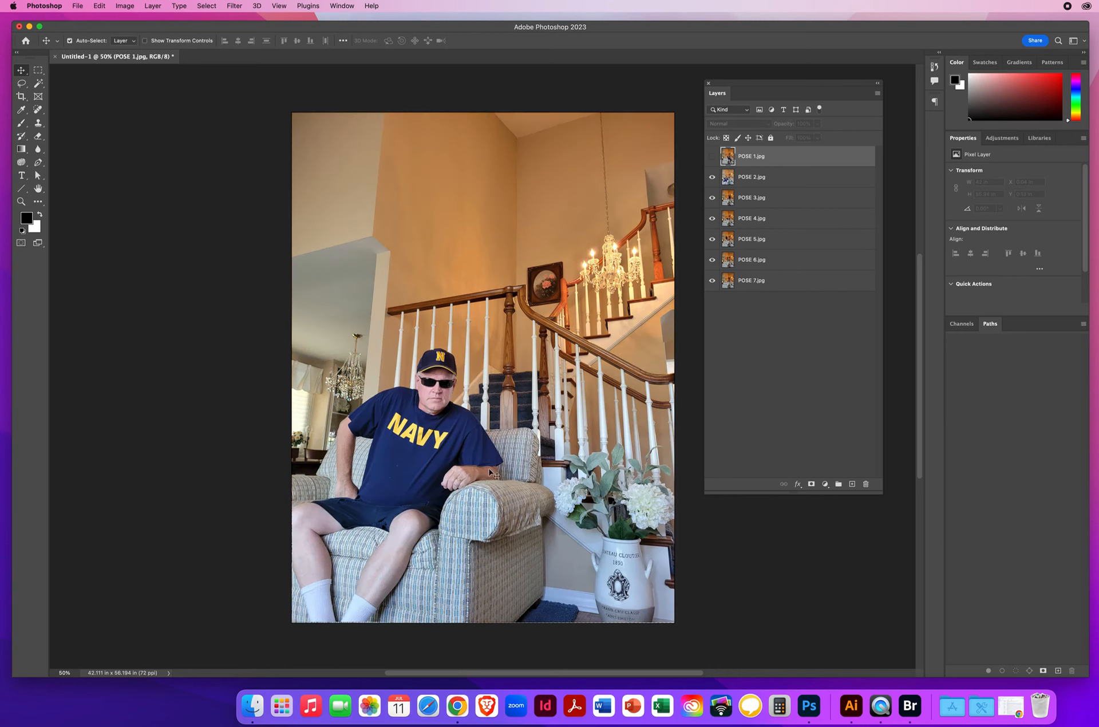
click(712, 158)
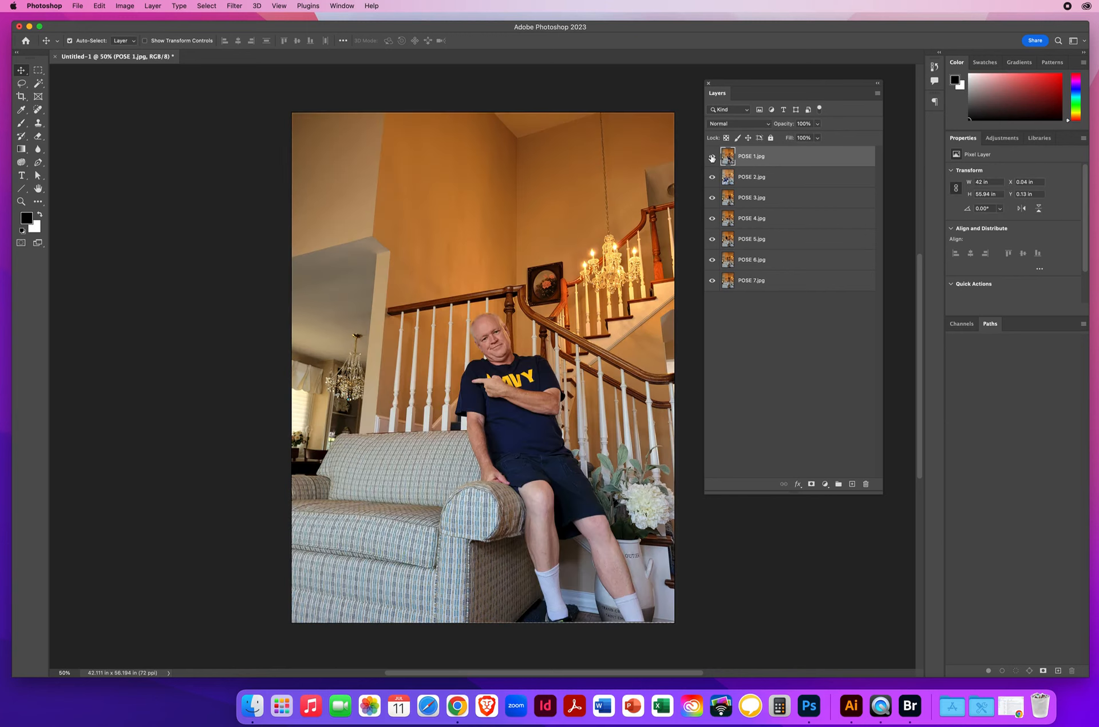
click(712, 158)
click(712, 158)
click(712, 157)
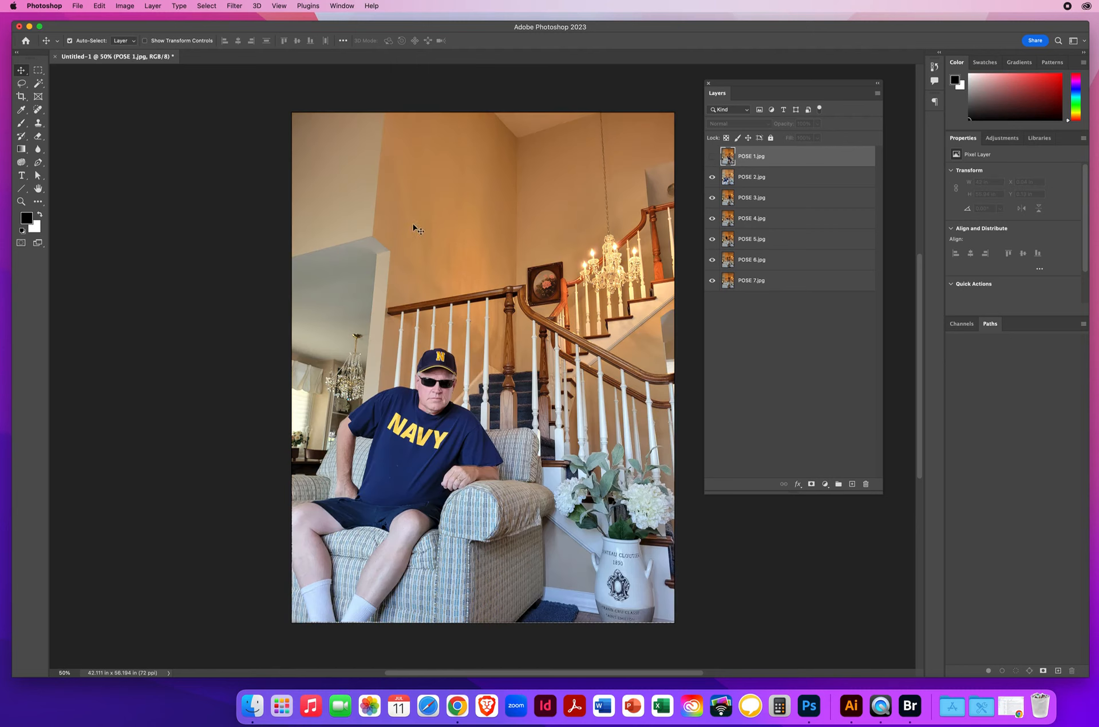
click(712, 157)
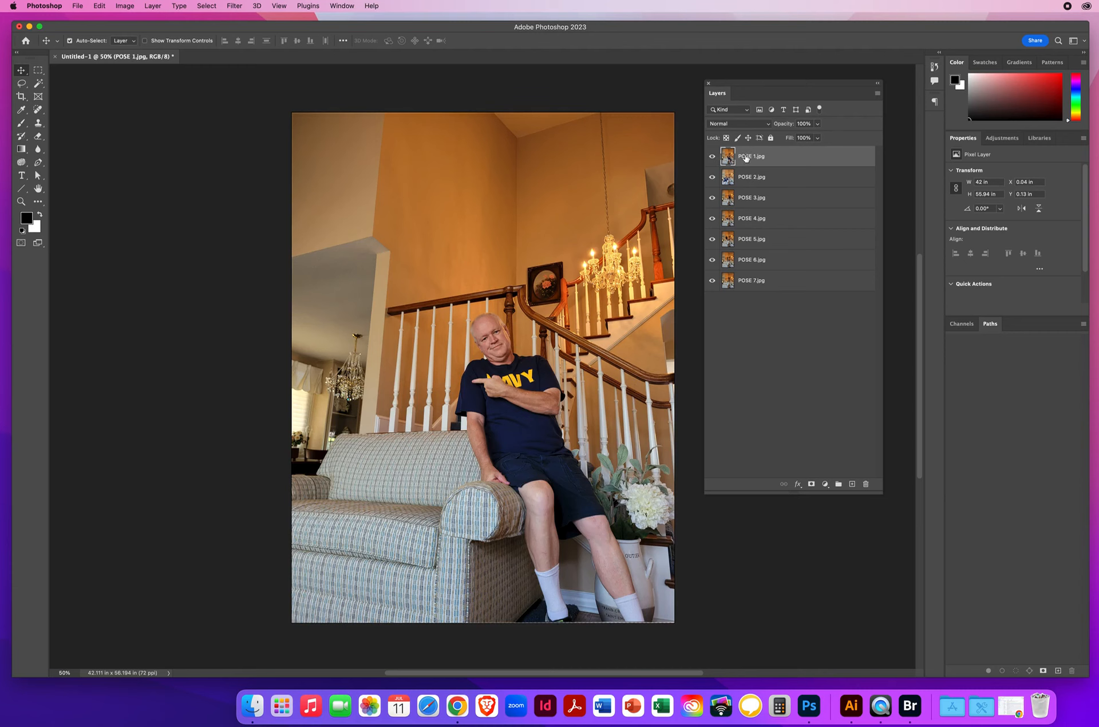
Step: Add a Hide All layer mask to POSE 1, and check it by hiding and reshowing the POSE 2 through POSE 7 layers
click(153, 7)
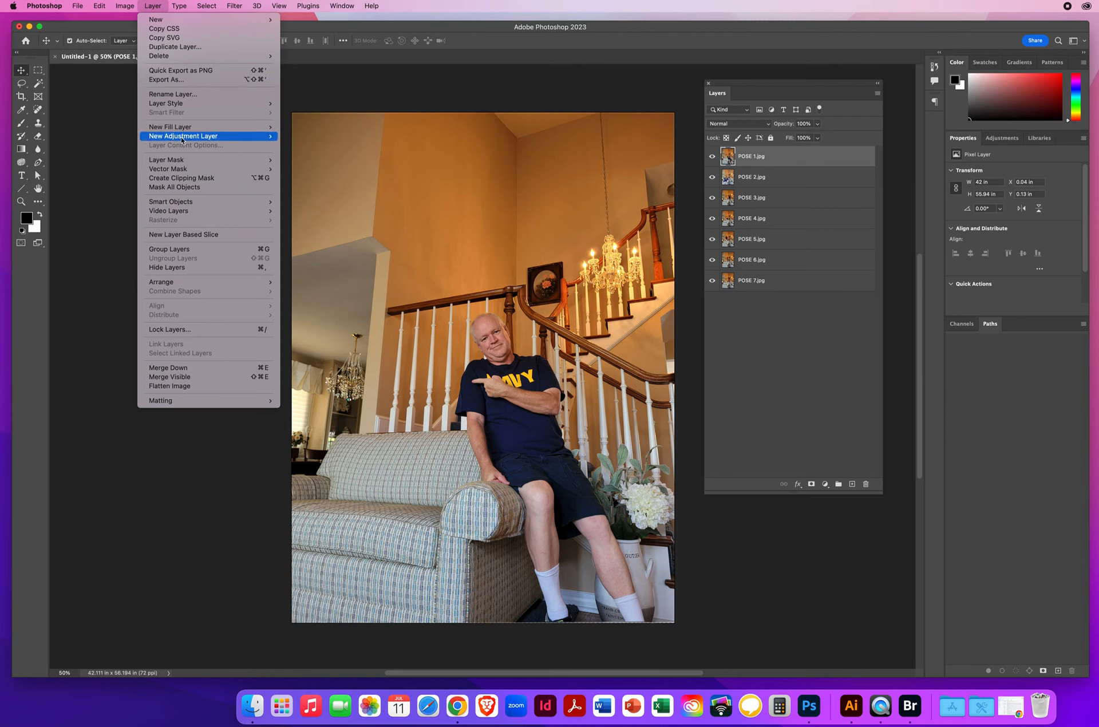
mouse_move(161, 163)
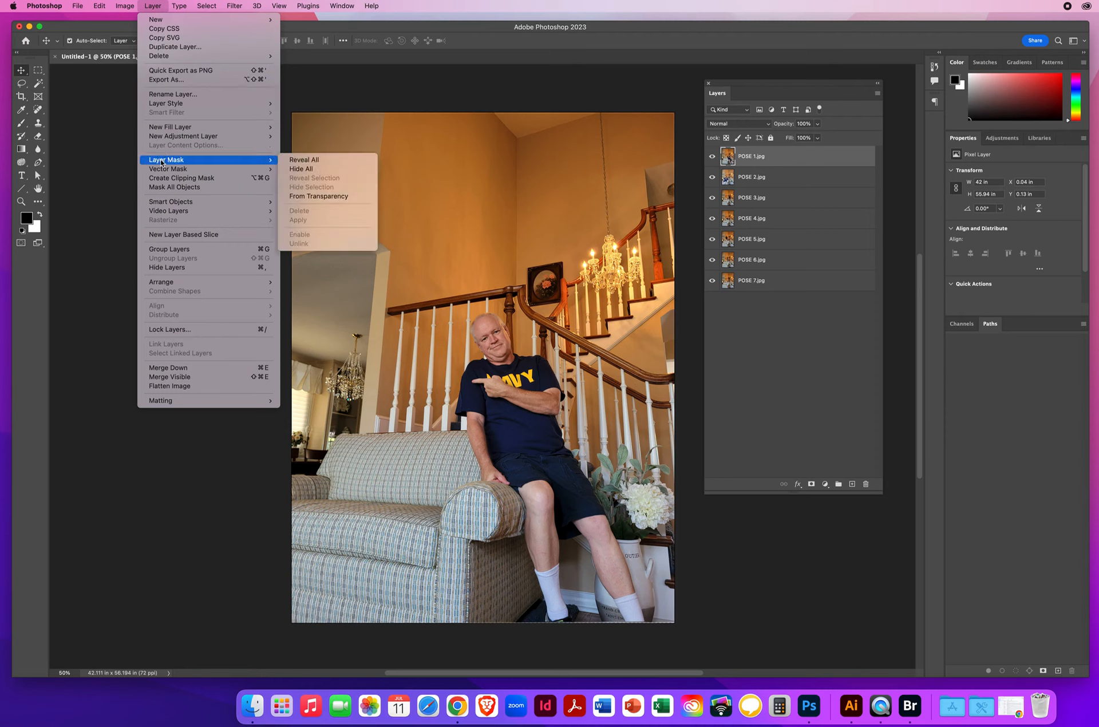
click(307, 169)
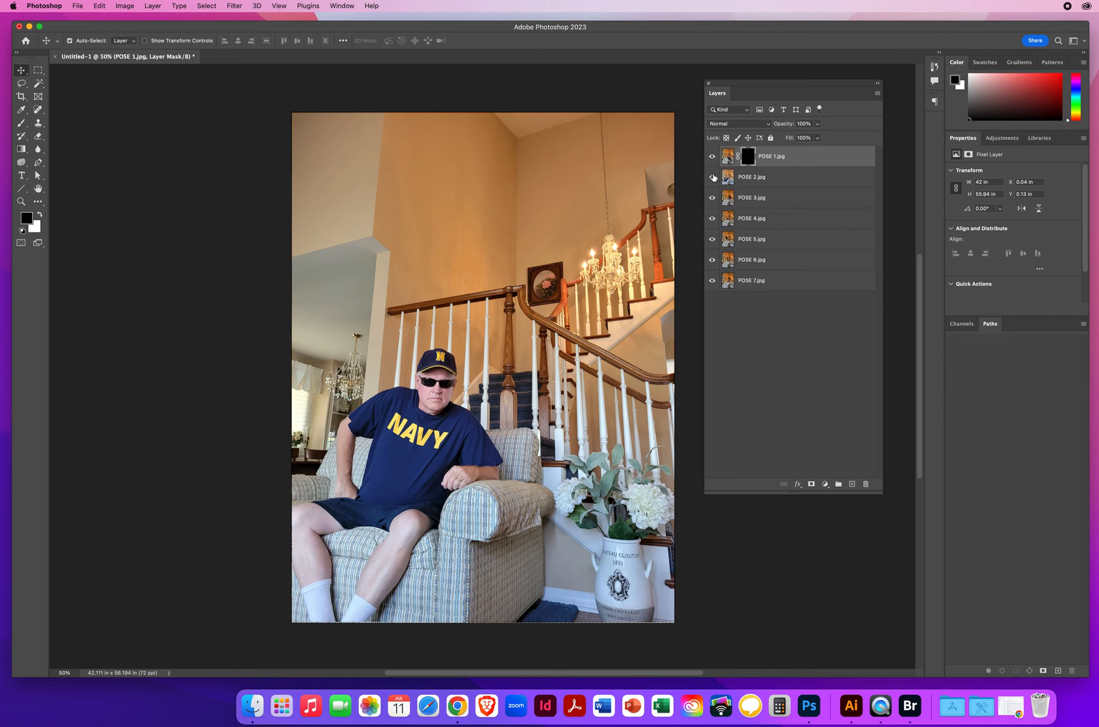
drag(712, 177, 711, 285)
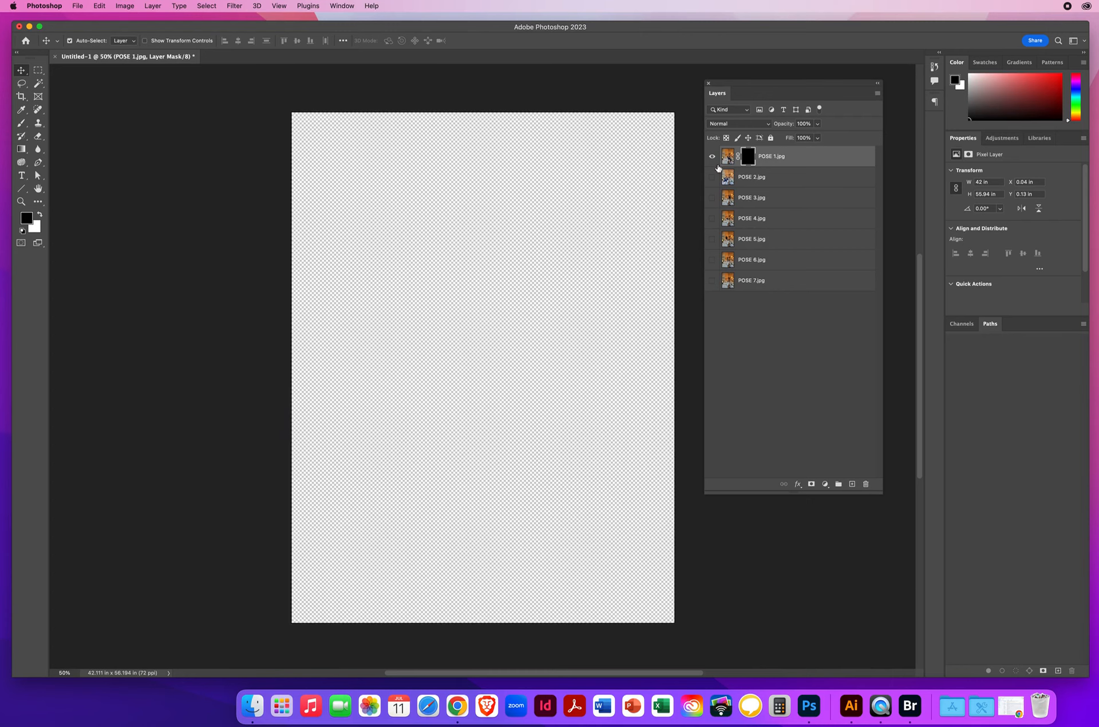
drag(712, 177, 713, 281)
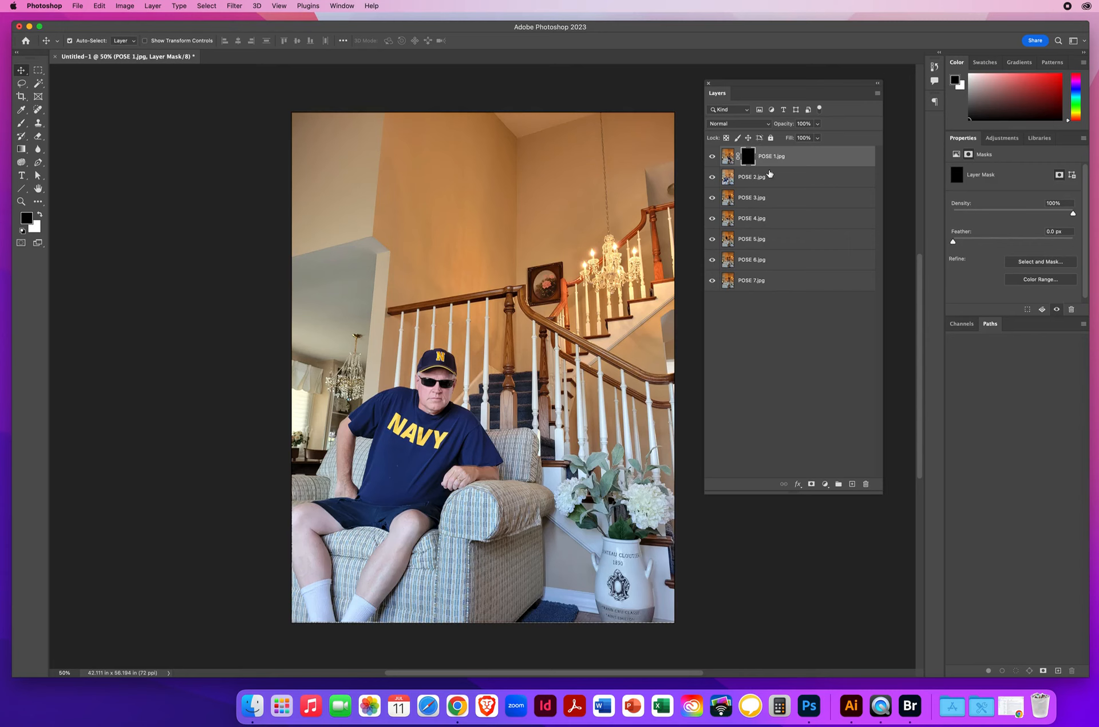
Step: Paint white on the POSE 1 mask with a soft 105 px brush to reveal the head, torso and lowered arm, checking against POSE 2
key(x)
click(20, 201)
click(546, 415)
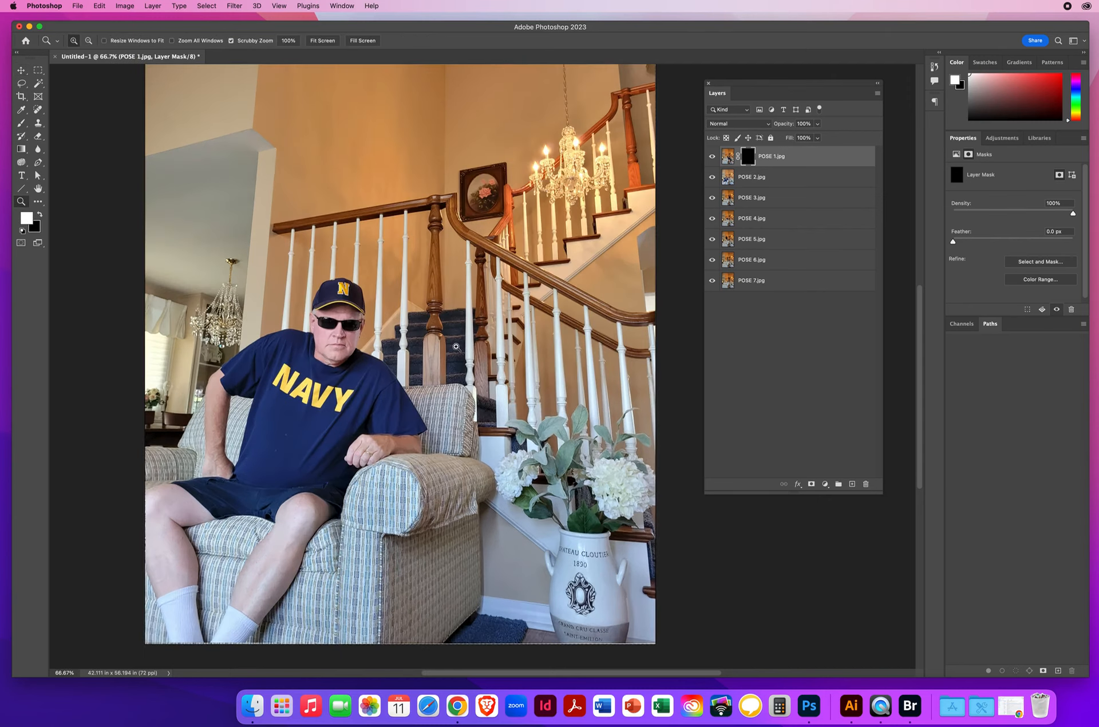
click(464, 352)
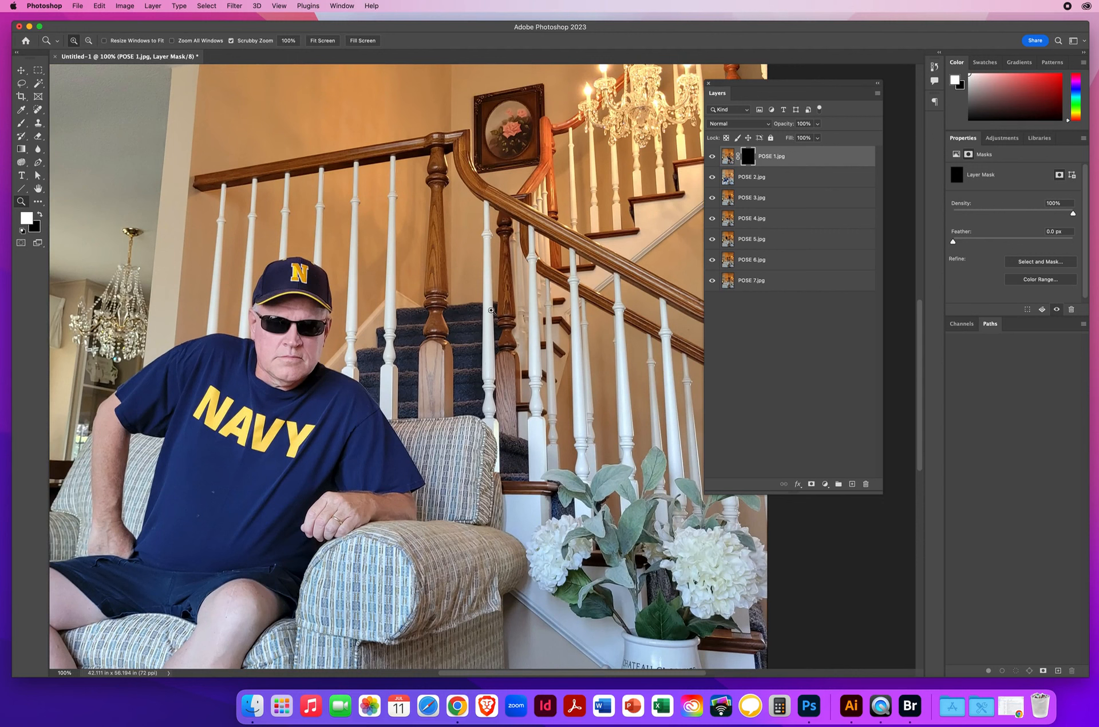
click(21, 123)
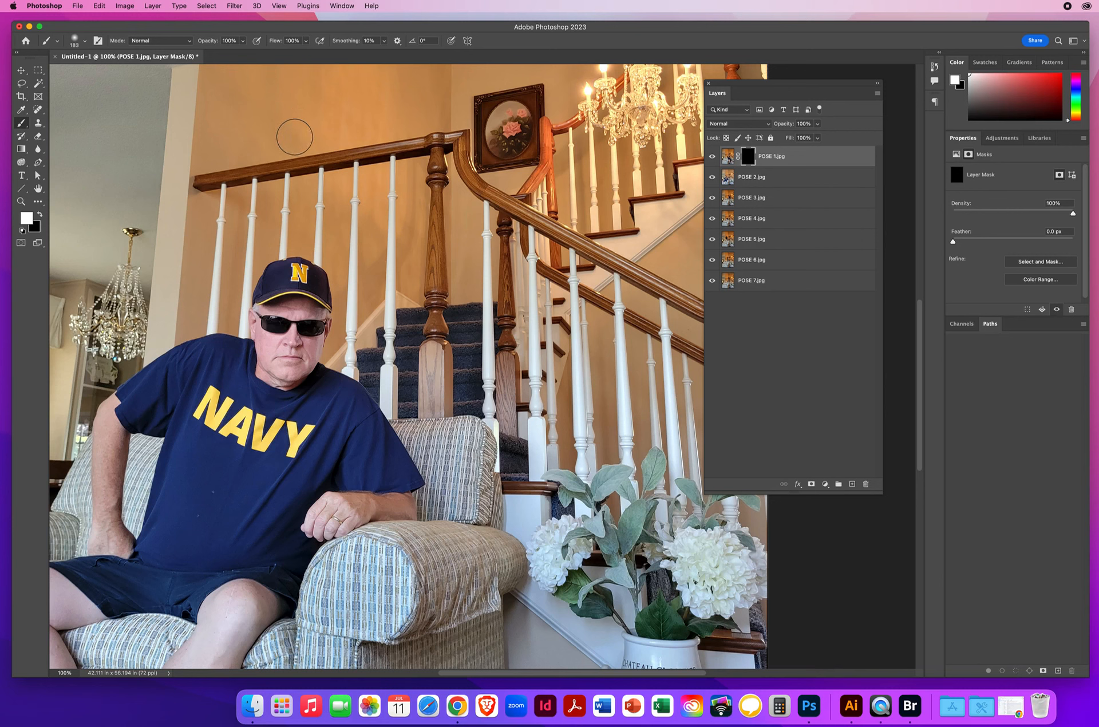
mouse_move(293, 137)
mouse_down()
mouse_move(319, 140)
mouse_move(296, 190)
mouse_move(297, 127)
mouse_move(299, 360)
mouse_move(312, 109)
mouse_up()
drag(429, 130, 385, 131)
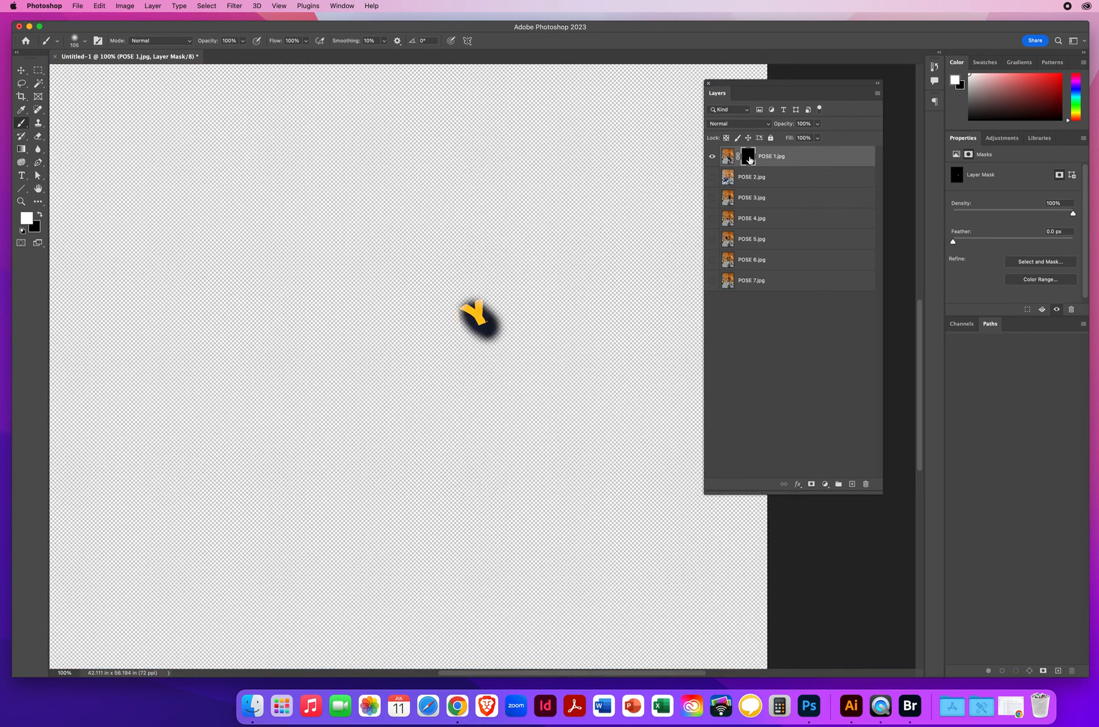
mouse_move(465, 311)
mouse_down()
mouse_move(428, 323)
mouse_move(492, 328)
mouse_move(482, 302)
mouse_move(458, 289)
mouse_move(449, 314)
mouse_up()
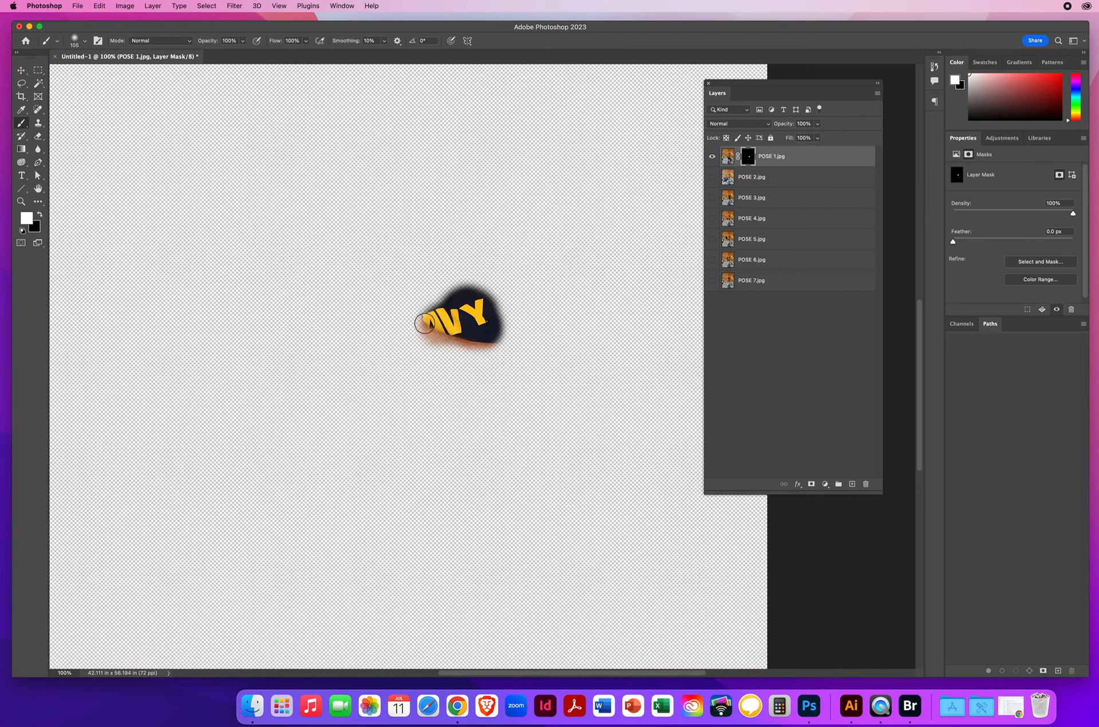
mouse_move(492, 341)
mouse_down()
mouse_move(507, 320)
mouse_move(499, 301)
mouse_move(467, 282)
mouse_move(444, 292)
mouse_move(487, 274)
mouse_move(512, 285)
mouse_move(504, 278)
mouse_up()
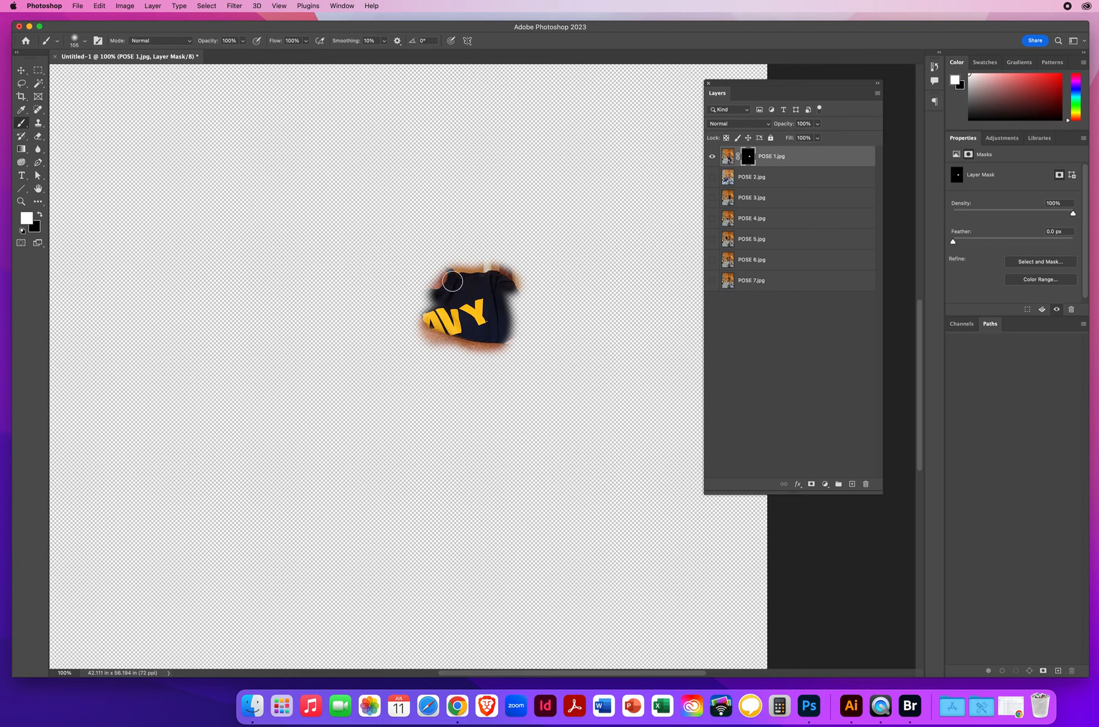
mouse_move(452, 281)
mouse_down()
mouse_move(423, 209)
mouse_move(403, 192)
mouse_move(372, 202)
mouse_move(365, 226)
mouse_move(378, 243)
mouse_move(416, 232)
mouse_move(431, 261)
mouse_move(427, 274)
mouse_move(385, 235)
mouse_move(379, 247)
mouse_move(399, 281)
mouse_move(364, 288)
mouse_move(333, 391)
mouse_move(356, 395)
mouse_move(373, 469)
mouse_move(401, 519)
mouse_move(445, 533)
mouse_move(395, 480)
mouse_move(363, 416)
mouse_move(360, 329)
mouse_move(377, 302)
mouse_move(427, 299)
mouse_move(428, 317)
mouse_move(396, 320)
mouse_move(378, 350)
mouse_move(467, 403)
mouse_move(487, 389)
mouse_move(422, 427)
mouse_move(382, 409)
mouse_move(403, 475)
mouse_move(481, 426)
mouse_move(488, 373)
mouse_up()
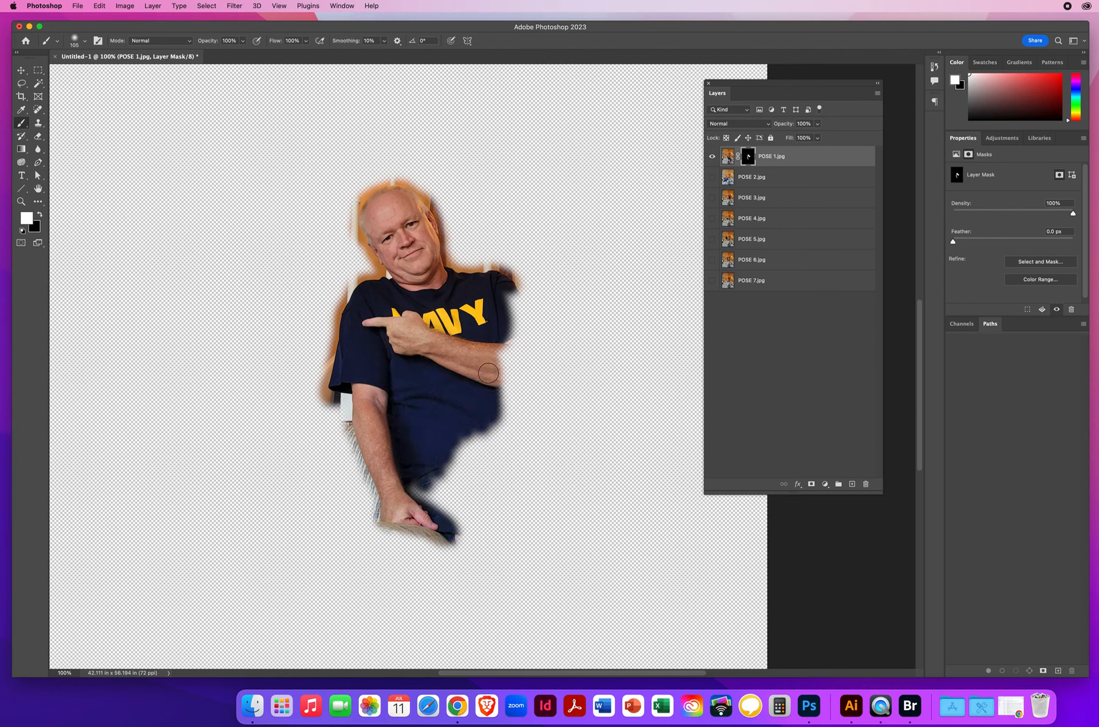
click(713, 177)
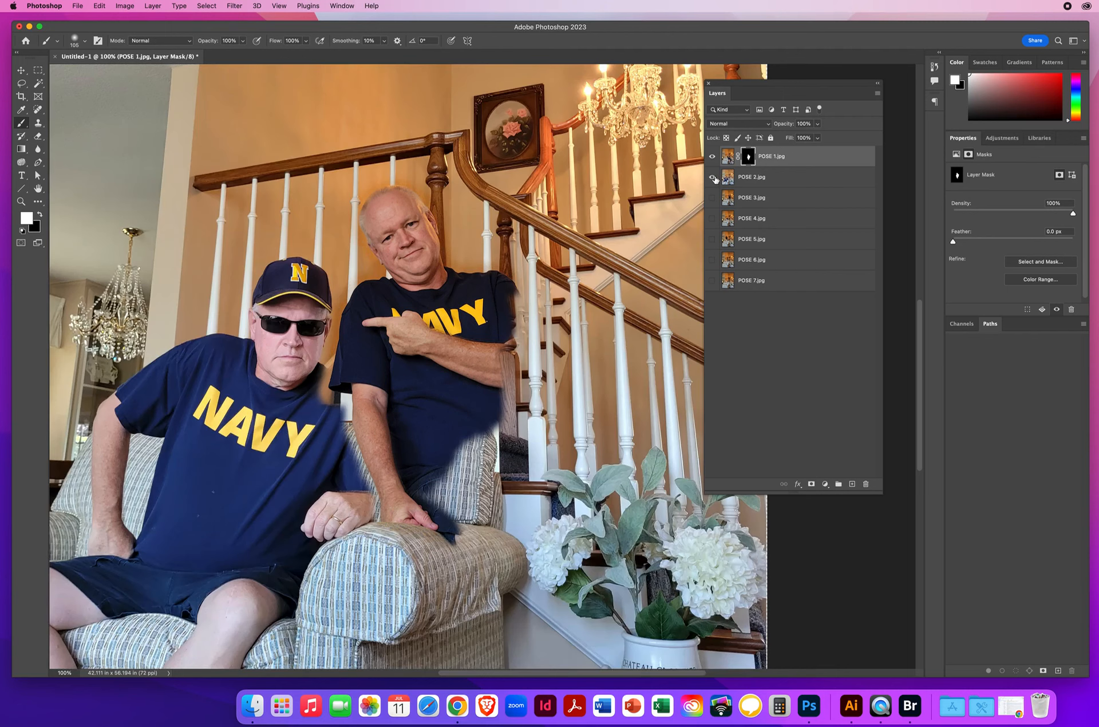
click(712, 177)
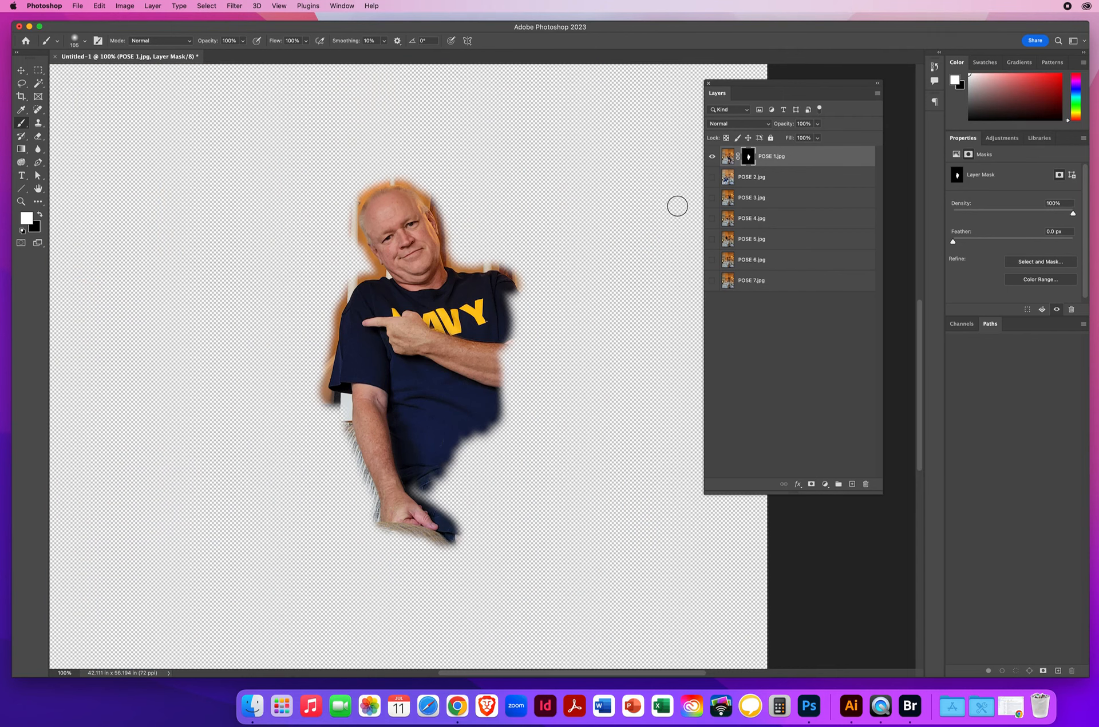
Step: Reveal the POSE 1 figure's bent arm, side and outer thigh in white, and paint the stray flower area back out with black
mouse_move(508, 293)
mouse_down()
mouse_move(533, 374)
mouse_move(512, 390)
mouse_move(507, 379)
mouse_move(510, 324)
mouse_move(518, 368)
mouse_move(505, 361)
mouse_move(543, 461)
mouse_move(612, 565)
mouse_up()
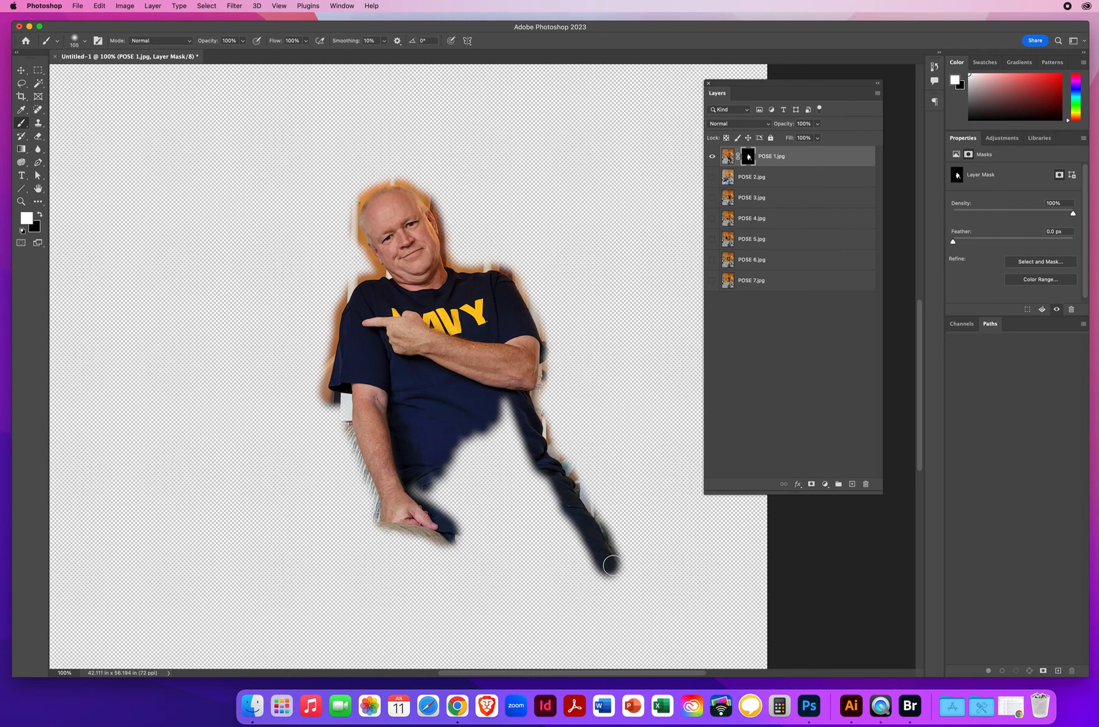
mouse_move(510, 383)
mouse_down()
mouse_move(510, 435)
mouse_move(496, 433)
mouse_move(513, 432)
mouse_move(300, 287)
mouse_up()
mouse_move(401, 407)
mouse_down()
mouse_move(430, 418)
mouse_move(634, 412)
mouse_move(488, 421)
mouse_move(510, 414)
mouse_up()
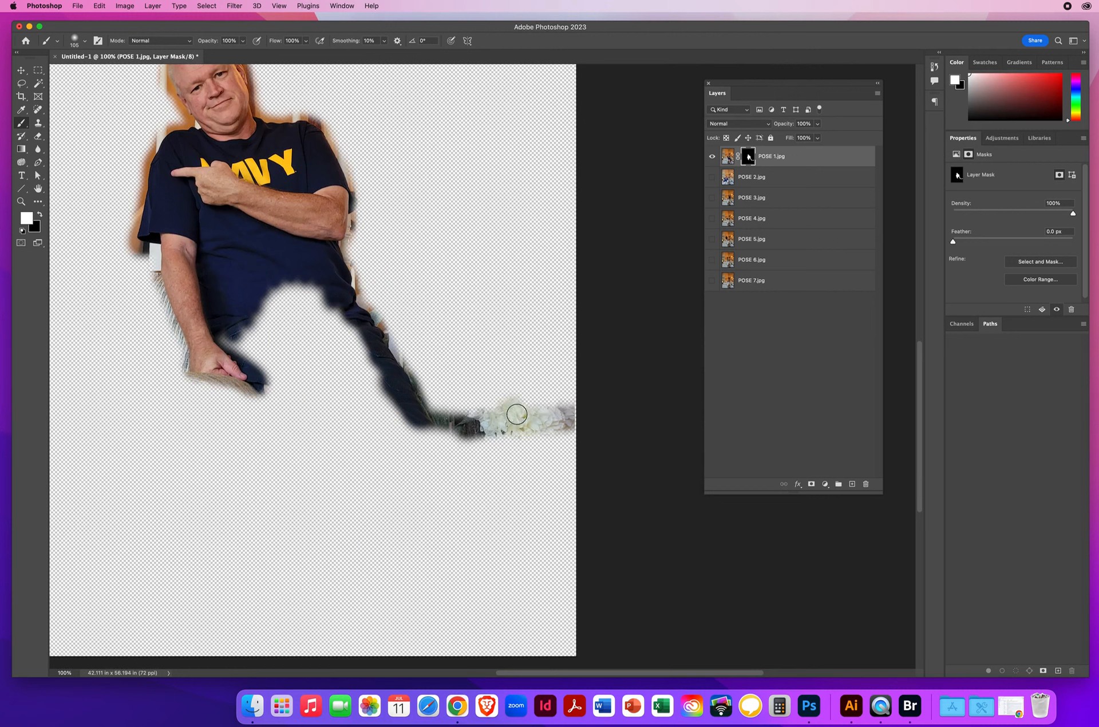
key(x)
mouse_move(527, 381)
mouse_down()
mouse_move(512, 455)
mouse_move(509, 420)
mouse_move(533, 393)
mouse_move(571, 413)
mouse_up()
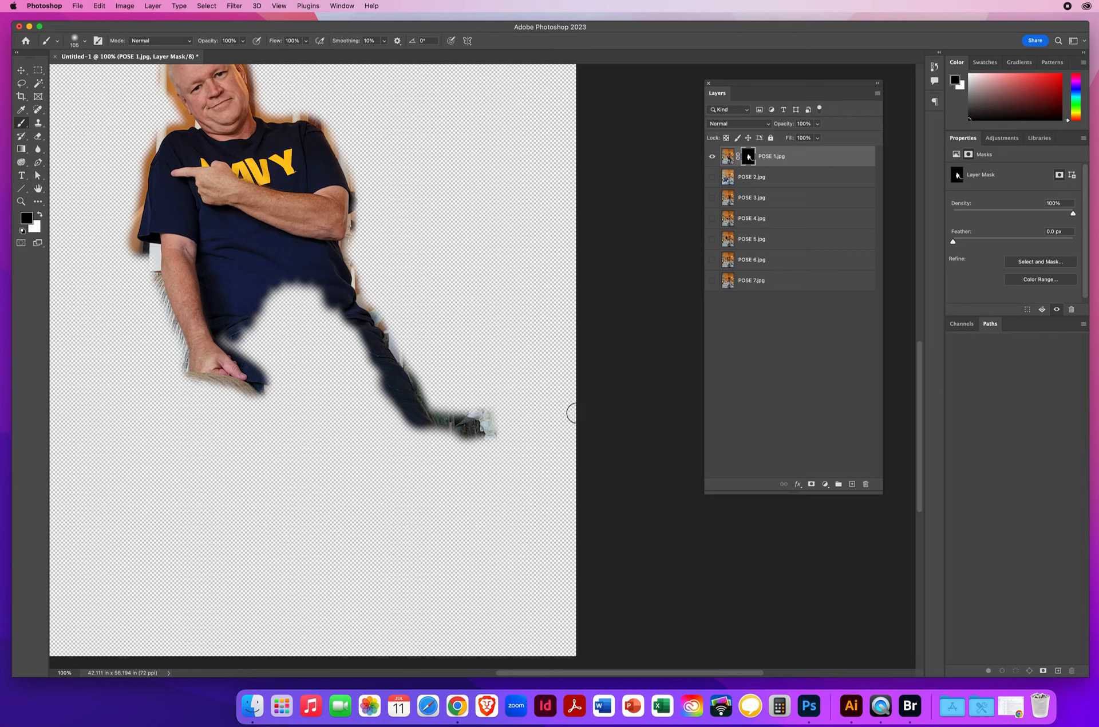
mouse_move(499, 435)
mouse_down()
mouse_move(448, 444)
mouse_move(447, 454)
mouse_up()
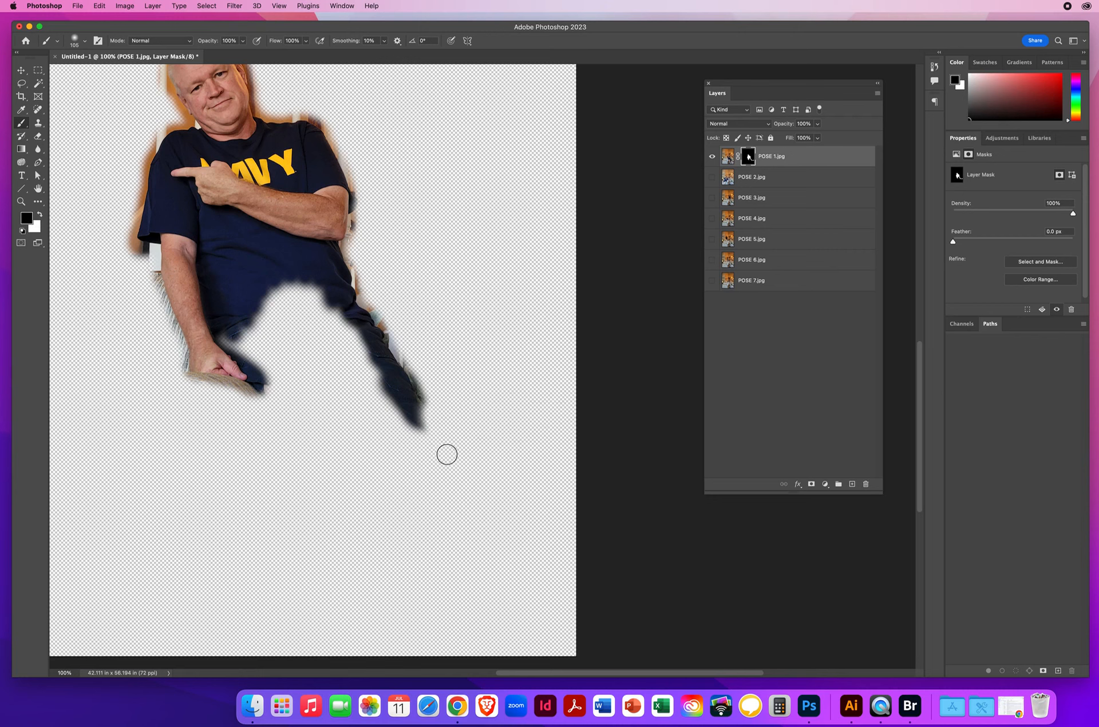
Step: Paint white on the POSE 1 mask to reveal the shorts, both legs, the socks and the shoe
key(x)
mouse_move(411, 413)
mouse_down()
mouse_move(512, 659)
mouse_move(477, 650)
mouse_move(471, 569)
mouse_move(473, 597)
mouse_move(403, 427)
mouse_move(468, 637)
mouse_move(408, 461)
mouse_move(432, 484)
mouse_up()
mouse_move(473, 627)
mouse_down()
mouse_move(427, 567)
mouse_move(407, 489)
mouse_move(370, 451)
mouse_move(396, 446)
mouse_move(334, 269)
mouse_move(374, 375)
mouse_move(307, 280)
mouse_move(354, 373)
mouse_move(357, 410)
mouse_move(324, 304)
mouse_up()
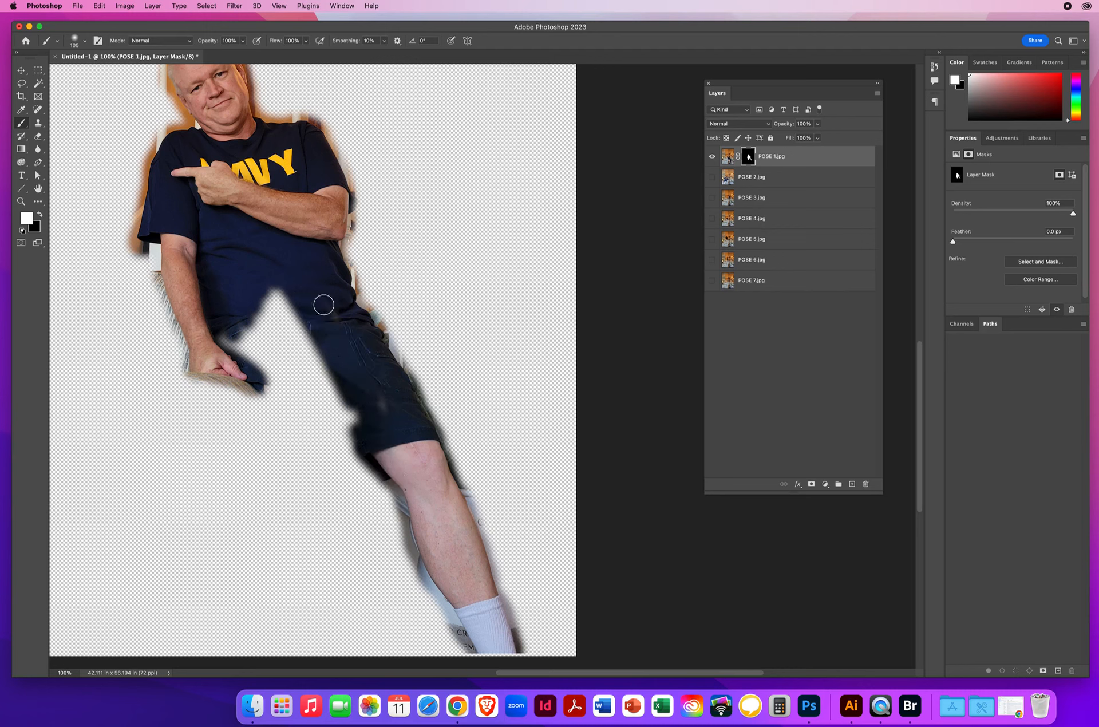
mouse_move(378, 408)
mouse_down()
mouse_move(269, 258)
mouse_move(320, 367)
mouse_move(245, 265)
mouse_move(281, 339)
mouse_move(266, 351)
mouse_move(232, 308)
mouse_move(246, 347)
mouse_move(231, 349)
mouse_move(274, 376)
mouse_move(262, 391)
mouse_move(280, 411)
mouse_move(341, 420)
mouse_move(318, 358)
mouse_move(354, 400)
mouse_move(389, 475)
mouse_move(369, 460)
mouse_move(350, 490)
mouse_up()
mouse_move(340, 485)
mouse_down()
mouse_move(349, 477)
mouse_move(328, 423)
mouse_move(343, 593)
mouse_move(366, 636)
mouse_move(363, 658)
mouse_move(343, 662)
mouse_move(321, 567)
mouse_move(333, 506)
mouse_move(314, 450)
mouse_move(284, 438)
mouse_move(293, 538)
mouse_move(312, 475)
mouse_move(332, 573)
mouse_move(309, 607)
mouse_move(340, 658)
mouse_up()
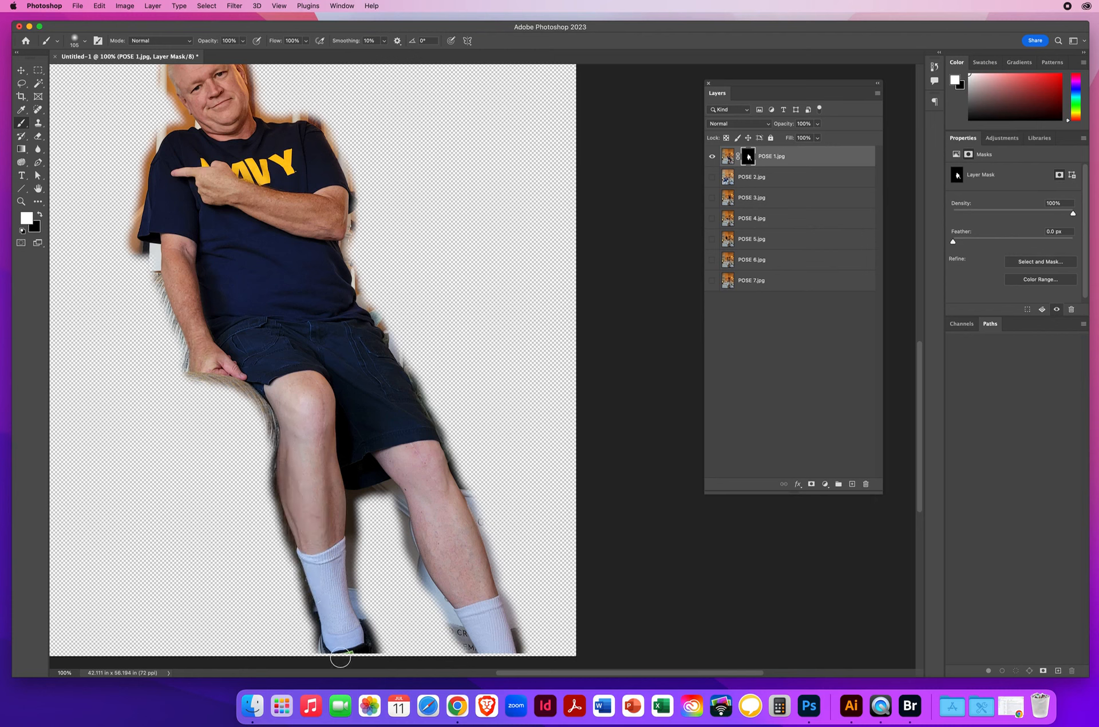
scroll(214, 314, up, 3)
scroll(214, 315, left, 3)
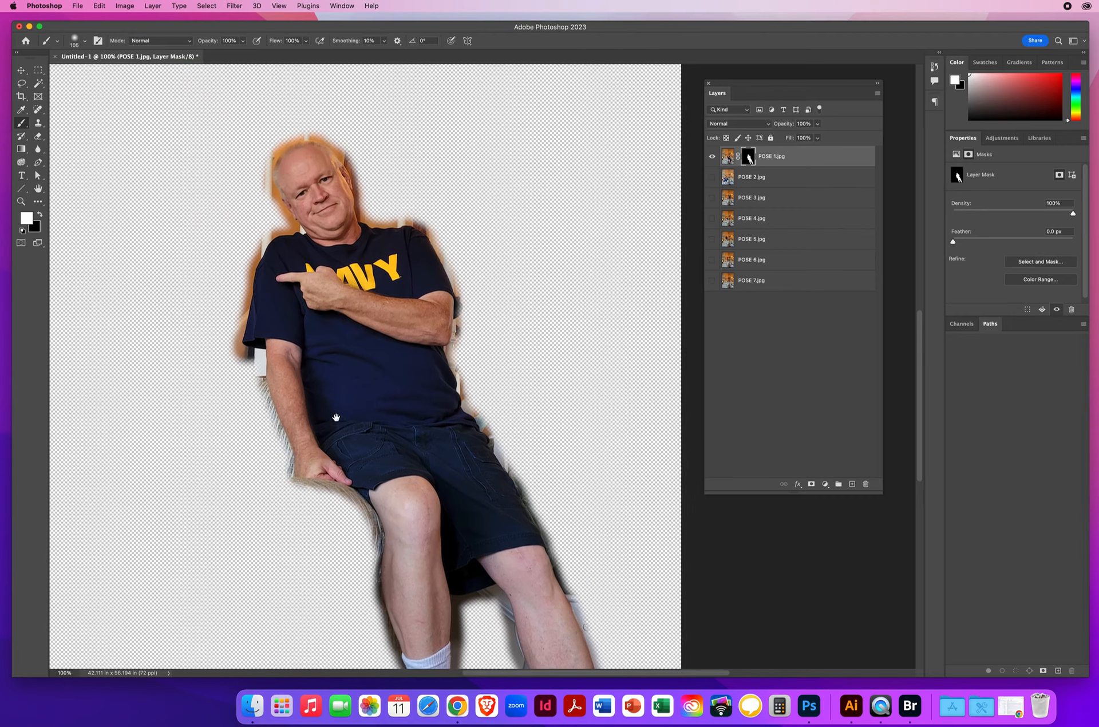
Step: Show the POSE 2 through POSE 7 layers again, and paint white on the POSE 1 mask to bring in the shadowed background around the legs
click(22, 203)
drag(422, 329, 360, 332)
key(space)
drag(482, 364, 559, 444)
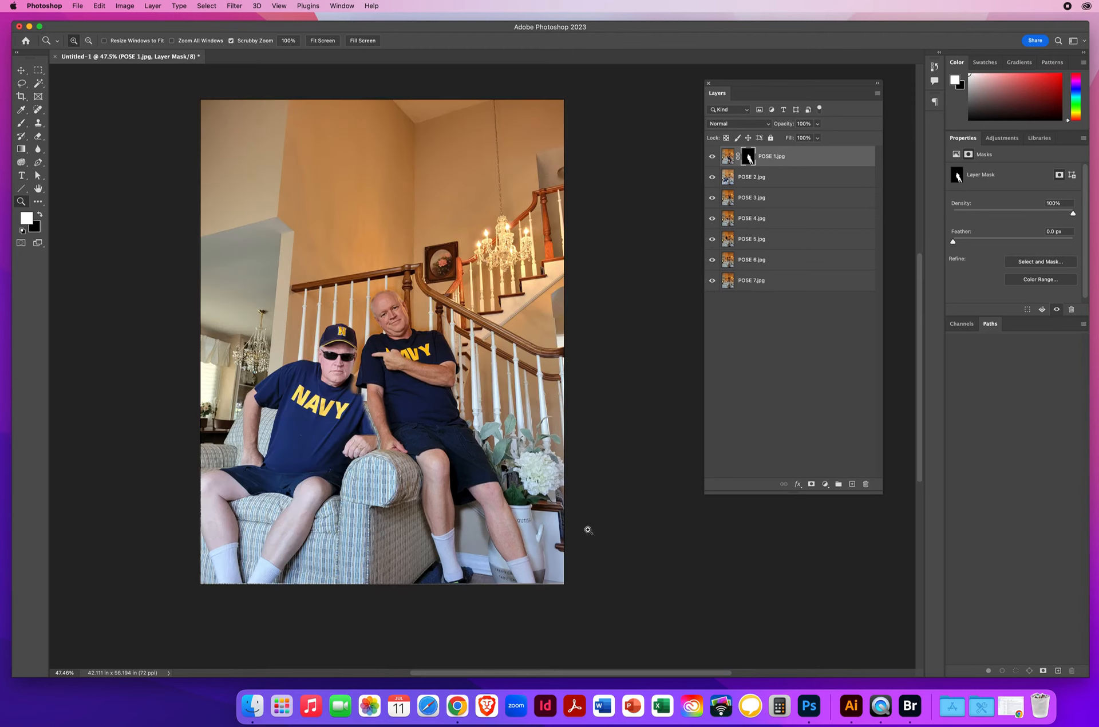
click(467, 499)
click(496, 397)
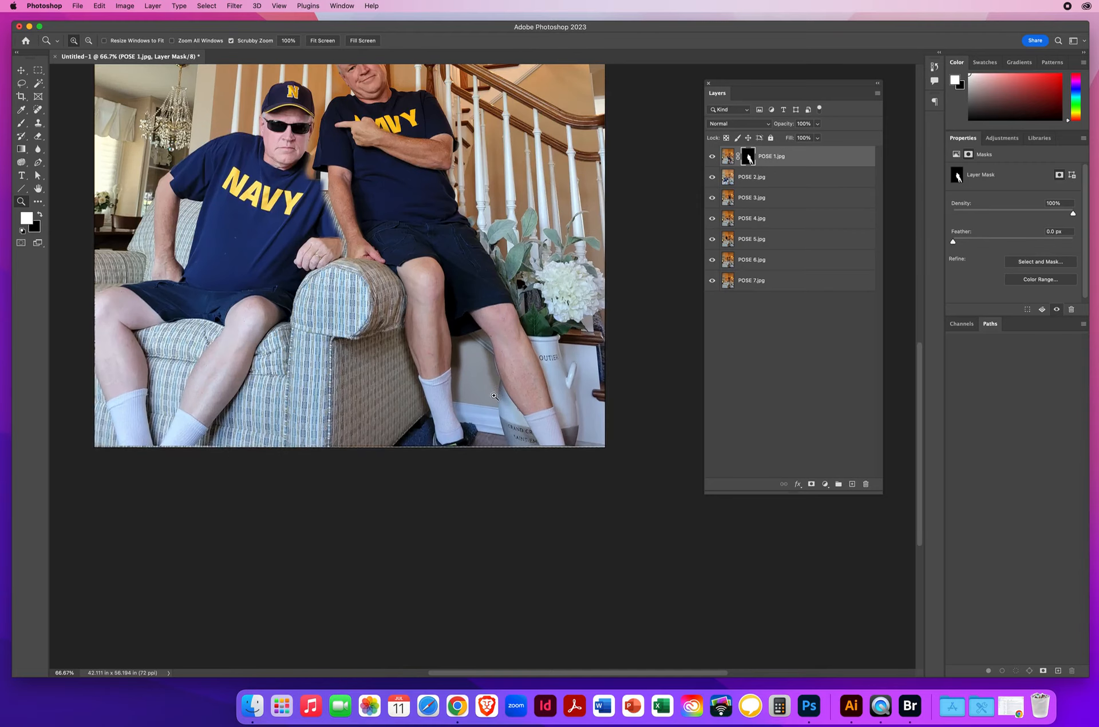
click(485, 375)
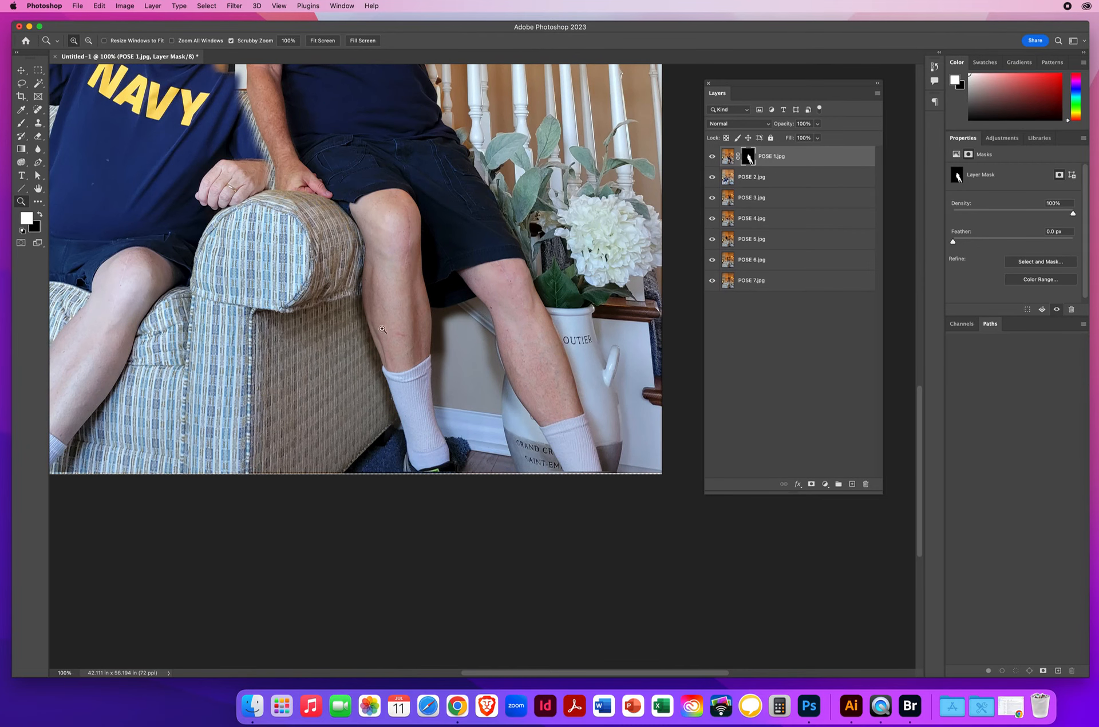
click(27, 123)
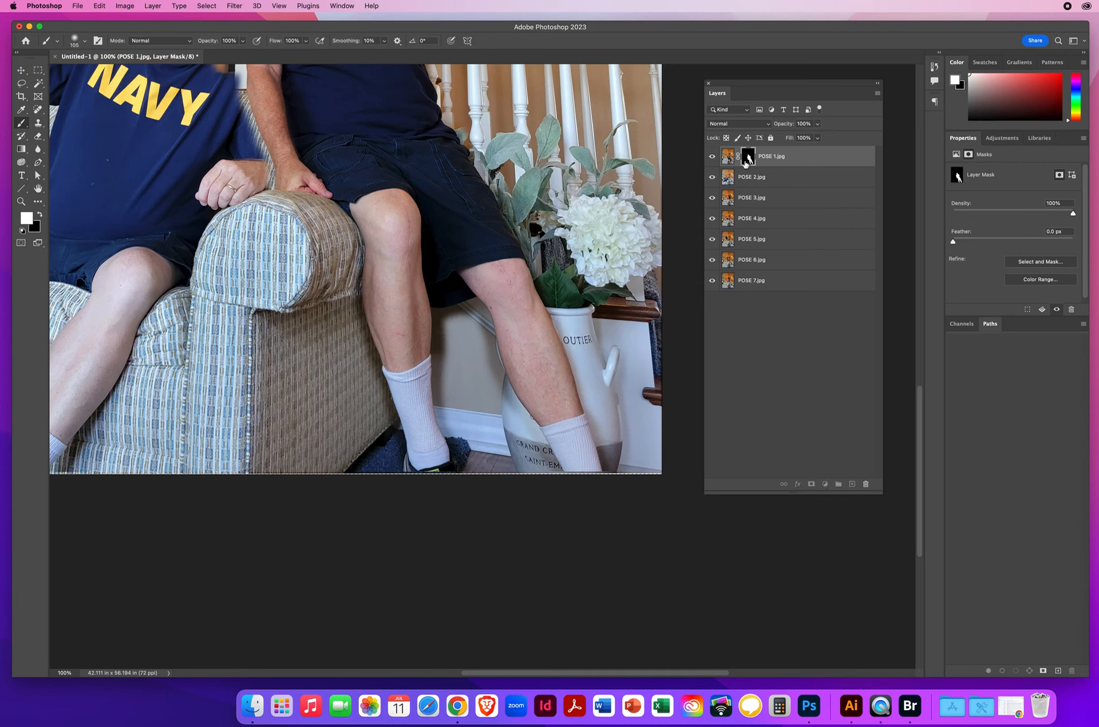
mouse_move(436, 324)
mouse_down()
mouse_move(445, 350)
mouse_move(472, 300)
mouse_move(525, 440)
mouse_move(543, 469)
mouse_move(556, 453)
mouse_move(533, 483)
mouse_move(505, 478)
mouse_move(472, 360)
mouse_move(459, 354)
mouse_move(472, 459)
mouse_move(434, 361)
mouse_up()
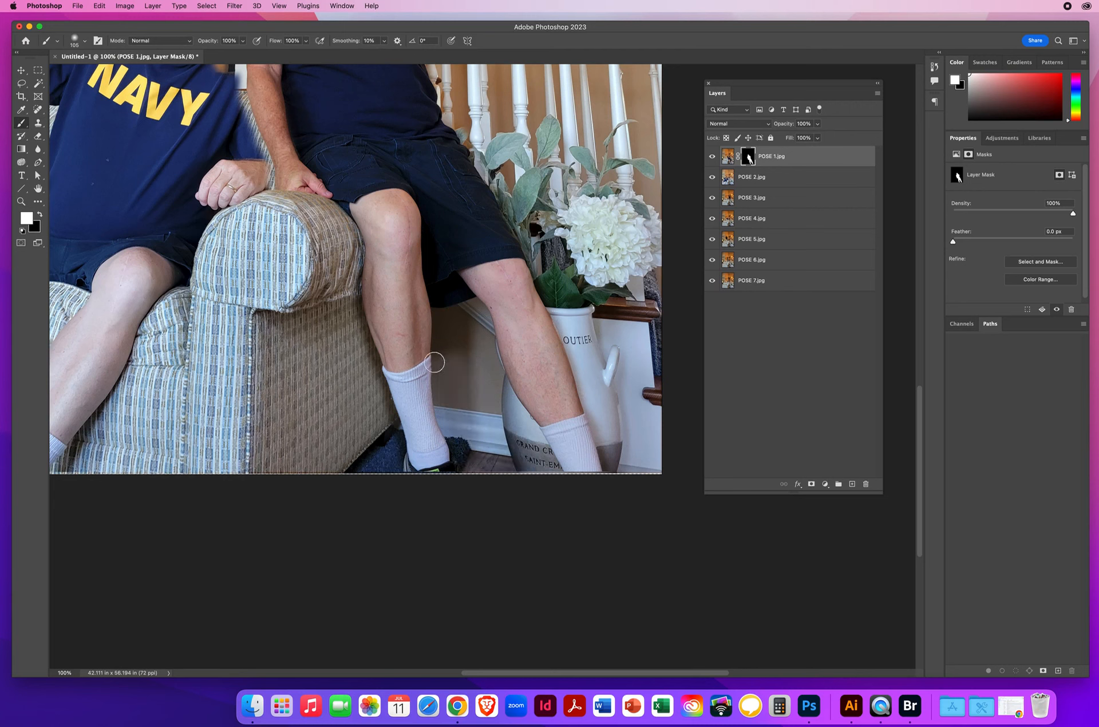
drag(449, 424, 483, 415)
mouse_move(598, 478)
mouse_down()
mouse_move(621, 476)
mouse_move(608, 418)
mouse_move(554, 312)
mouse_move(575, 321)
mouse_move(590, 357)
mouse_up()
Step: Paint white on the POSE 1 mask over the seated man's face, and check it by hiding and reshowing the layers below
drag(322, 273, 515, 417)
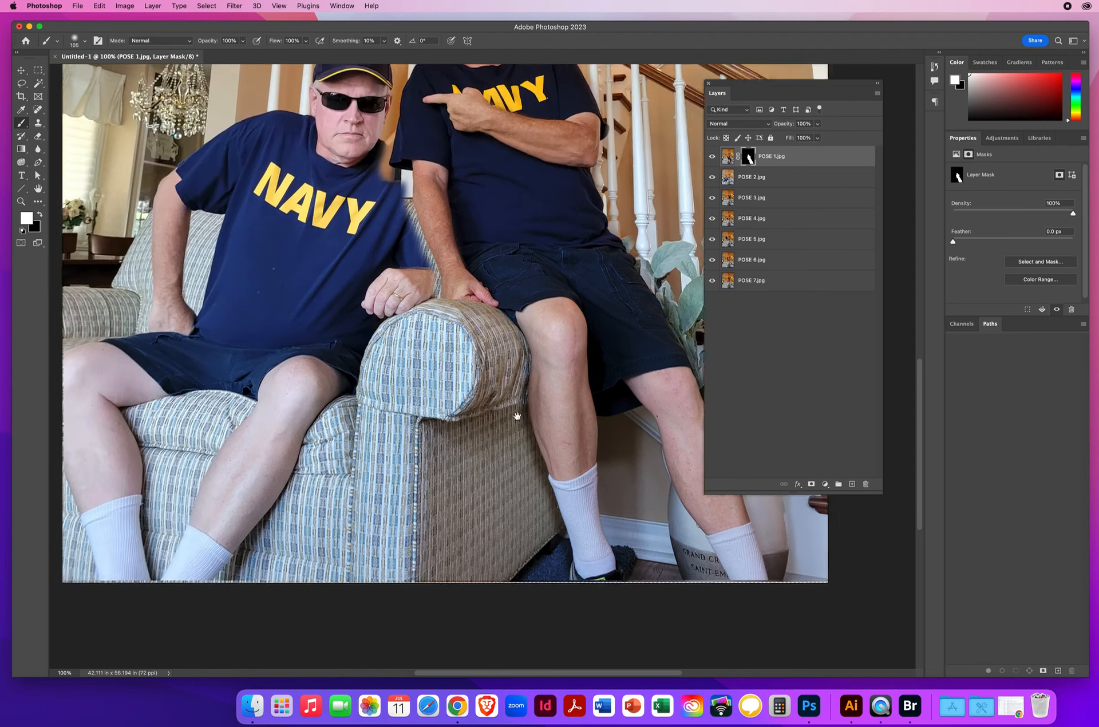
click(21, 202)
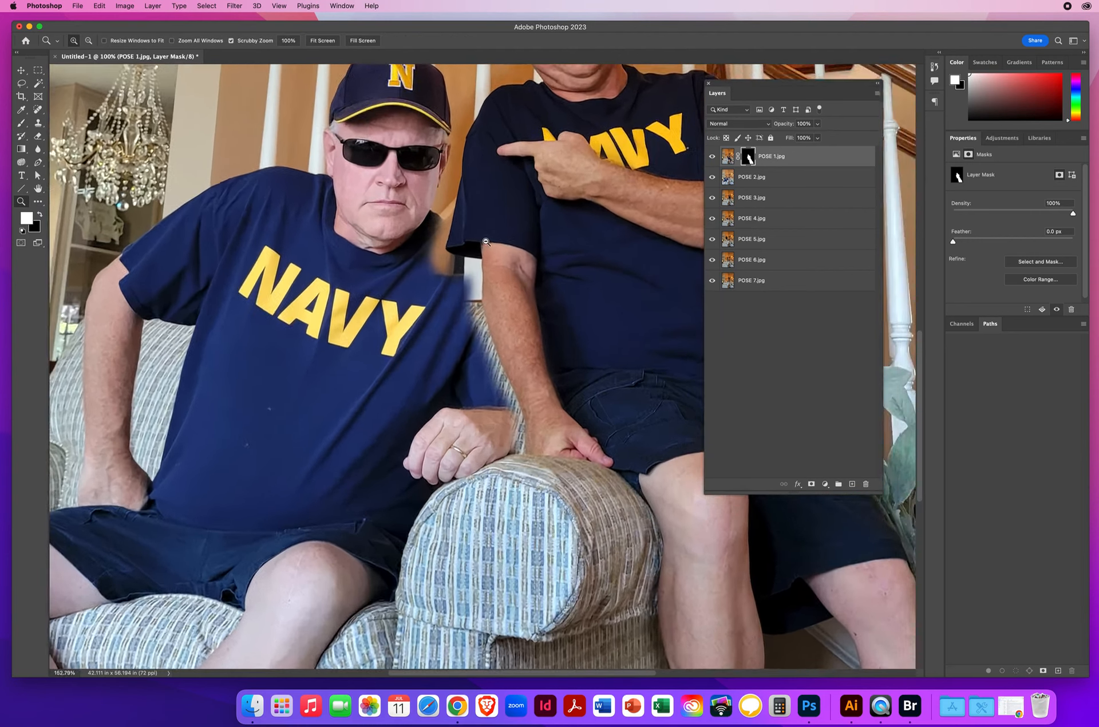
drag(464, 238, 563, 182)
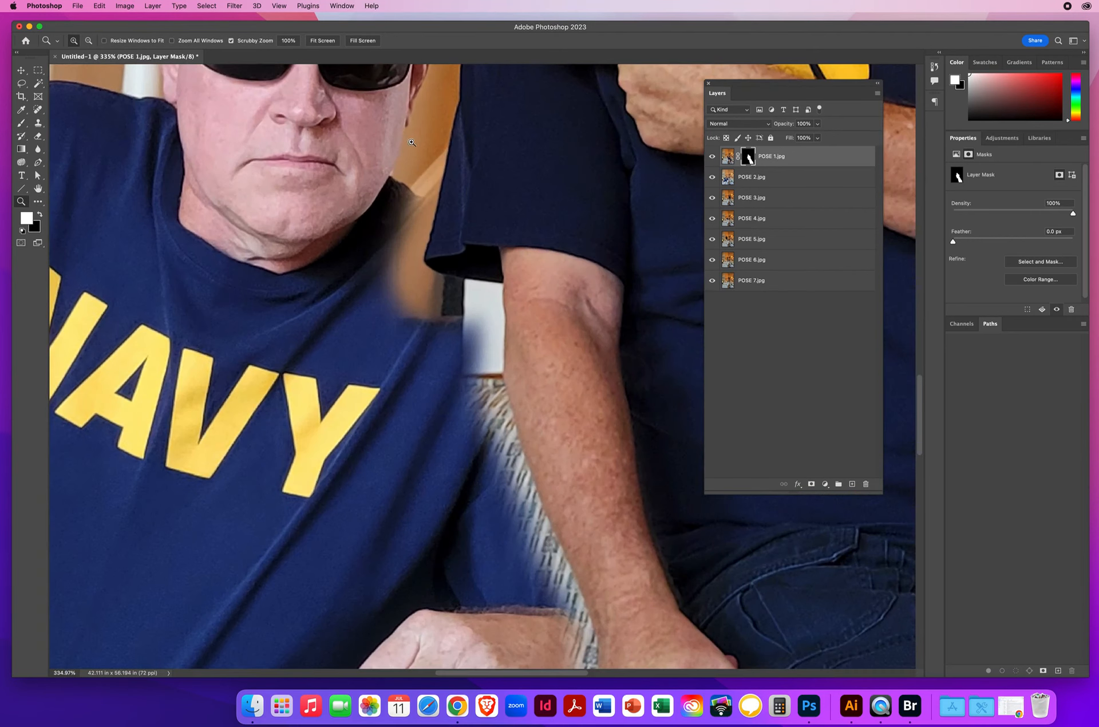
drag(543, 247, 485, 459)
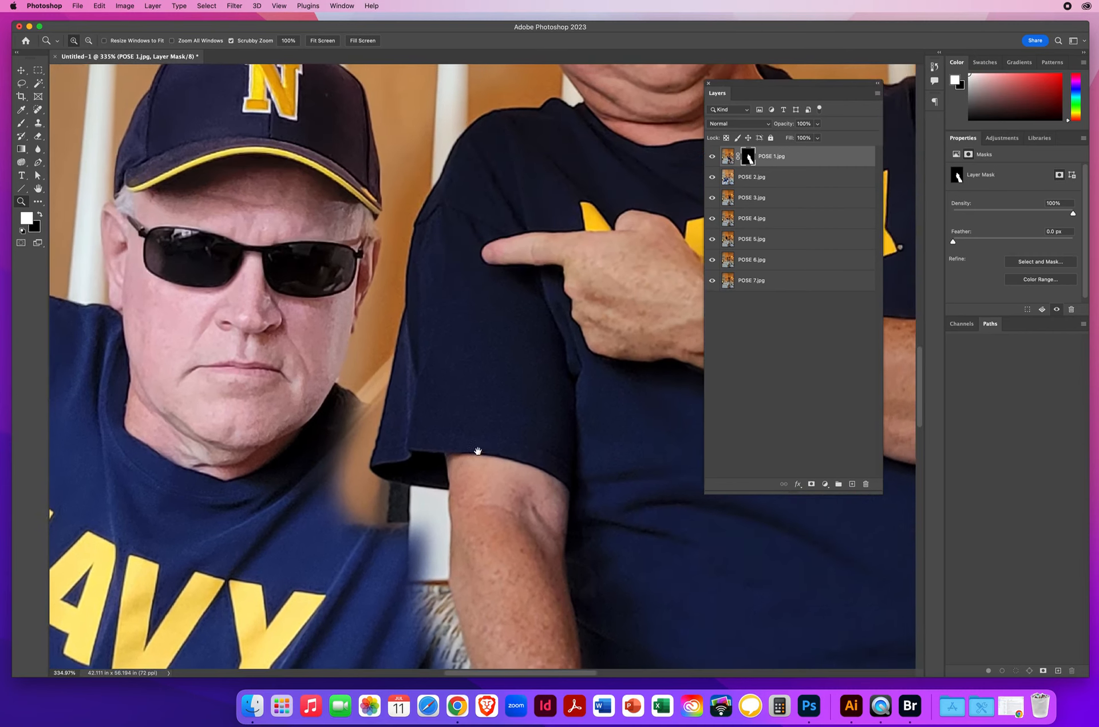
click(22, 124)
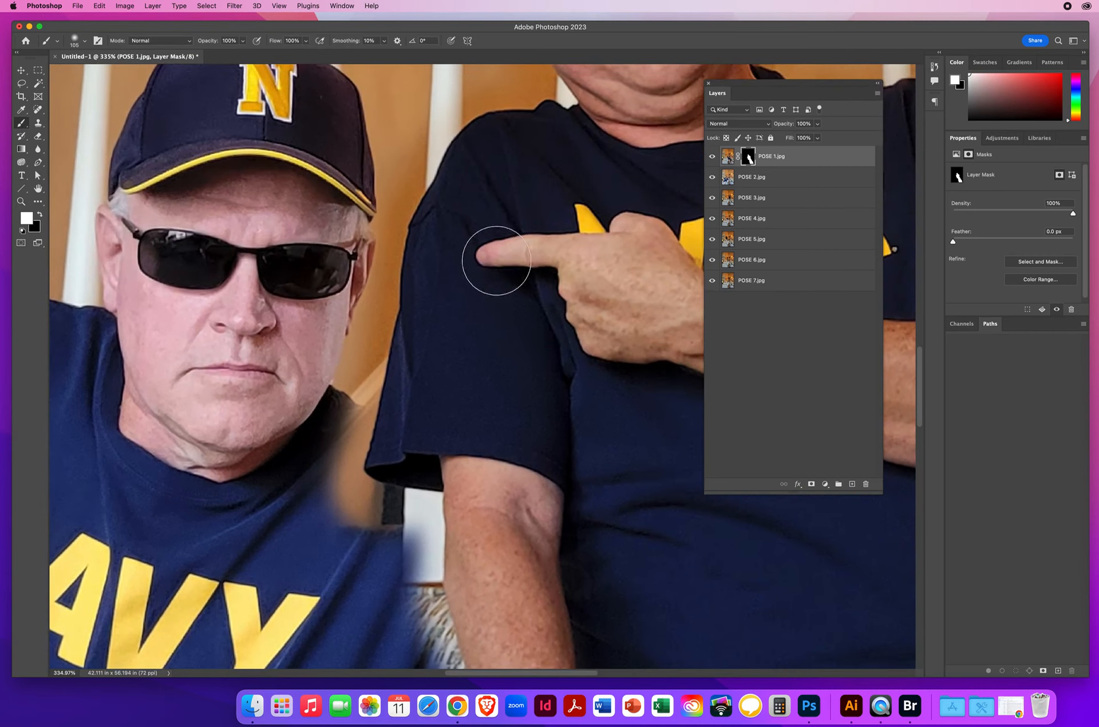
mouse_move(386, 452)
mouse_down()
mouse_move(284, 481)
mouse_move(265, 444)
mouse_move(301, 386)
mouse_move(354, 398)
mouse_move(249, 369)
mouse_move(332, 338)
mouse_move(257, 352)
mouse_move(365, 323)
mouse_move(306, 472)
mouse_up()
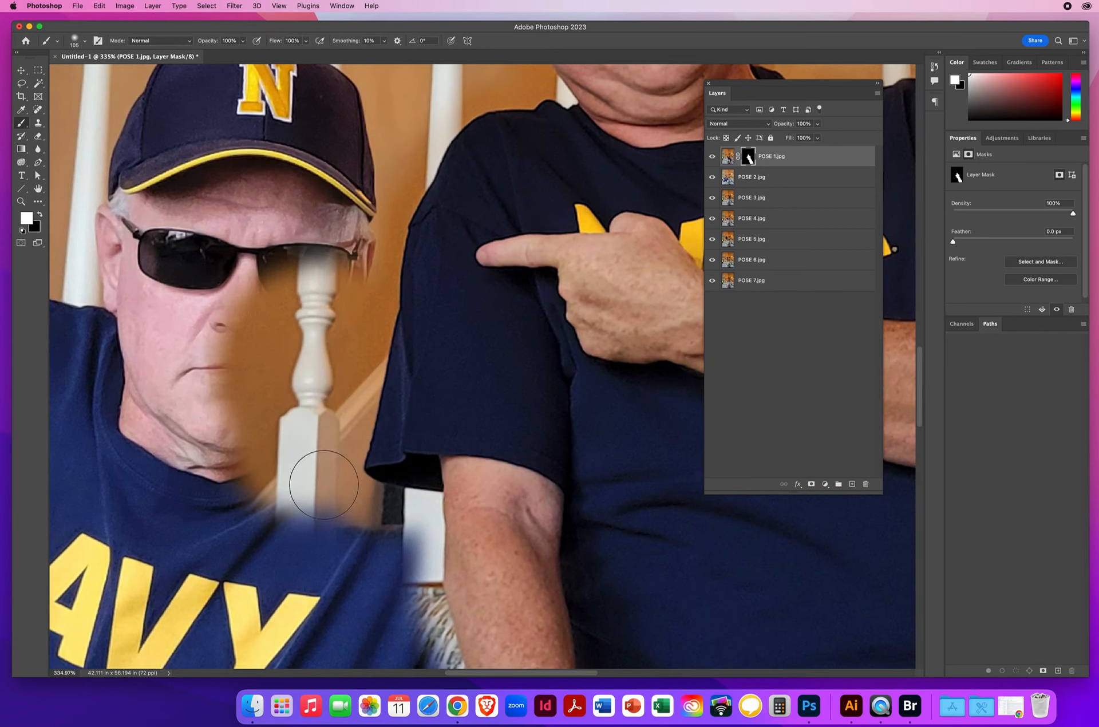
click(712, 280)
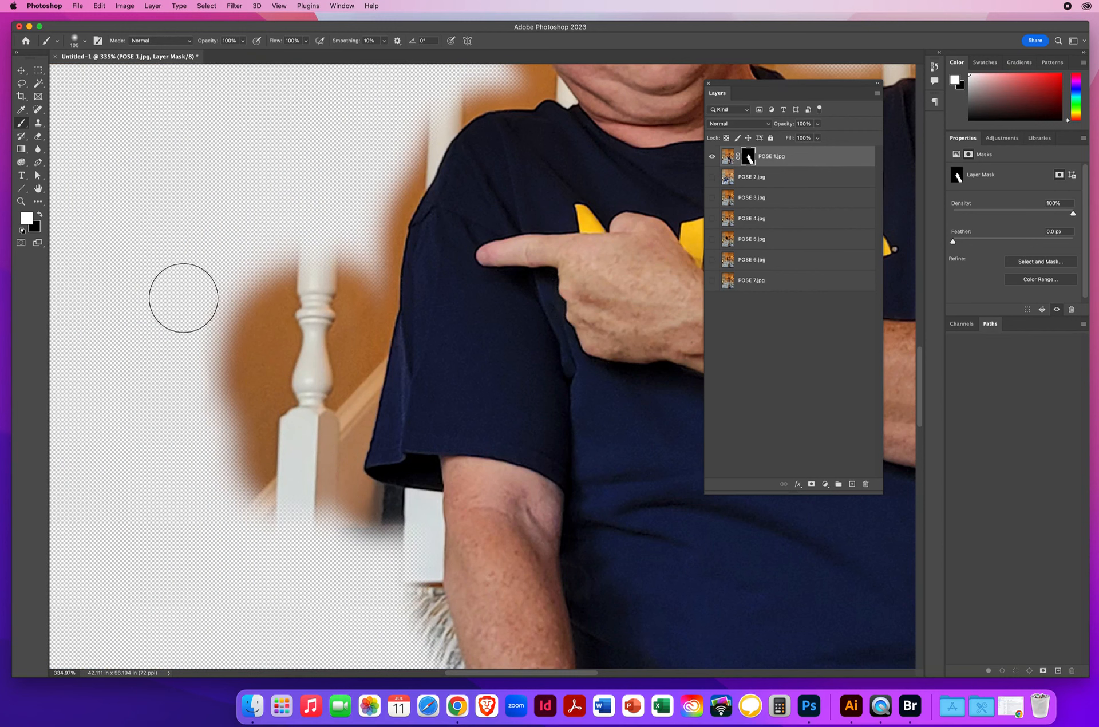
click(712, 280)
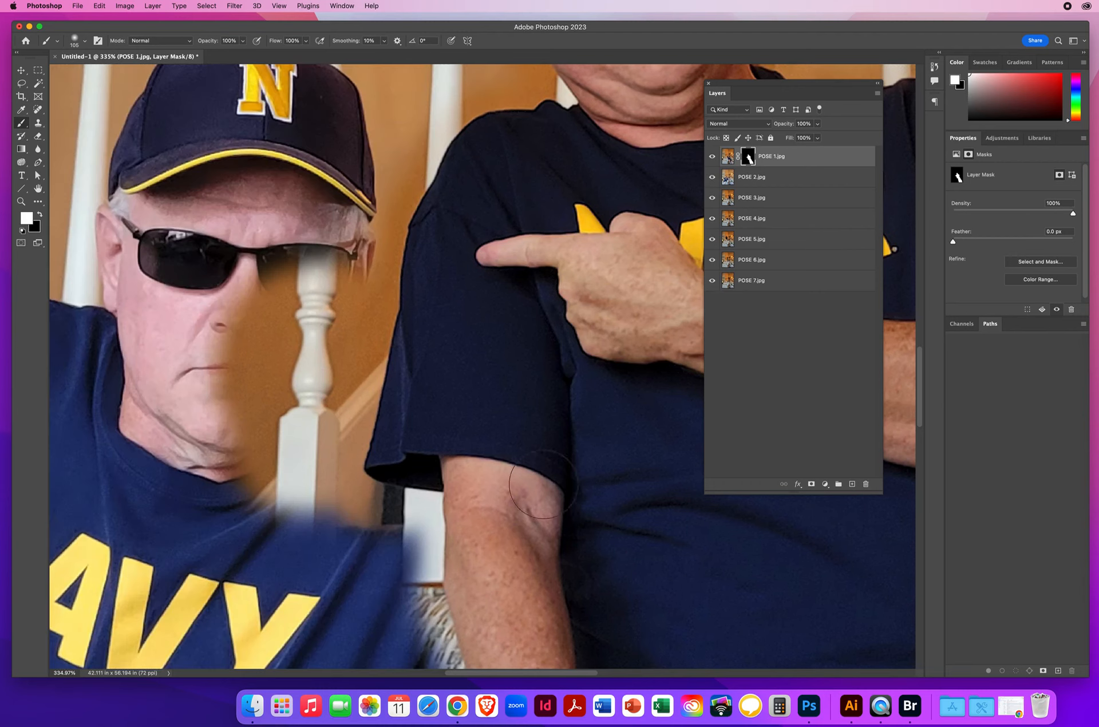
Step: Paint black on the POSE 1 mask, with the brush reduced to 24 px, along the lowered forearm to restore the seated man's sleeve and wrist
scroll(543, 484, down, 10)
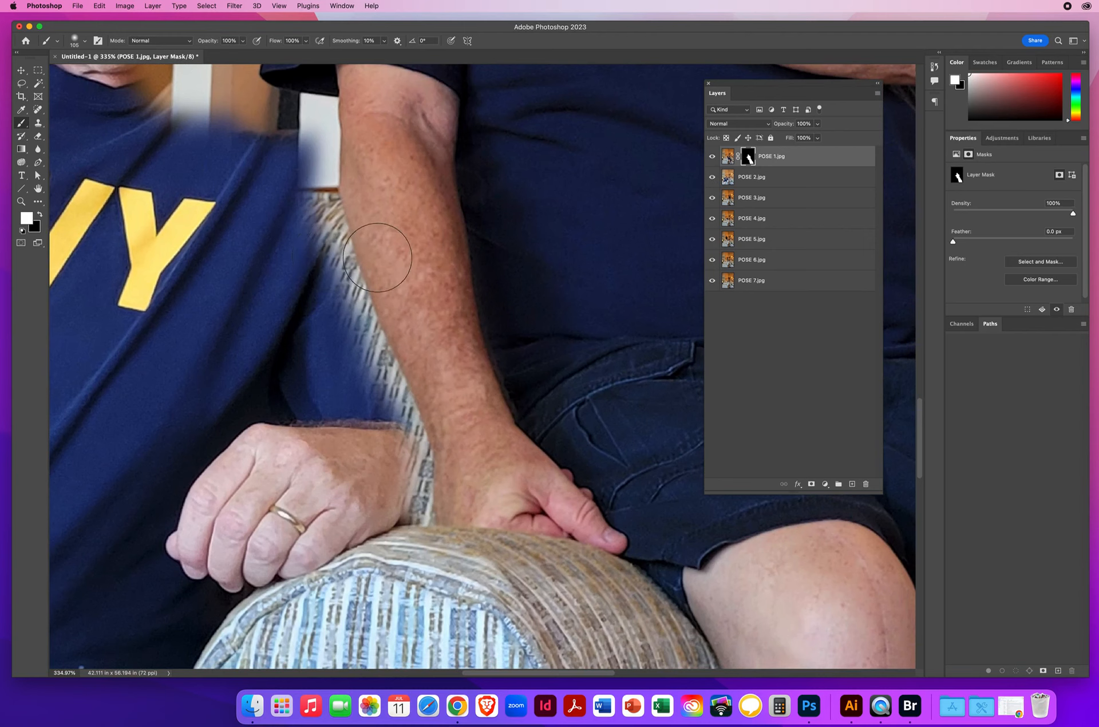
key(x)
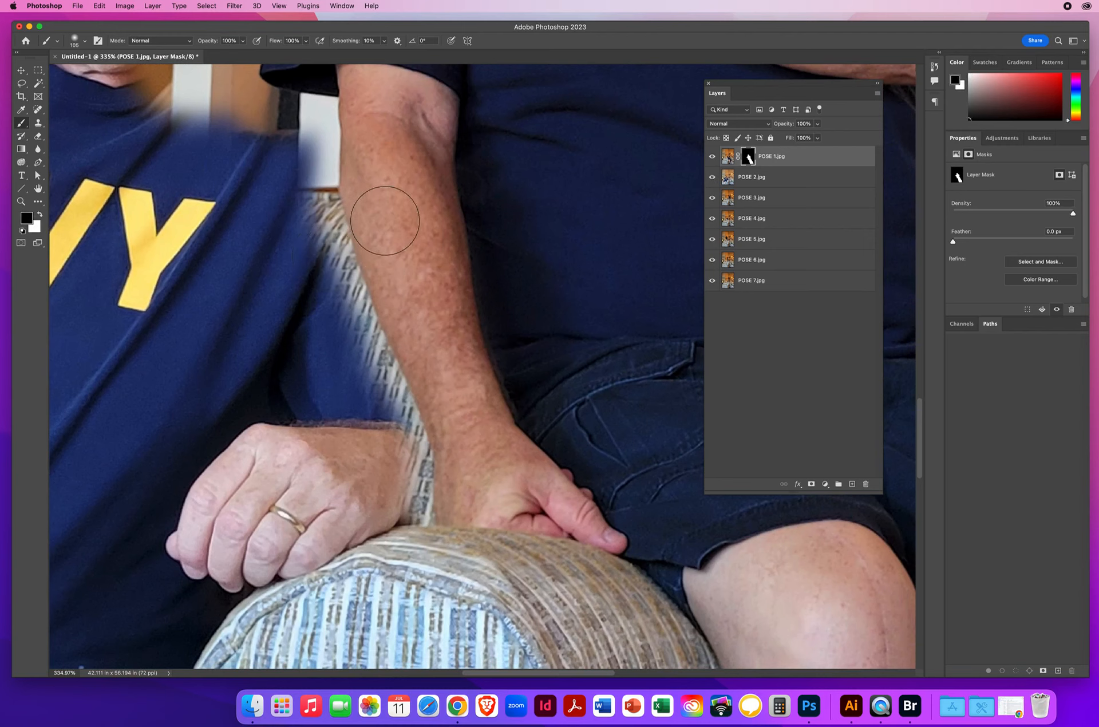
drag(380, 207, 375, 357)
drag(496, 269, 428, 273)
click(712, 282)
mouse_move(425, 526)
mouse_down()
mouse_move(423, 450)
mouse_move(359, 300)
mouse_move(383, 355)
mouse_move(328, 179)
mouse_move(339, 241)
mouse_move(292, 170)
mouse_move(316, 263)
mouse_move(349, 326)
mouse_move(340, 266)
mouse_move(375, 370)
mouse_move(387, 454)
mouse_move(397, 429)
mouse_move(412, 458)
mouse_move(403, 530)
mouse_up()
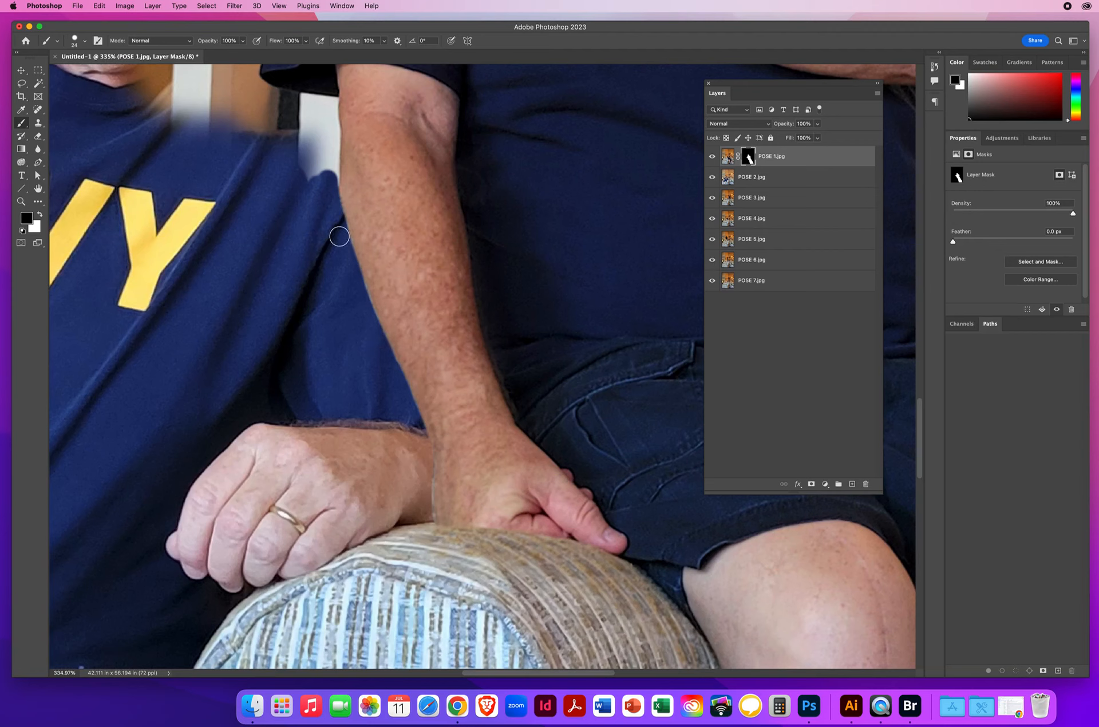
Step: Paint black on the POSE 1 mask with a smaller brush to restore the seated man's face and shoulder up to the POSE 1 sleeve
mouse_move(332, 201)
mouse_down()
mouse_move(330, 127)
mouse_move(317, 186)
mouse_move(294, 169)
mouse_move(357, 546)
mouse_up()
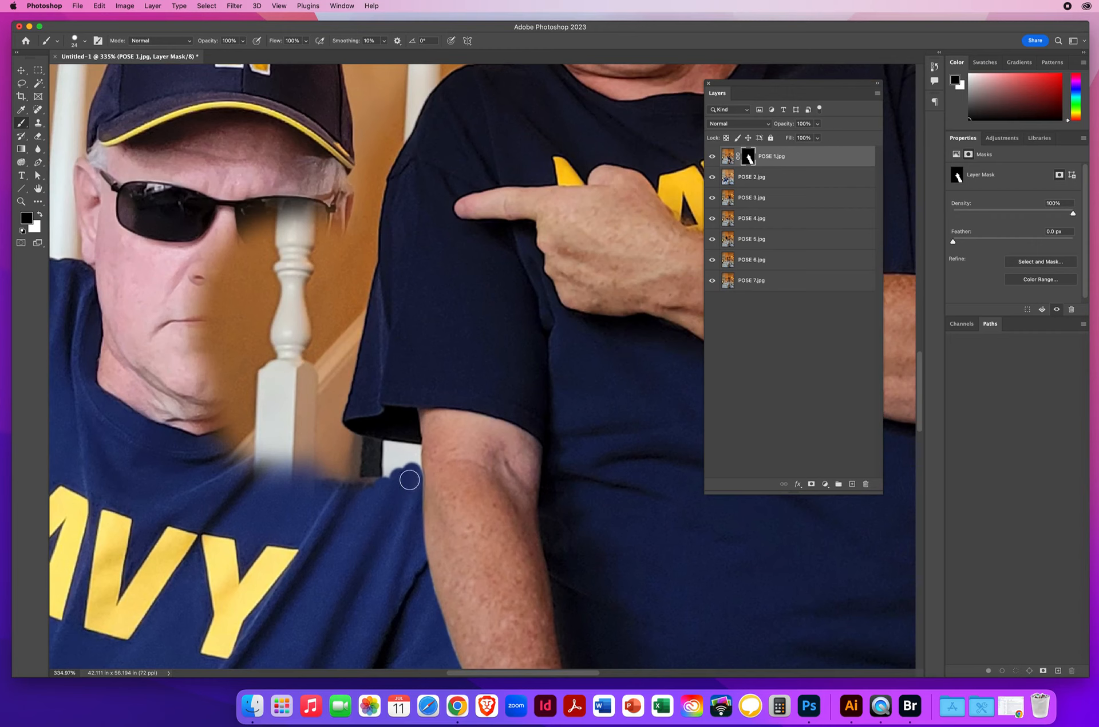
mouse_move(410, 473)
mouse_down()
mouse_move(365, 481)
mouse_move(366, 449)
mouse_move(335, 423)
mouse_move(370, 244)
mouse_move(354, 281)
mouse_move(350, 221)
mouse_move(310, 381)
mouse_move(311, 223)
mouse_move(330, 405)
mouse_up()
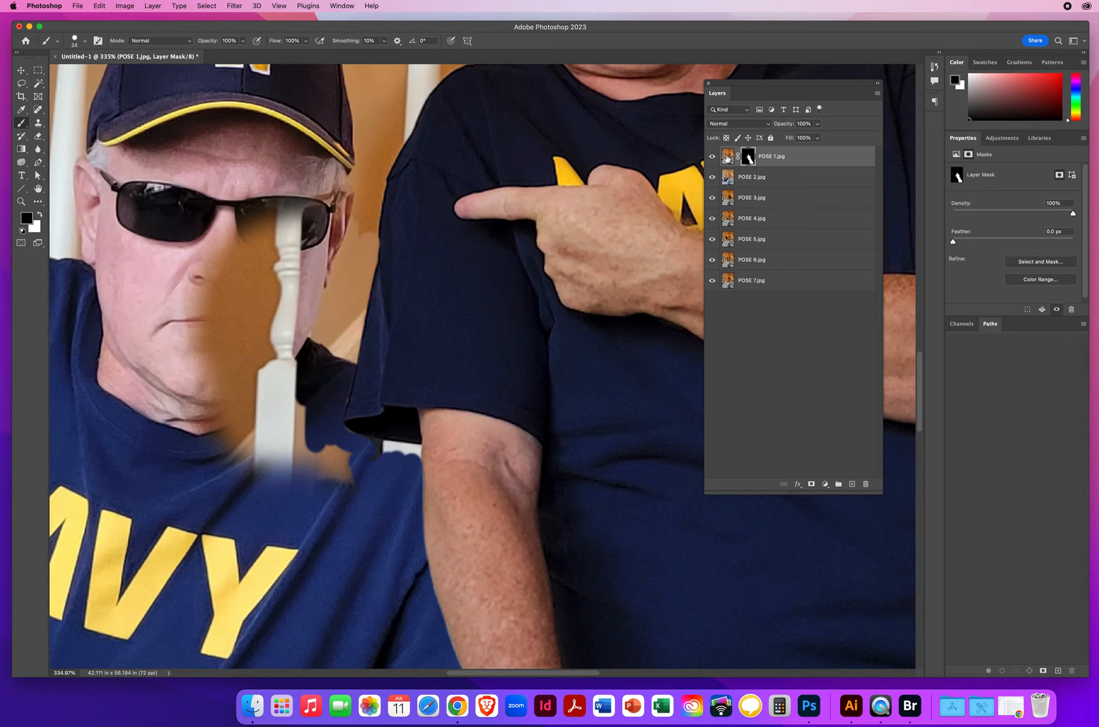
mouse_move(290, 296)
mouse_down()
mouse_move(293, 328)
mouse_move(269, 167)
mouse_move(259, 375)
mouse_move(258, 187)
mouse_move(236, 357)
mouse_move(224, 174)
mouse_move(226, 258)
mouse_move(194, 377)
mouse_move(193, 169)
mouse_move(194, 439)
mouse_move(174, 467)
mouse_move(193, 482)
mouse_move(230, 315)
mouse_move(228, 461)
mouse_move(242, 524)
mouse_move(263, 366)
mouse_move(290, 314)
mouse_move(288, 439)
mouse_move(305, 513)
mouse_move(345, 464)
mouse_move(349, 531)
mouse_move(353, 450)
mouse_move(402, 453)
mouse_move(365, 456)
mouse_move(403, 445)
mouse_up()
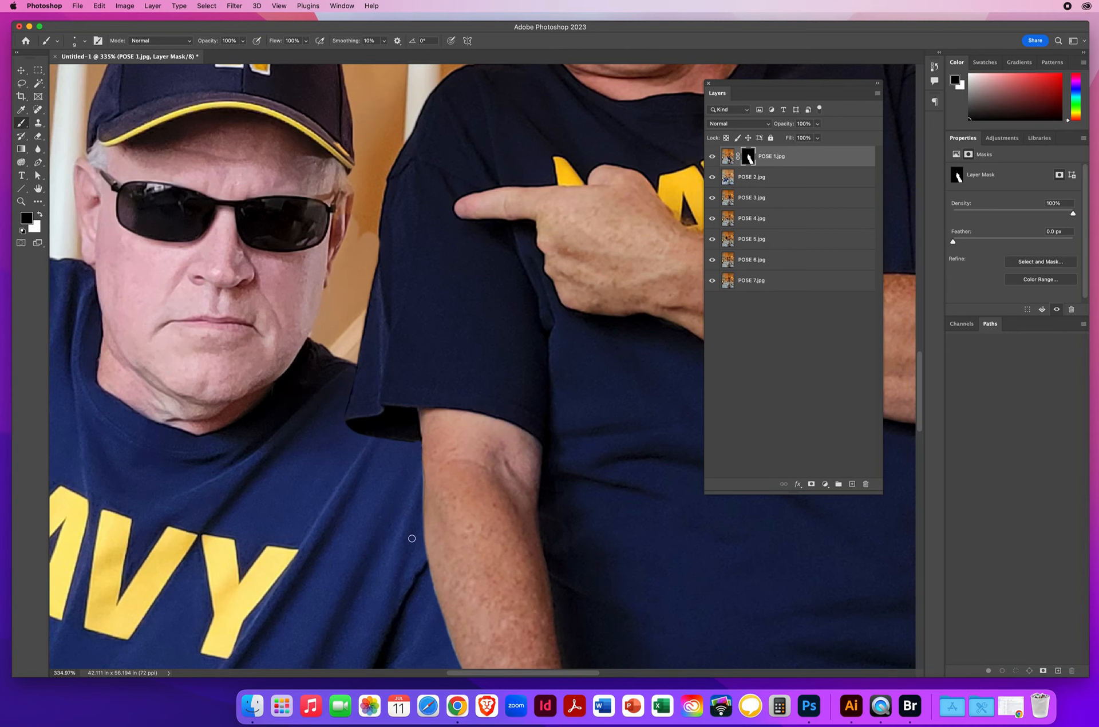
Step: Hide the POSE 2 through POSE 7 layers and paint black on the POSE 1 mask to remove leftover background around the sleeve, shoulder and neck
drag(412, 538, 322, 191)
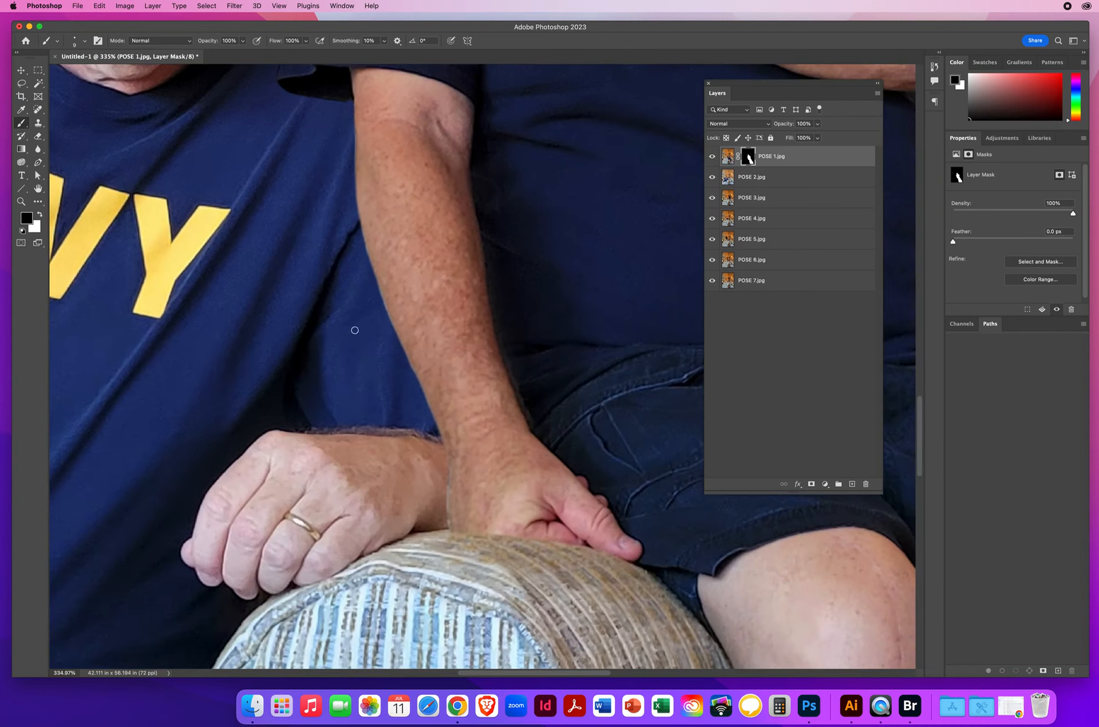
mouse_move(365, 417)
mouse_down()
mouse_move(353, 400)
mouse_move(324, 412)
mouse_move(339, 610)
mouse_up()
drag(325, 179, 400, 541)
mouse_move(338, 434)
mouse_down()
mouse_move(359, 547)
mouse_move(343, 558)
mouse_up()
drag(359, 470, 358, 532)
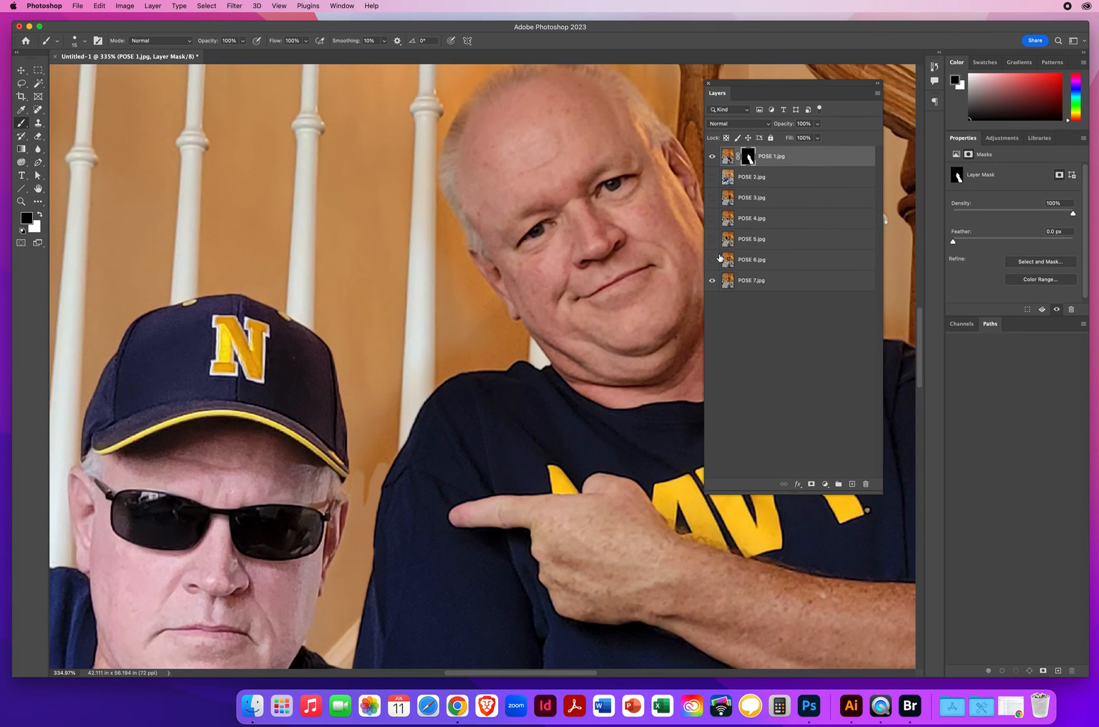
mouse_move(333, 524)
mouse_down()
mouse_move(314, 545)
mouse_move(350, 408)
mouse_move(366, 408)
mouse_move(349, 517)
mouse_move(370, 456)
mouse_move(369, 479)
mouse_up()
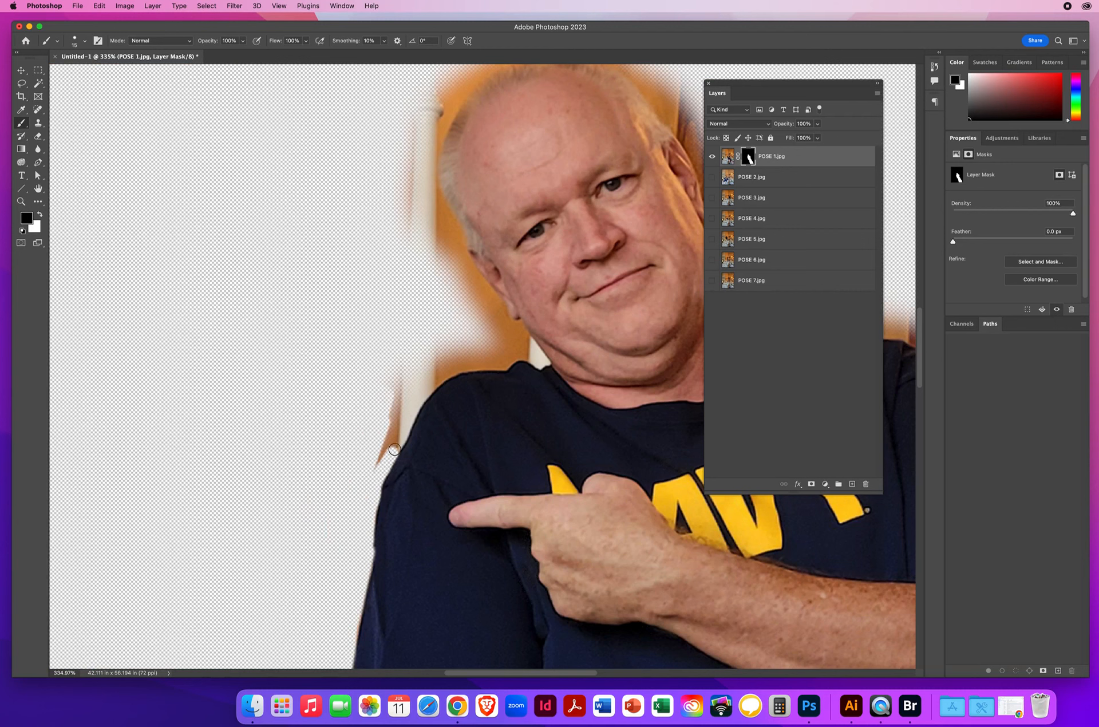
drag(428, 388, 493, 363)
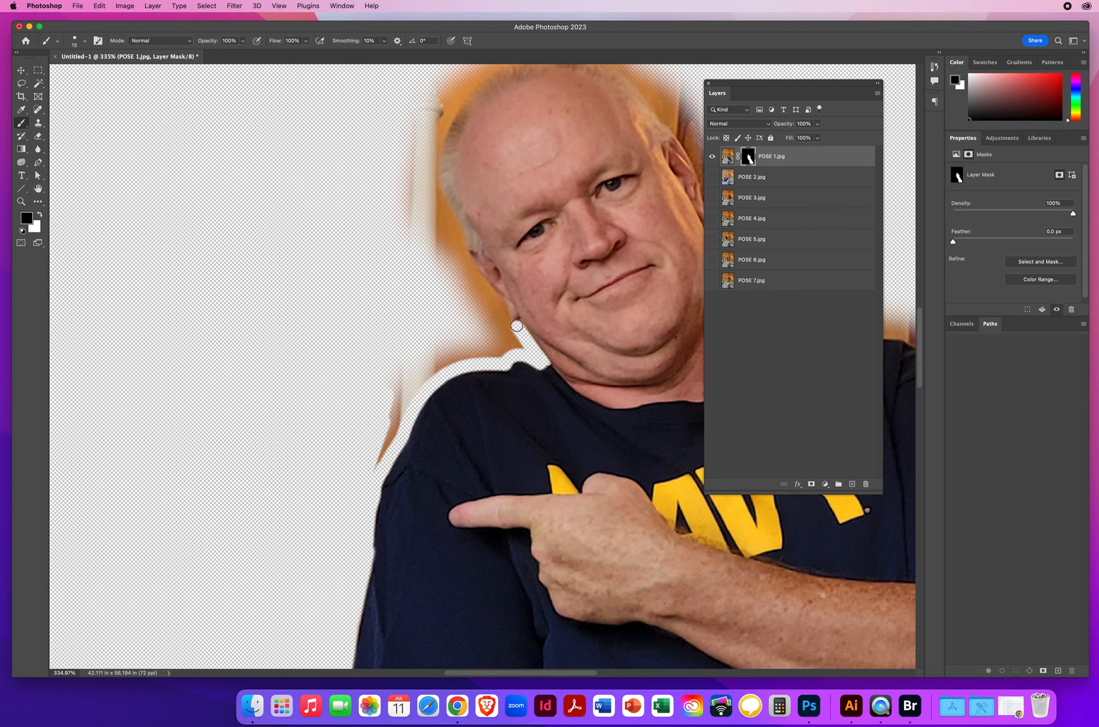
mouse_move(518, 325)
mouse_down()
mouse_move(502, 355)
mouse_move(440, 366)
mouse_move(378, 454)
mouse_move(393, 398)
mouse_up()
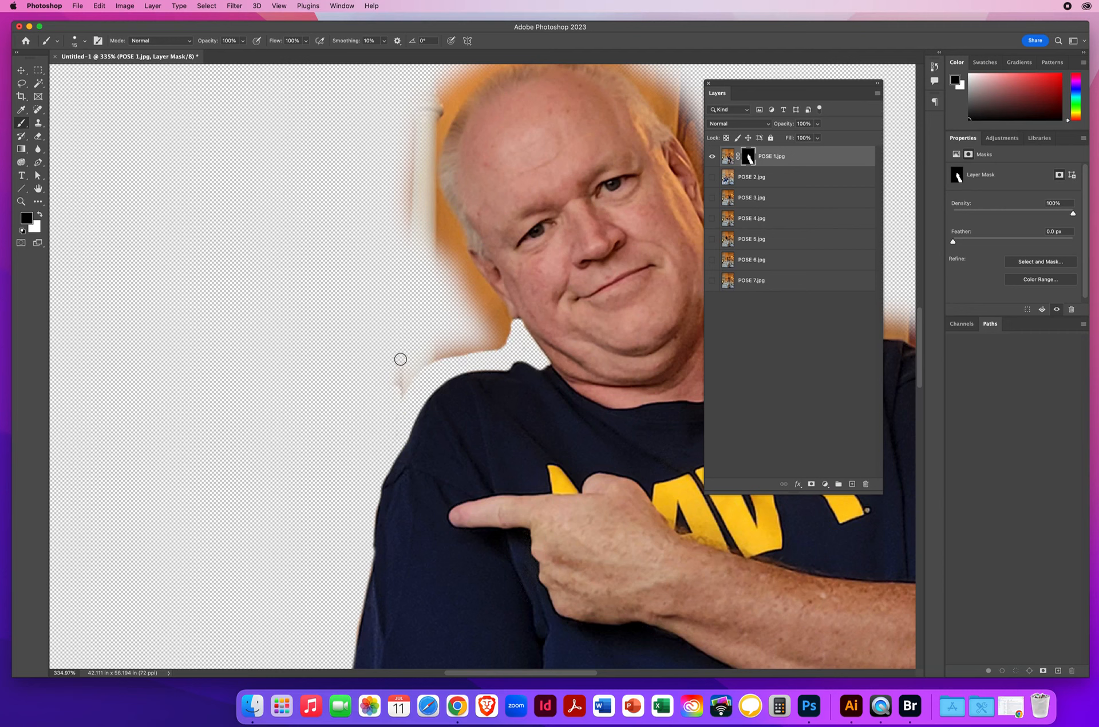
mouse_move(391, 319)
mouse_down()
mouse_move(216, 467)
mouse_move(245, 465)
mouse_up()
Step: Check the isolated POSE 1 cutout as a whole and show the POSE 2 through POSE 7 layers again
drag(578, 453, 392, 303)
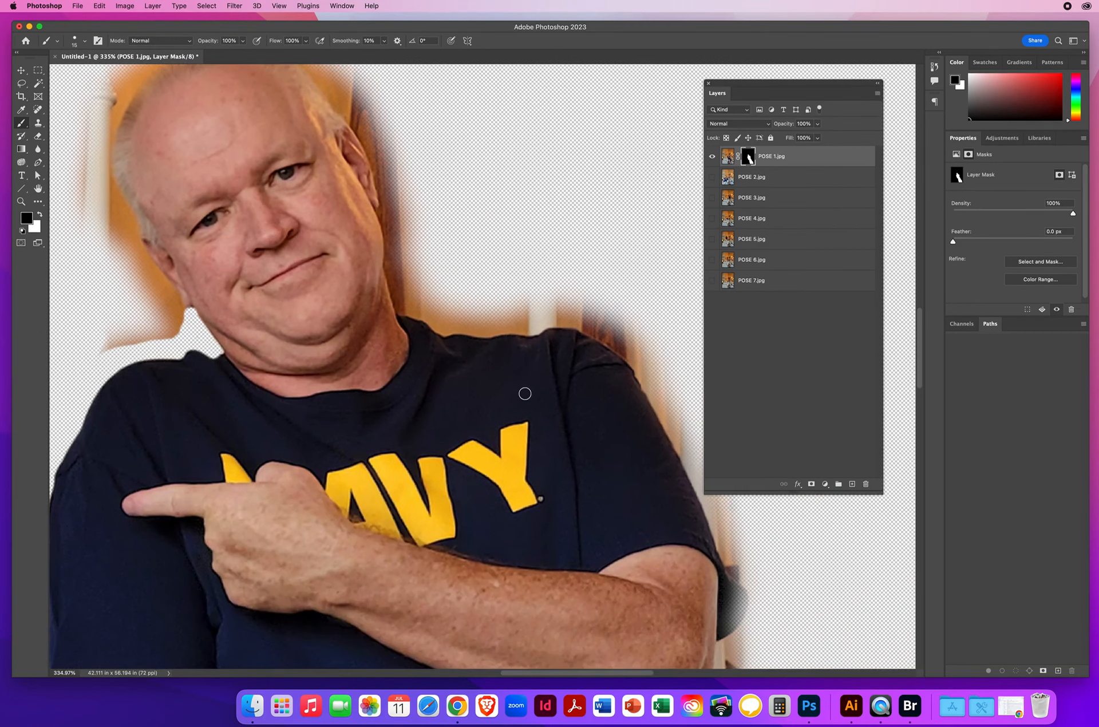
click(25, 204)
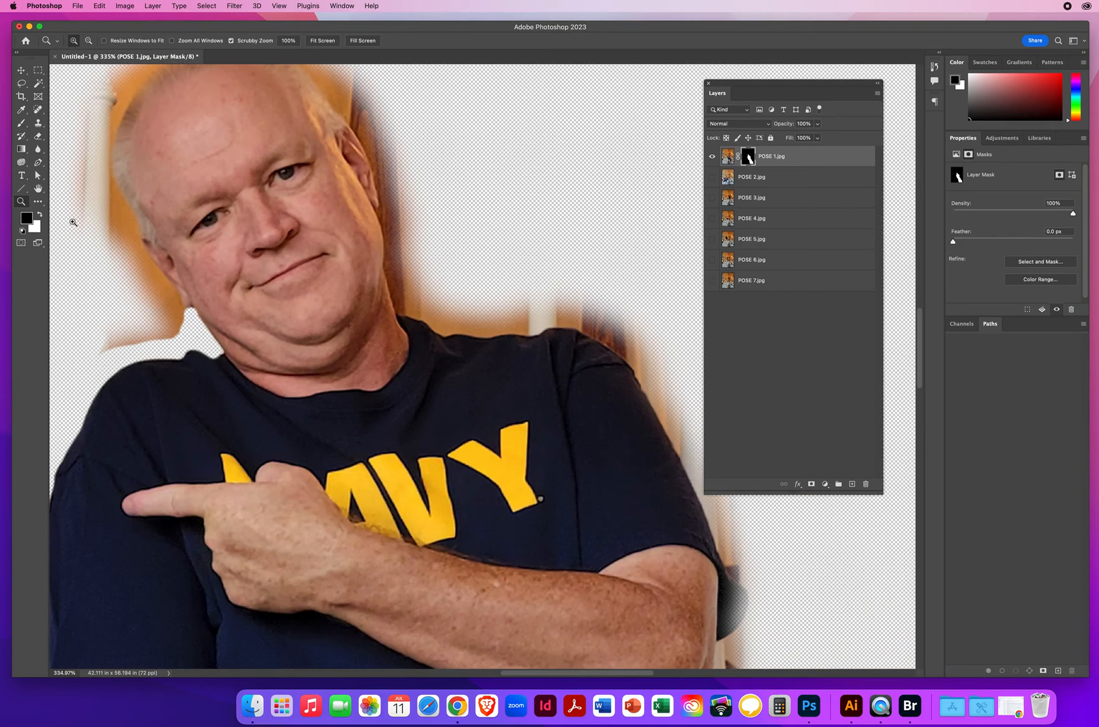
key(super+1)
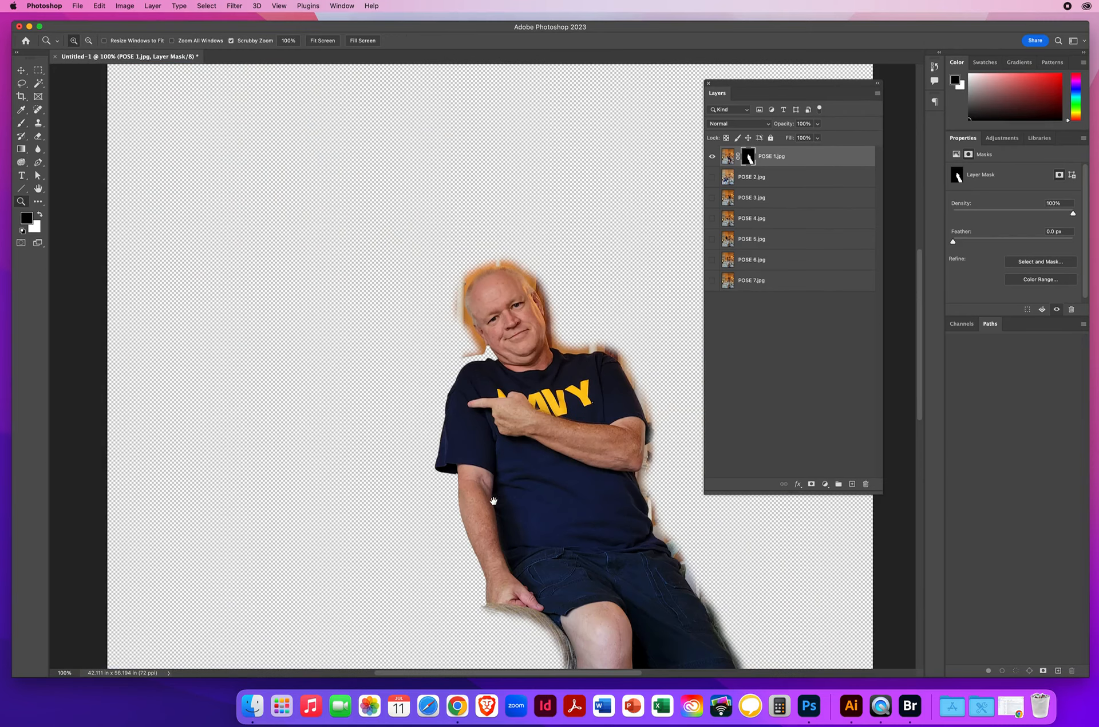
drag(493, 501, 324, 372)
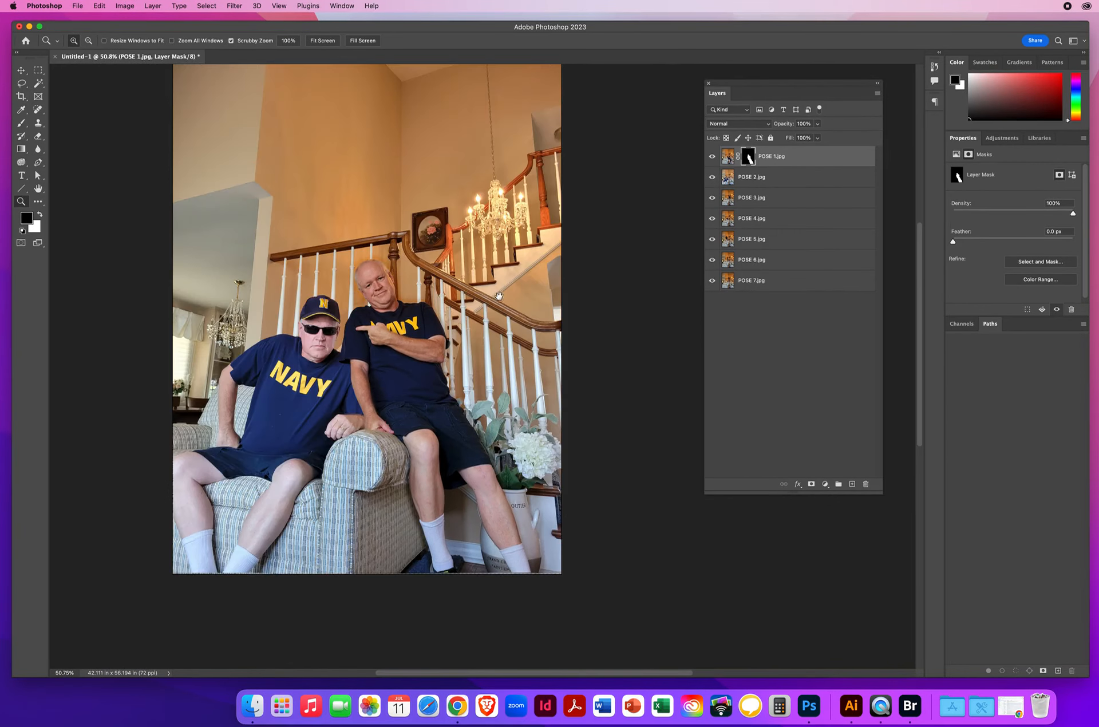
drag(498, 295, 538, 335)
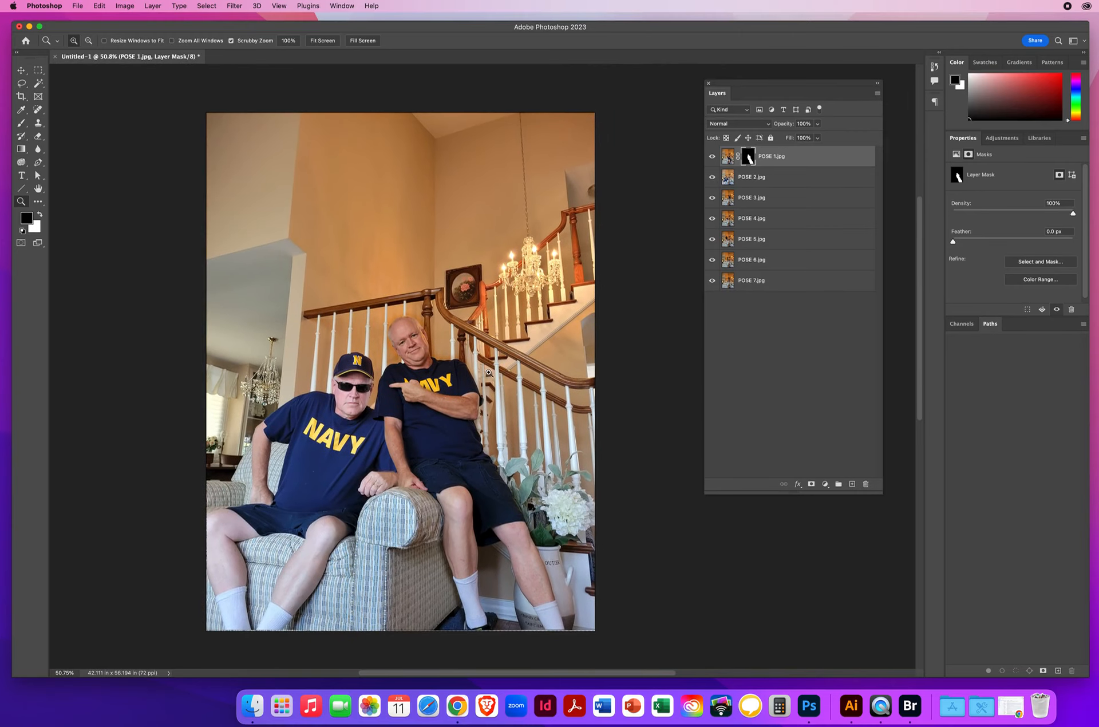
Step: Save a copy in Photoshop format with layers to the Desktop, named with the author's name followed by MultiStairs
click(77, 7)
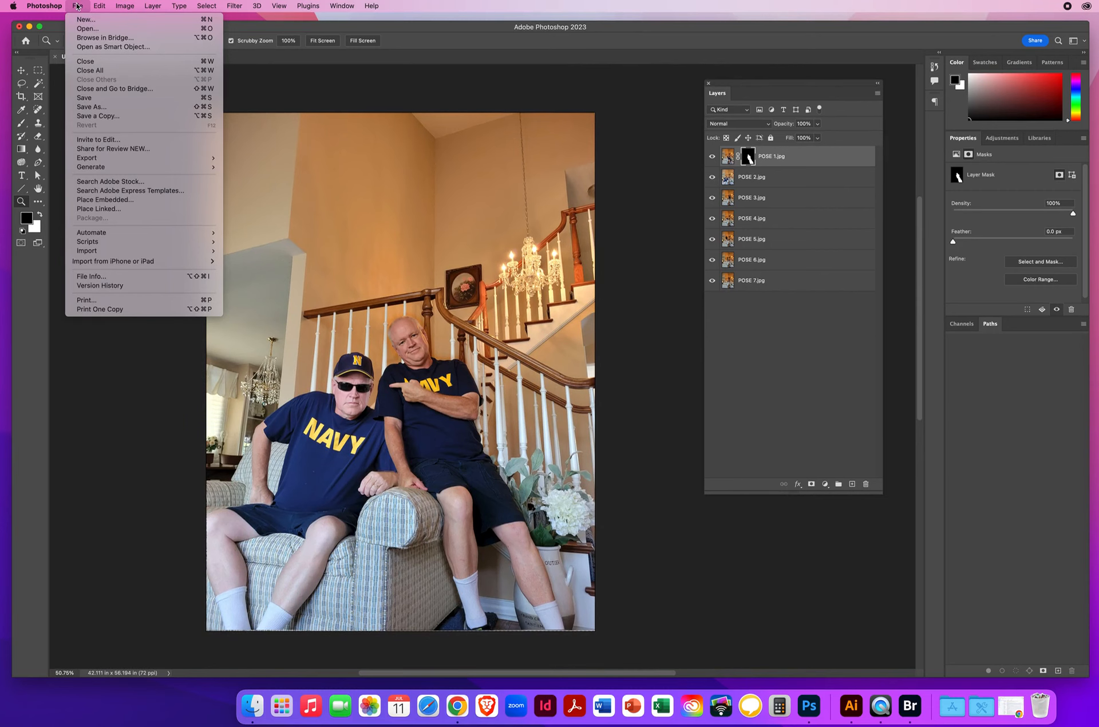
click(97, 117)
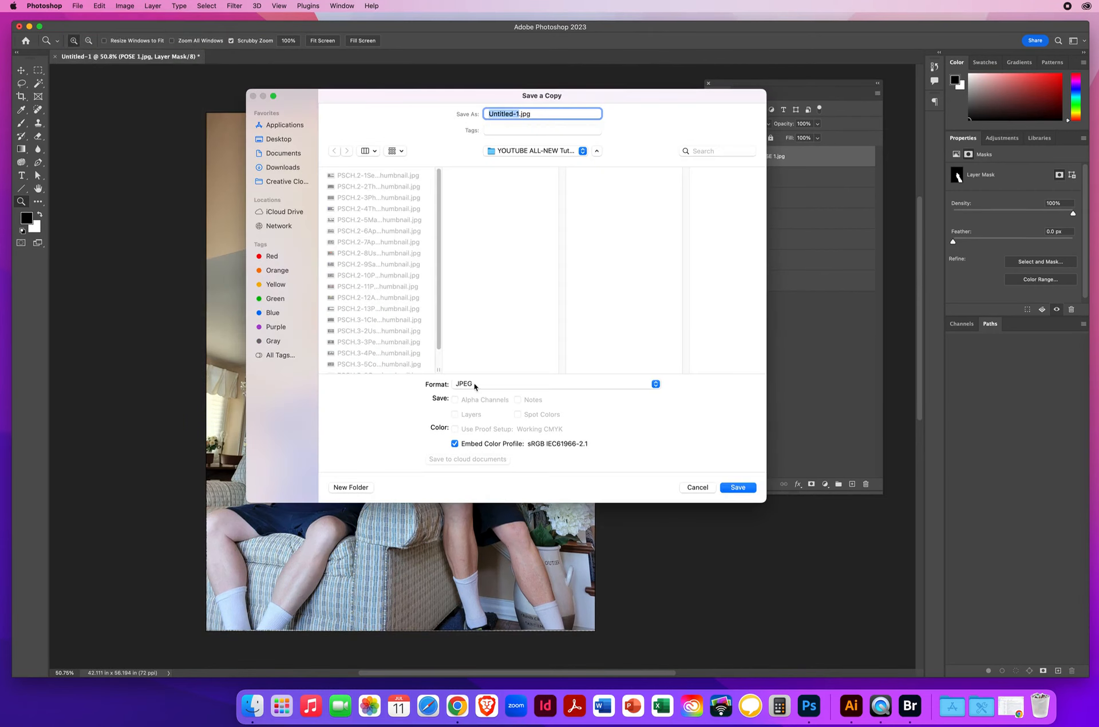
click(474, 386)
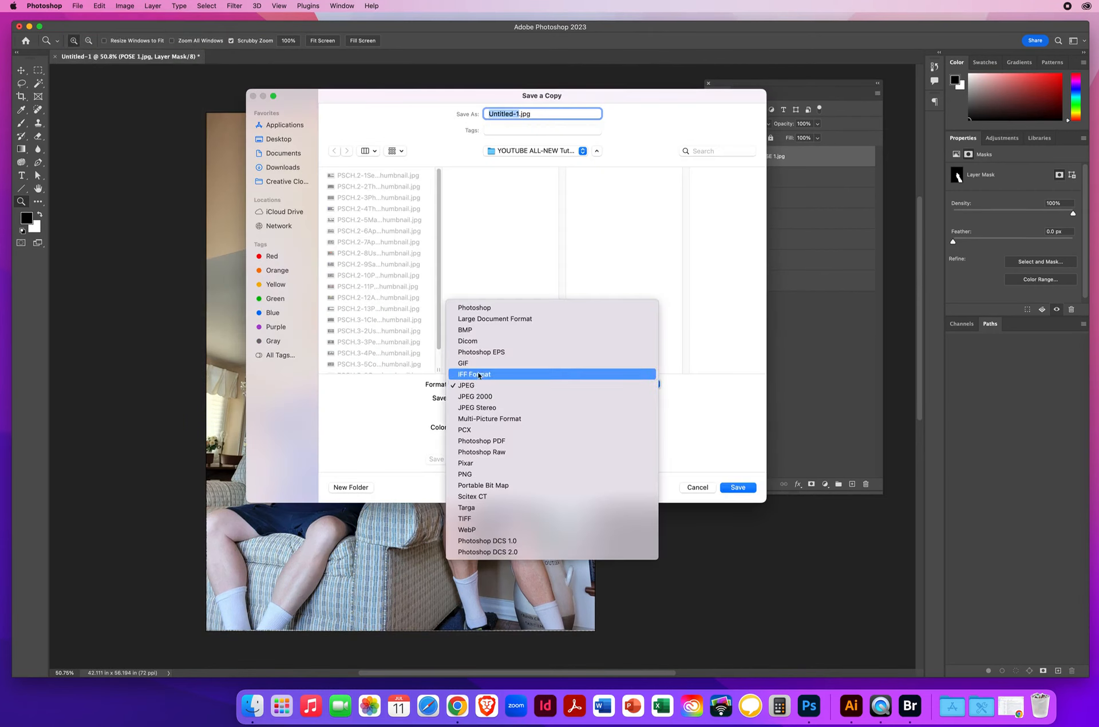
click(488, 309)
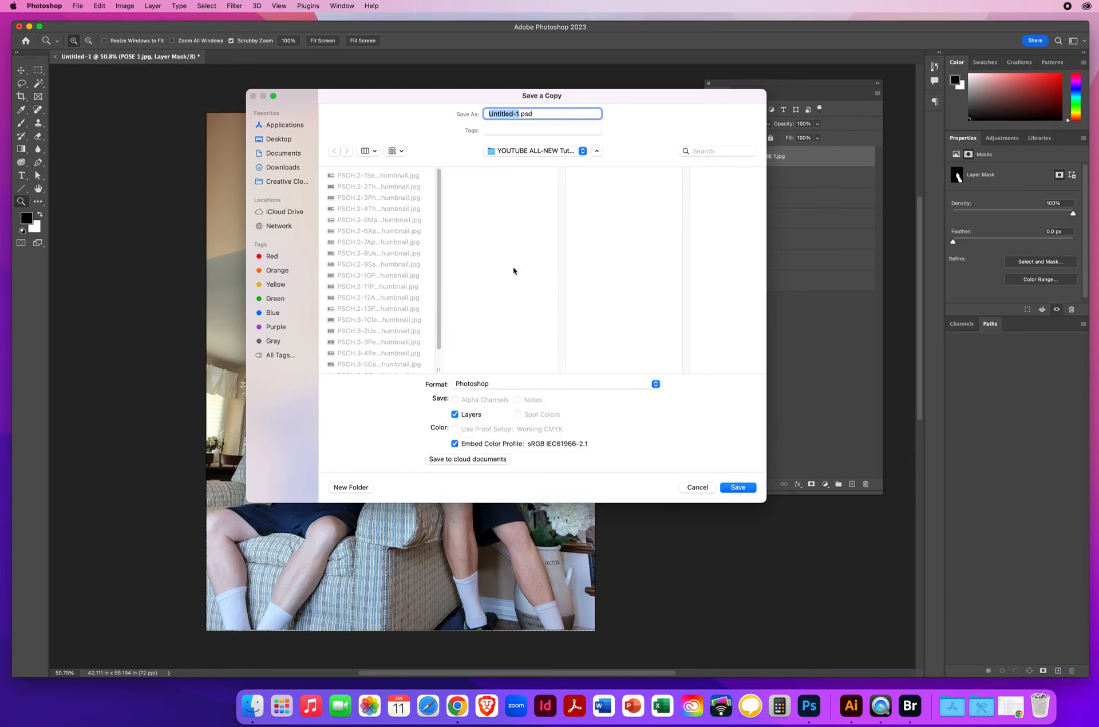
click(278, 139)
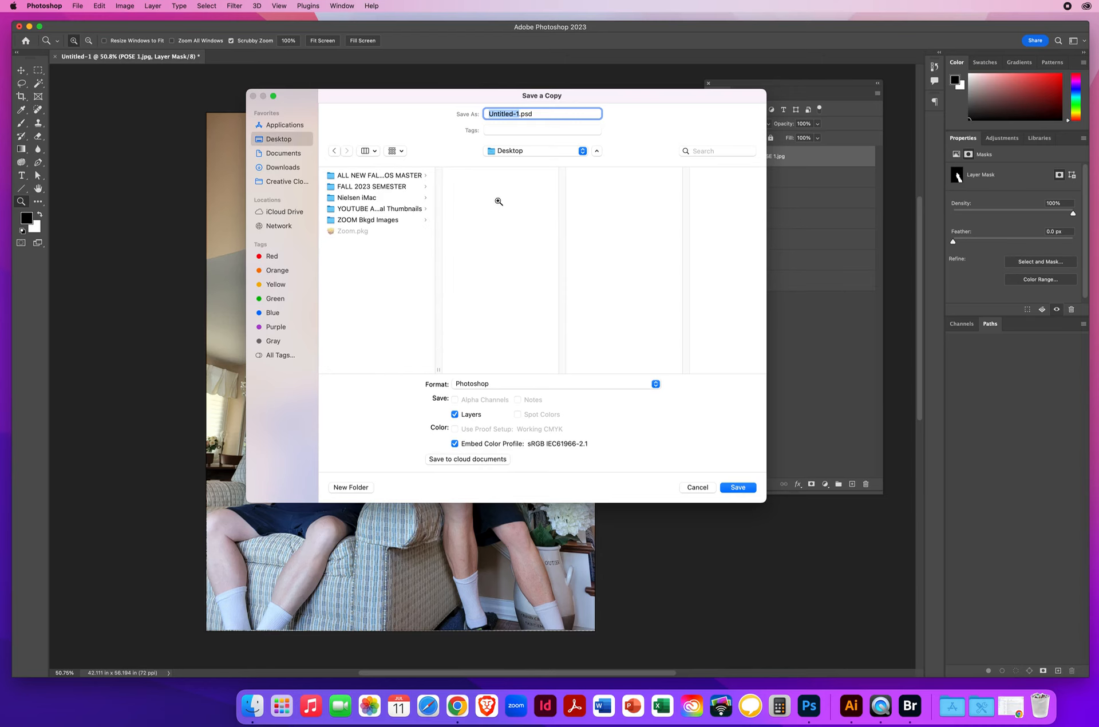
text(NielsenChrisChrisMultiStairs)
click(730, 485)
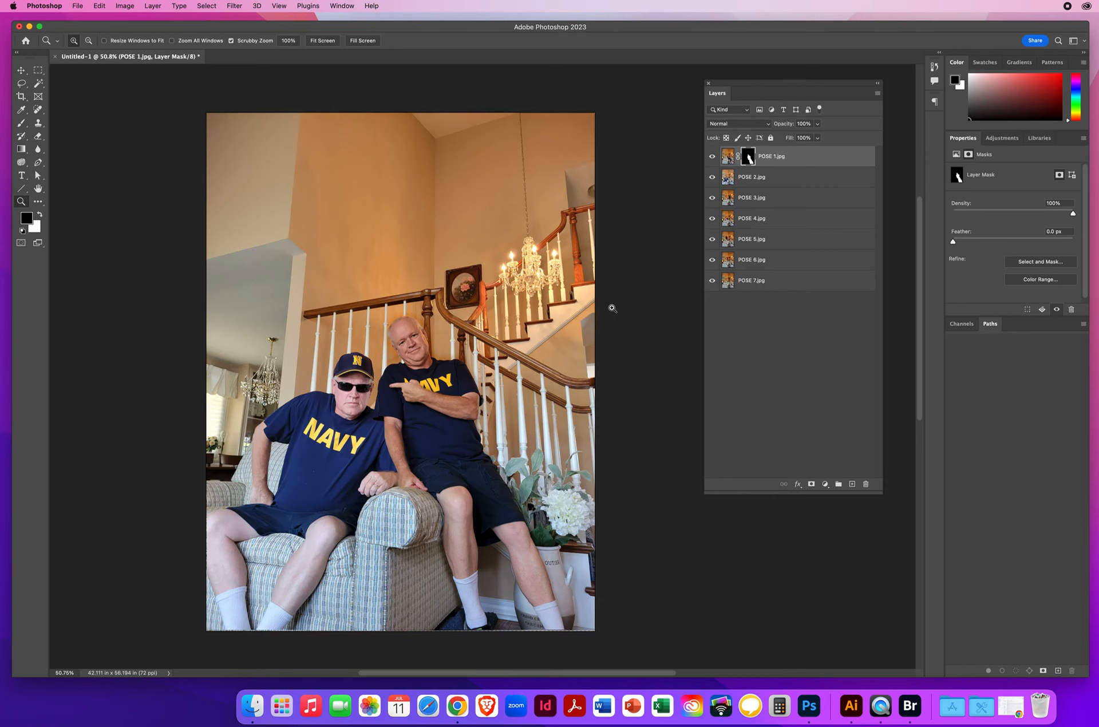
Step: Close the untitled document without saving and open the saved MultiStairs PSD from the Desktop
click(56, 57)
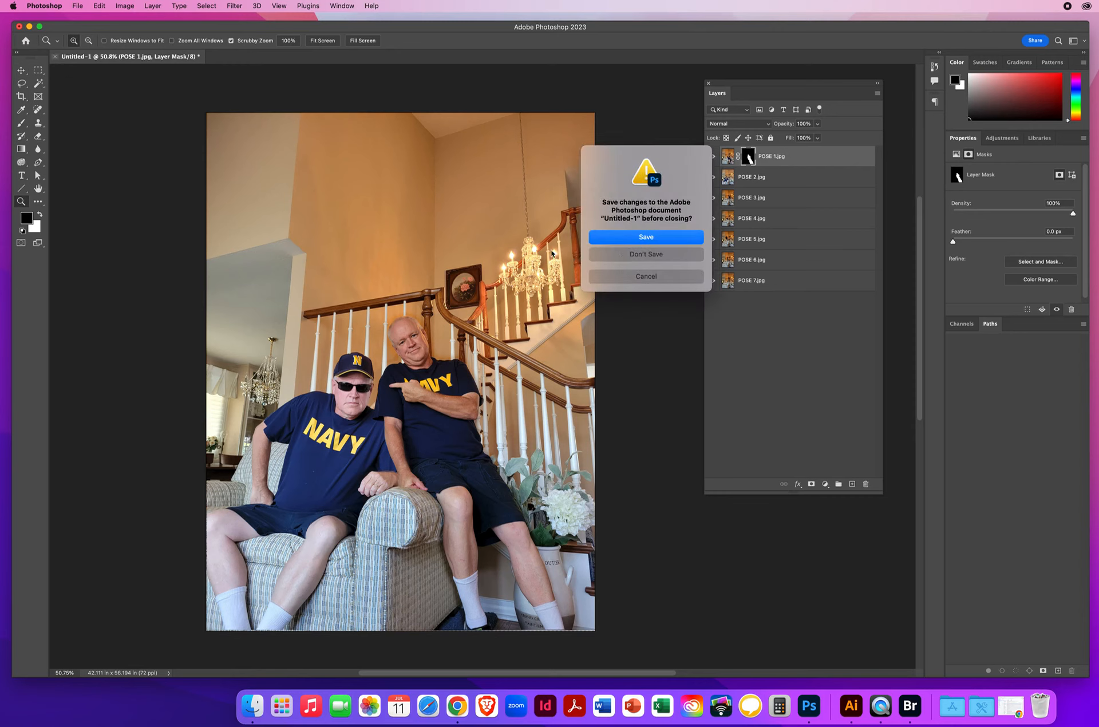
click(648, 256)
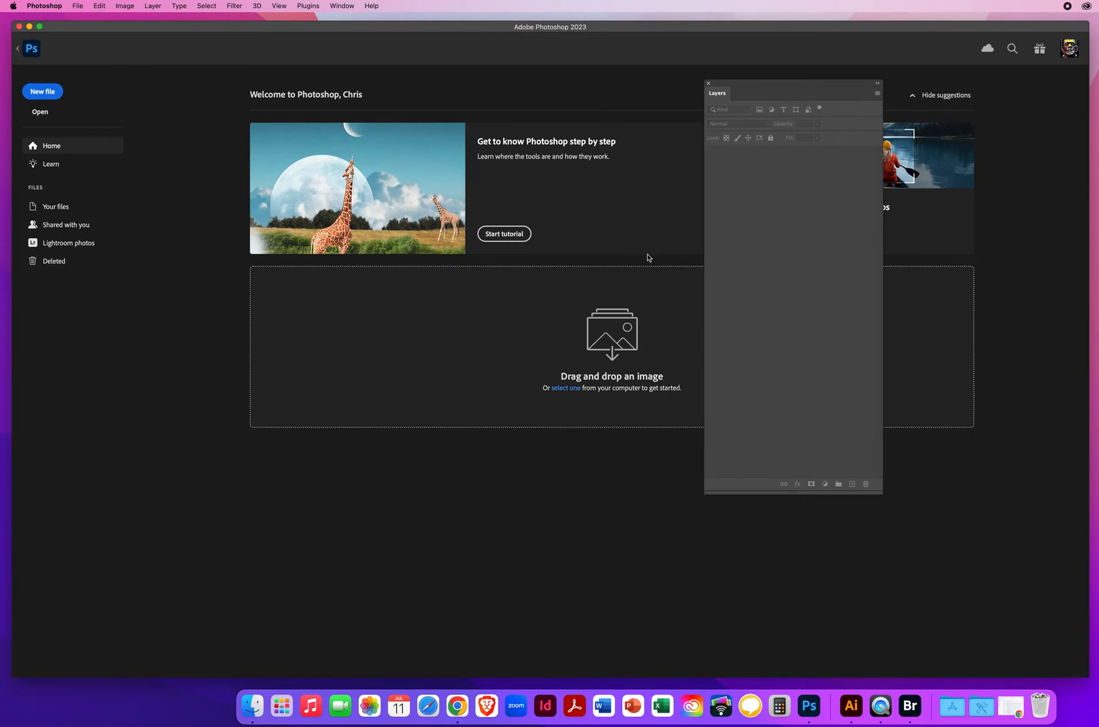
click(78, 7)
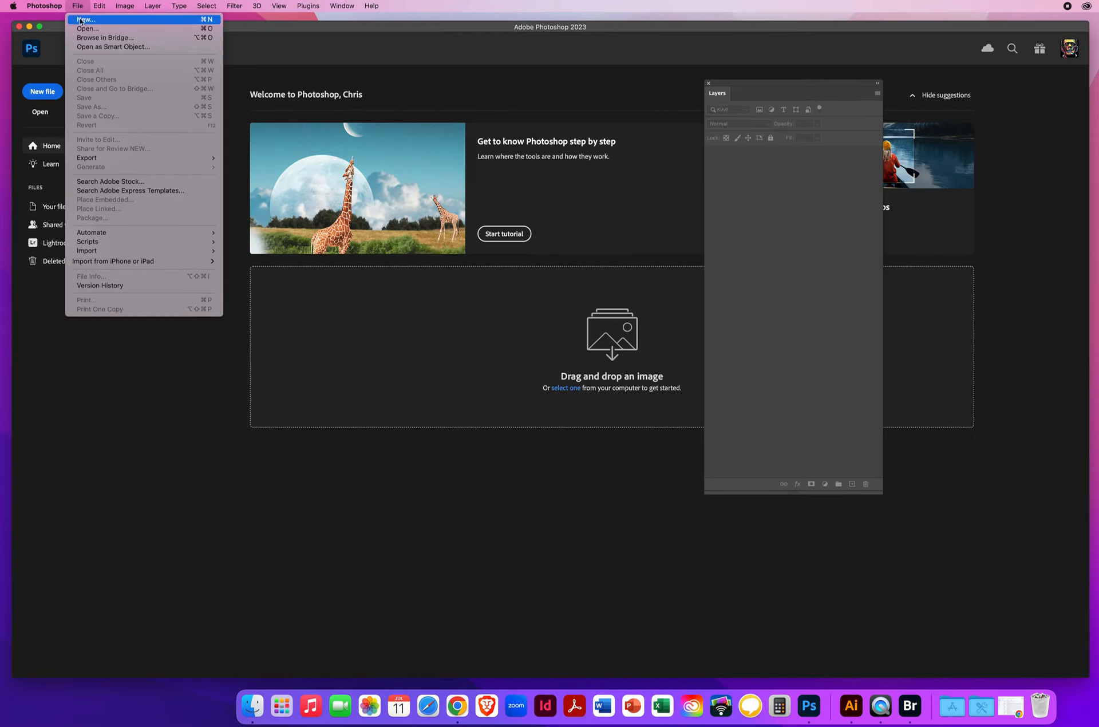
click(86, 28)
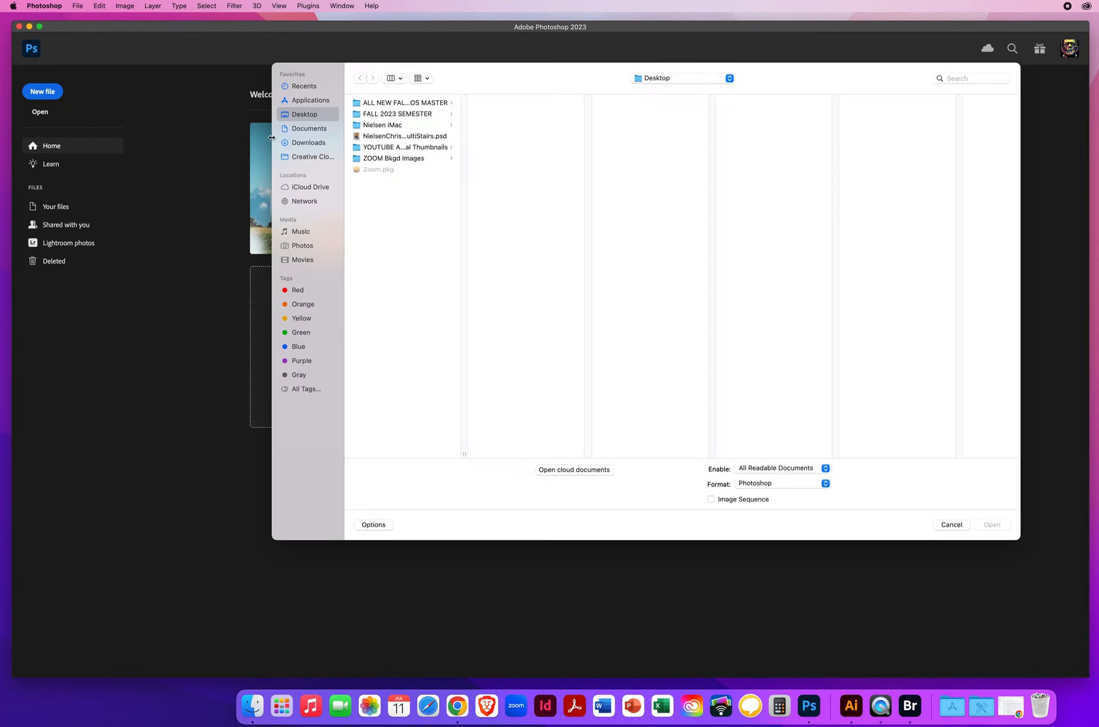
click(386, 138)
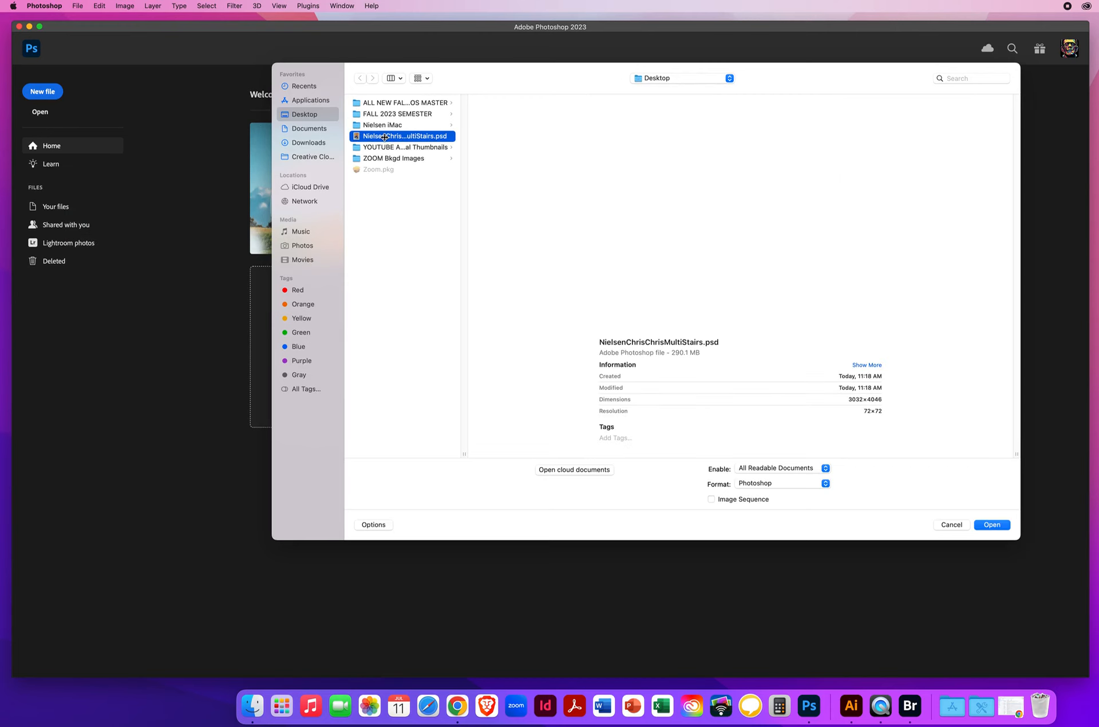
click(987, 525)
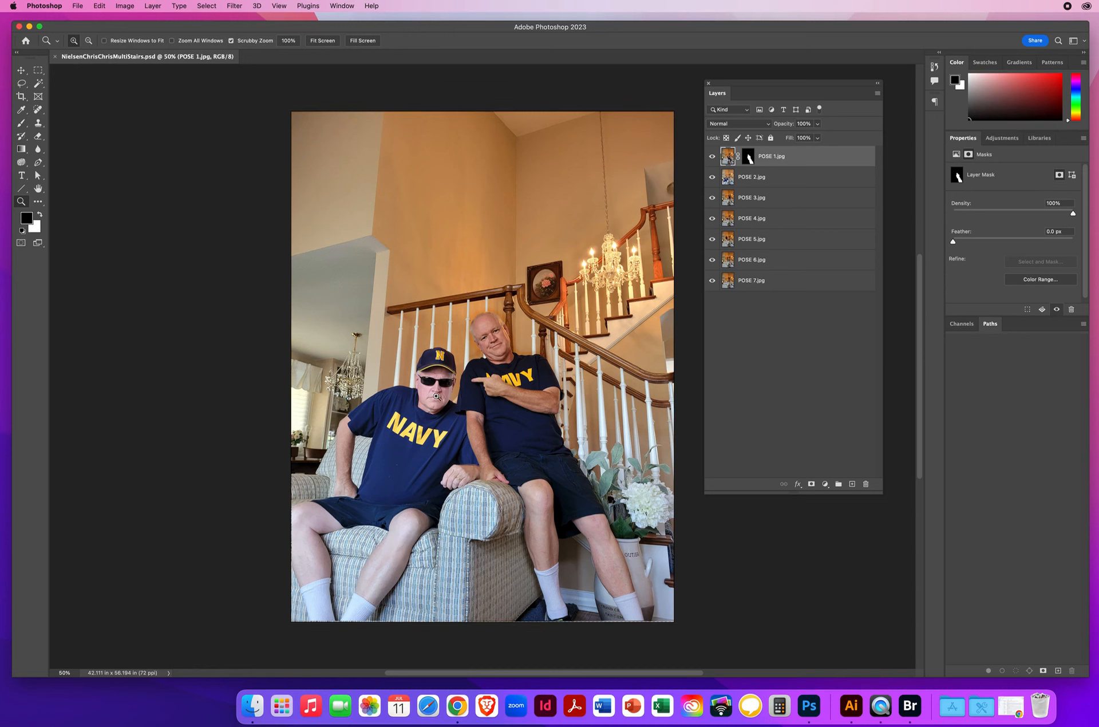
Step: Select the POSE 2 layer, toggle its visibility to check which pose it holds, and add a Hide All layer mask to it
click(504, 407)
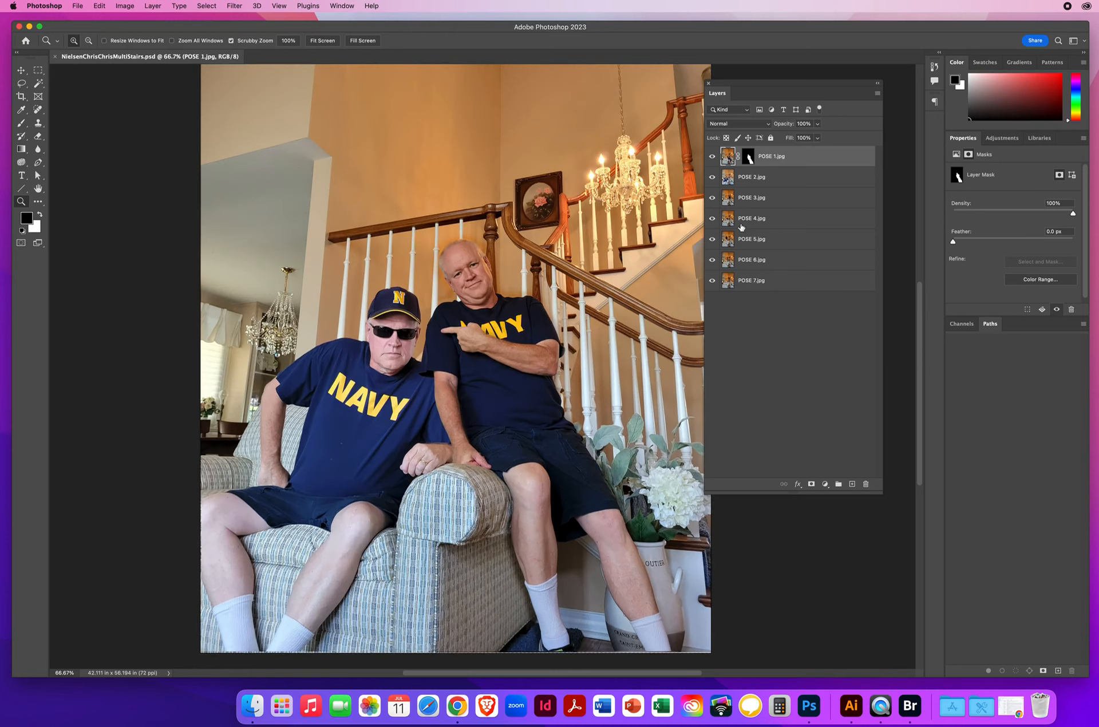
click(459, 382)
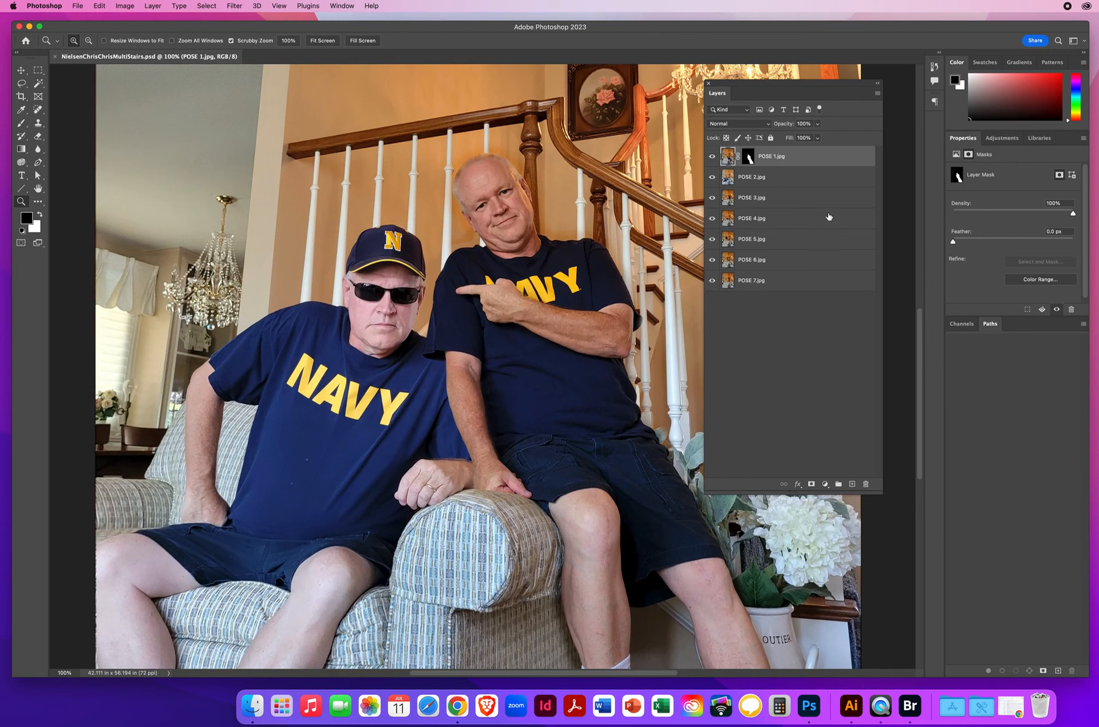
click(773, 179)
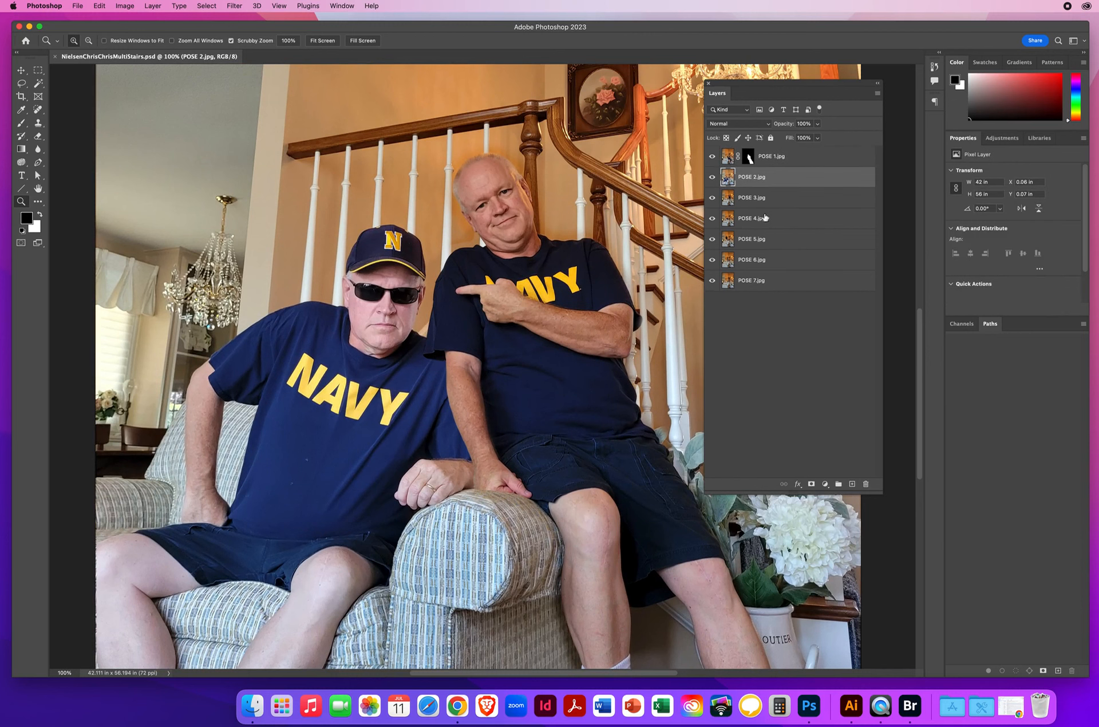
click(708, 179)
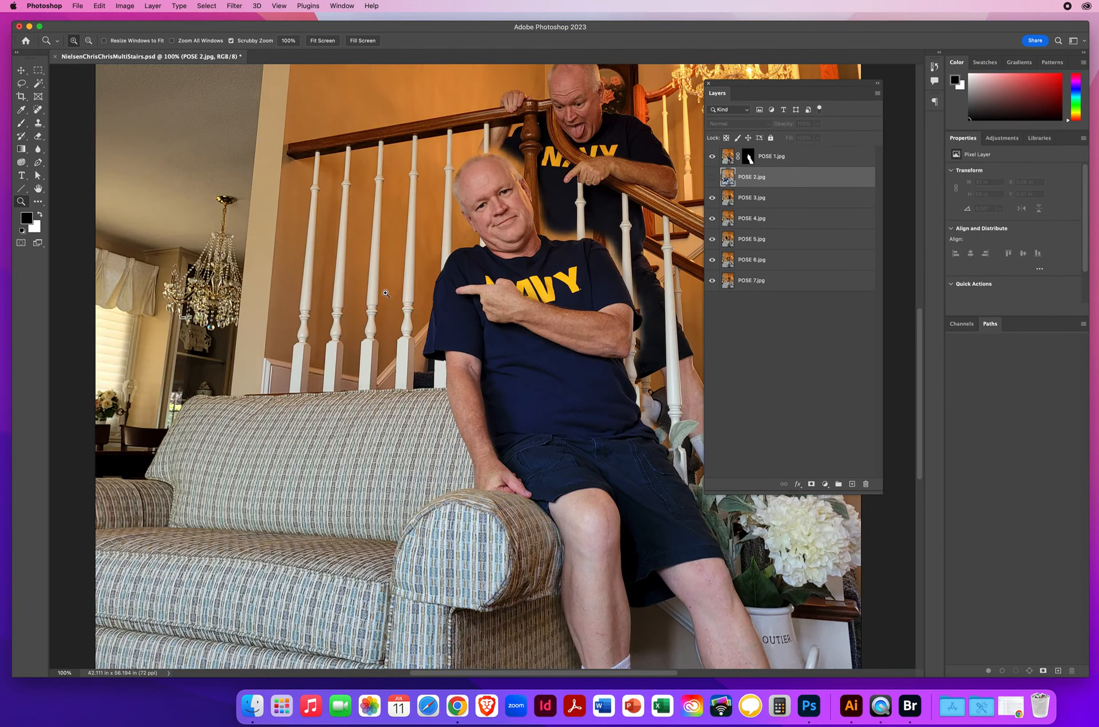
click(711, 177)
click(712, 179)
click(712, 179)
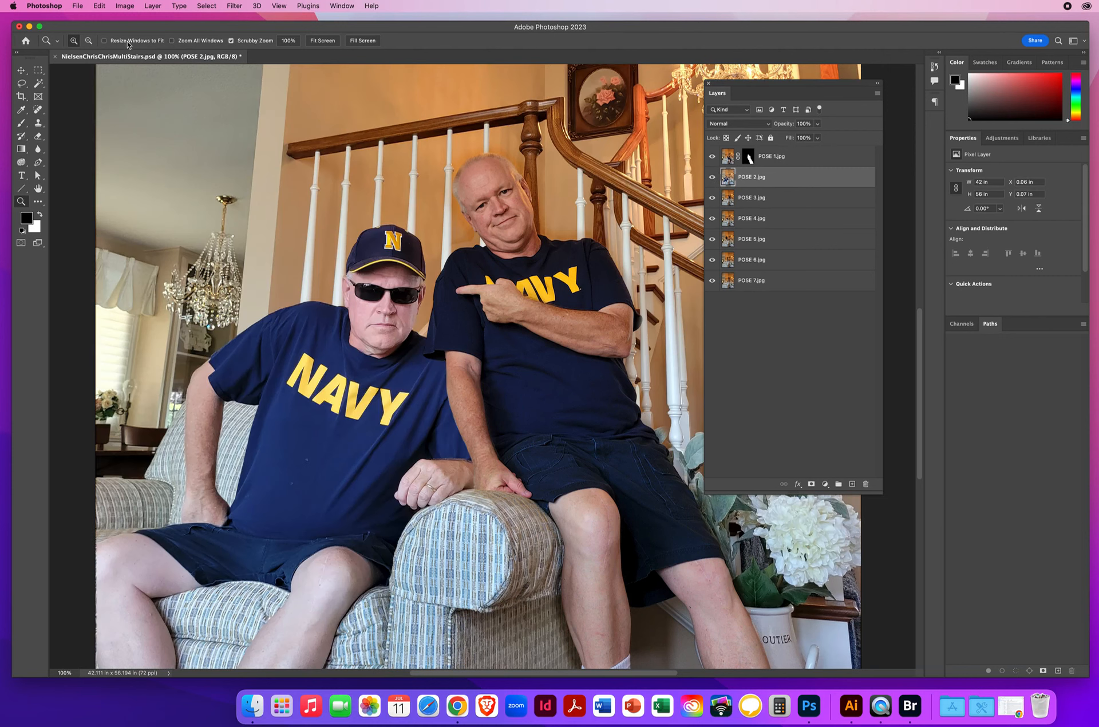
click(153, 6)
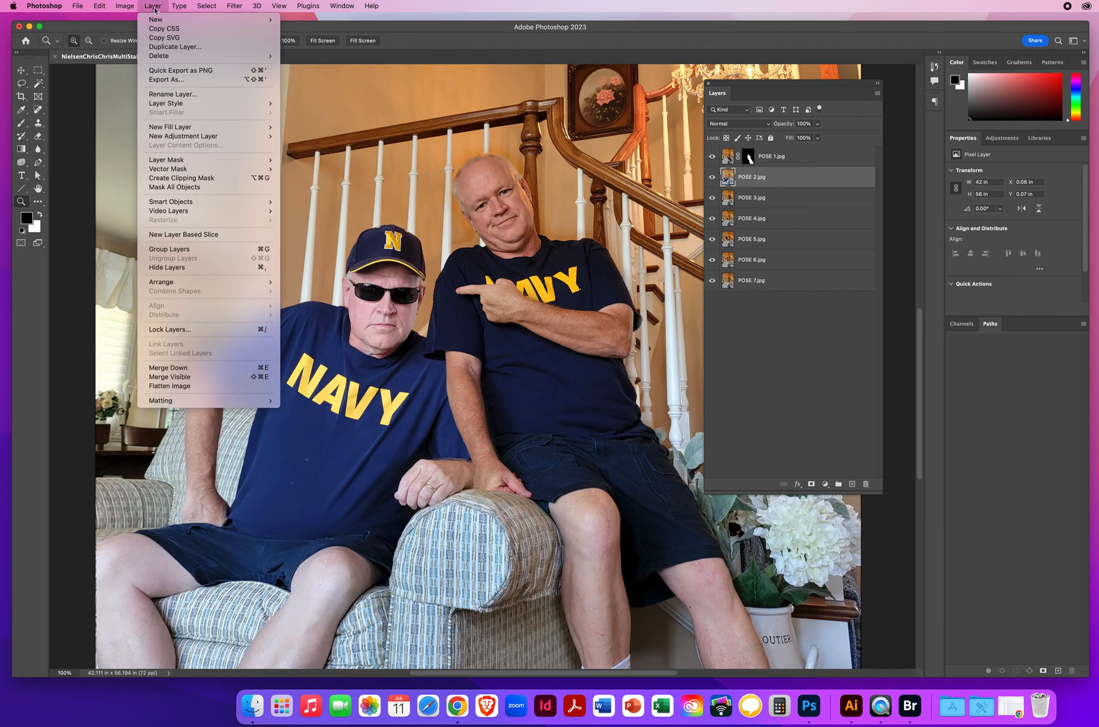
mouse_move(161, 162)
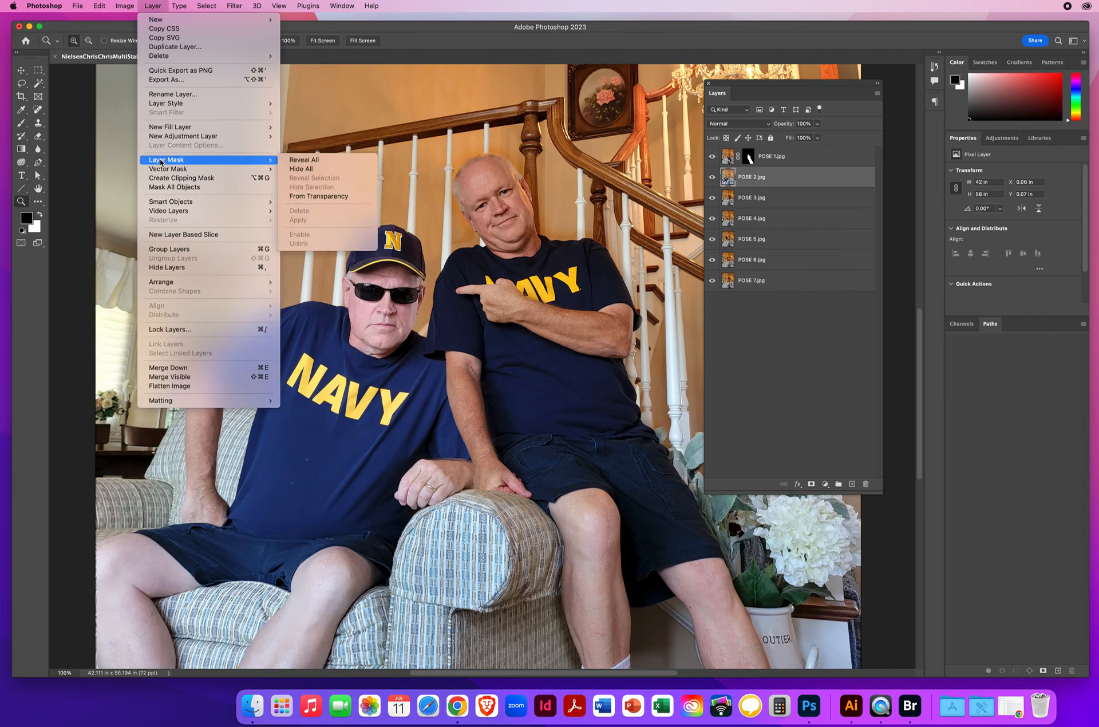
click(307, 171)
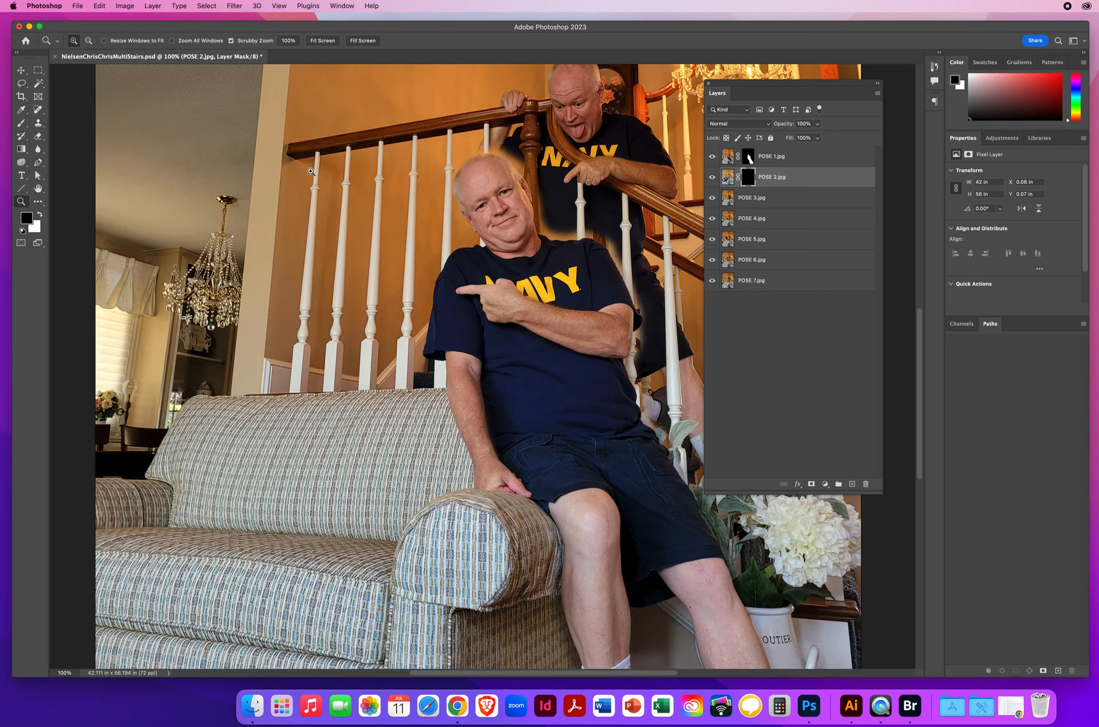
Step: Paint white on the POSE 2 mask with a 227 px brush to reveal the seated man's legs, shorts and lower torso
key(x)
click(748, 178)
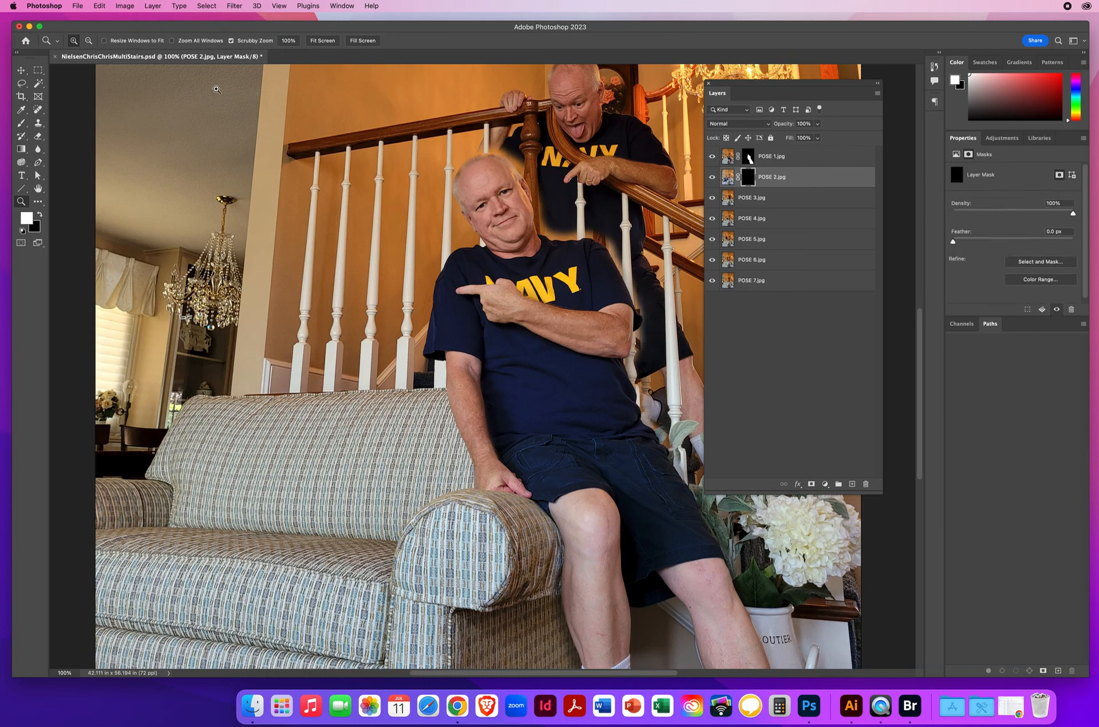
click(21, 122)
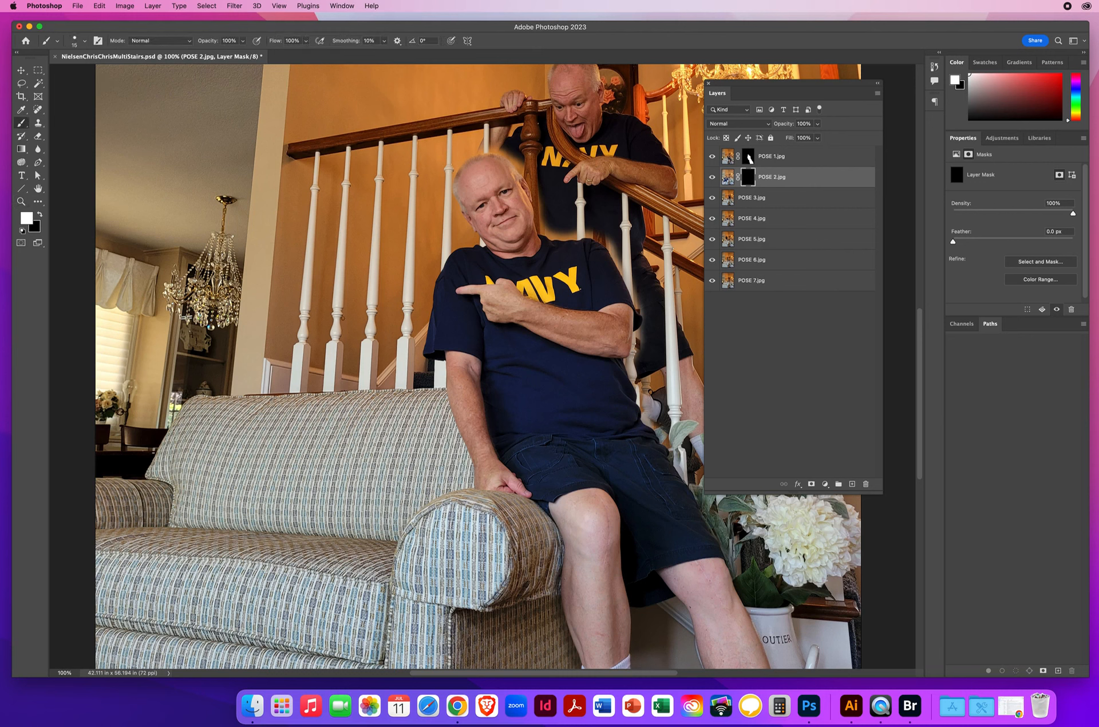
mouse_move(342, 312)
mouse_down()
mouse_move(332, 393)
mouse_move(357, 394)
mouse_move(369, 441)
mouse_move(378, 429)
mouse_move(362, 371)
mouse_move(350, 458)
mouse_move(367, 474)
mouse_move(346, 489)
mouse_move(340, 574)
mouse_move(332, 572)
mouse_move(361, 551)
mouse_move(365, 616)
mouse_move(401, 521)
mouse_move(429, 489)
mouse_move(440, 500)
mouse_move(459, 483)
mouse_move(364, 523)
mouse_move(347, 563)
mouse_move(339, 556)
mouse_move(360, 560)
mouse_move(387, 286)
mouse_up()
mouse_move(383, 382)
mouse_down()
mouse_move(381, 352)
mouse_move(348, 443)
mouse_move(353, 418)
mouse_move(327, 393)
mouse_move(427, 365)
mouse_move(352, 379)
mouse_move(411, 397)
mouse_move(307, 433)
mouse_move(405, 452)
mouse_move(246, 500)
mouse_move(400, 516)
mouse_move(266, 539)
mouse_move(355, 530)
mouse_move(205, 567)
mouse_move(273, 444)
mouse_move(156, 572)
mouse_move(150, 536)
mouse_move(213, 415)
mouse_move(151, 479)
mouse_move(117, 484)
mouse_move(192, 307)
mouse_move(172, 291)
mouse_move(141, 304)
mouse_move(143, 285)
mouse_move(158, 301)
mouse_move(138, 270)
mouse_move(228, 271)
mouse_move(166, 317)
mouse_move(186, 399)
mouse_move(229, 356)
mouse_move(259, 345)
mouse_move(213, 488)
mouse_move(243, 507)
mouse_move(348, 344)
mouse_move(368, 283)
mouse_move(342, 286)
mouse_move(297, 252)
mouse_move(273, 262)
mouse_move(341, 230)
mouse_move(246, 278)
mouse_move(233, 273)
mouse_move(240, 223)
mouse_up()
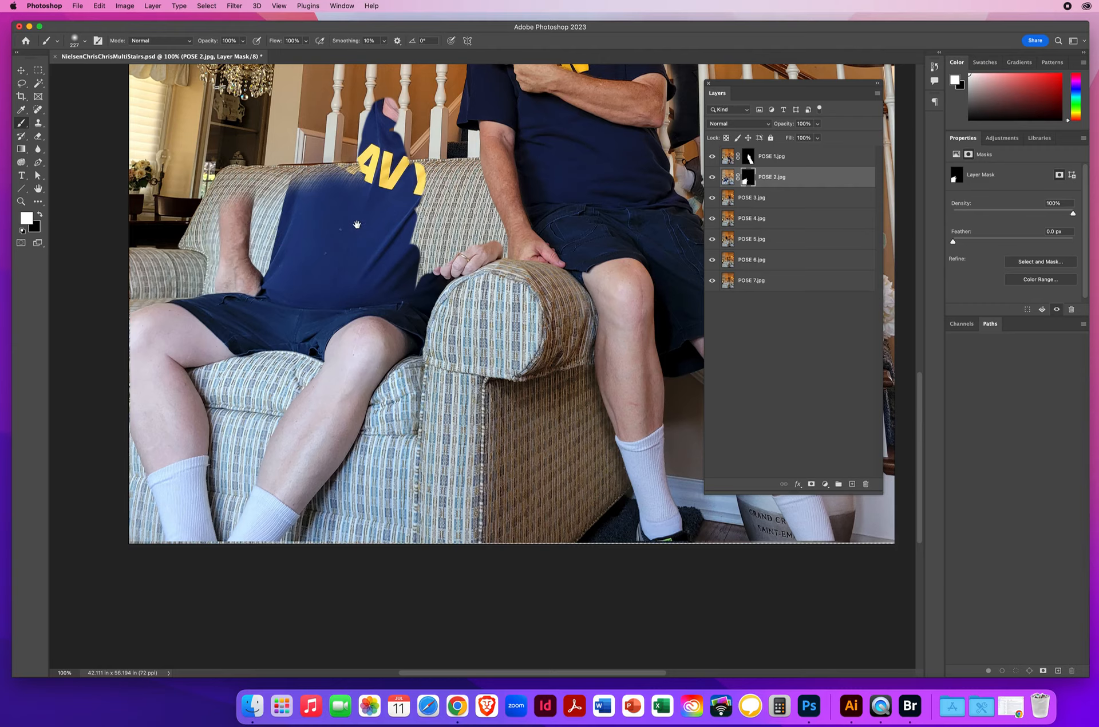
Step: Paint white on the POSE 2 mask with a 110 px brush to reveal the seated man's forearm, hand, shirt, face and cap
drag(356, 224, 305, 476)
mouse_move(384, 509)
mouse_down()
mouse_move(390, 458)
mouse_move(393, 472)
mouse_up()
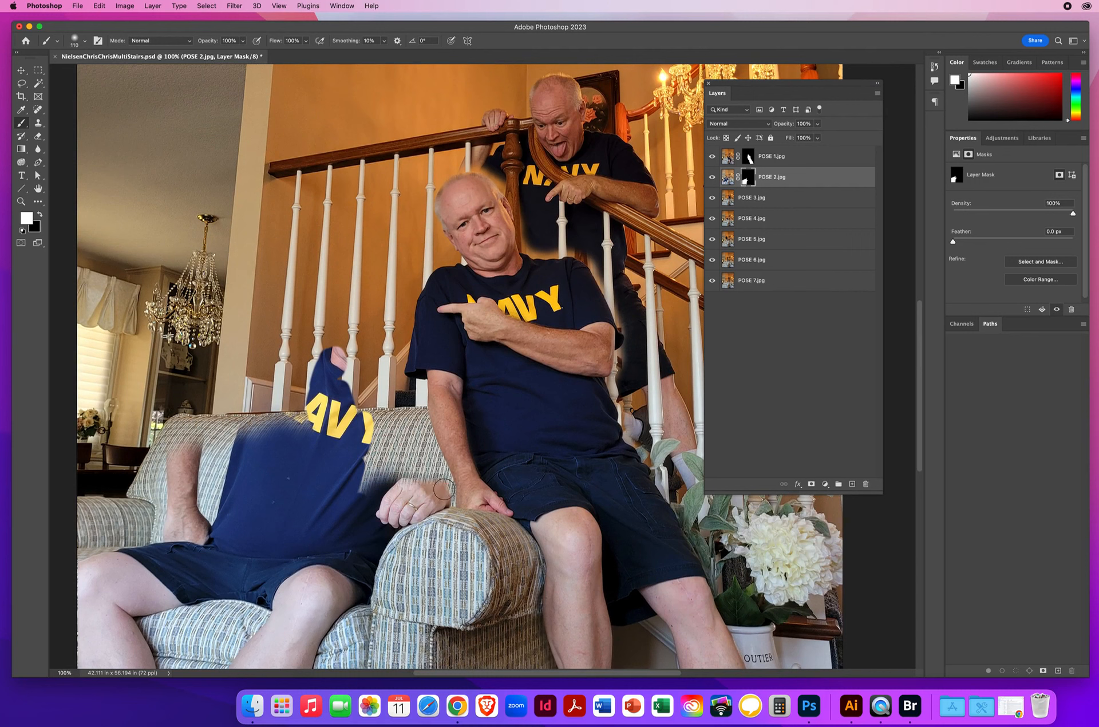
mouse_move(477, 490)
mouse_down()
mouse_move(424, 495)
mouse_move(472, 471)
mouse_move(428, 476)
mouse_move(462, 452)
mouse_move(439, 450)
mouse_move(459, 434)
mouse_move(424, 451)
mouse_move(459, 419)
mouse_move(435, 417)
mouse_move(437, 374)
mouse_move(448, 417)
mouse_move(406, 479)
mouse_move(435, 399)
mouse_move(349, 469)
mouse_up()
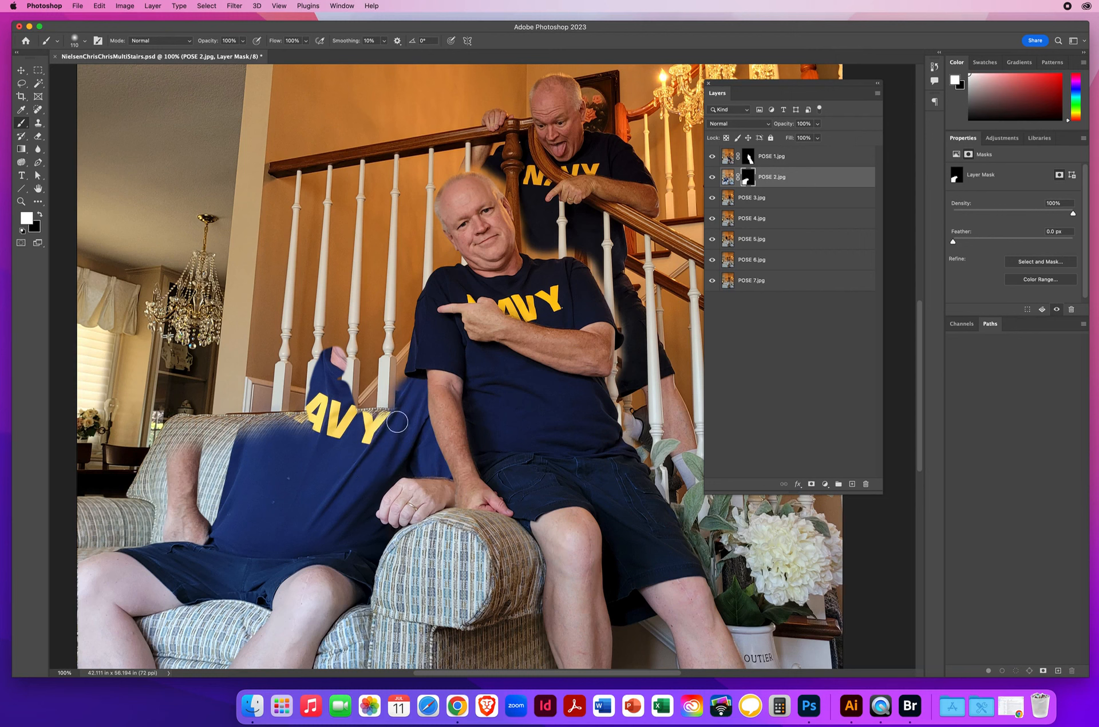
mouse_move(397, 422)
mouse_down()
mouse_move(386, 394)
mouse_move(409, 362)
mouse_move(369, 348)
mouse_move(384, 345)
mouse_move(391, 321)
mouse_move(393, 335)
mouse_move(400, 302)
mouse_move(388, 264)
mouse_up()
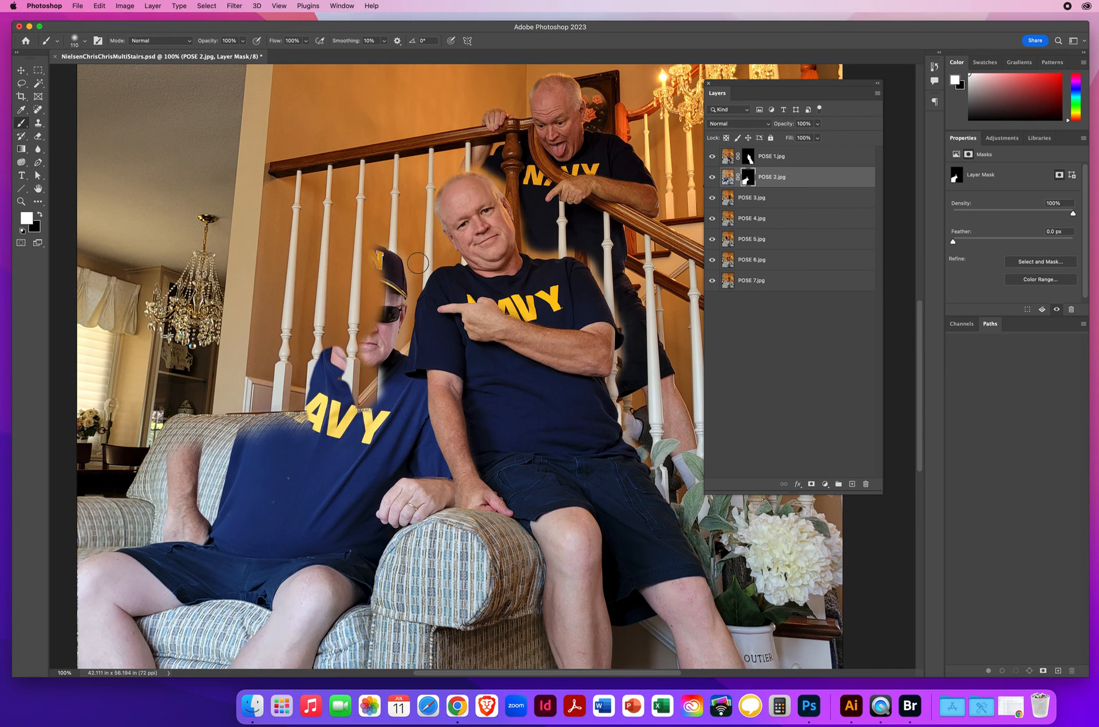
mouse_move(382, 259)
mouse_down()
mouse_move(345, 259)
mouse_move(332, 339)
mouse_move(283, 329)
mouse_move(244, 342)
mouse_move(230, 356)
mouse_move(261, 343)
mouse_move(176, 402)
mouse_move(175, 449)
mouse_move(193, 450)
mouse_move(199, 426)
mouse_move(234, 455)
mouse_move(219, 416)
mouse_move(222, 375)
mouse_move(323, 344)
mouse_move(231, 385)
mouse_move(263, 395)
mouse_move(326, 373)
mouse_move(256, 449)
mouse_move(277, 458)
mouse_move(378, 373)
mouse_move(384, 298)
mouse_up()
mouse_move(369, 296)
mouse_down()
mouse_move(330, 323)
mouse_move(337, 397)
mouse_up()
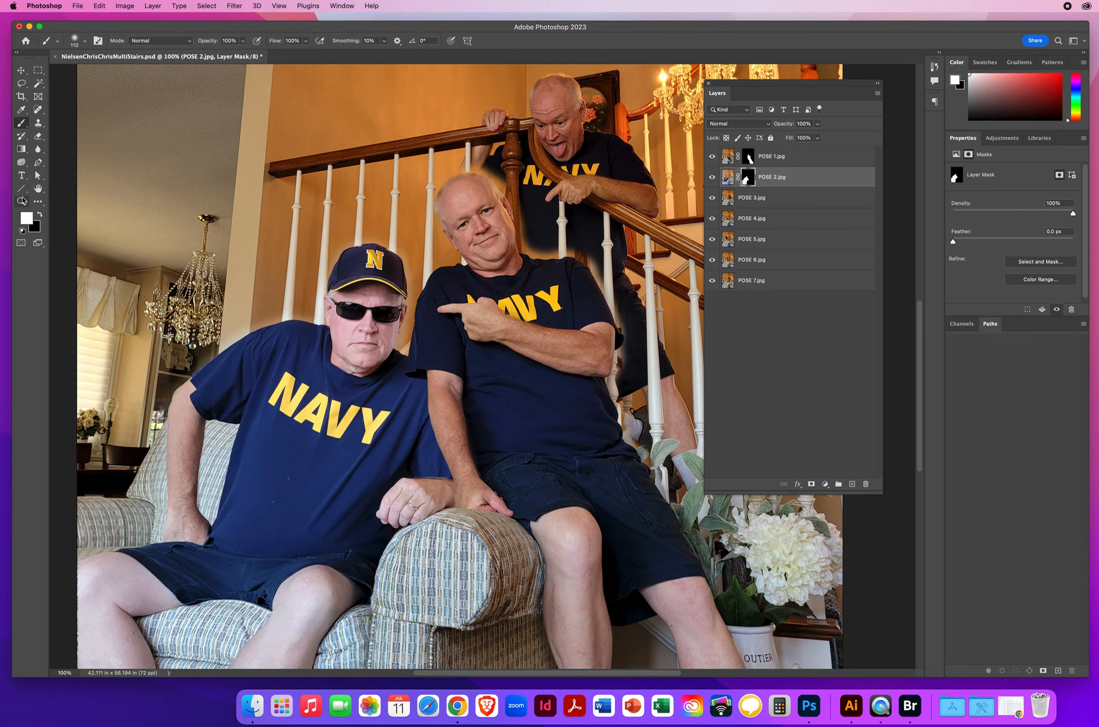
Step: Hide layers POSE 3 to POSE 7 and paint black on the POSE 2 mask with a 24 px brush above the seated man's shoulder
click(21, 201)
drag(492, 365, 435, 370)
drag(502, 376, 446, 389)
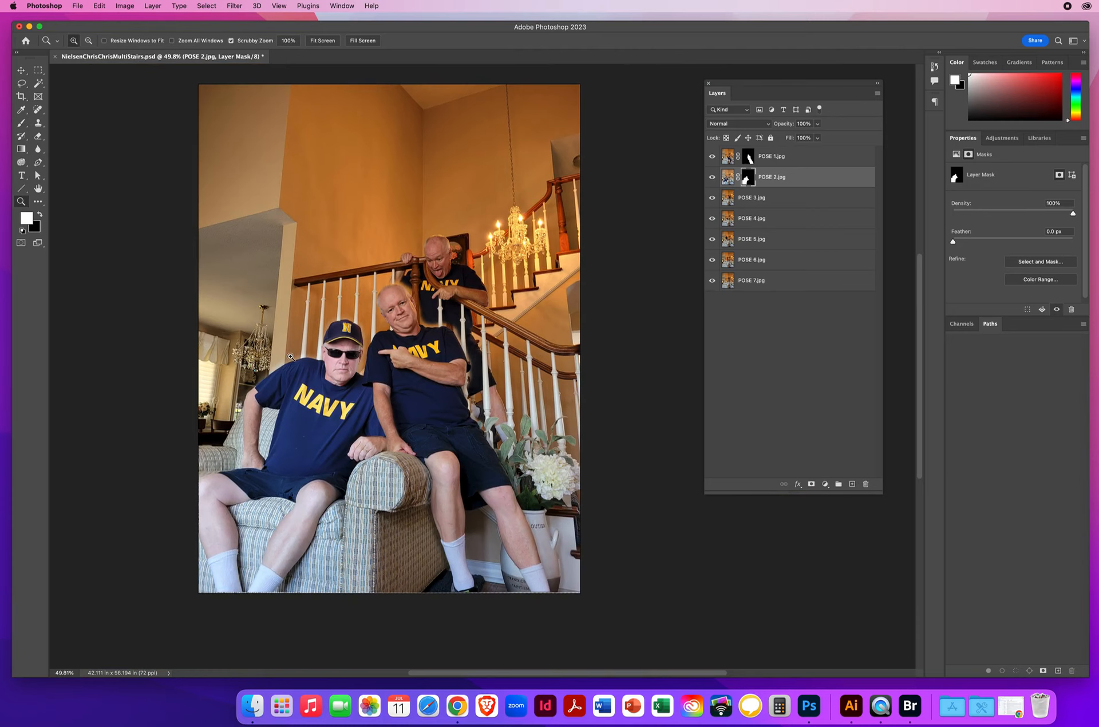
drag(291, 356, 341, 374)
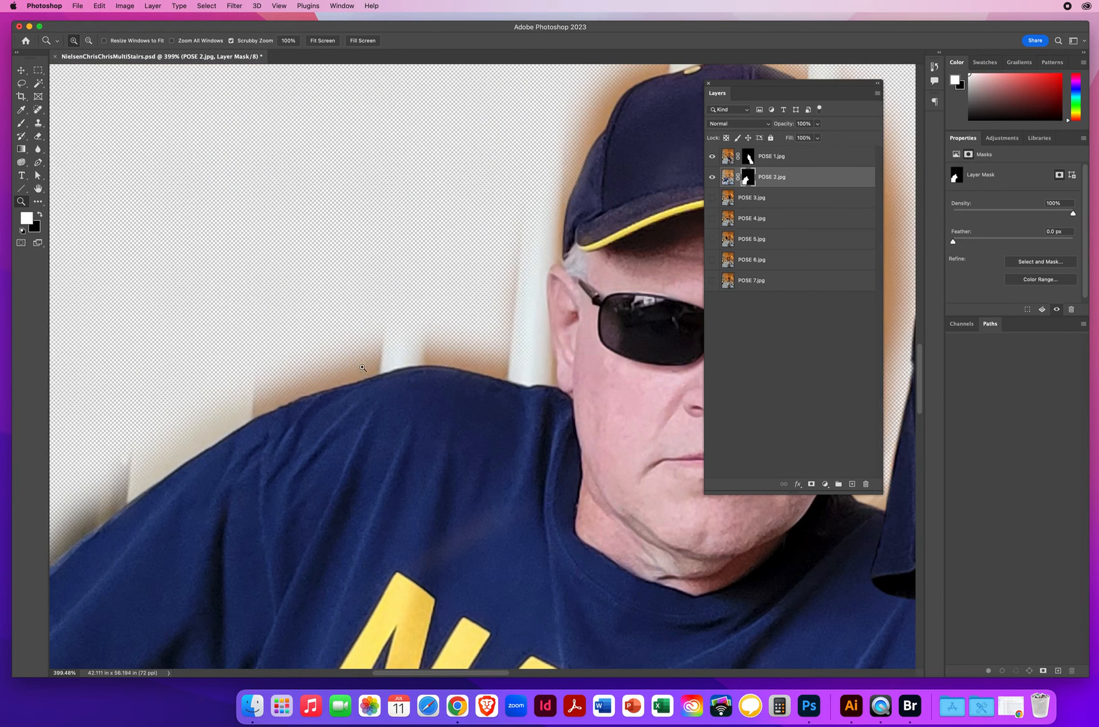
click(21, 122)
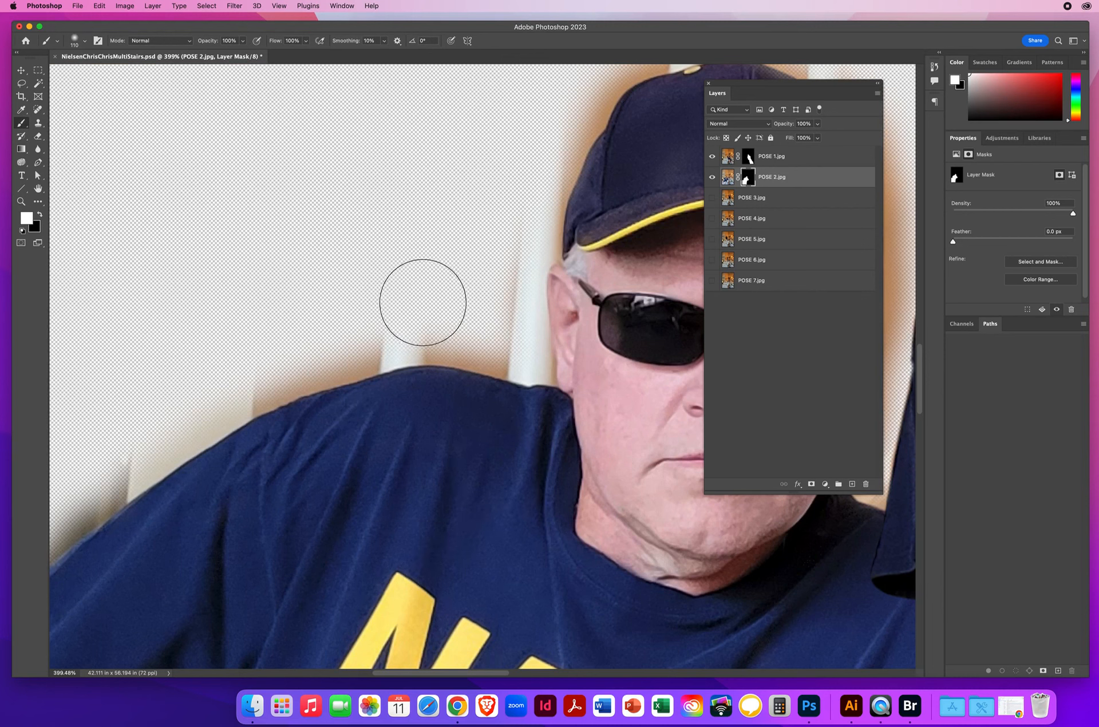
key(x)
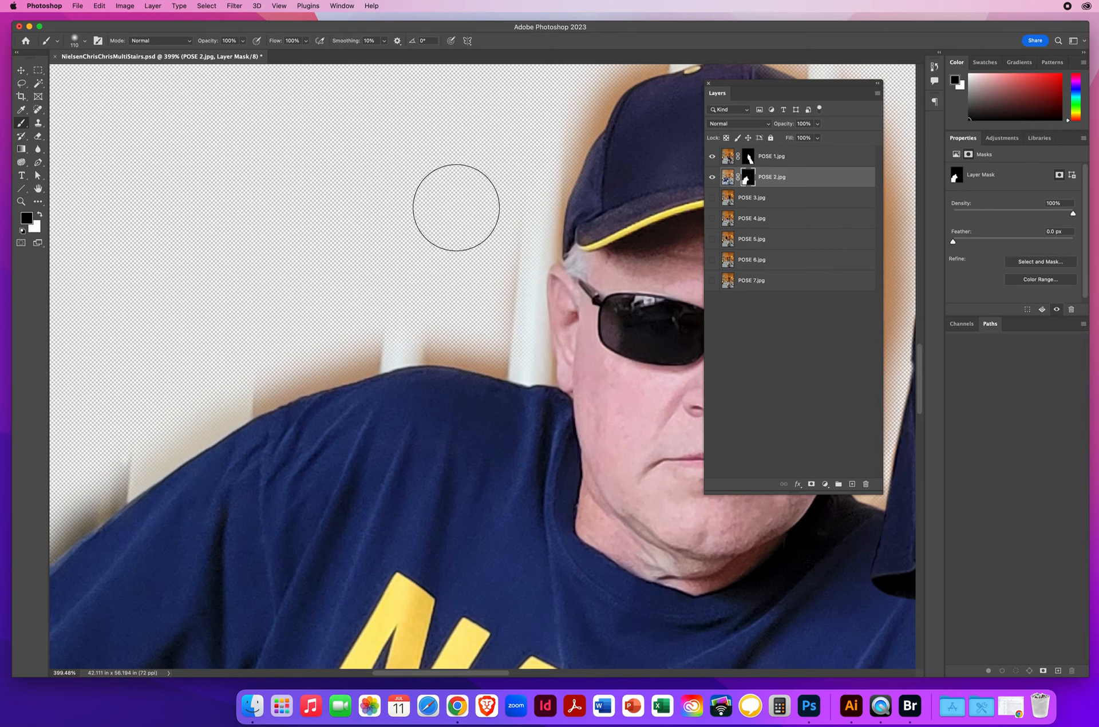
mouse_move(456, 208)
mouse_down()
mouse_move(436, 211)
mouse_move(428, 364)
mouse_move(363, 351)
mouse_move(372, 345)
mouse_up()
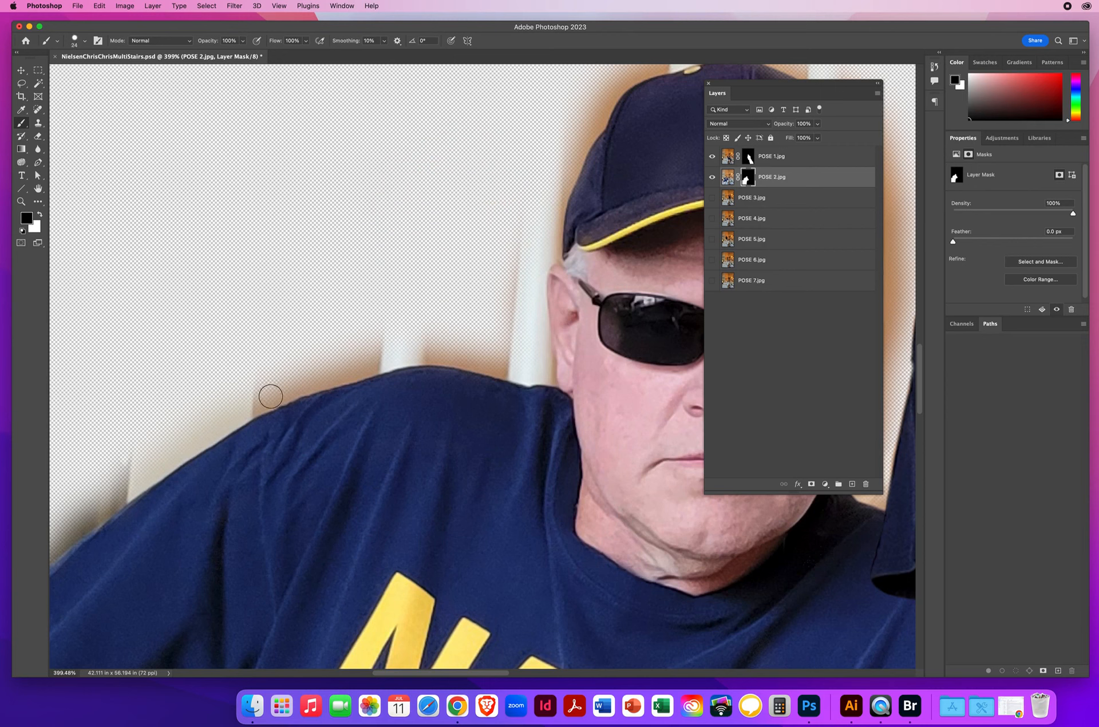
mouse_move(262, 402)
mouse_down()
mouse_move(434, 355)
mouse_move(541, 374)
mouse_move(493, 355)
mouse_move(336, 363)
mouse_up()
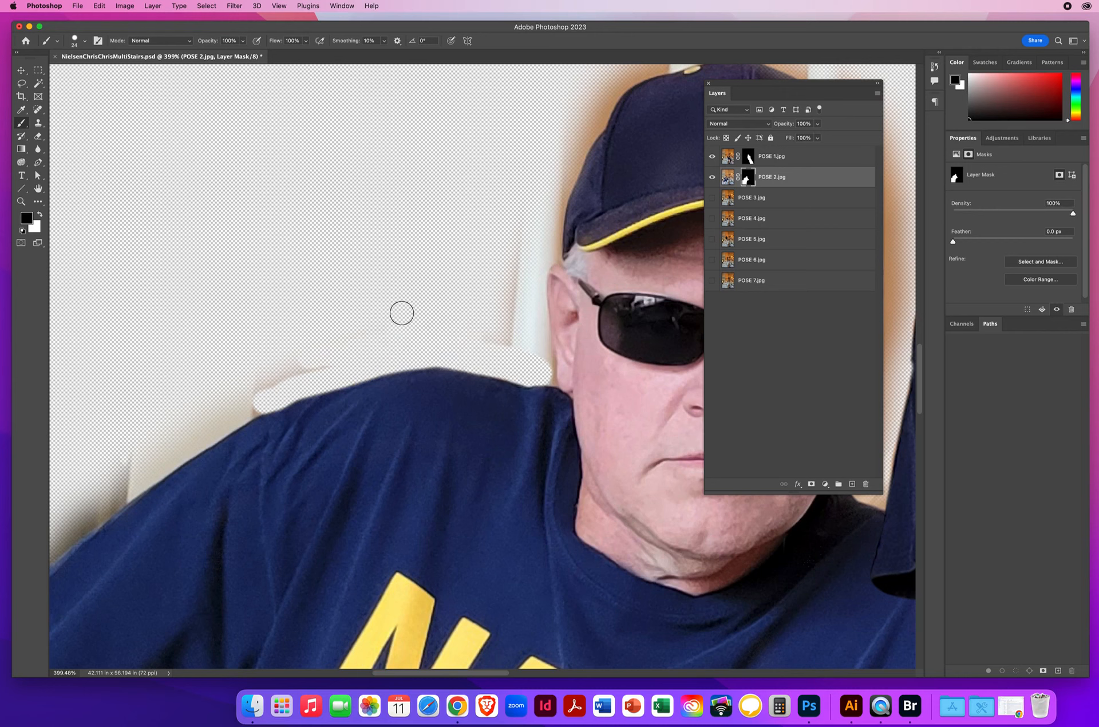
Step: Paint black on the POSE 2 mask along the seated man's outer sleeve and arm to remove the leftover background fringe
scroll(562, 238, down, 5)
scroll(561, 238, left, 5)
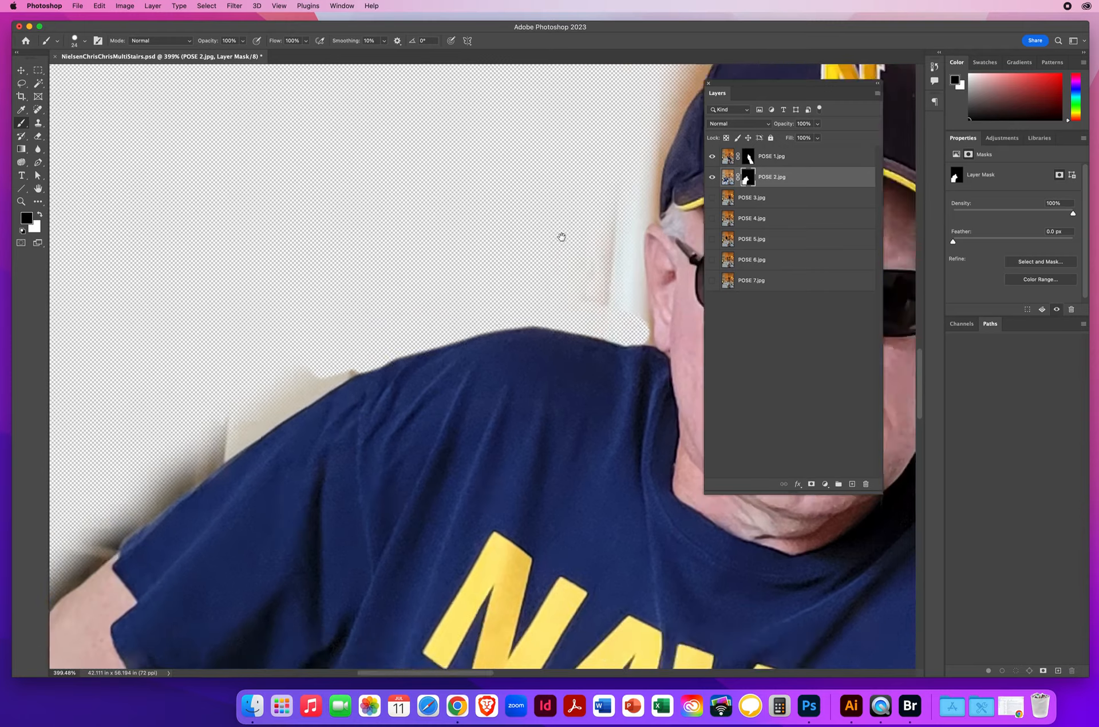
mouse_move(336, 412)
mouse_down()
mouse_move(517, 268)
mouse_move(617, 212)
mouse_move(511, 251)
mouse_move(423, 309)
mouse_move(312, 400)
mouse_move(357, 380)
mouse_move(286, 441)
mouse_up()
mouse_move(343, 409)
mouse_down()
mouse_move(297, 454)
mouse_move(282, 496)
mouse_move(302, 438)
mouse_move(243, 510)
mouse_move(202, 537)
mouse_move(225, 504)
mouse_move(248, 513)
mouse_move(269, 486)
mouse_move(275, 505)
mouse_move(283, 499)
mouse_move(272, 559)
mouse_up()
drag(530, 547, 178, 624)
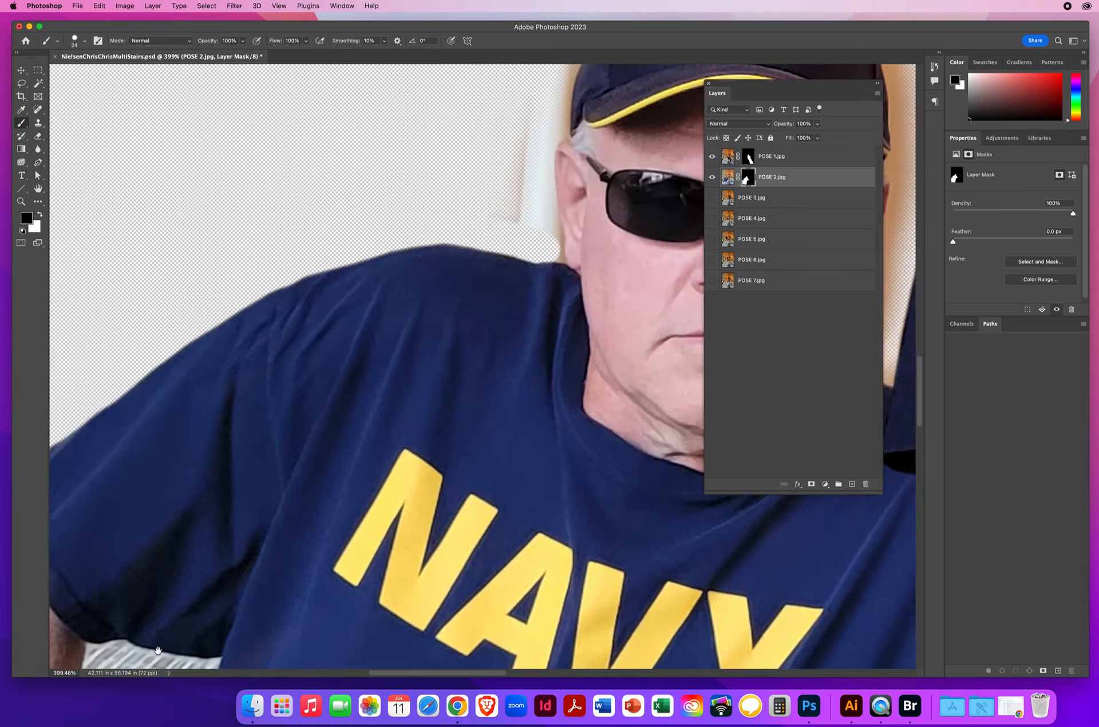
Step: Mask out the background beside the seated man's ear and cap, then paint white to restore the cap's upper edge
mouse_move(638, 250)
mouse_down()
mouse_move(509, 321)
mouse_move(373, 569)
mouse_up()
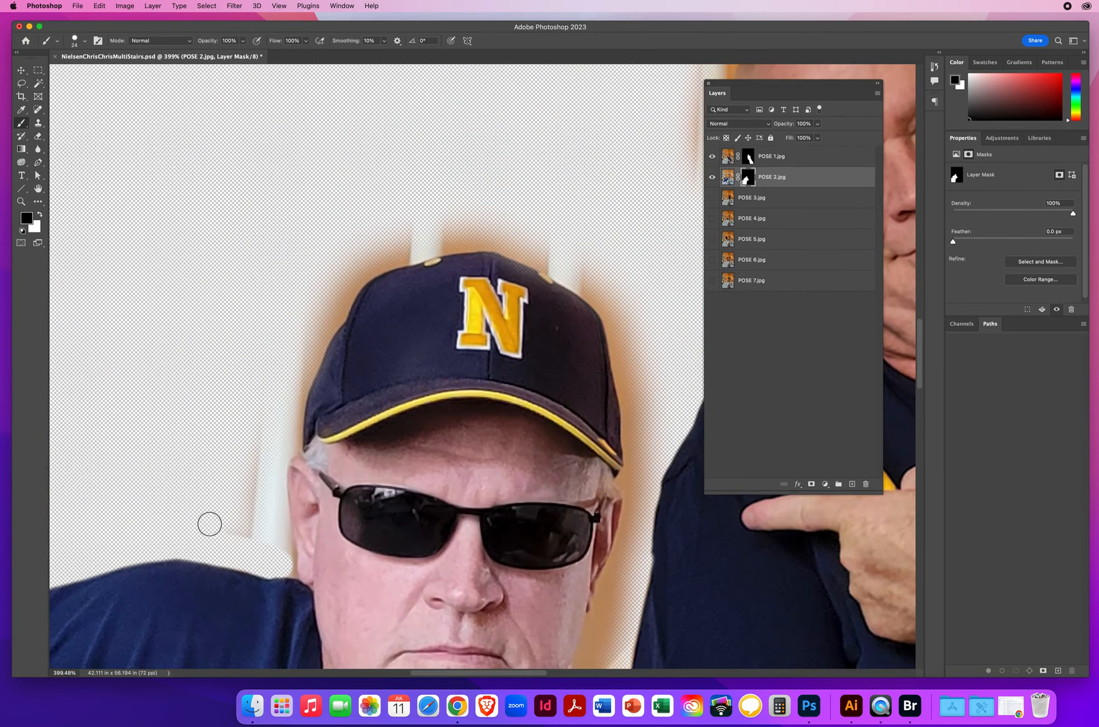
drag(245, 527, 244, 456)
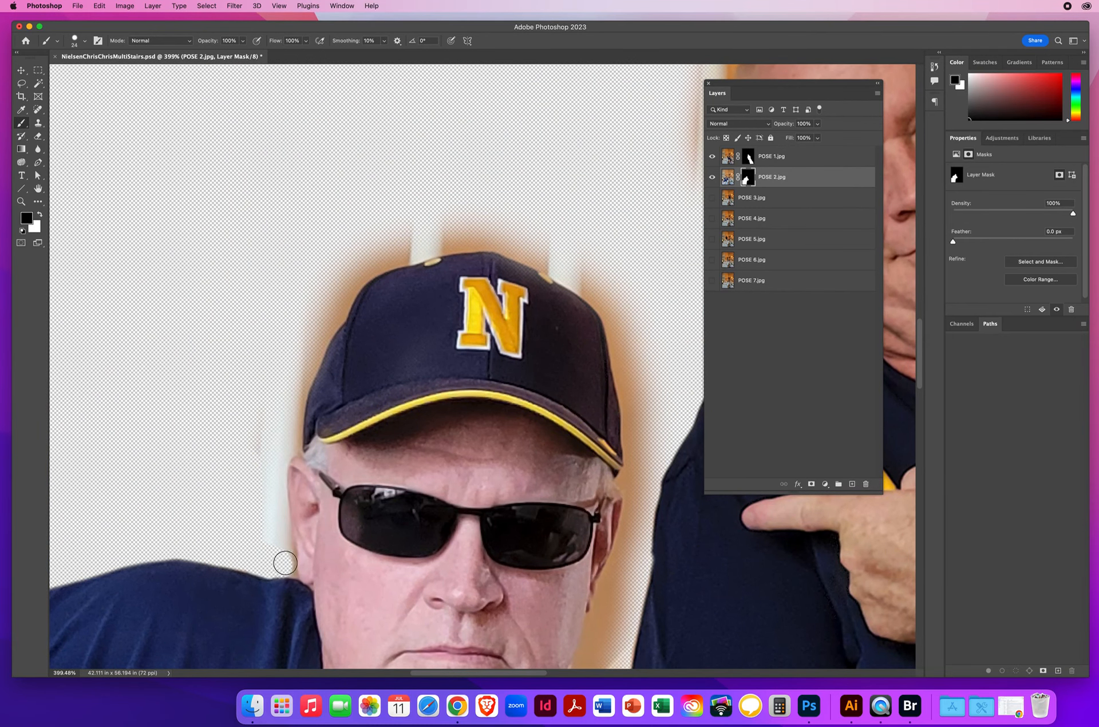
mouse_move(285, 562)
mouse_down()
mouse_move(277, 461)
mouse_move(316, 341)
mouse_move(351, 285)
mouse_move(433, 244)
mouse_move(504, 244)
mouse_move(549, 264)
mouse_up()
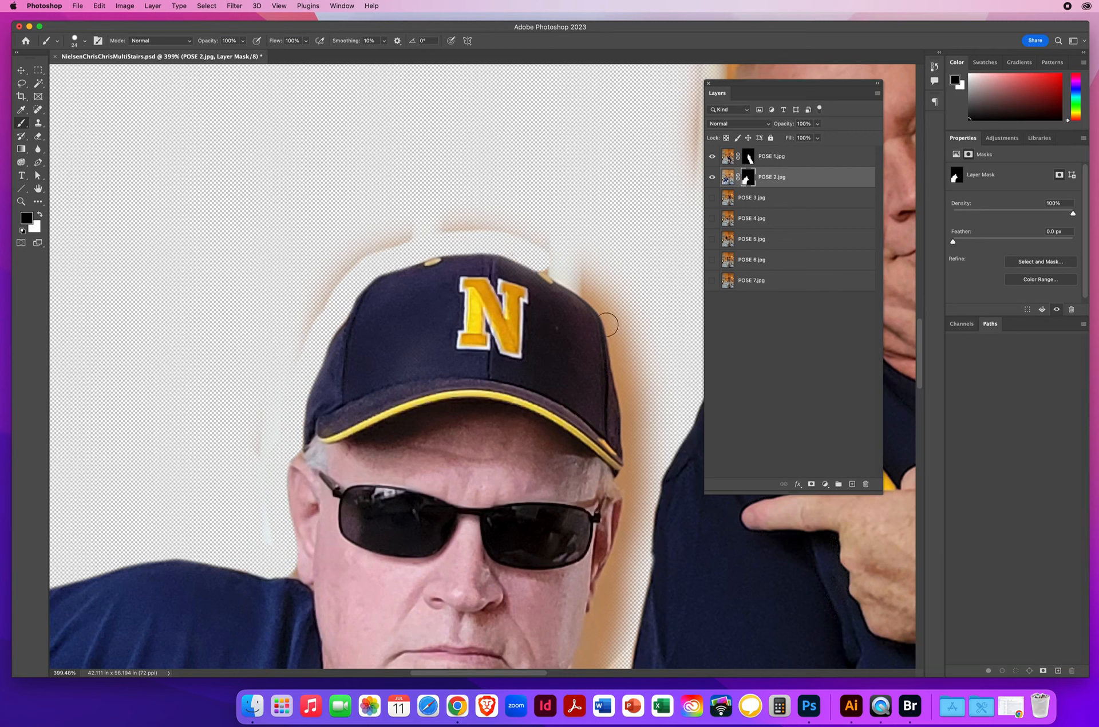
key(x)
mouse_move(518, 276)
mouse_down()
mouse_move(555, 296)
mouse_move(460, 261)
mouse_move(518, 266)
mouse_move(586, 309)
mouse_move(610, 393)
mouse_up()
key(x)
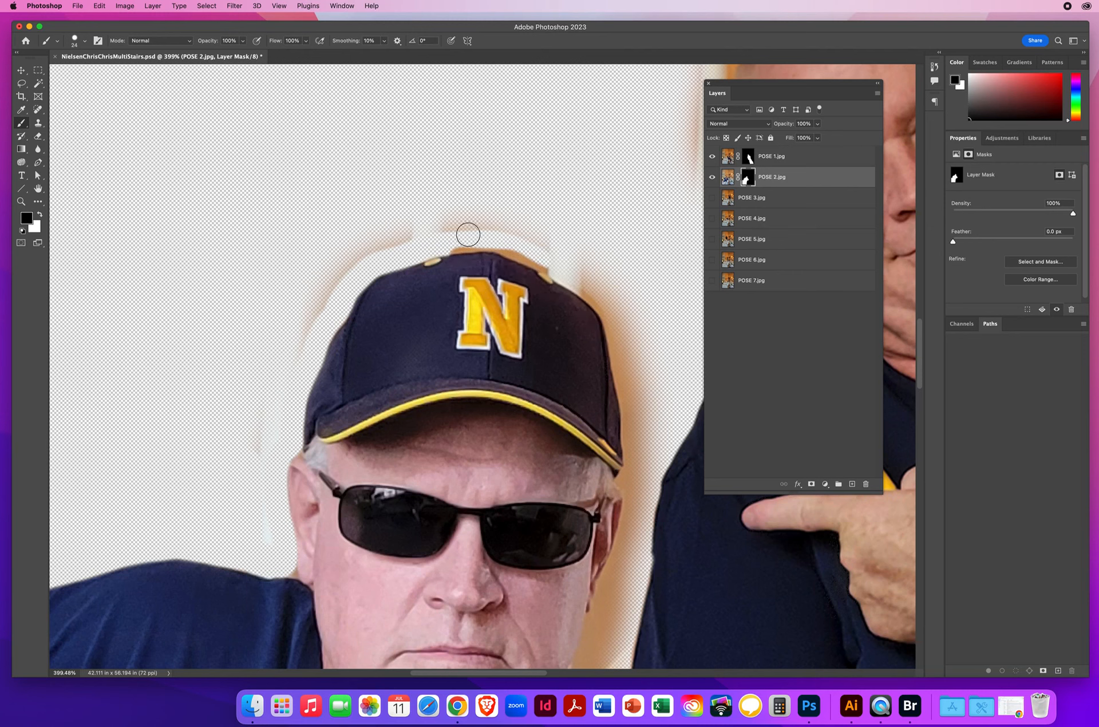
Step: Paint black on the POSE 2 mask to clear the remaining halo around the cap and between the seated man's face and the standing man
mouse_move(438, 230)
mouse_down()
mouse_move(345, 256)
mouse_move(404, 233)
mouse_move(348, 262)
mouse_move(313, 313)
mouse_move(249, 458)
mouse_up()
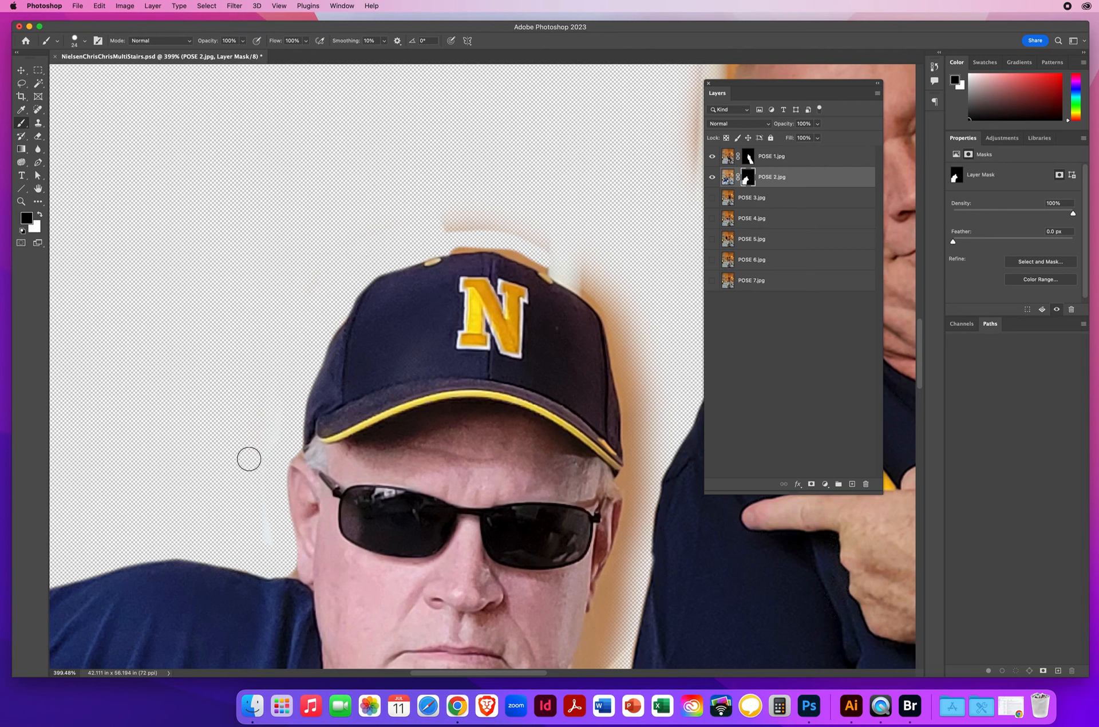
mouse_move(506, 228)
mouse_down()
mouse_move(449, 235)
mouse_move(559, 265)
mouse_move(528, 208)
mouse_up()
mouse_move(633, 282)
mouse_down()
mouse_move(656, 309)
mouse_move(571, 276)
mouse_move(613, 313)
mouse_move(634, 455)
mouse_up()
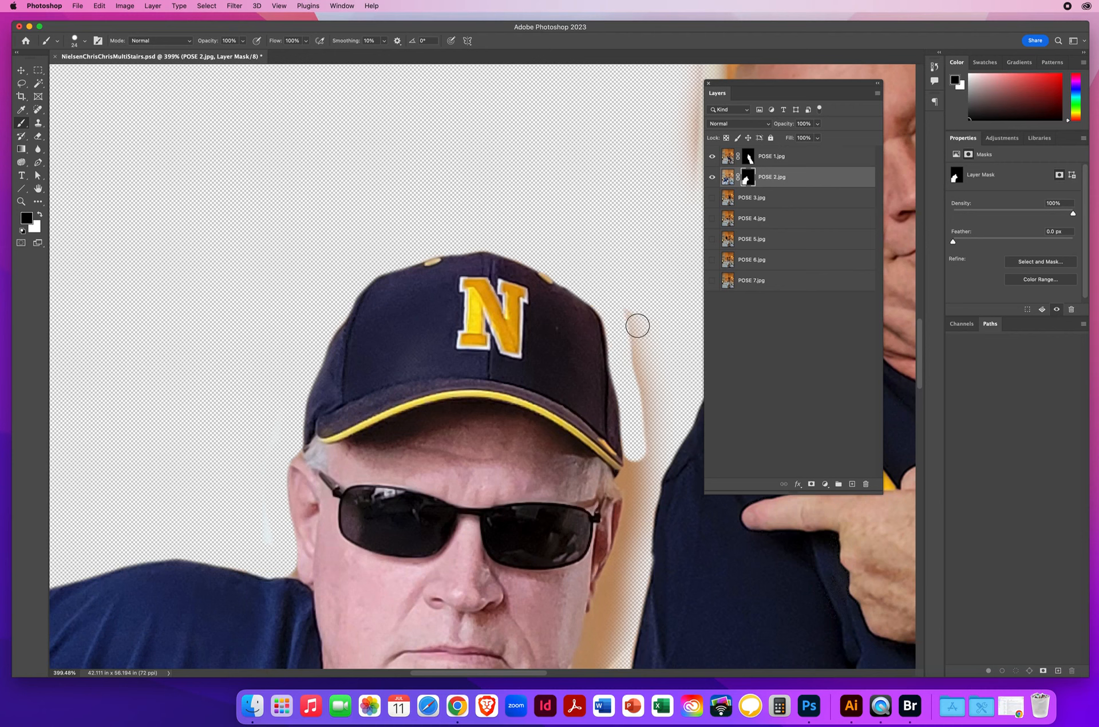
mouse_move(628, 298)
mouse_down()
mouse_move(648, 396)
mouse_move(634, 388)
mouse_move(666, 339)
mouse_up()
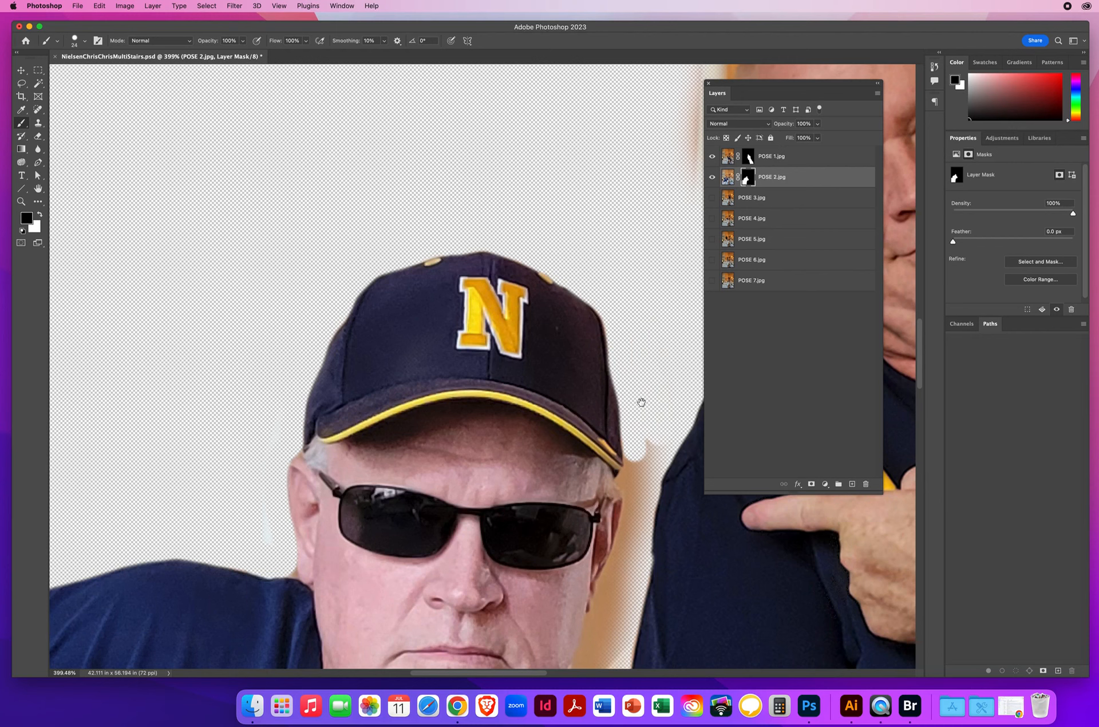
drag(641, 402, 374, 235)
mouse_move(400, 279)
mouse_down()
mouse_move(396, 256)
mouse_move(380, 254)
mouse_move(359, 313)
mouse_move(357, 385)
mouse_move(316, 500)
mouse_move(353, 521)
mouse_move(340, 475)
mouse_move(392, 336)
mouse_move(384, 297)
mouse_up()
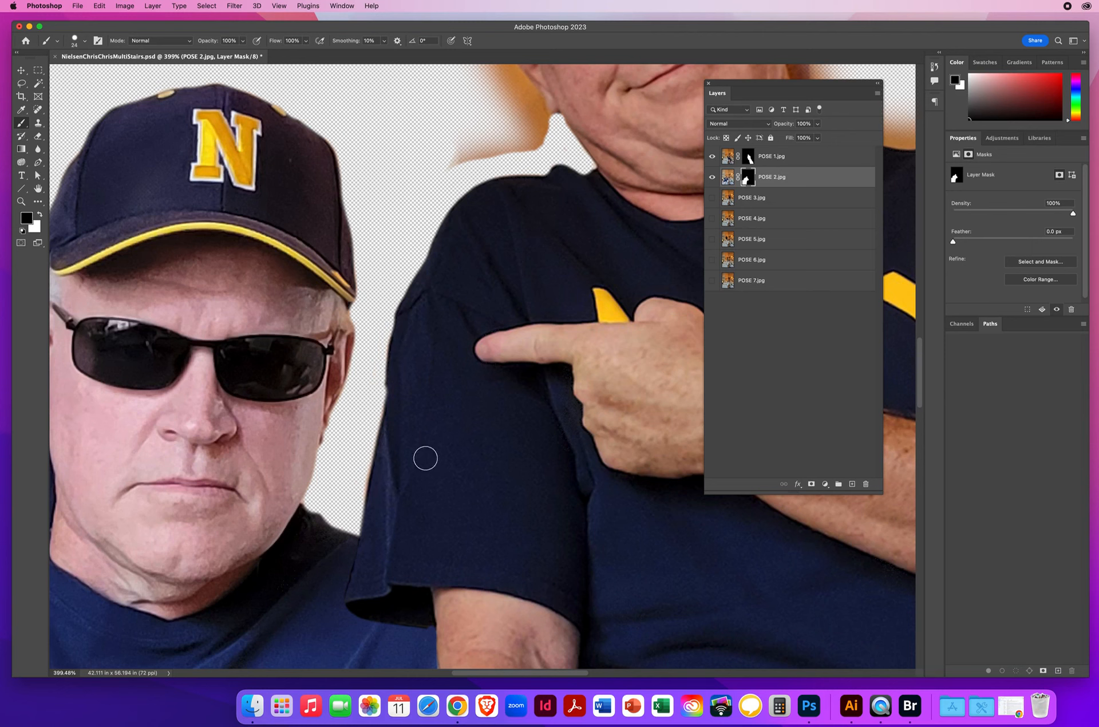
mouse_move(426, 183)
mouse_down()
mouse_move(576, 385)
mouse_move(567, 368)
mouse_up()
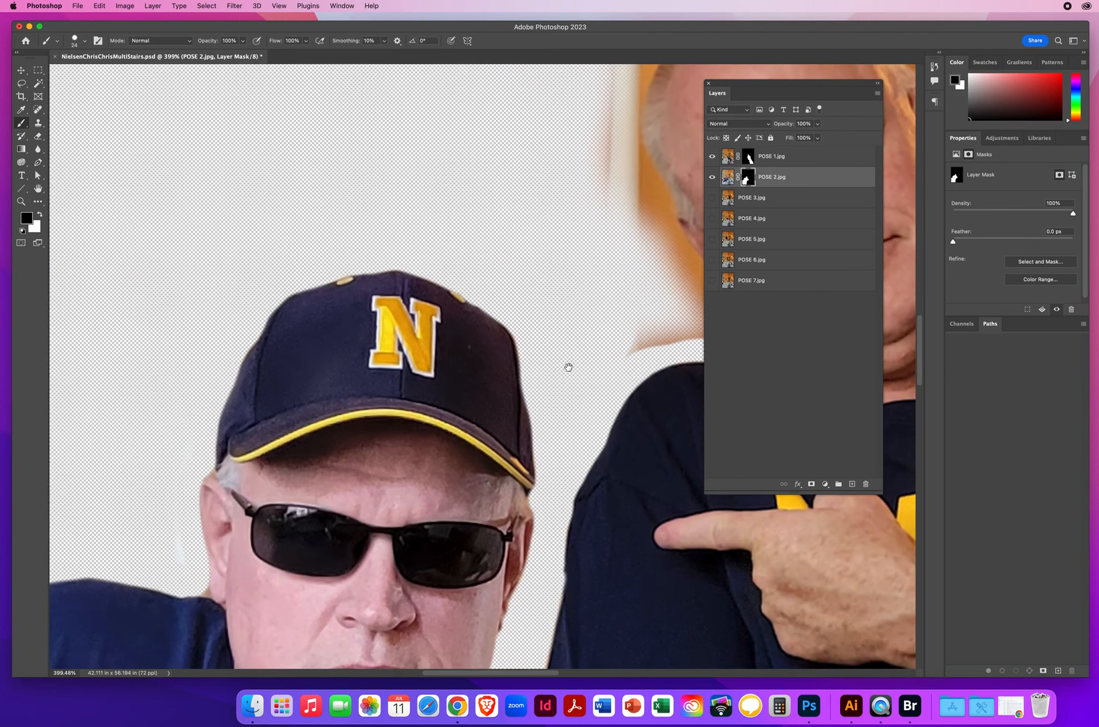
Step: Show layers POSE 3 to POSE 7 again and inspect the edges where the standing man overlaps the man on the stairs
click(20, 202)
drag(479, 422, 405, 419)
drag(505, 479, 374, 299)
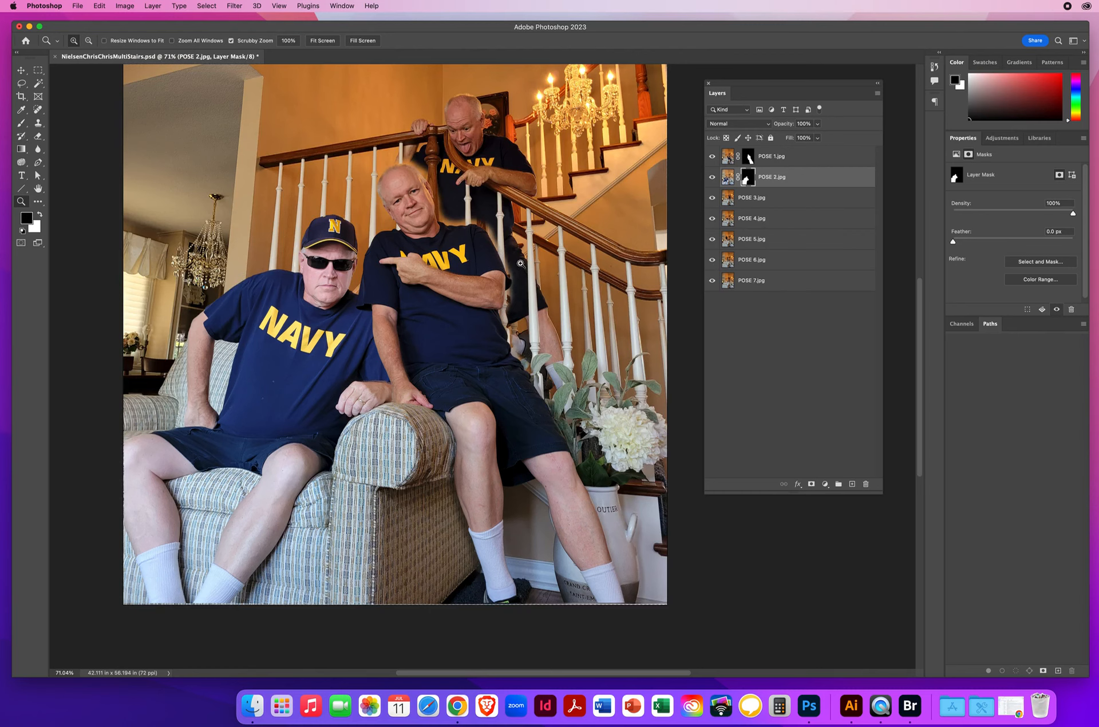
drag(438, 222, 481, 229)
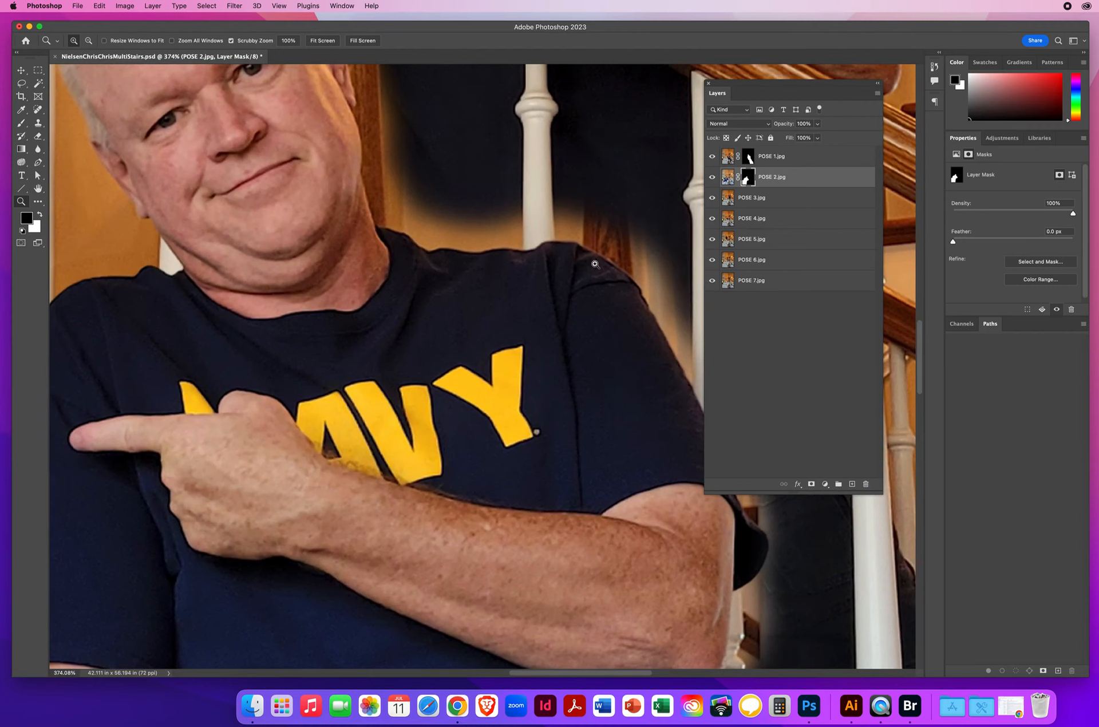
scroll(595, 264, up, 10)
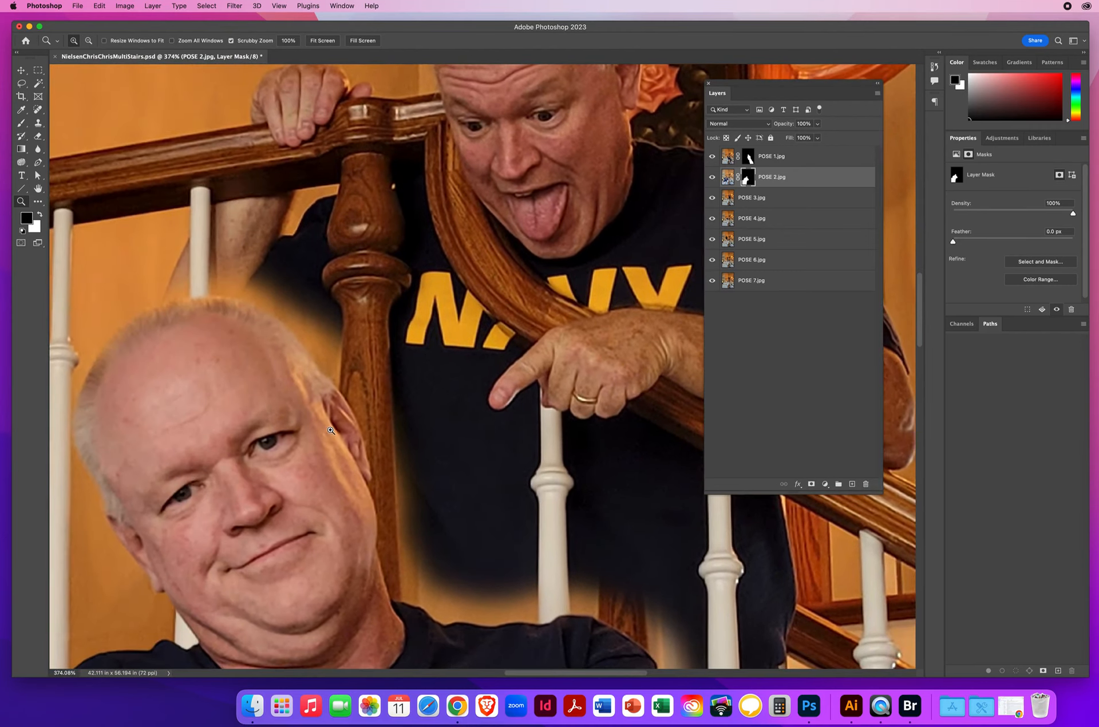
scroll(331, 430, down, 10)
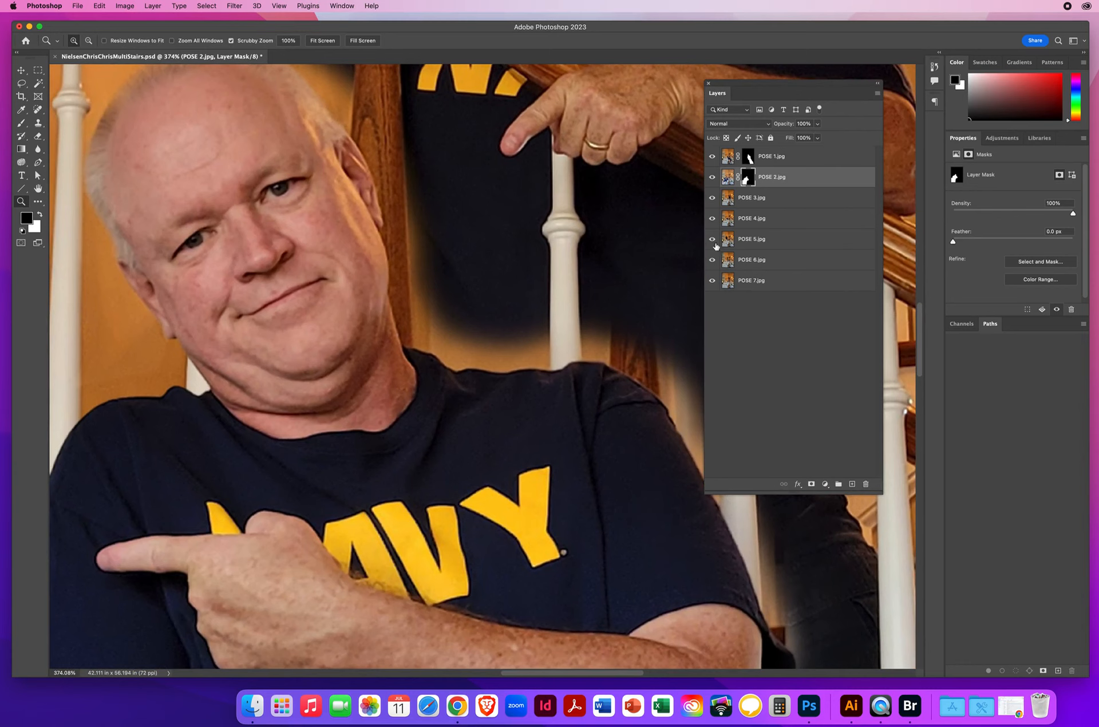
Step: Select the POSE 1 layer and toggle its visibility to compare the standing man's fringe with the man behind the railing
click(727, 158)
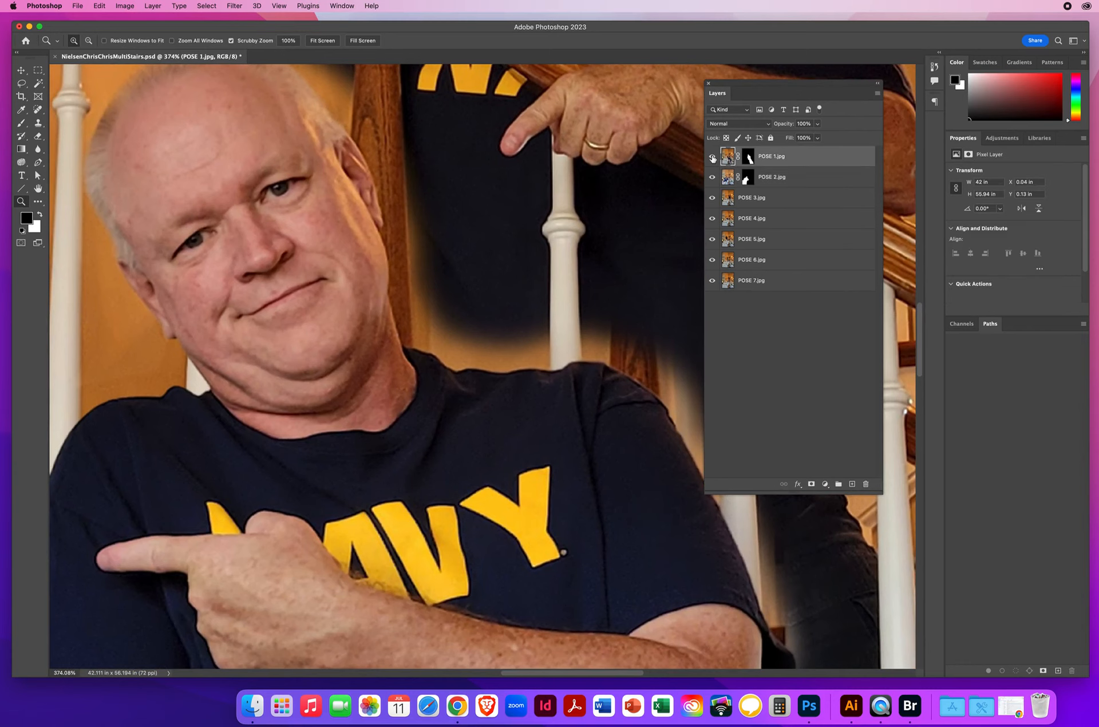
click(712, 157)
click(712, 157)
drag(469, 311, 345, 611)
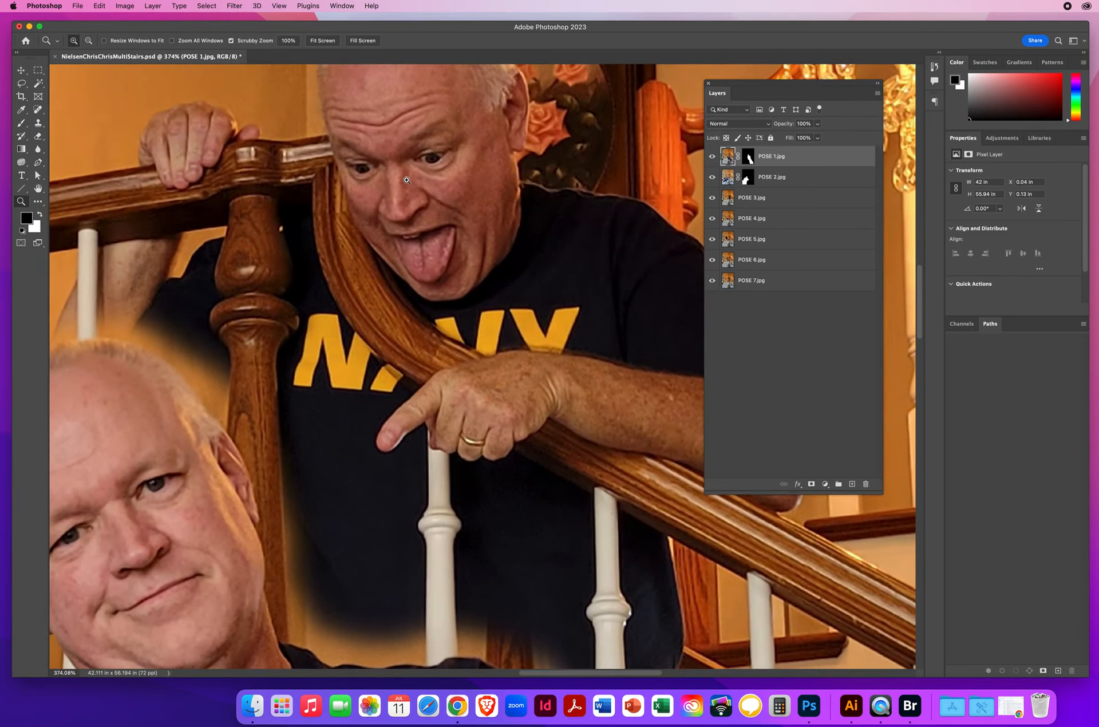
drag(435, 499, 433, 189)
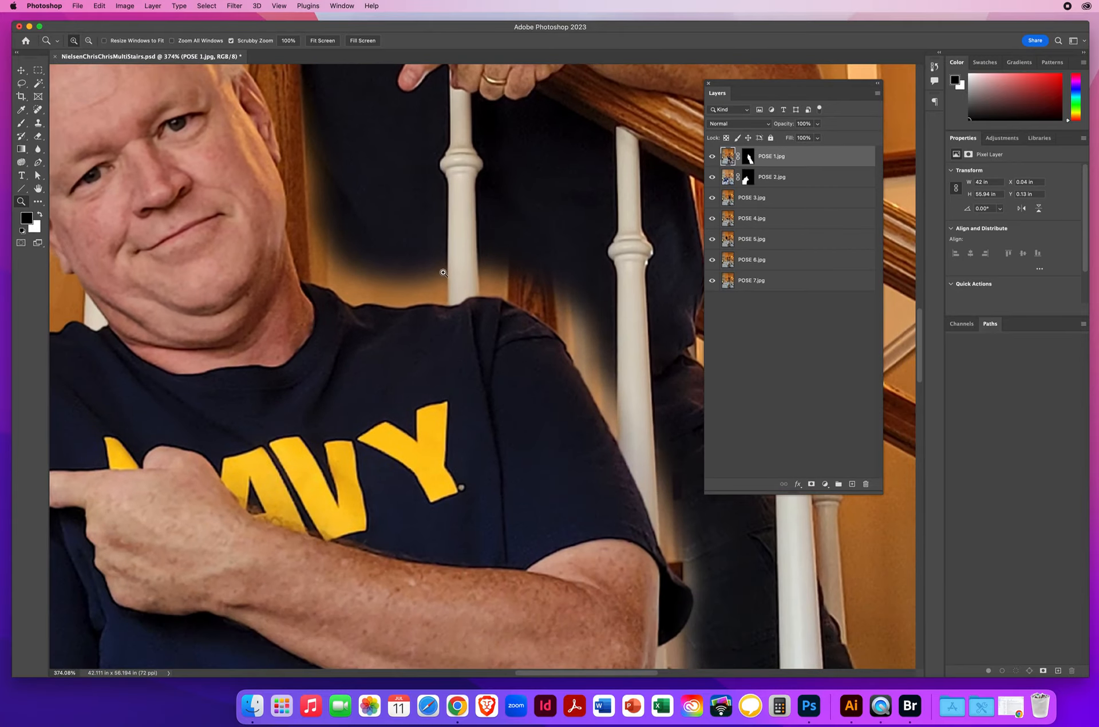
click(713, 157)
click(712, 157)
click(712, 156)
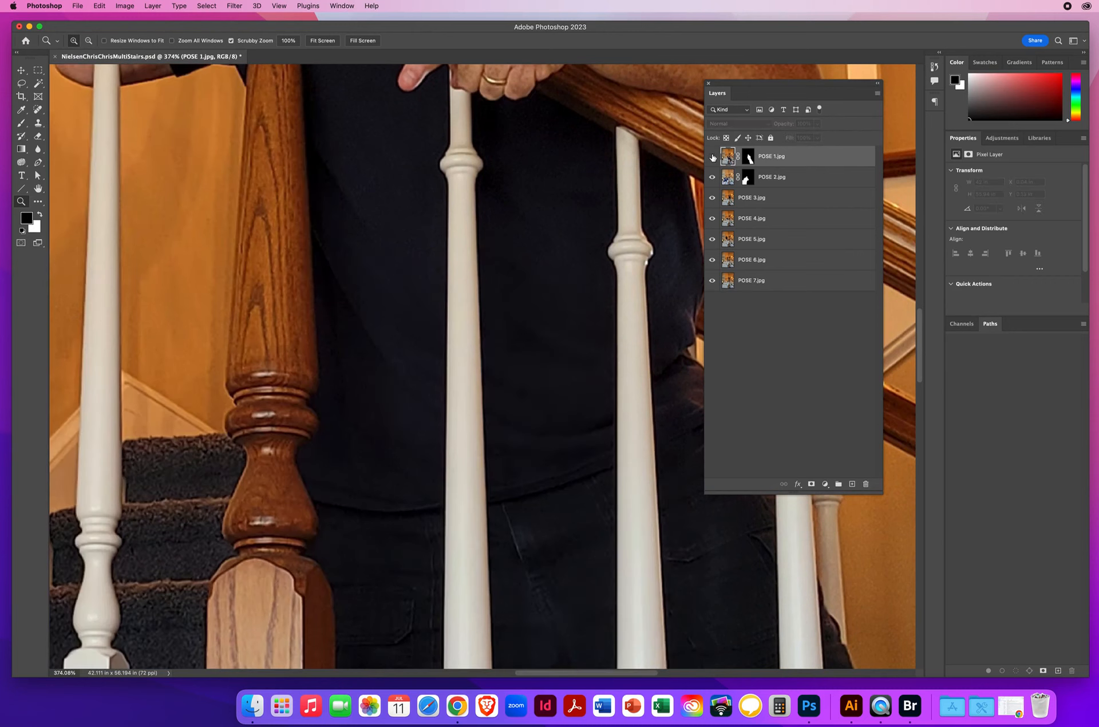
click(713, 156)
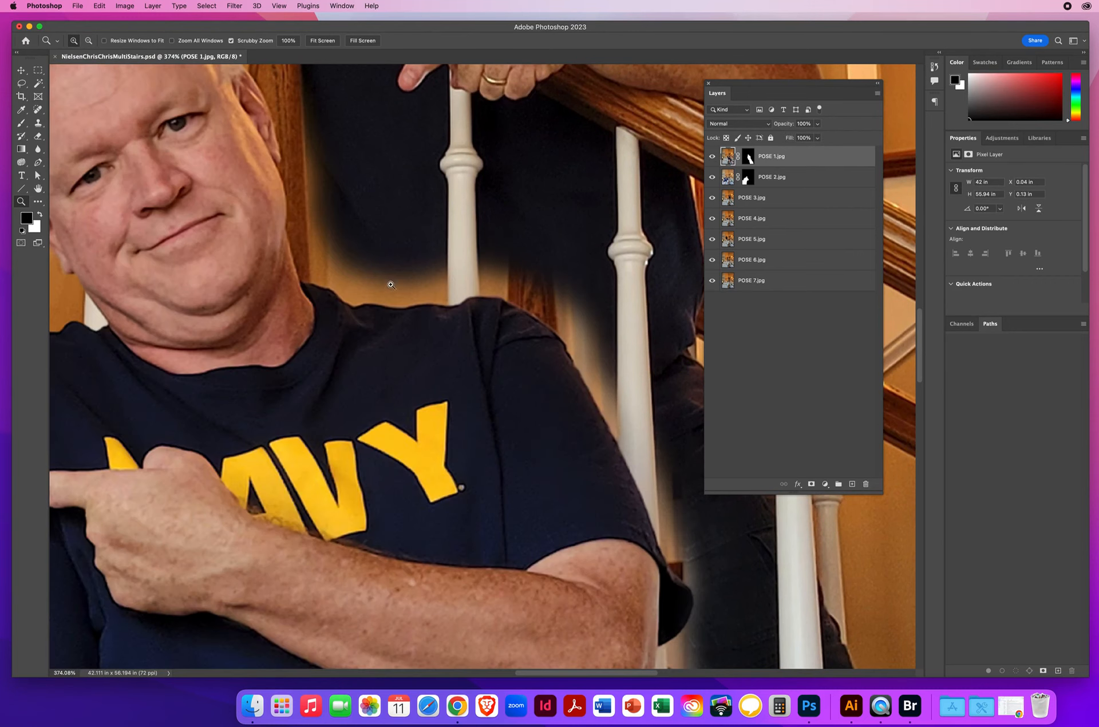
Step: Target the POSE 1 mask, ready a black 20 px brush, and hide layers POSE 2 to POSE 7
click(748, 157)
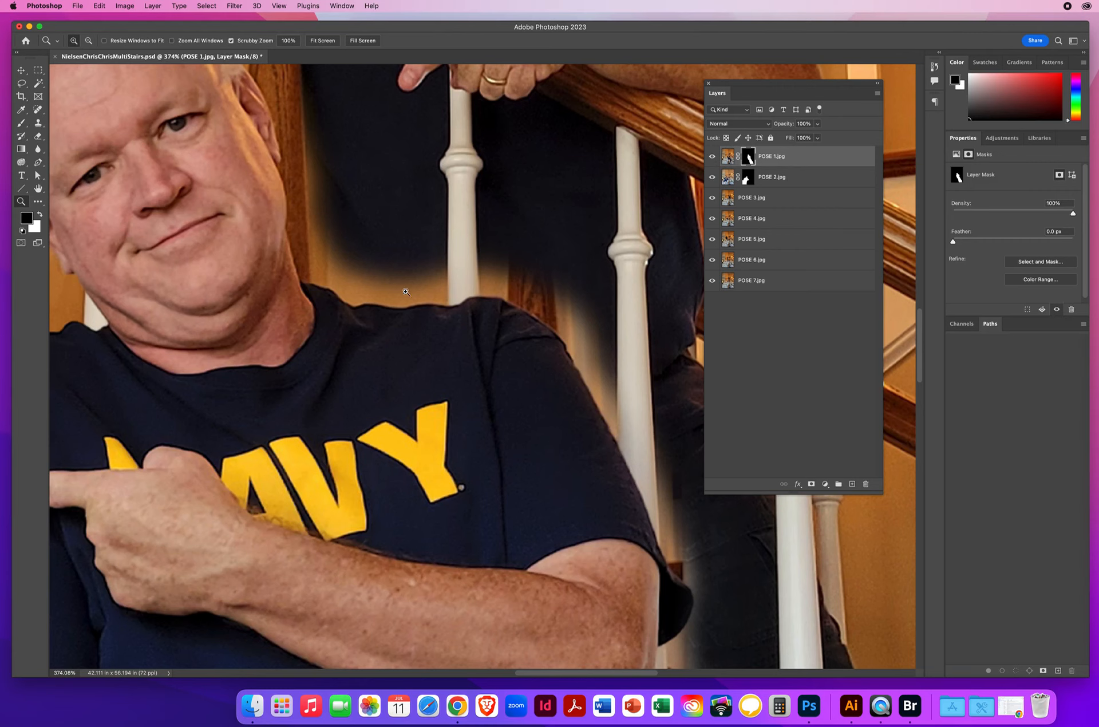
click(713, 157)
click(712, 157)
key(x)
key(x)
click(20, 128)
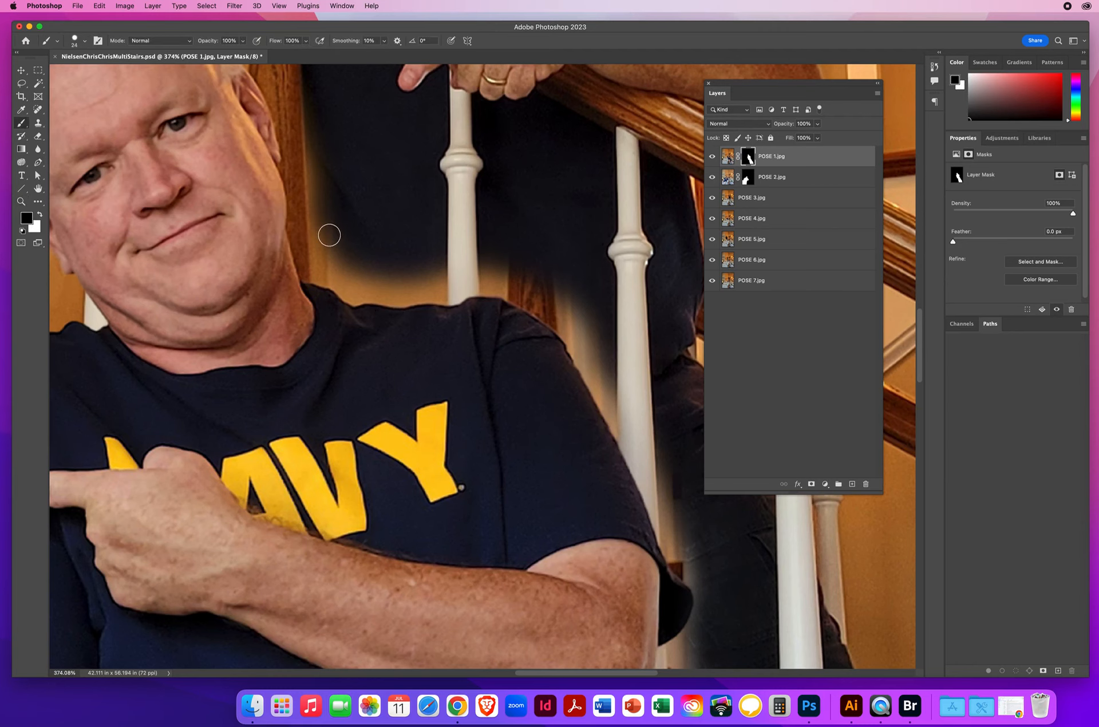
drag(329, 235, 326, 233)
drag(711, 238, 709, 295)
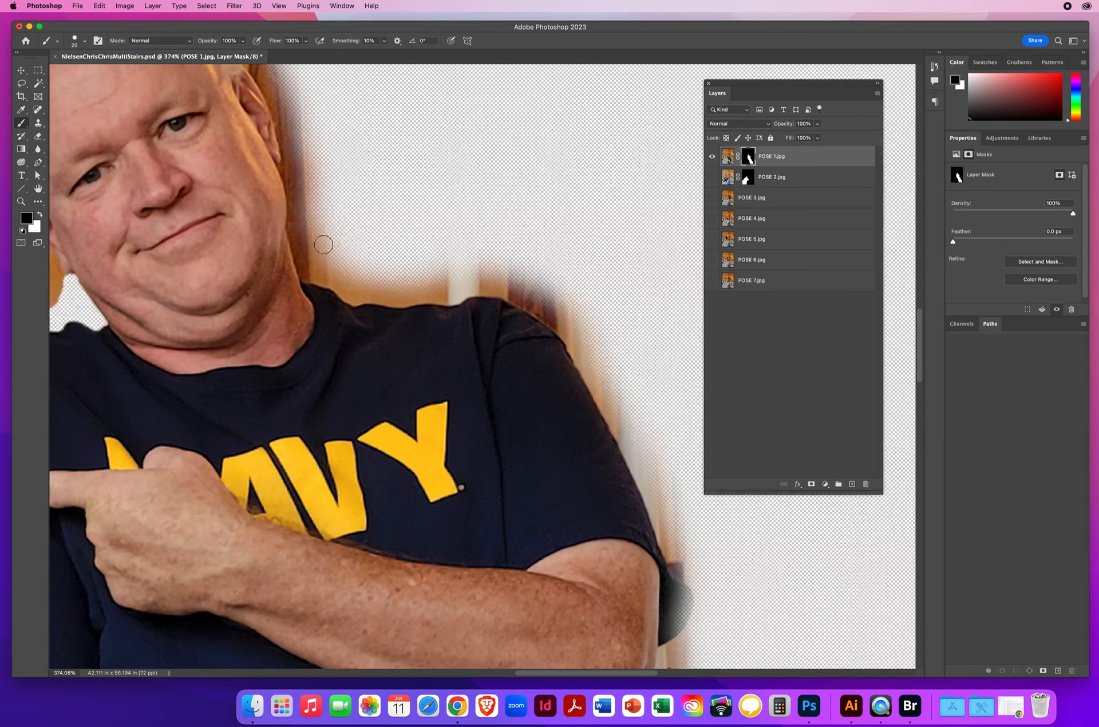
Step: Paint black on the POSE 1 mask along the standing man's neck, shoulder and upper sleeve to clear the leftover background fringe
drag(357, 242, 443, 408)
mouse_move(235, 131)
mouse_down()
mouse_move(302, 178)
mouse_move(360, 261)
mouse_move(393, 429)
mouse_move(387, 408)
mouse_move(444, 463)
mouse_move(535, 462)
mouse_move(434, 439)
mouse_move(395, 400)
mouse_move(385, 282)
mouse_move(365, 234)
mouse_move(256, 127)
mouse_move(349, 150)
mouse_up()
mouse_move(243, 95)
mouse_down()
mouse_move(368, 197)
mouse_move(341, 200)
mouse_up()
mouse_move(400, 259)
mouse_down()
mouse_move(412, 392)
mouse_move(386, 326)
mouse_move(427, 410)
mouse_move(453, 395)
mouse_move(515, 444)
mouse_move(229, 210)
mouse_move(249, 235)
mouse_move(300, 231)
mouse_move(359, 271)
mouse_move(453, 455)
mouse_up()
key(space)
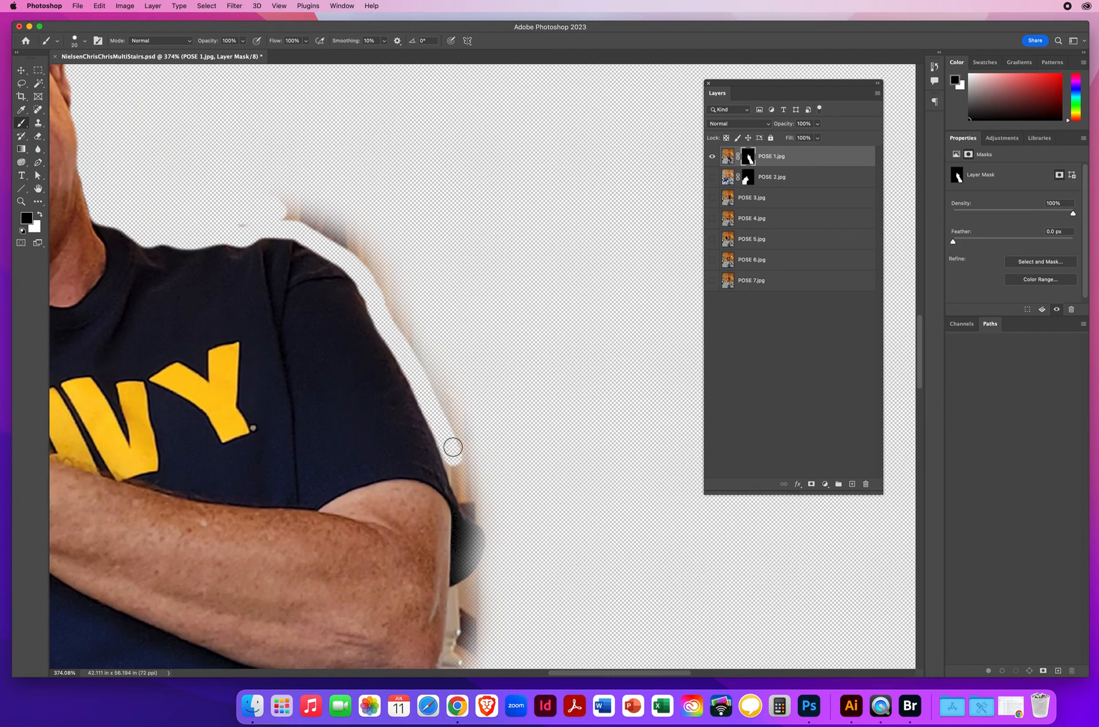
mouse_move(227, 223)
mouse_down()
mouse_move(300, 219)
mouse_move(237, 176)
mouse_up()
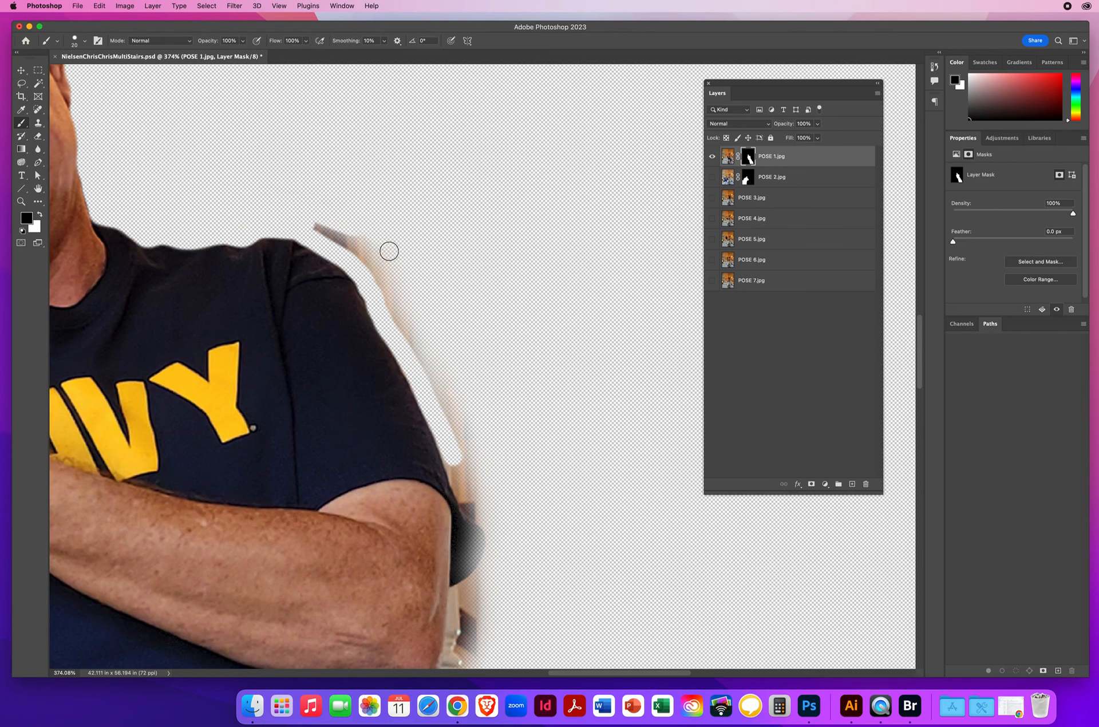
mouse_move(388, 248)
mouse_down()
mouse_move(304, 222)
mouse_move(400, 265)
mouse_up()
mouse_move(450, 328)
mouse_down()
mouse_move(366, 265)
mouse_move(467, 441)
mouse_move(459, 373)
mouse_move(496, 487)
mouse_move(433, 415)
mouse_move(467, 504)
mouse_move(492, 526)
mouse_move(462, 432)
mouse_up()
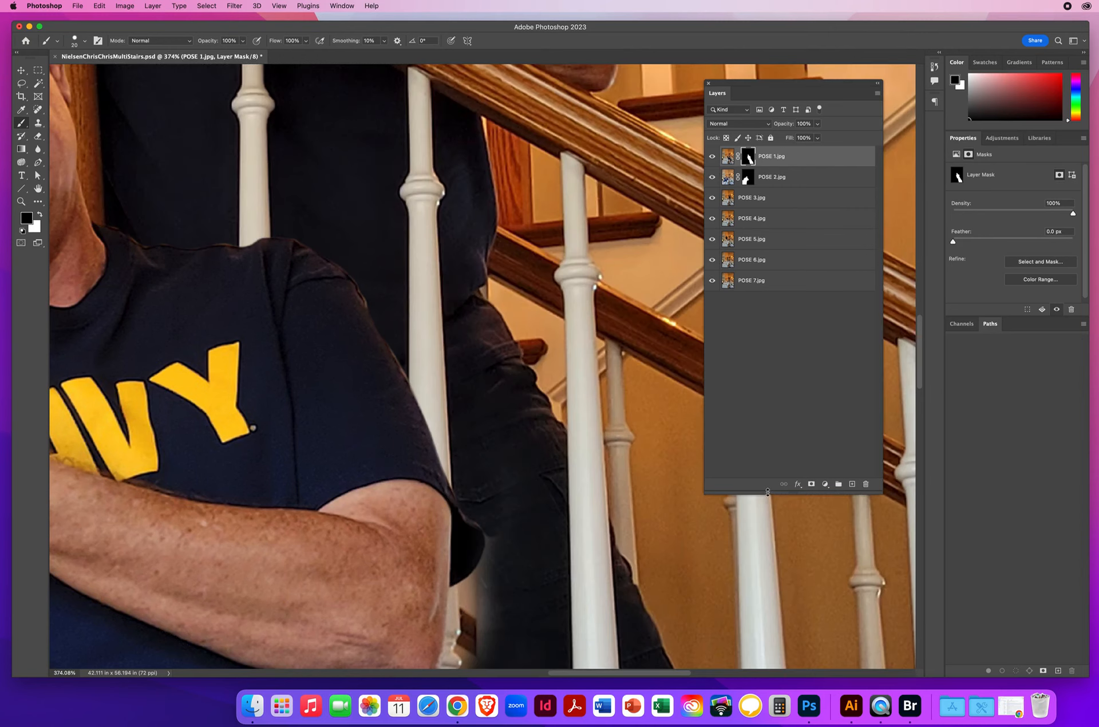
Step: Paint black on the POSE 1 mask beside the standing man's lower sleeve, elbow, waist and hip, checking the edge with the other layers hidden and shown
scroll(452, 506, down, 5)
scroll(452, 506, right, 2)
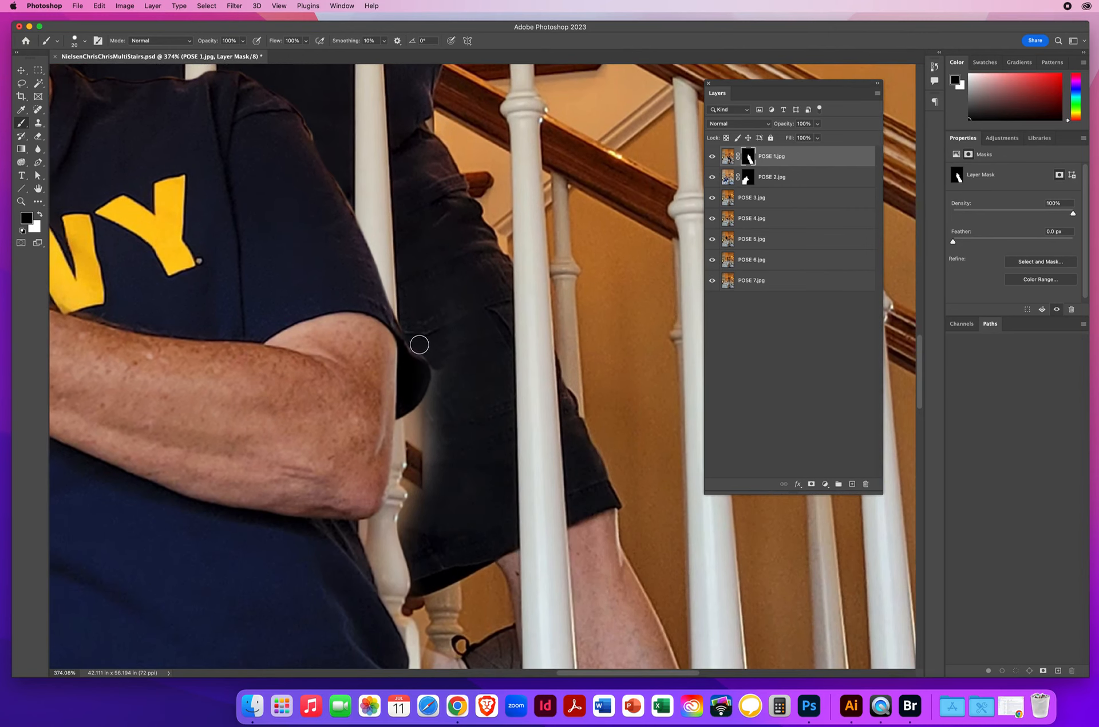
mouse_move(431, 357)
mouse_down()
mouse_move(433, 398)
mouse_move(402, 432)
mouse_move(443, 403)
mouse_move(424, 449)
mouse_move(410, 446)
mouse_move(386, 516)
mouse_move(367, 527)
mouse_move(380, 561)
mouse_move(392, 517)
mouse_move(436, 506)
mouse_up()
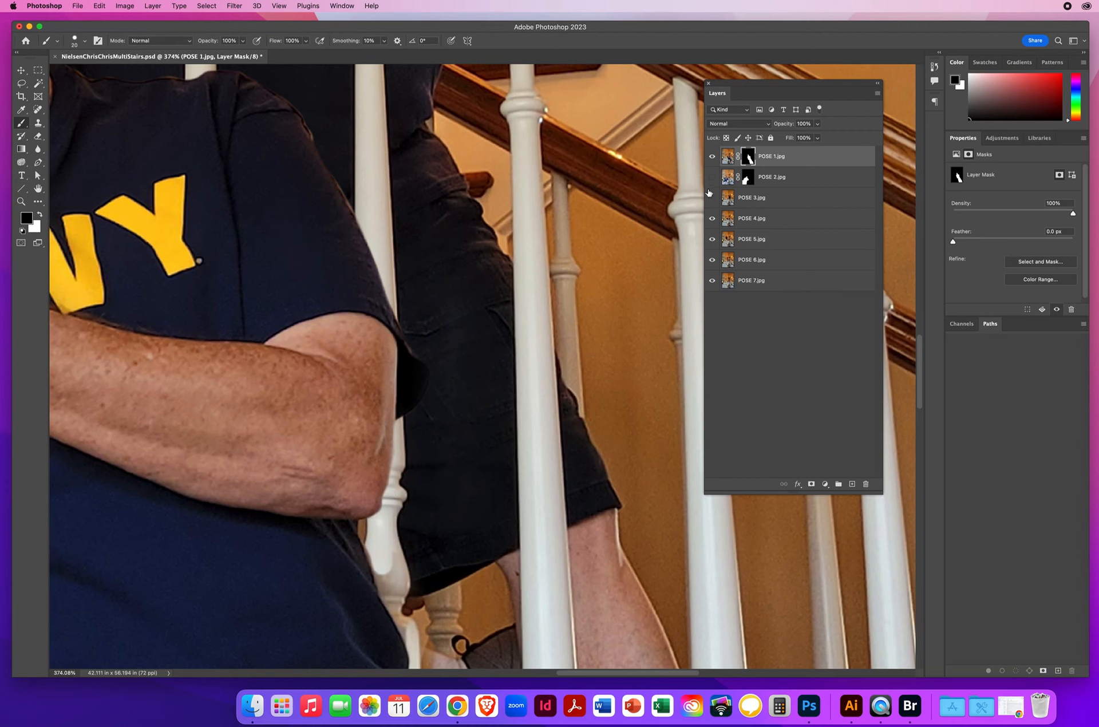
click(710, 281)
scroll(508, 449, down, 10)
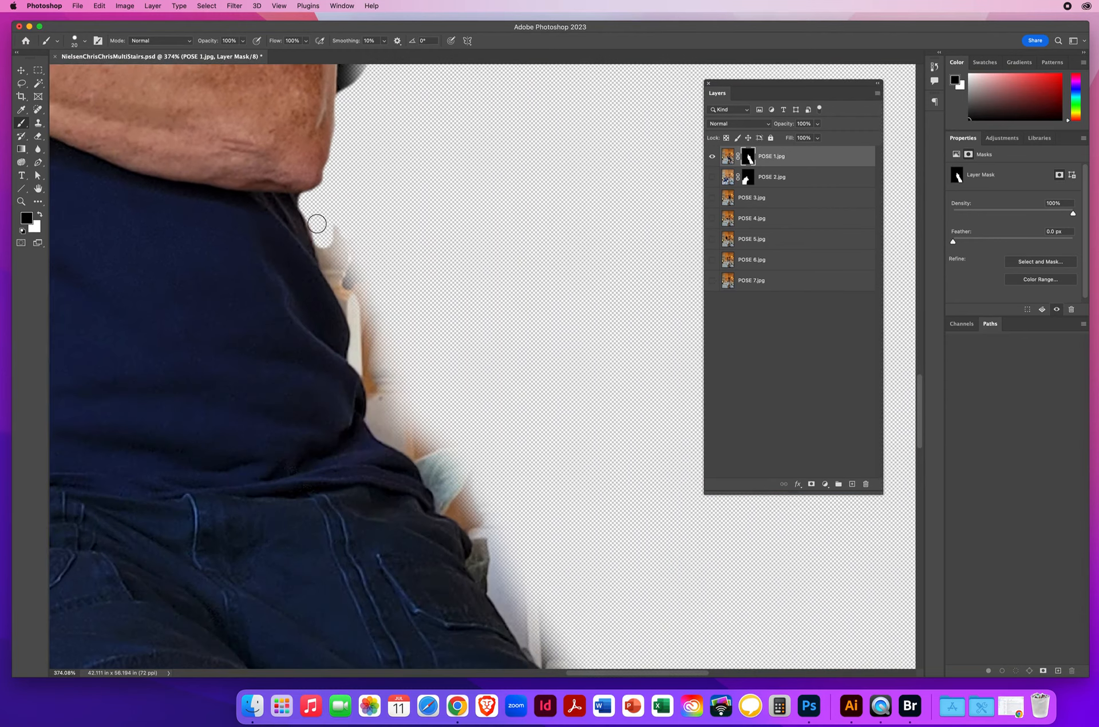
mouse_move(311, 215)
mouse_down()
mouse_move(342, 292)
mouse_move(338, 243)
mouse_move(380, 306)
mouse_move(384, 355)
mouse_move(395, 358)
mouse_move(346, 299)
mouse_move(358, 359)
mouse_move(379, 397)
mouse_move(375, 423)
mouse_move(418, 456)
mouse_move(443, 502)
mouse_move(459, 506)
mouse_move(388, 414)
mouse_move(367, 335)
mouse_move(454, 477)
mouse_move(398, 407)
mouse_move(430, 445)
mouse_move(376, 304)
mouse_move(461, 448)
mouse_move(478, 518)
mouse_move(507, 515)
mouse_move(471, 482)
mouse_move(493, 515)
mouse_move(484, 532)
mouse_up()
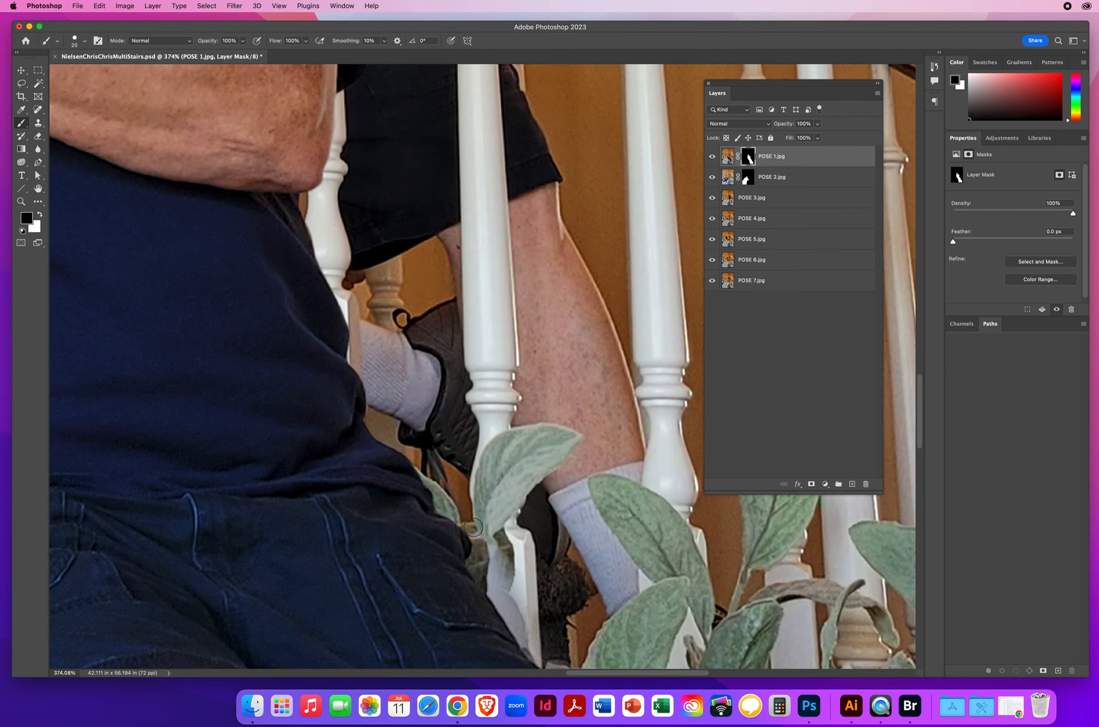
mouse_move(473, 527)
mouse_down()
mouse_move(475, 564)
mouse_move(531, 647)
mouse_move(500, 531)
mouse_move(523, 587)
mouse_move(489, 529)
mouse_move(496, 564)
mouse_up()
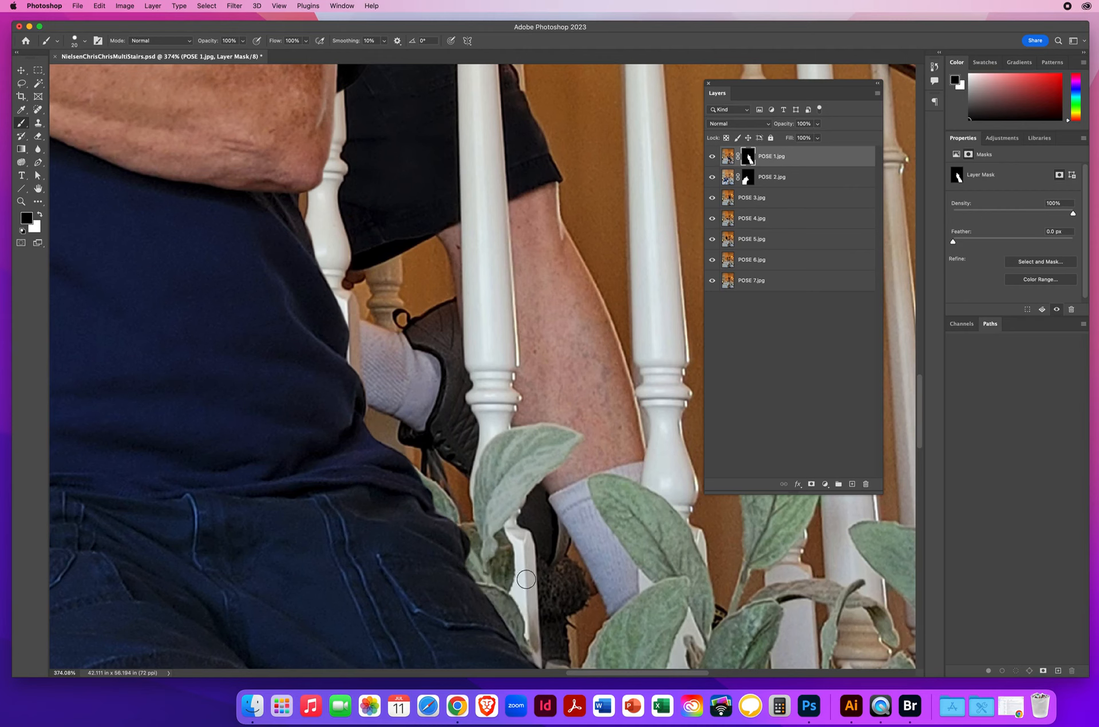
Step: Paint black on the POSE 1 mask around the top of the standing man's head and above his ear, and save the document
scroll(542, 661, down, 5)
scroll(543, 661, right, 4)
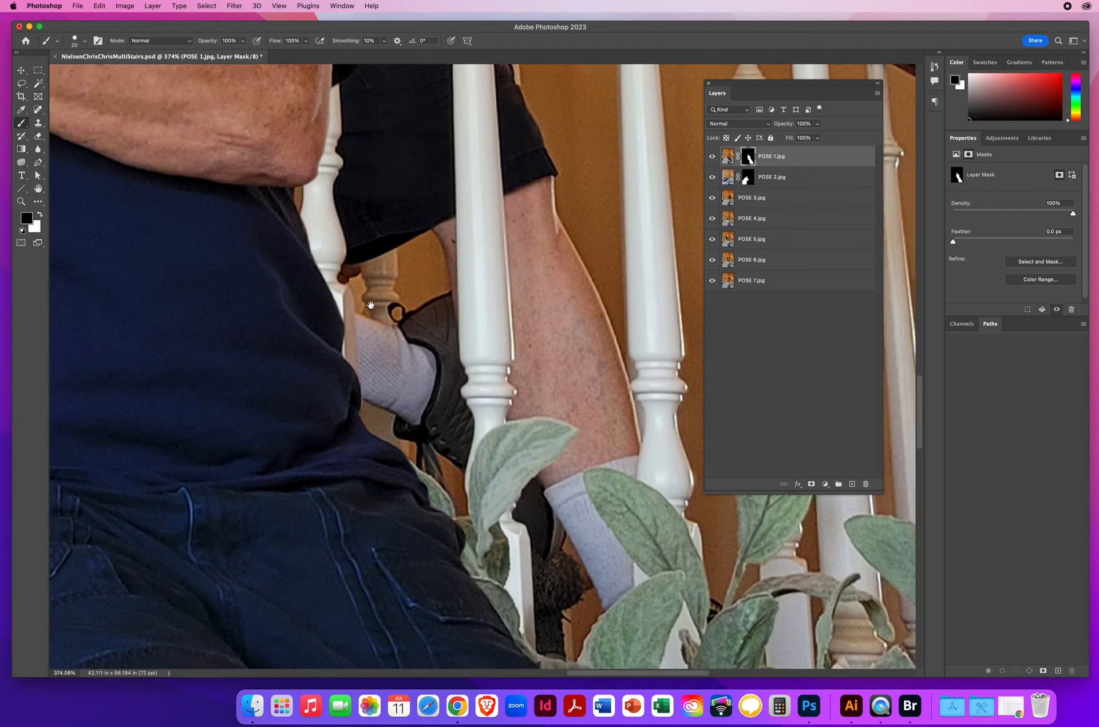
click(21, 201)
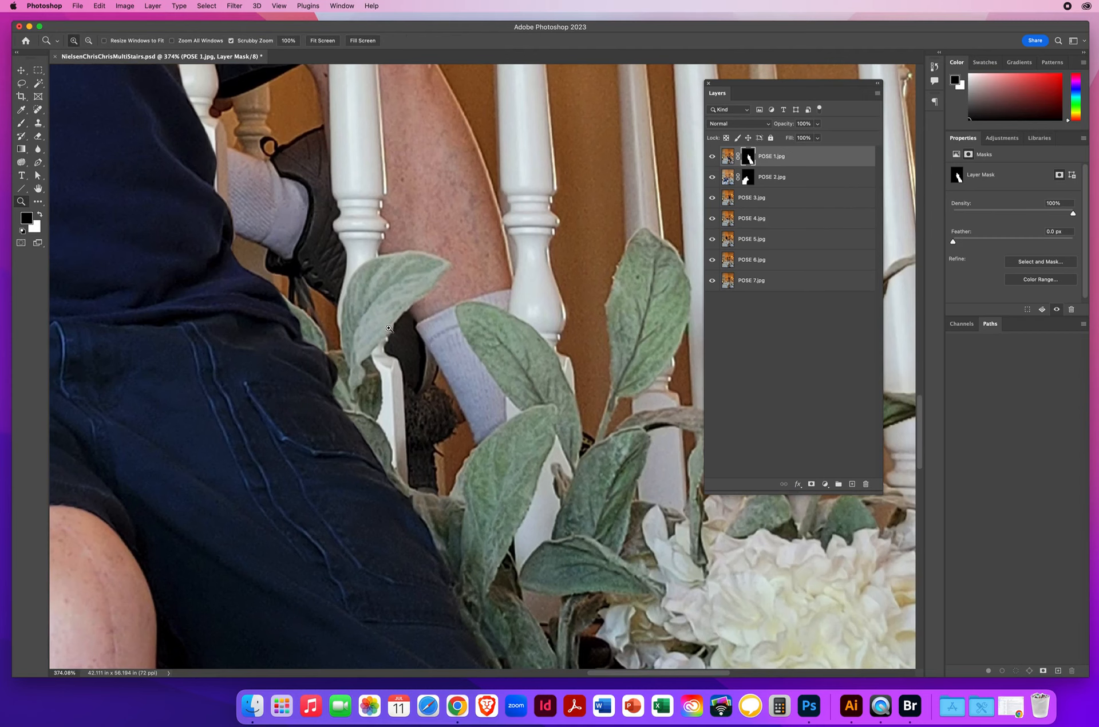
drag(389, 328, 329, 329)
scroll(554, 282, up, 5)
scroll(553, 283, left, 6)
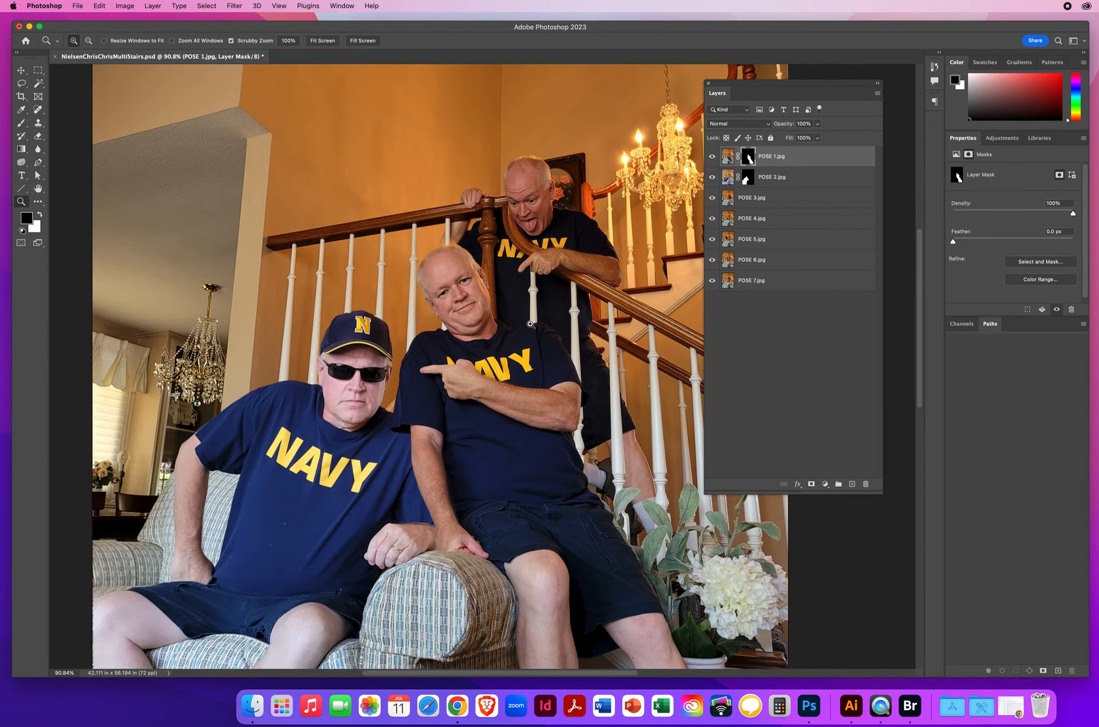
click(479, 271)
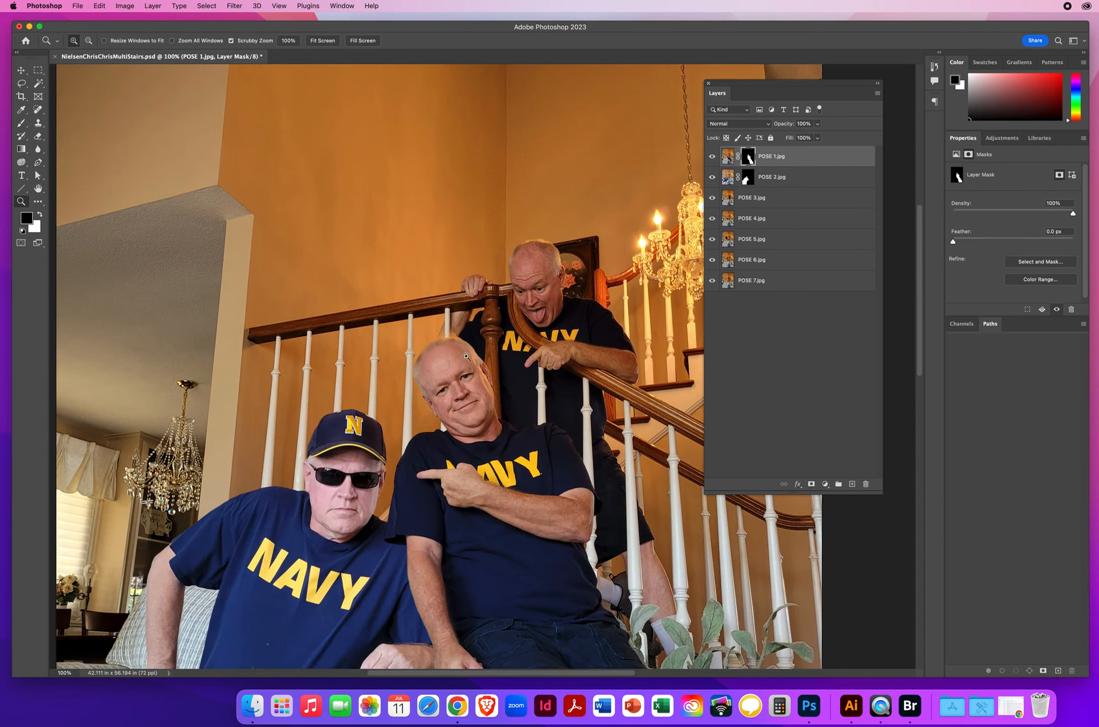
click(472, 377)
click(492, 369)
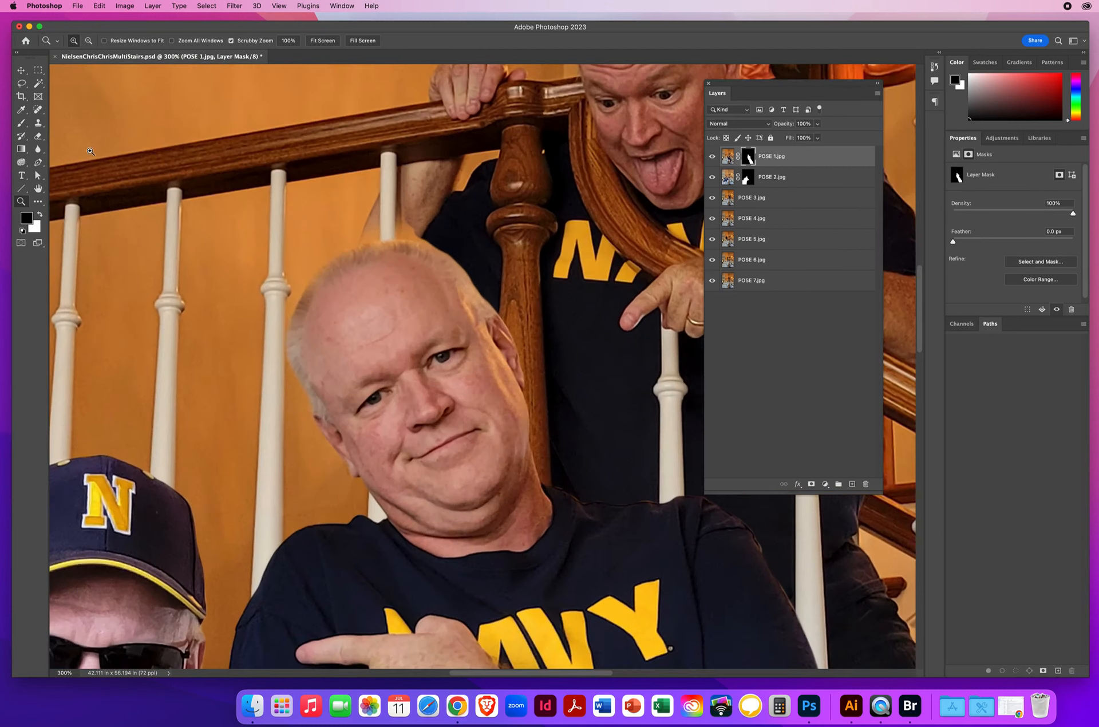
click(28, 124)
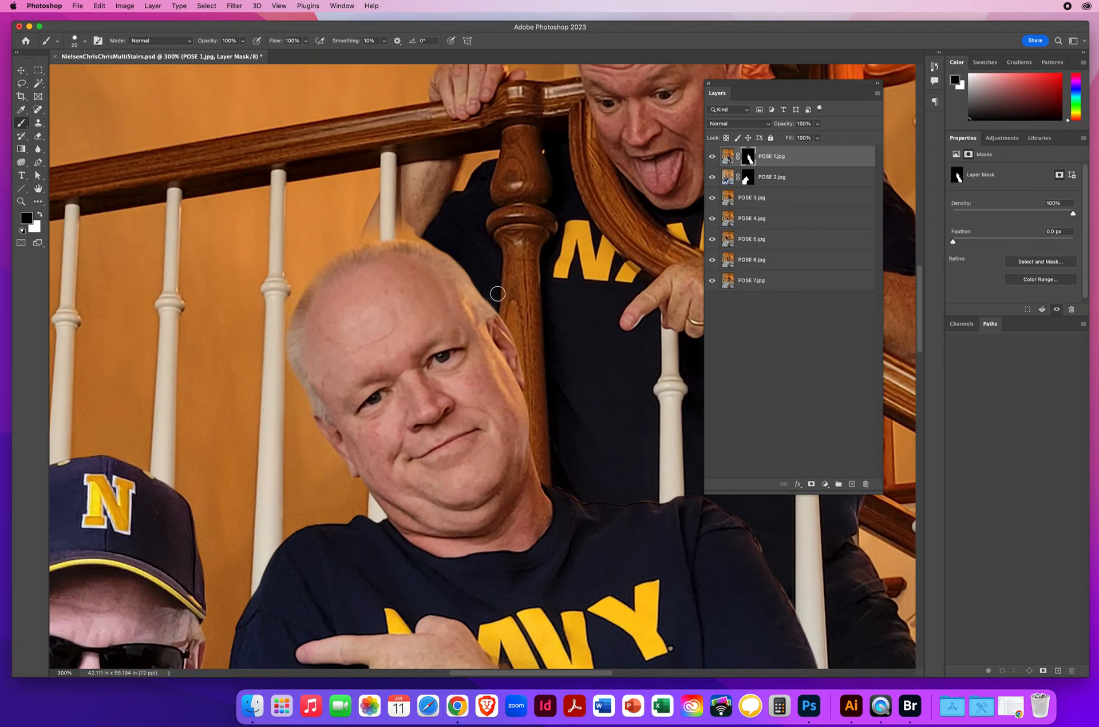
mouse_move(496, 303)
mouse_down()
mouse_move(426, 241)
mouse_move(354, 241)
mouse_move(366, 228)
mouse_move(434, 218)
mouse_up()
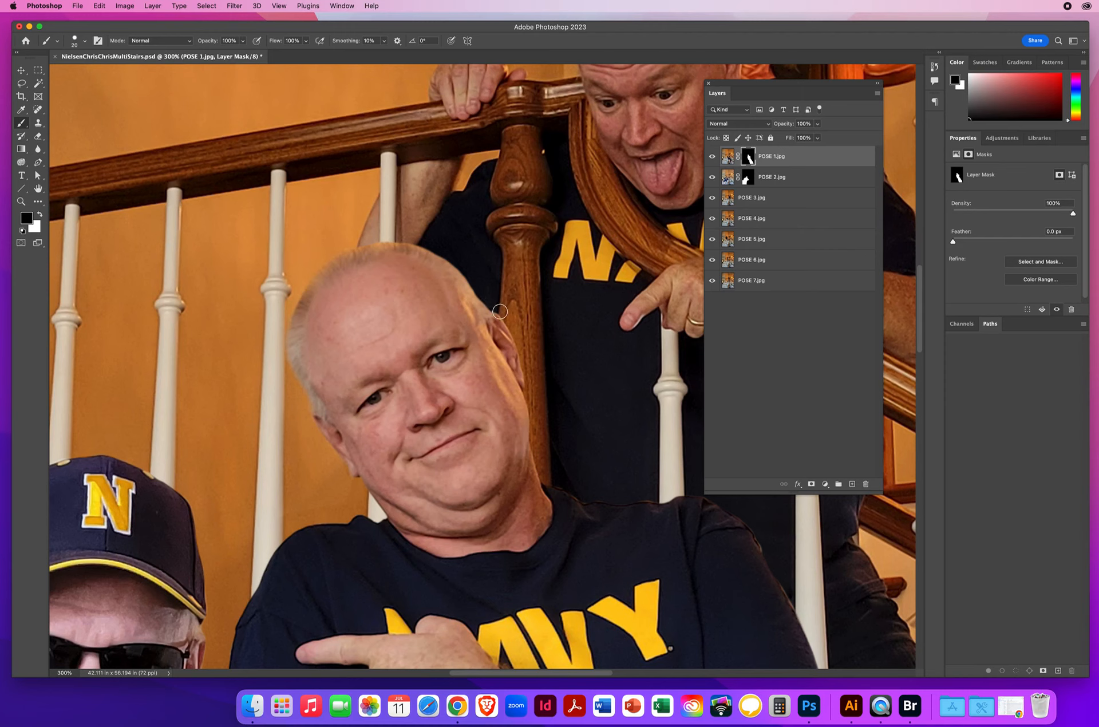
key(super+s)
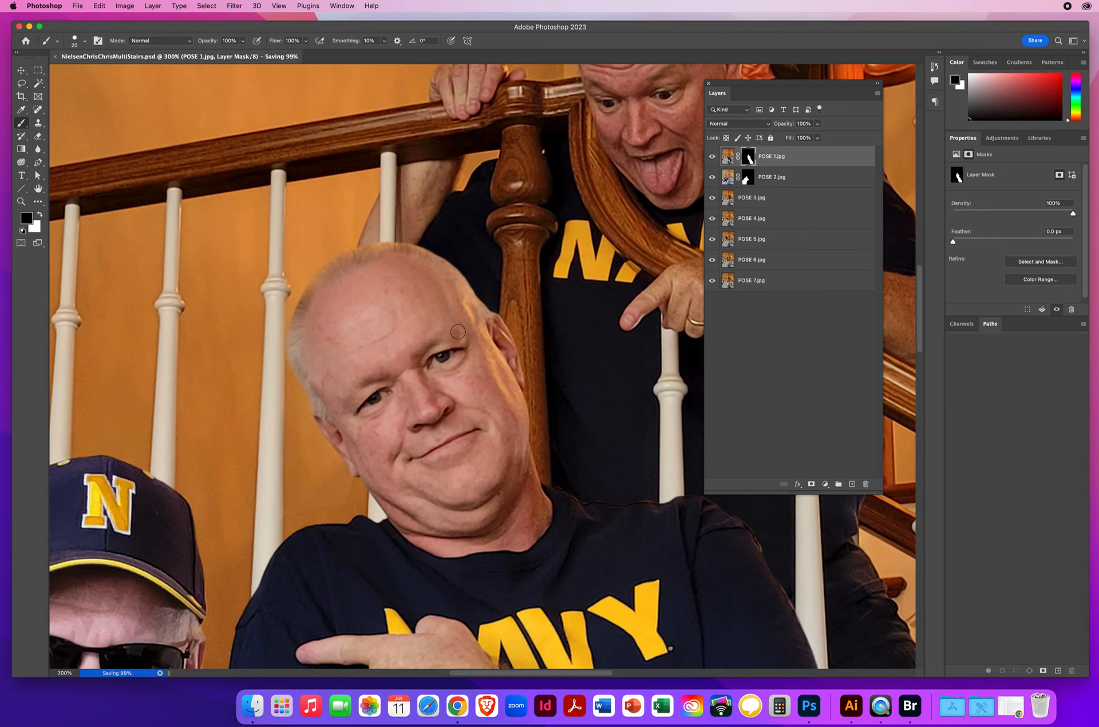
Step: Select the POSE 3 layer, toggle its visibility to check its pose, and add a layer mask that hides all
click(21, 201)
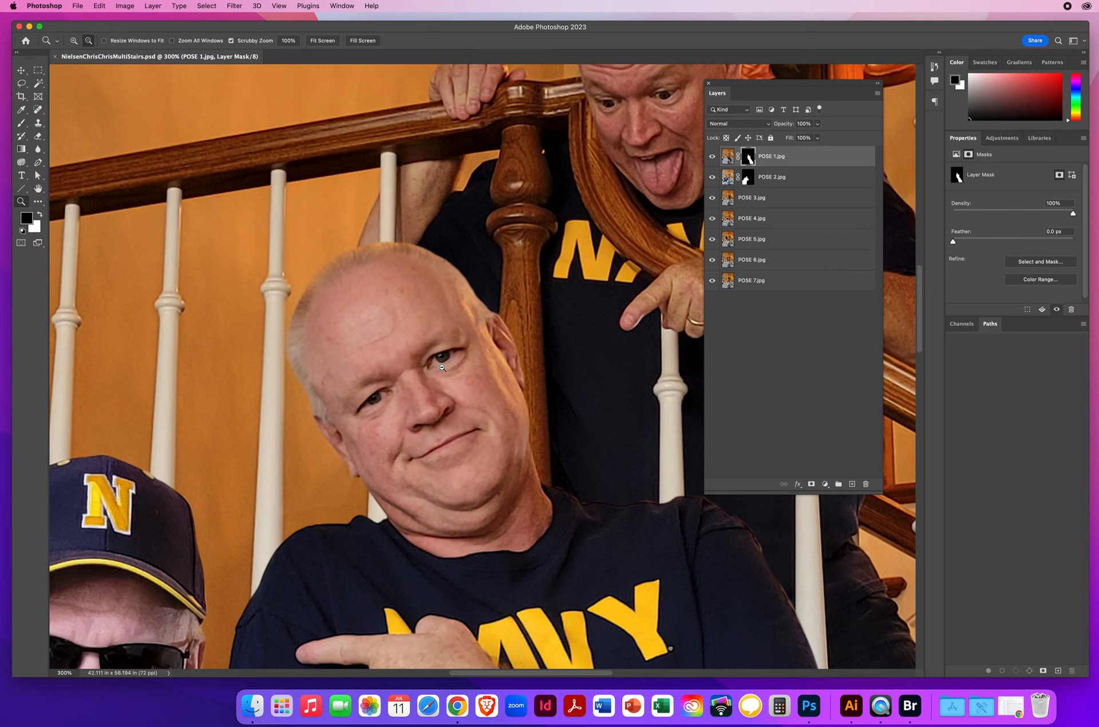
alt+click(534, 366)
alt+click(534, 366)
drag(521, 399, 457, 309)
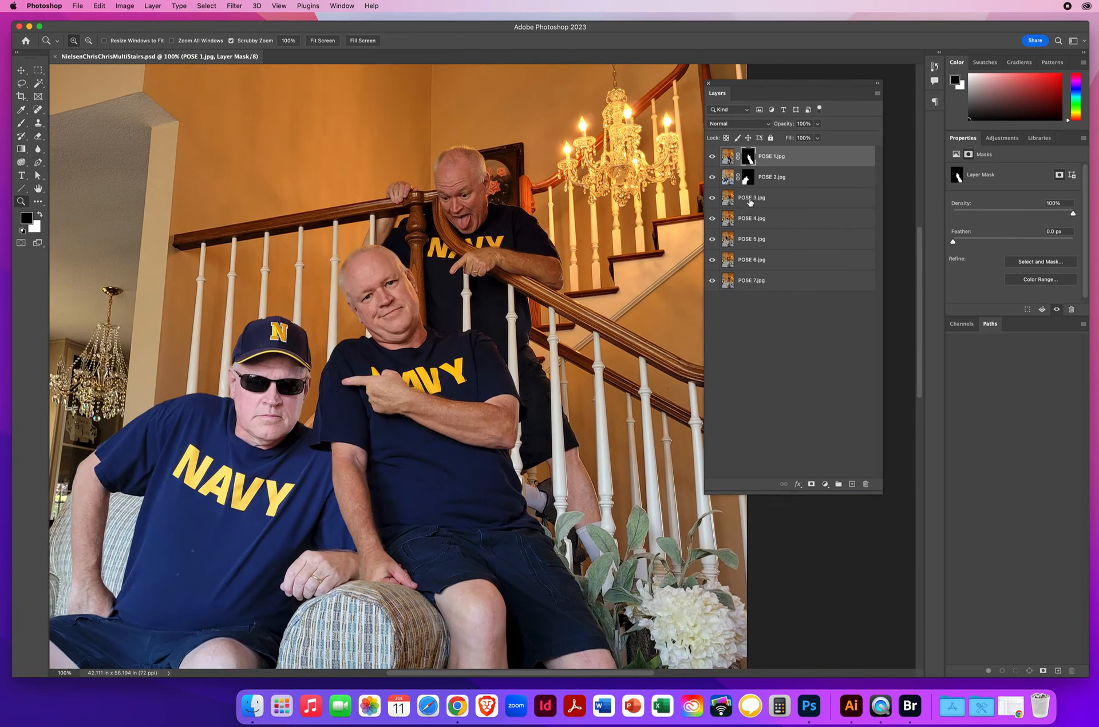
click(751, 201)
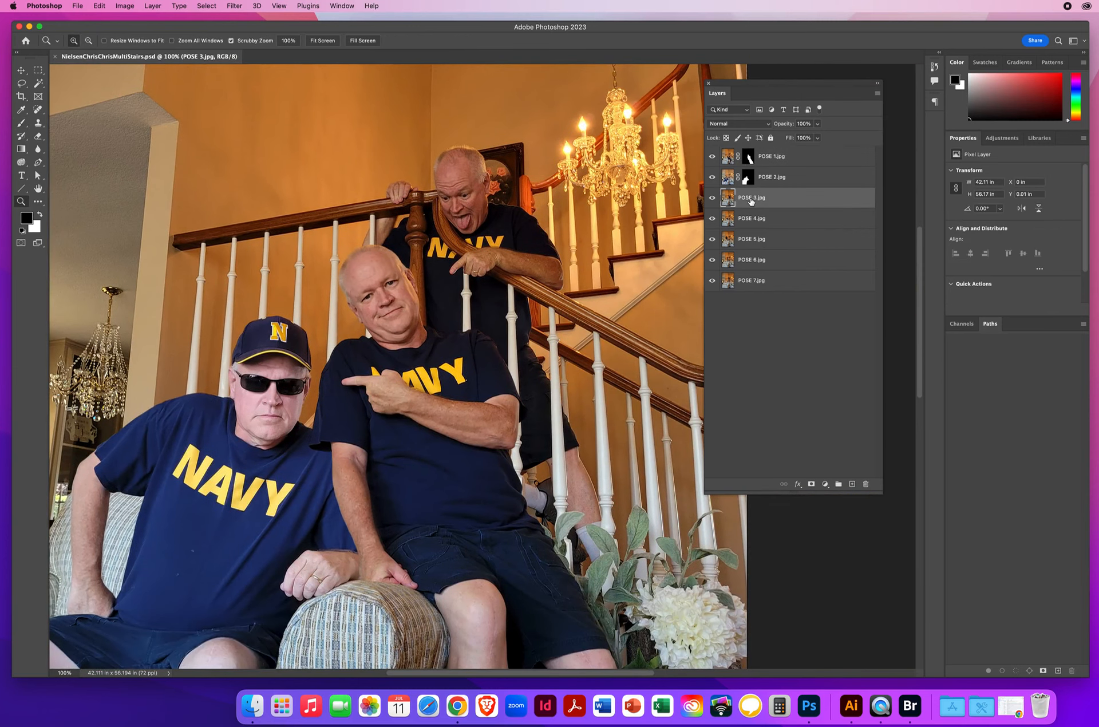
click(712, 198)
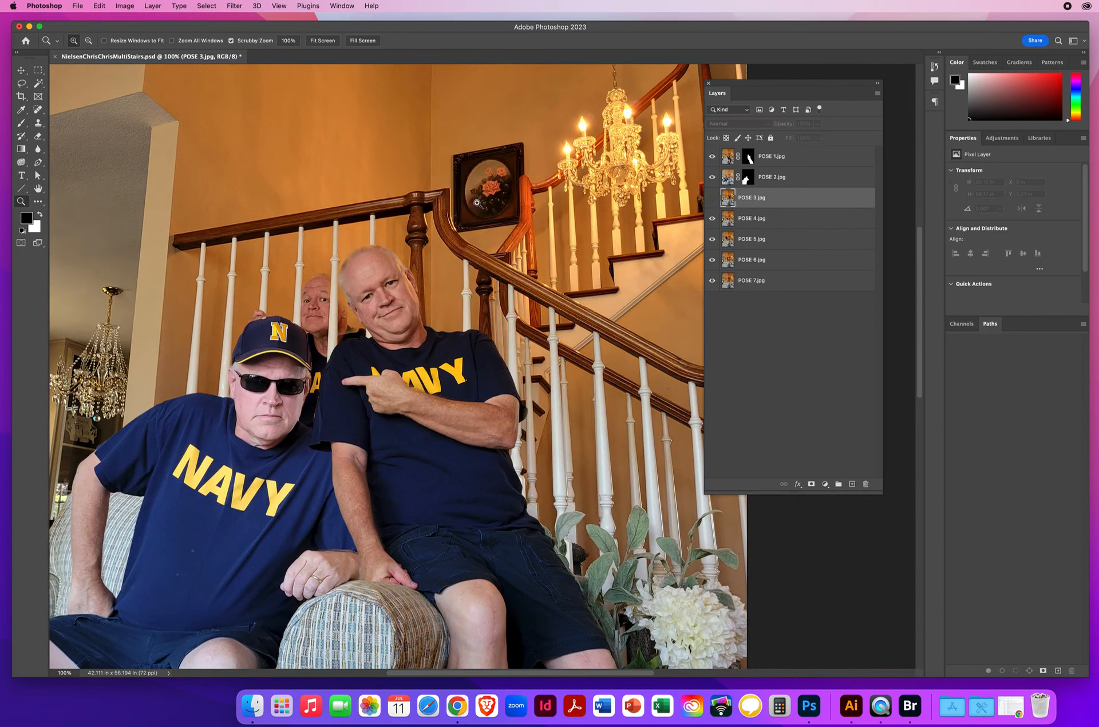
click(711, 198)
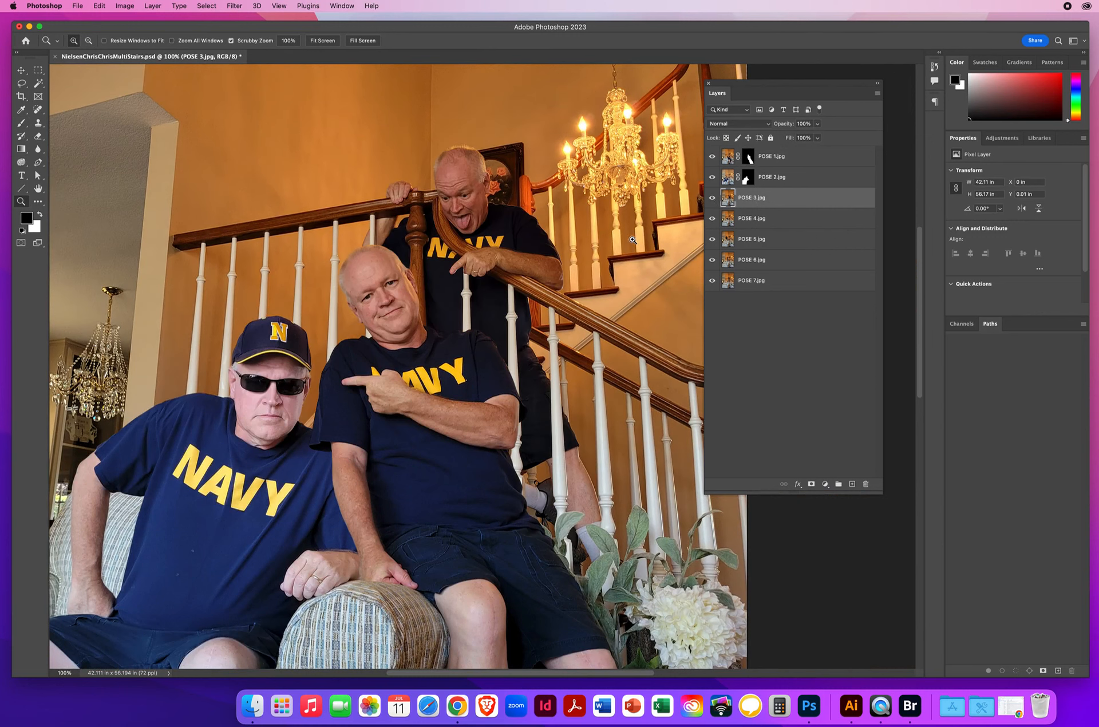
click(145, 6)
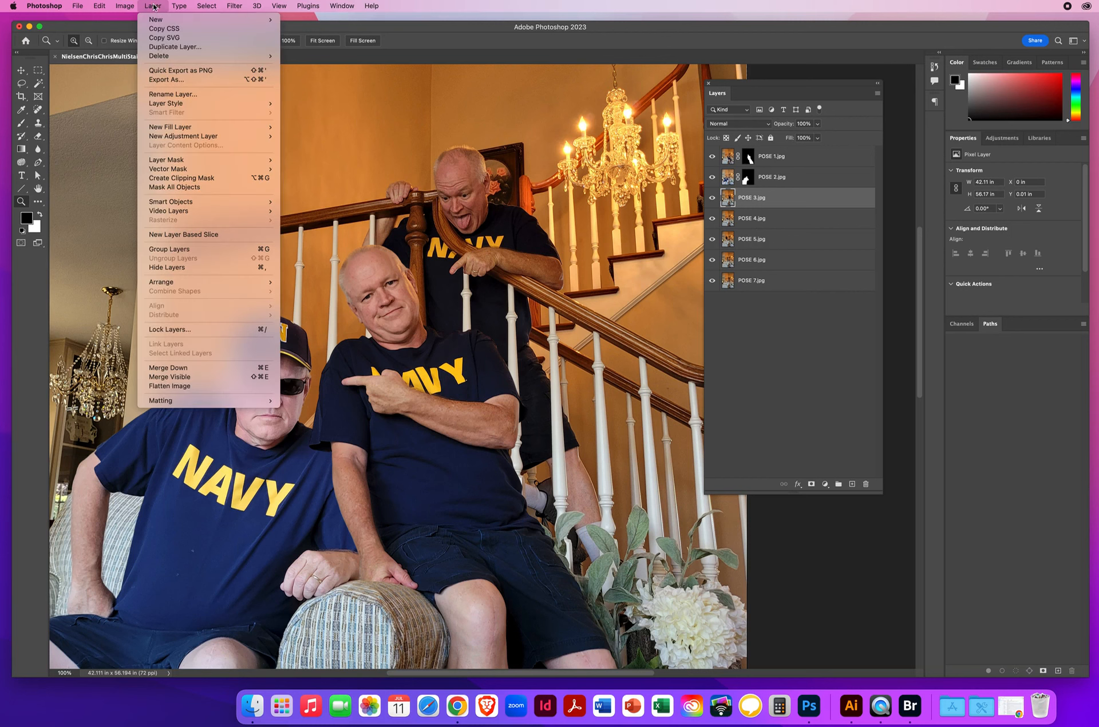
mouse_move(164, 162)
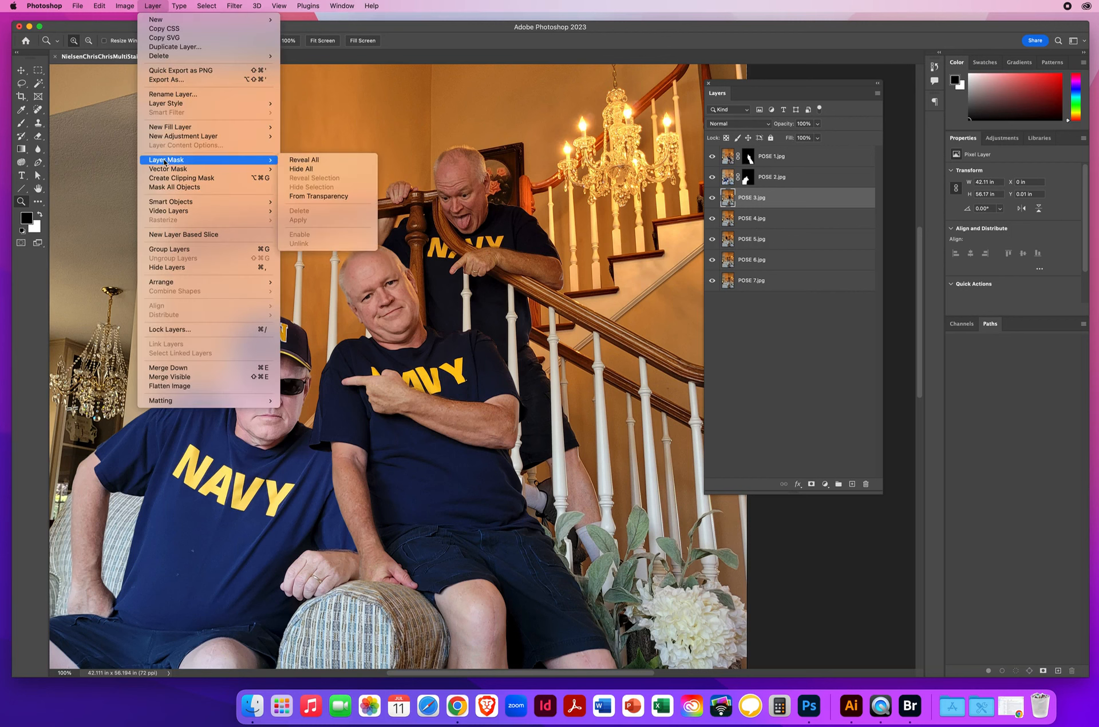
click(298, 169)
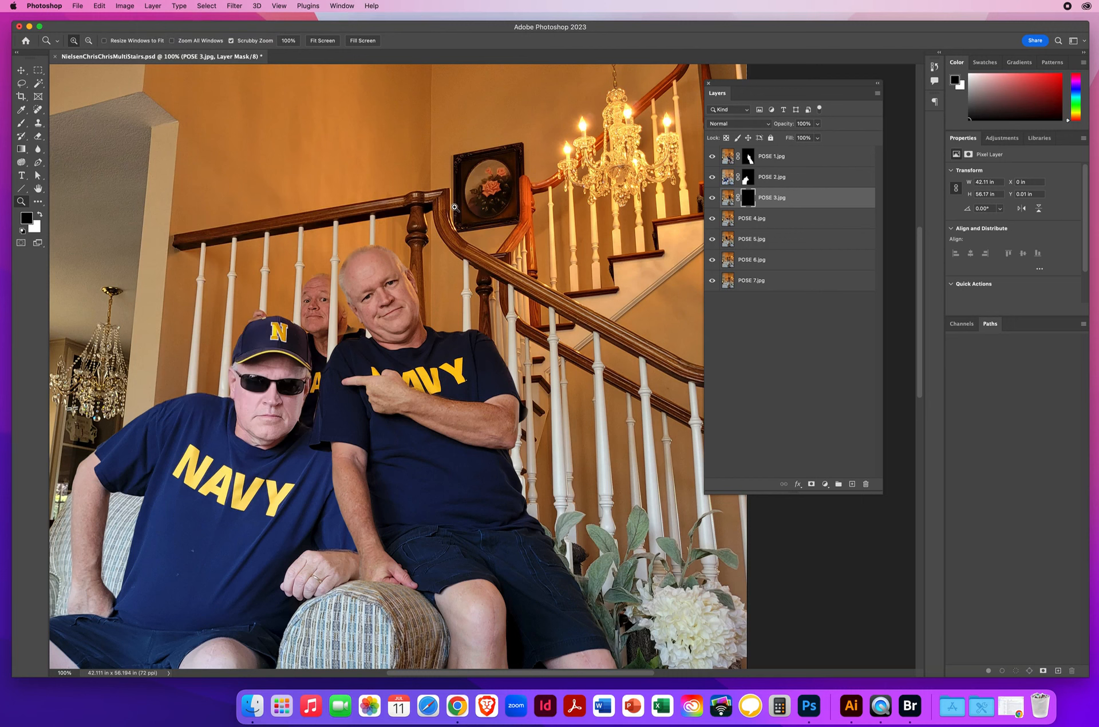
Step: Paint white on the POSE 3 mask to reveal the man leaning over the railing, from his head and pointing arm down to his legs
key(x)
click(21, 124)
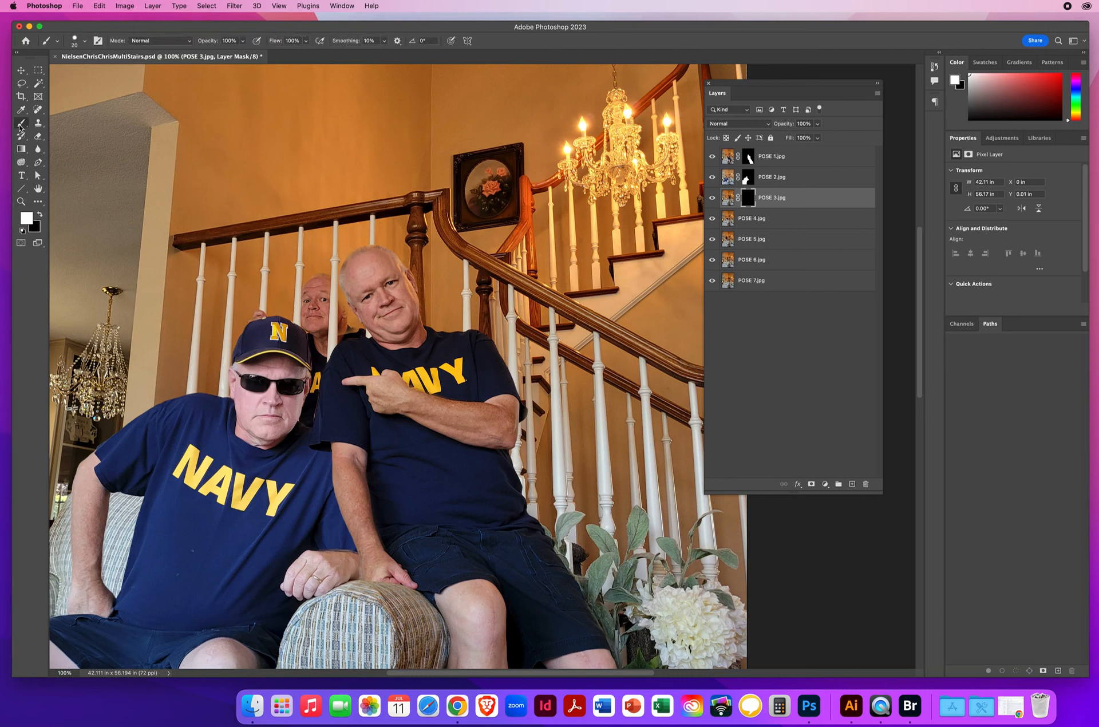
mouse_move(459, 206)
mouse_down()
mouse_move(466, 260)
mouse_move(451, 266)
mouse_move(434, 209)
mouse_move(422, 251)
mouse_move(432, 239)
mouse_move(459, 281)
mouse_move(472, 289)
mouse_move(489, 272)
mouse_move(504, 304)
mouse_up()
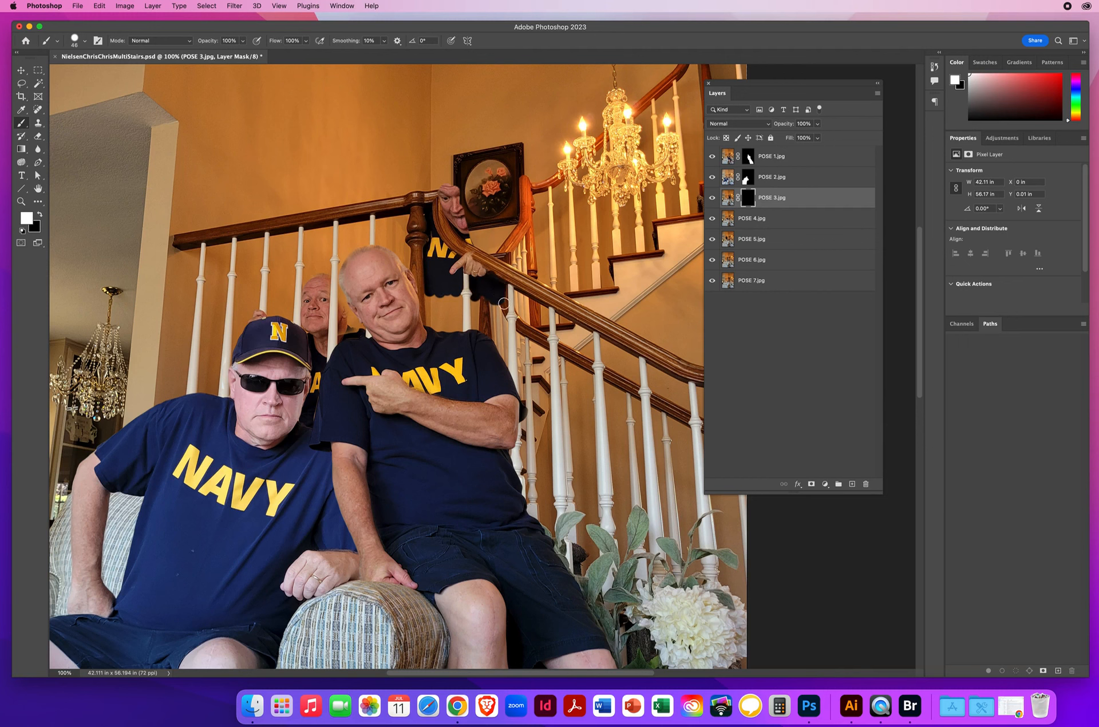
mouse_move(483, 257)
mouse_down()
mouse_move(551, 284)
mouse_move(548, 238)
mouse_move(531, 227)
mouse_up()
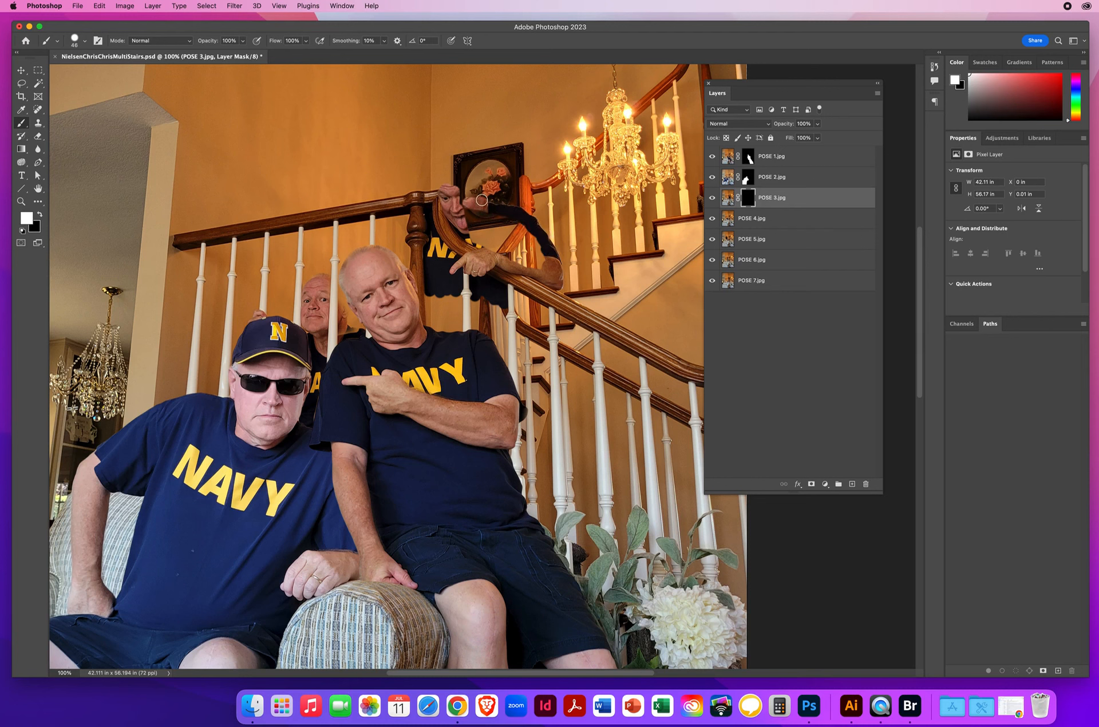
mouse_move(475, 195)
mouse_down()
mouse_move(464, 229)
mouse_move(477, 228)
mouse_move(473, 211)
mouse_move(494, 213)
mouse_move(532, 238)
mouse_move(547, 269)
mouse_move(453, 234)
mouse_move(507, 264)
mouse_move(486, 288)
mouse_move(500, 306)
mouse_move(507, 391)
mouse_move(479, 288)
mouse_move(473, 345)
mouse_move(459, 331)
mouse_move(456, 297)
mouse_move(441, 351)
mouse_move(422, 281)
mouse_up()
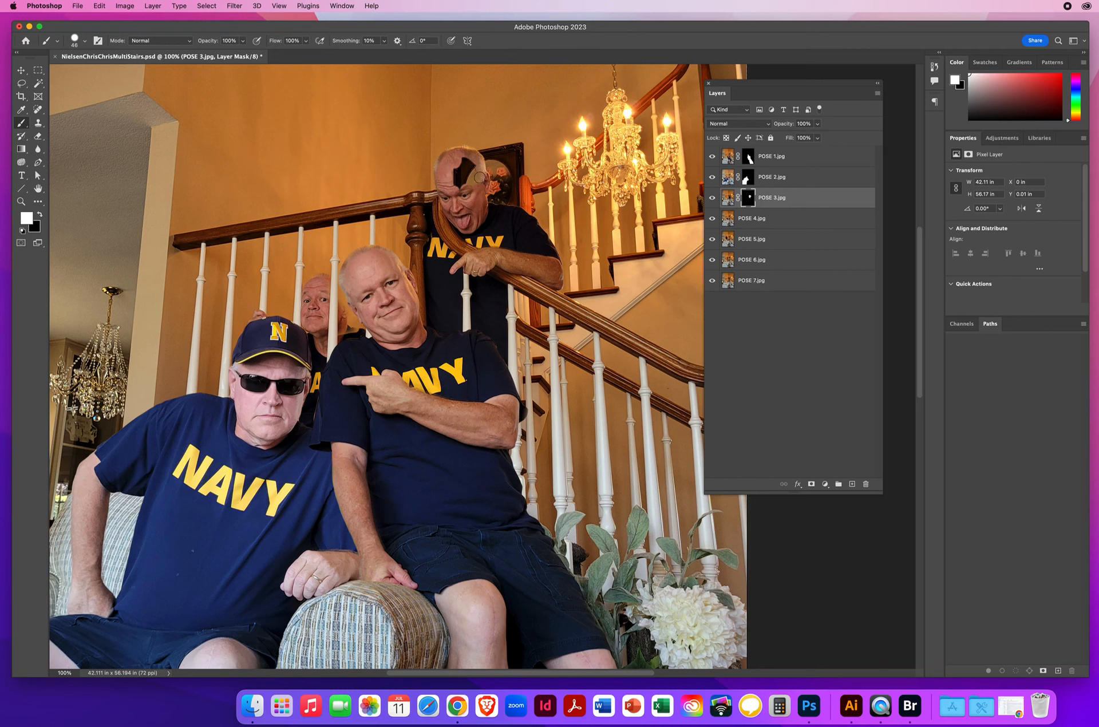
drag(480, 177, 460, 173)
mouse_move(515, 393)
mouse_down()
mouse_move(506, 362)
mouse_move(516, 384)
mouse_move(505, 342)
mouse_move(529, 393)
mouse_move(513, 282)
mouse_move(527, 282)
mouse_move(532, 305)
mouse_move(534, 396)
mouse_move(546, 394)
mouse_move(568, 435)
mouse_move(544, 380)
mouse_move(582, 480)
mouse_move(586, 472)
mouse_move(597, 550)
mouse_move(586, 570)
mouse_move(569, 471)
mouse_move(587, 506)
mouse_move(540, 393)
mouse_move(550, 489)
mouse_move(524, 418)
mouse_move(519, 440)
mouse_move(522, 479)
mouse_move(551, 535)
mouse_move(544, 495)
mouse_up()
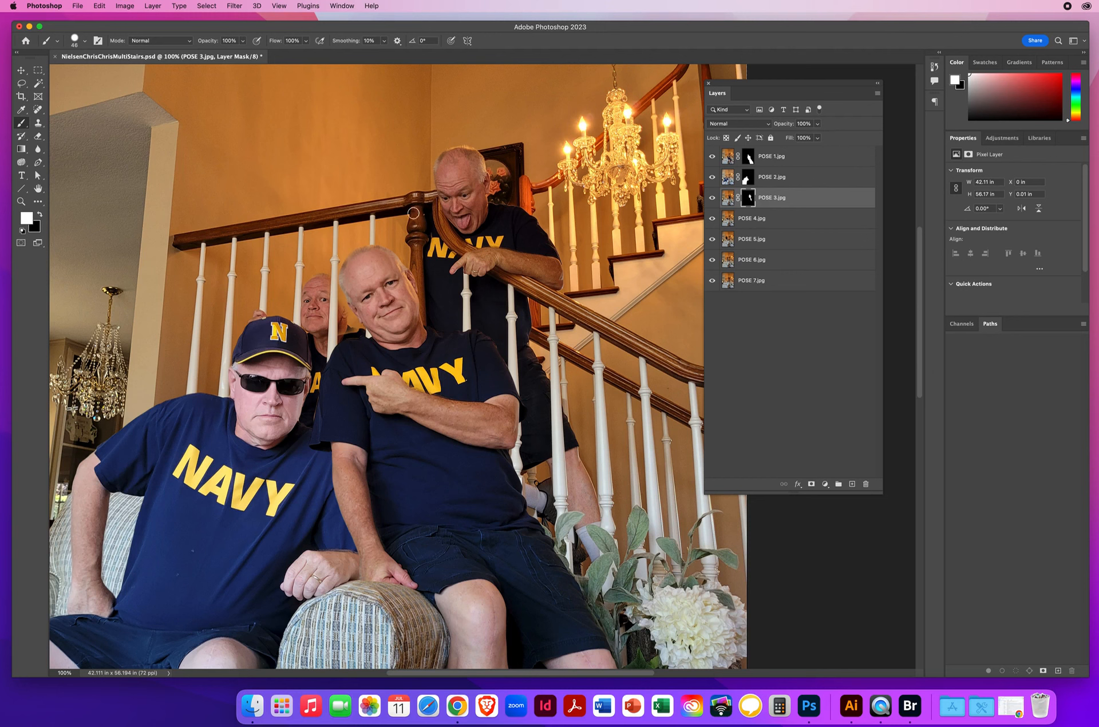
Step: Toggle the POSE 3 mask off and on, and paint white on it to reveal the man's hand and arm at the newel post
shift+click(749, 199)
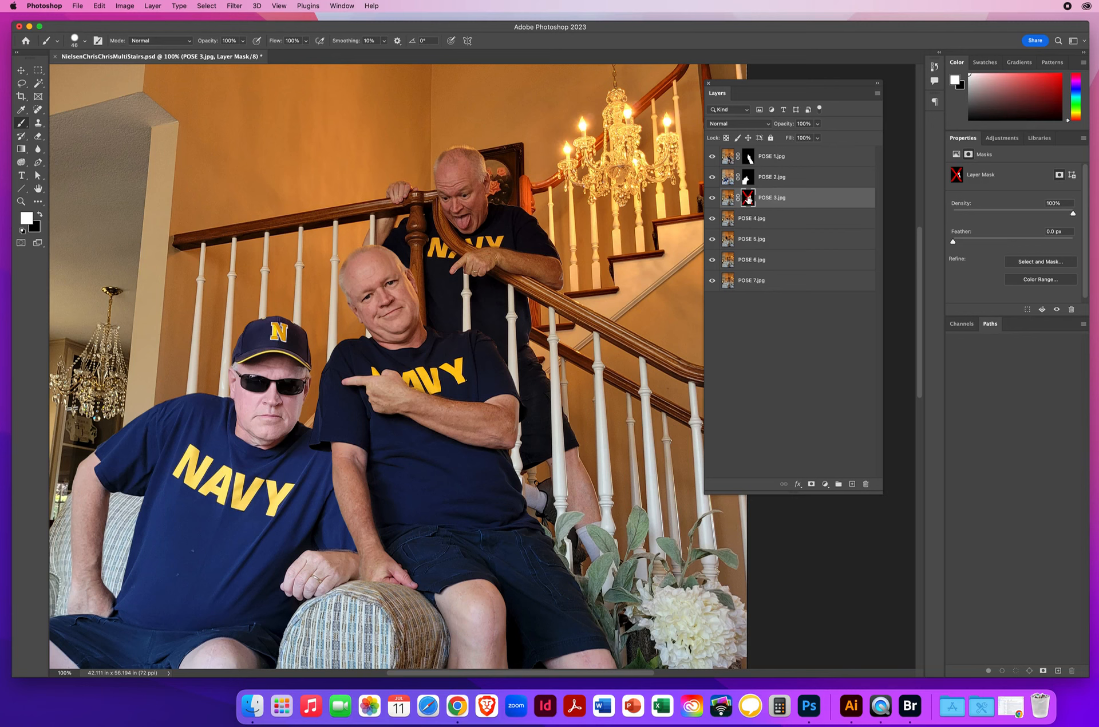
shift+click(748, 198)
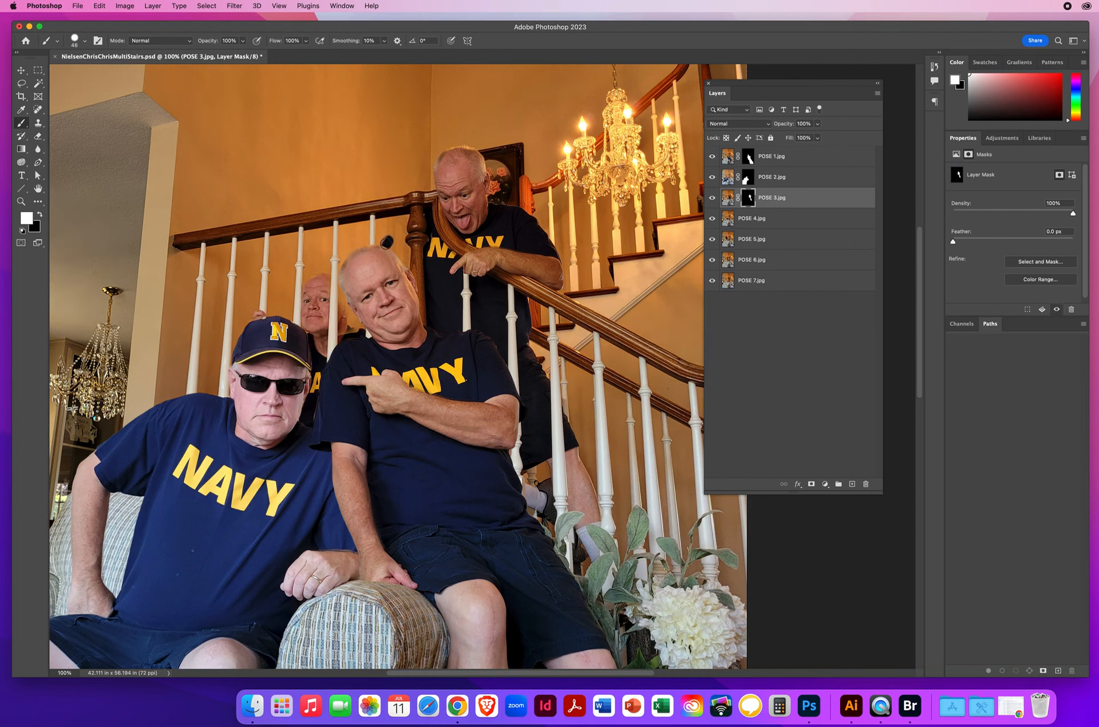
drag(392, 252, 403, 268)
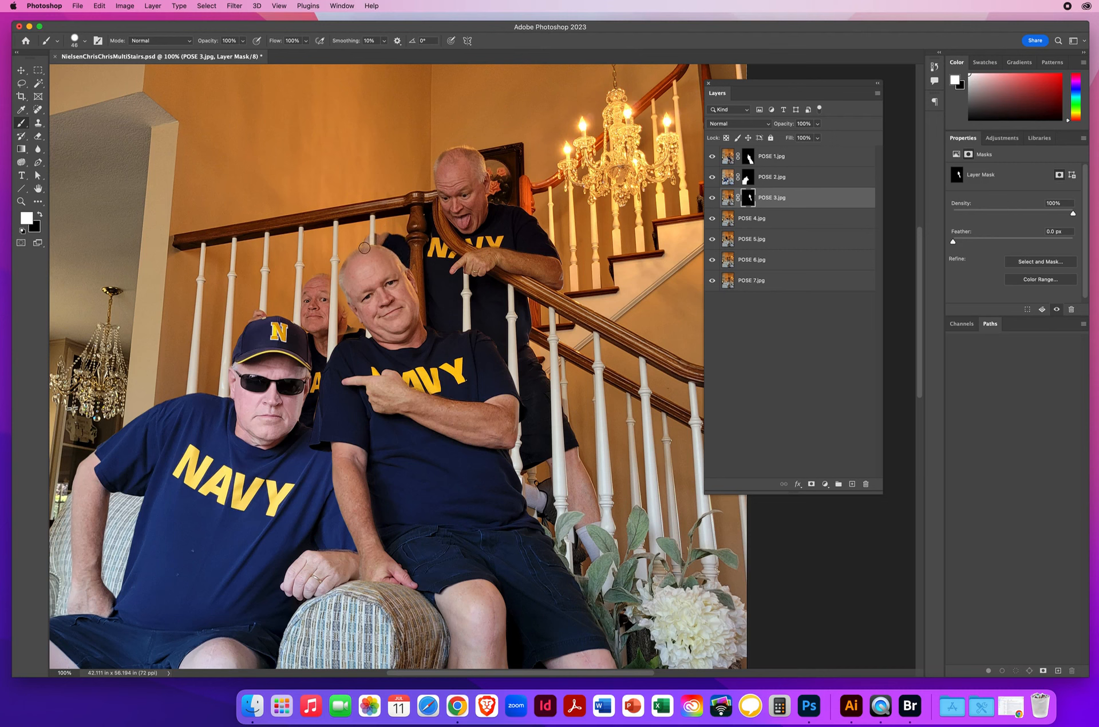
drag(382, 219, 403, 225)
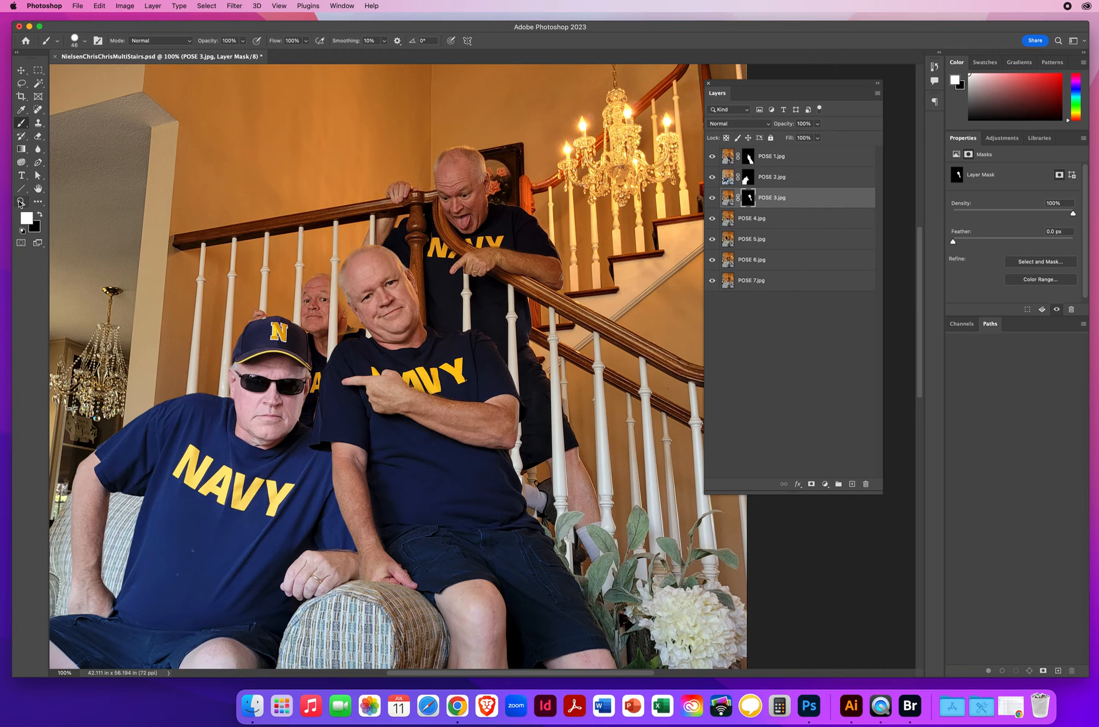
Step: Toggle the visibility of the POSE 3, POSE 2 and POSE 1 layers to check which one covers the man behind the balusters
click(20, 202)
alt+click(541, 375)
scroll(546, 376, down, 2)
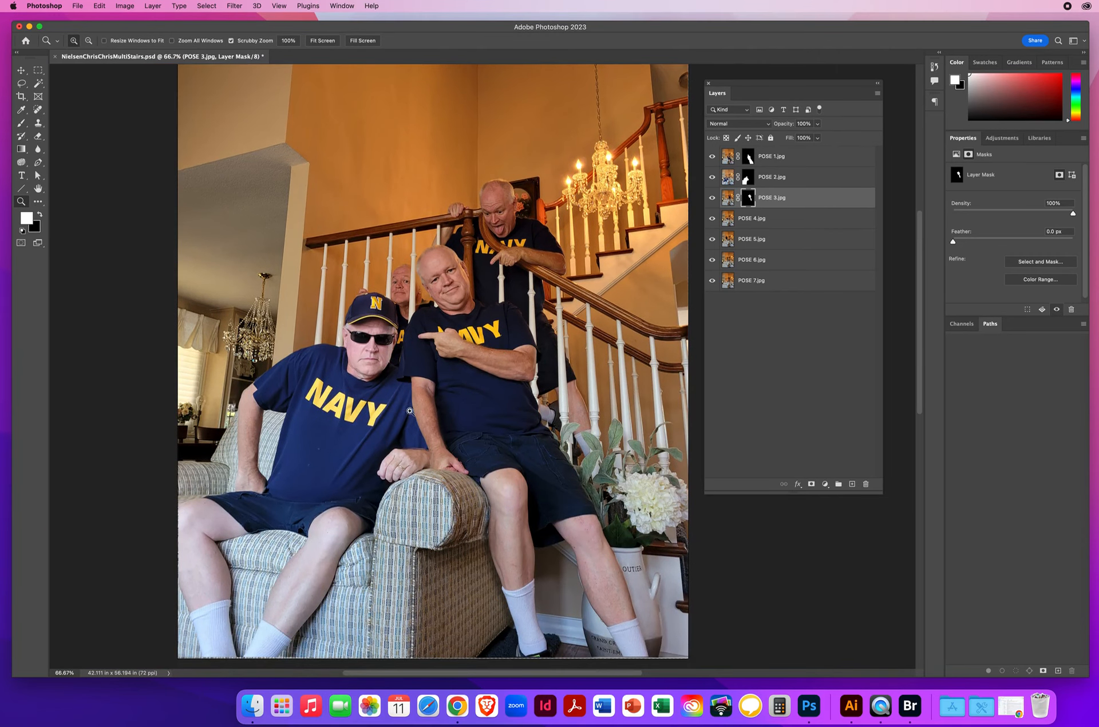
drag(399, 287, 487, 265)
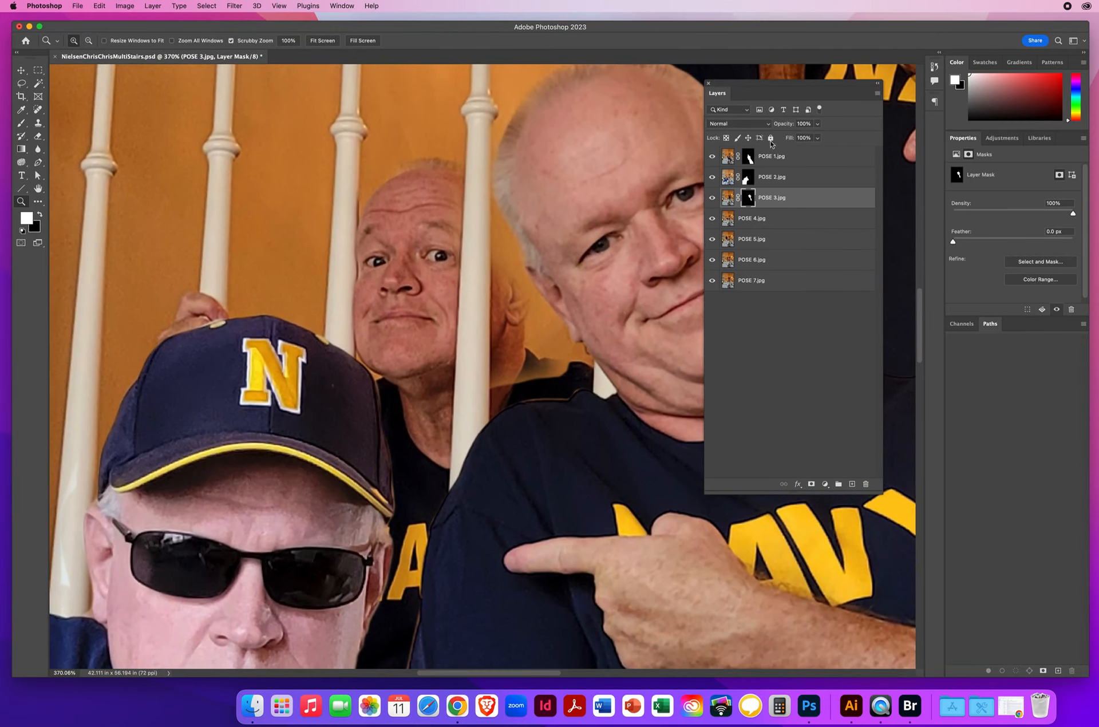
drag(747, 84, 807, 91)
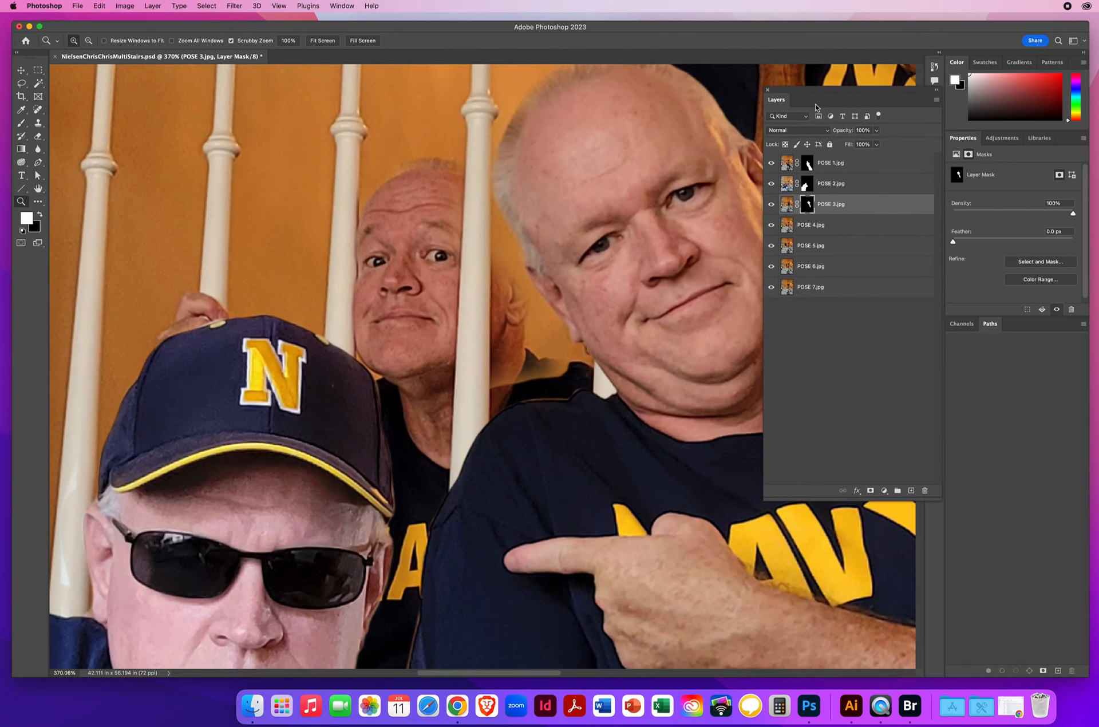
click(771, 208)
click(771, 205)
click(787, 184)
click(771, 183)
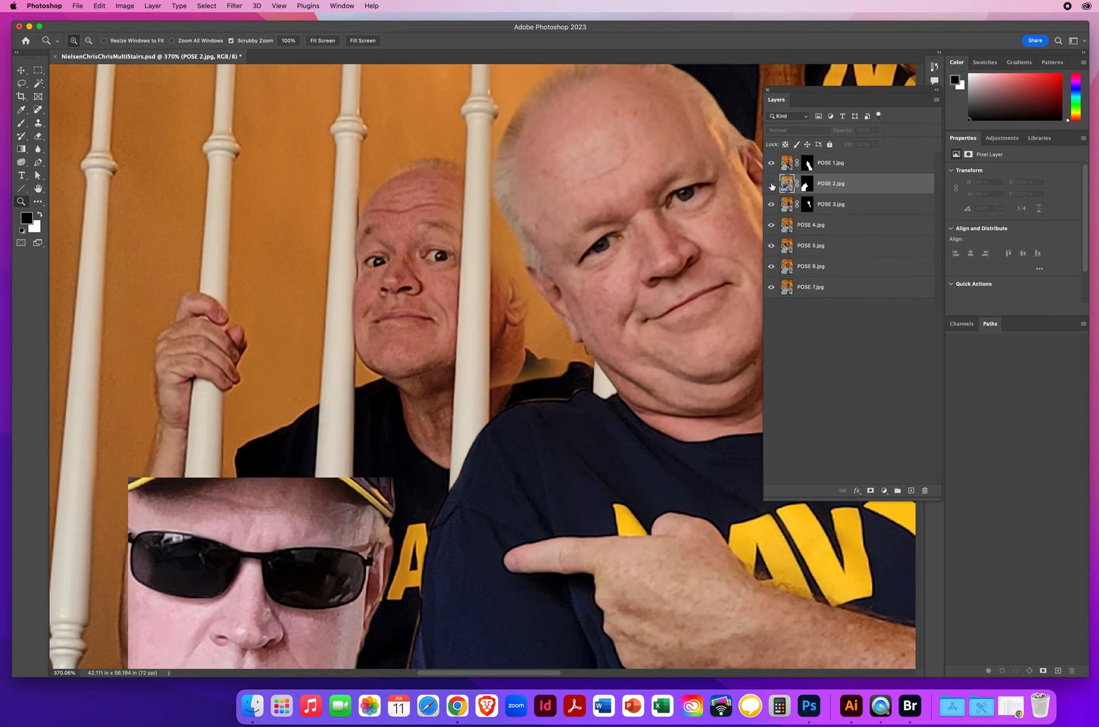
click(771, 184)
click(771, 184)
click(771, 184)
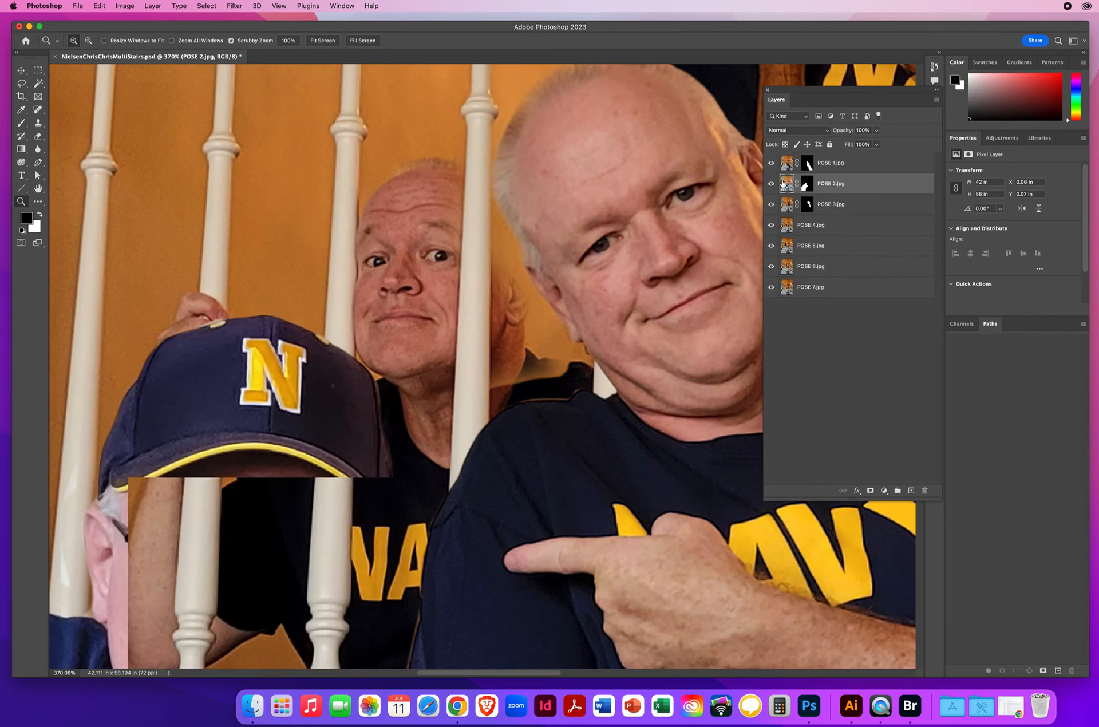
click(787, 164)
click(770, 163)
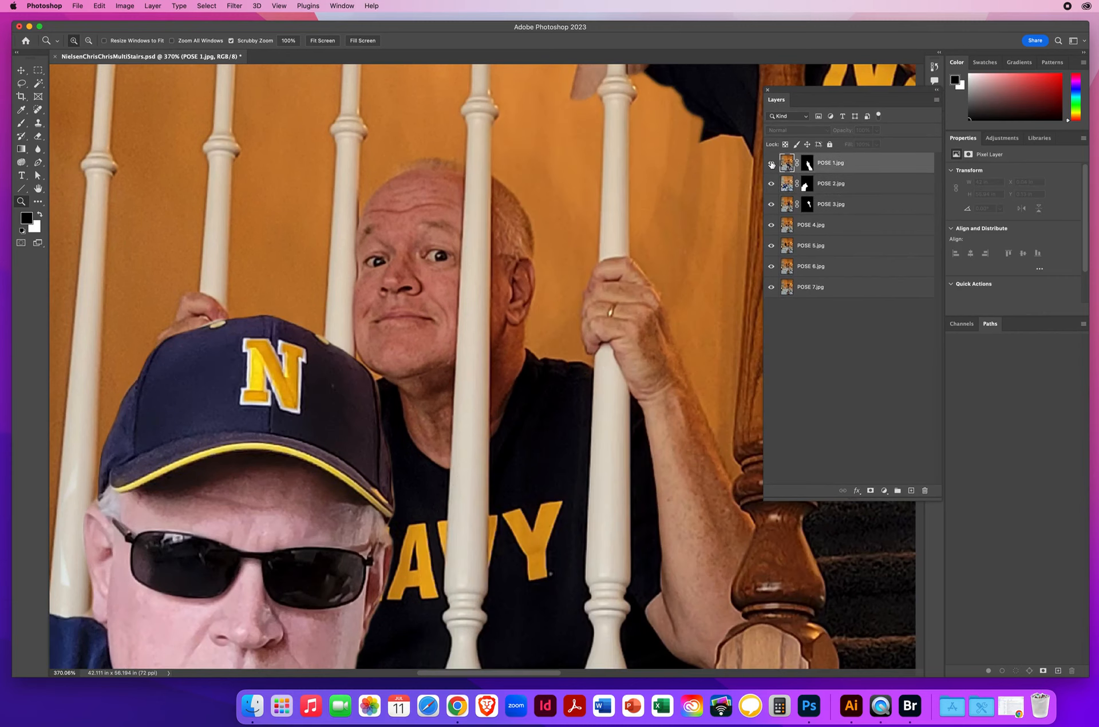
click(771, 164)
click(770, 163)
click(770, 163)
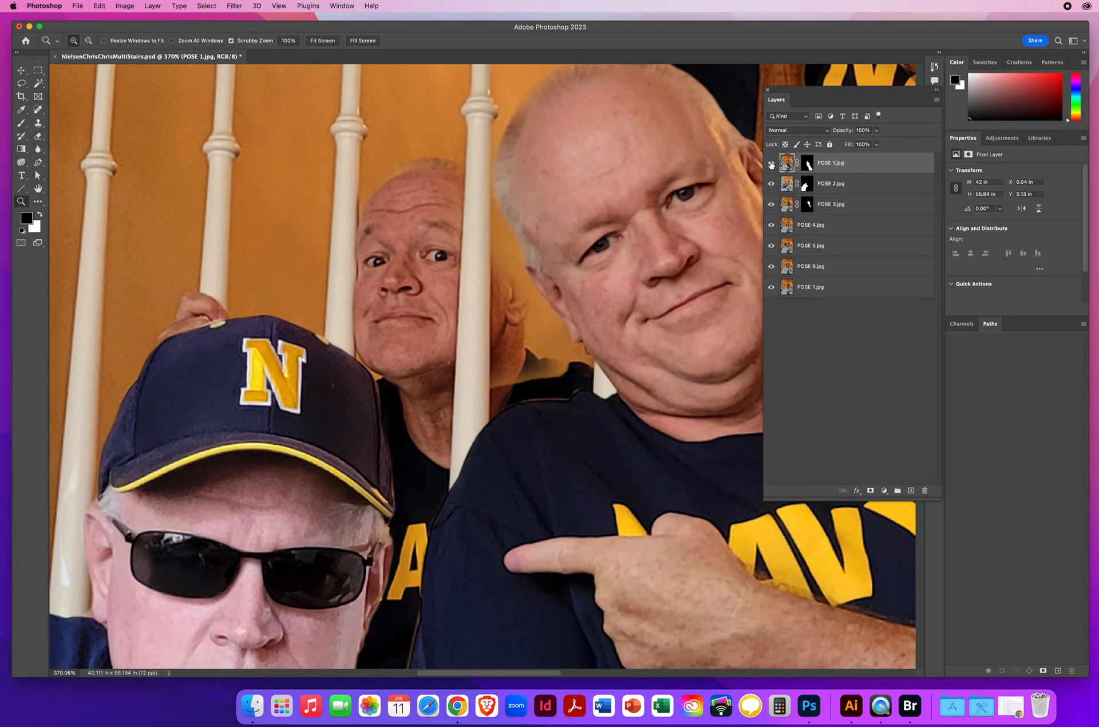
Step: Show only the POSE 1 layer and paint black on its mask to hide the leftover background beside the man's face and neck
click(807, 165)
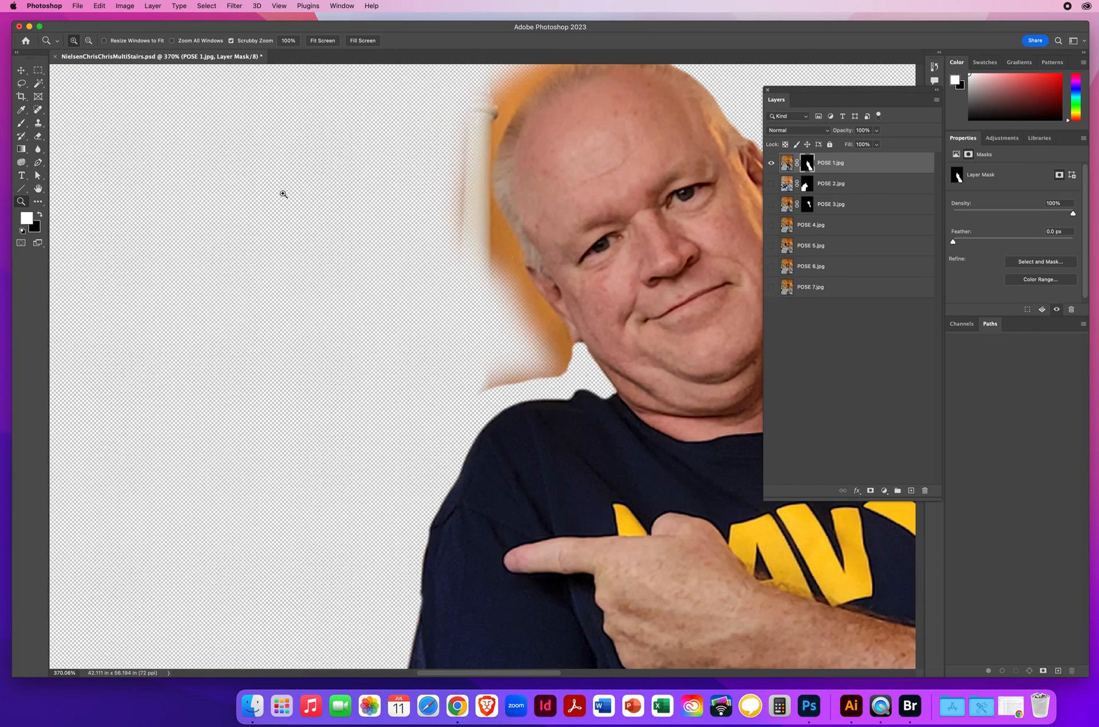
click(21, 124)
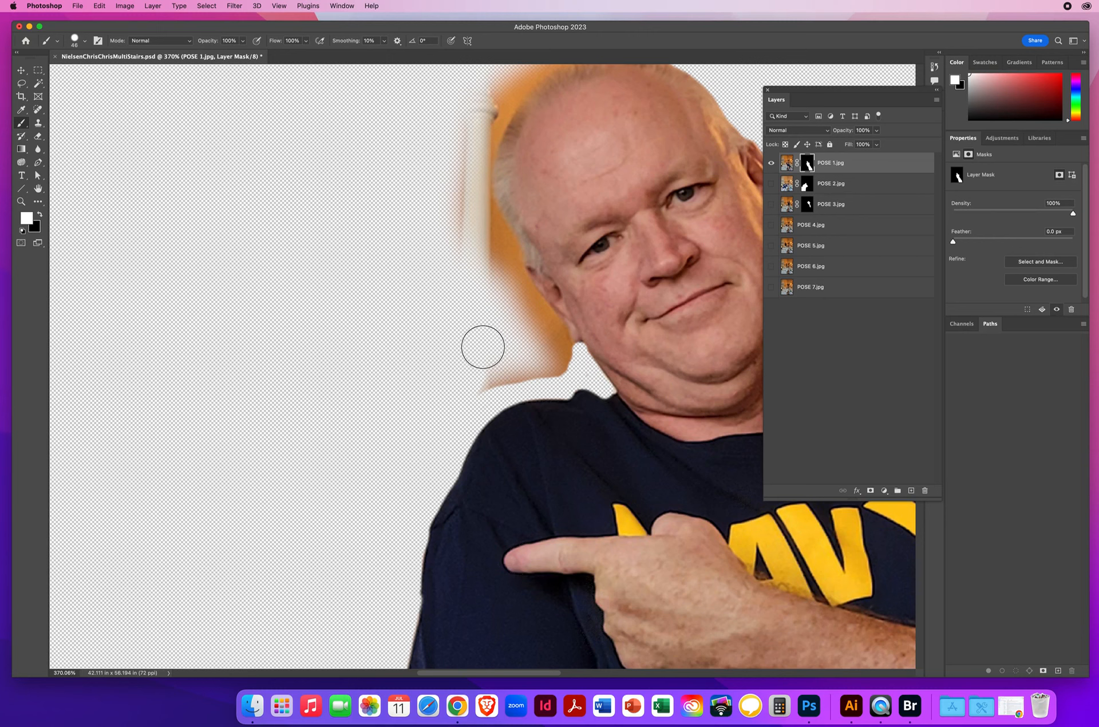
key(x)
mouse_move(500, 344)
mouse_down()
mouse_move(483, 347)
mouse_move(483, 385)
mouse_move(564, 367)
mouse_up()
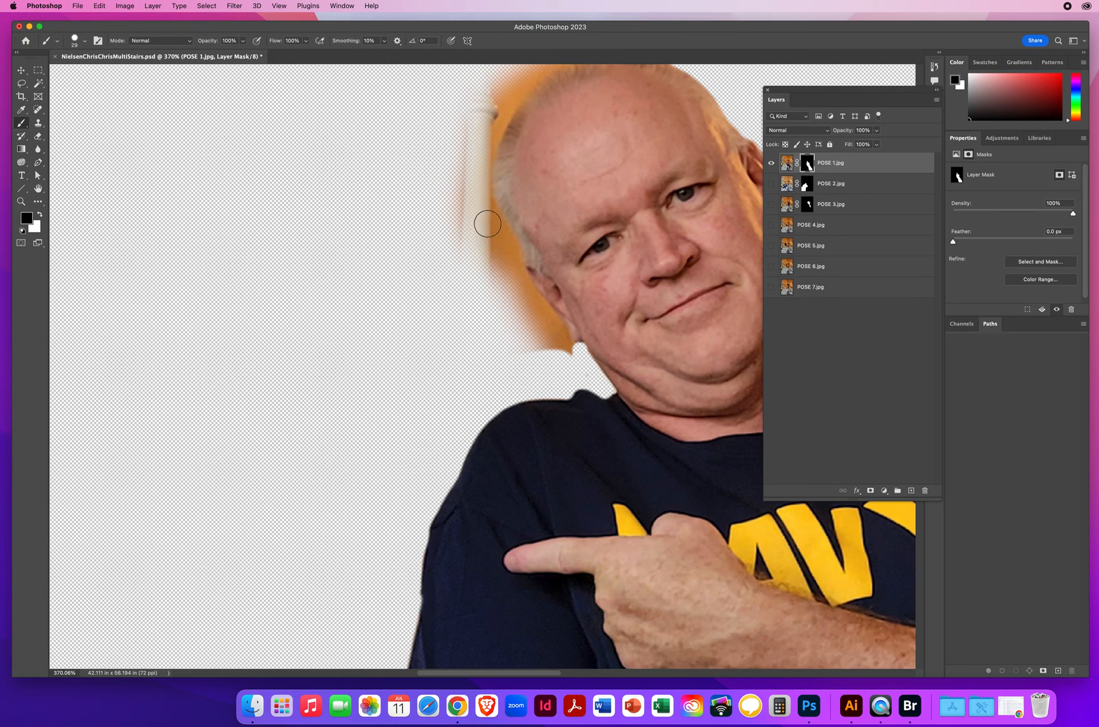
drag(771, 186, 771, 287)
drag(568, 358, 564, 357)
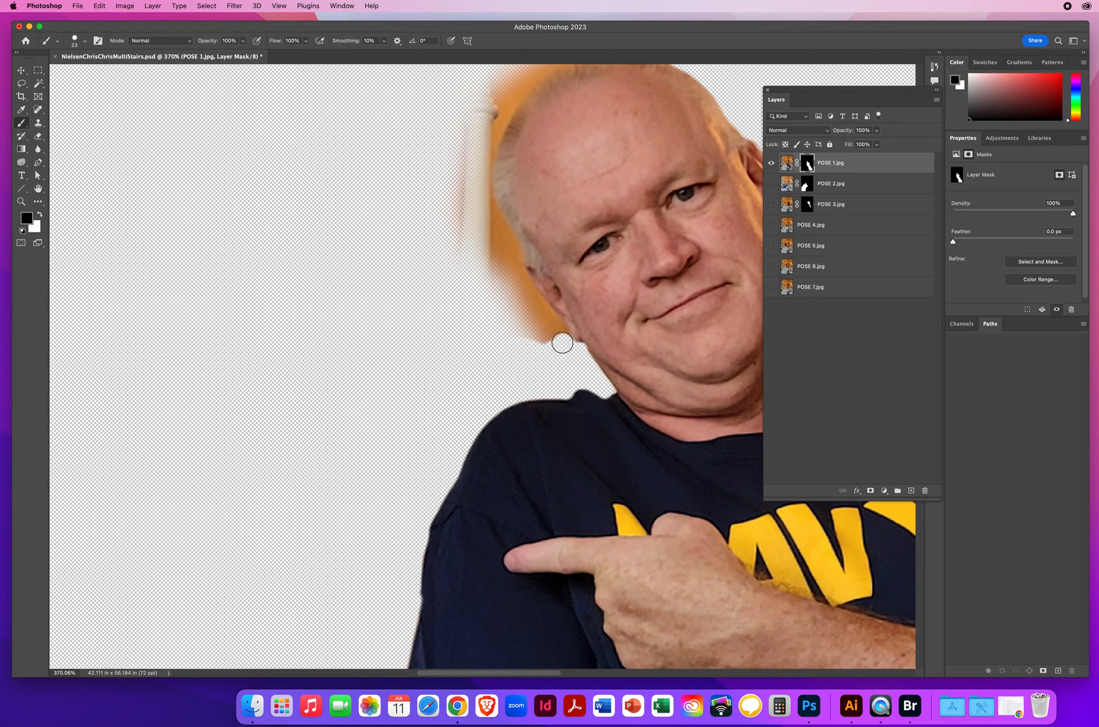
mouse_move(549, 319)
mouse_down()
mouse_move(493, 220)
mouse_move(487, 239)
mouse_move(471, 217)
mouse_move(511, 305)
mouse_move(551, 349)
mouse_move(484, 264)
mouse_move(521, 344)
mouse_move(445, 262)
mouse_move(460, 177)
mouse_move(492, 221)
mouse_move(484, 143)
mouse_move(466, 135)
mouse_move(390, 424)
mouse_up()
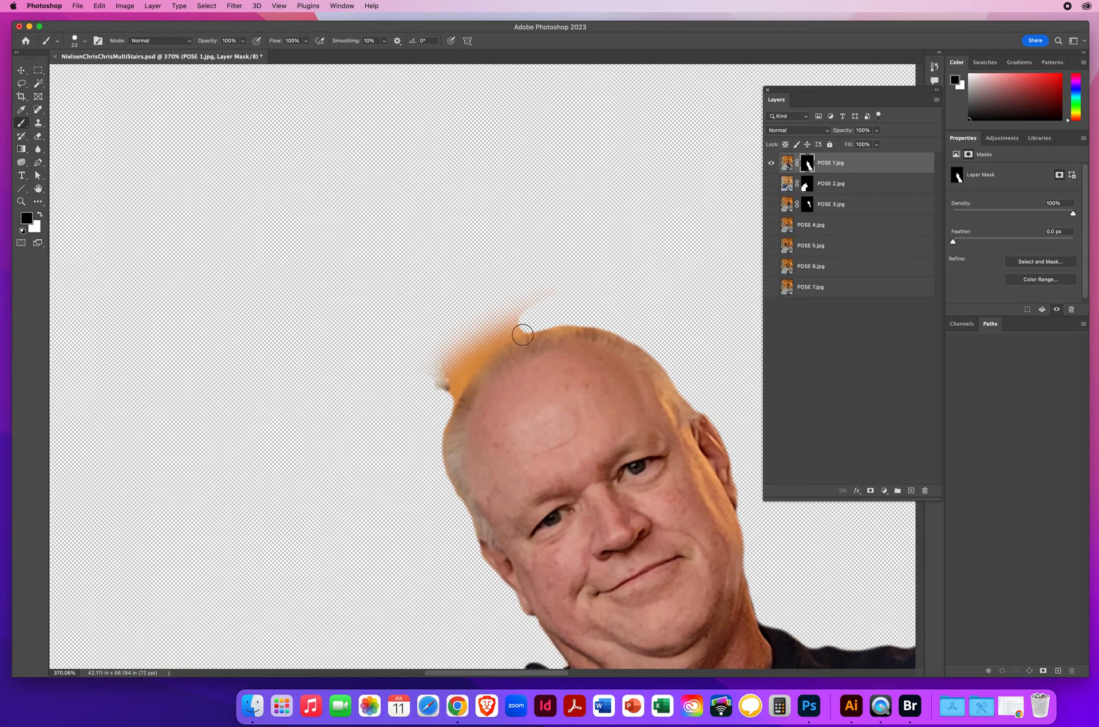
Step: Paint black on the POSE 1 mask around the top of the man's head, and show all the other layers again
mouse_move(431, 263)
mouse_down()
mouse_move(464, 268)
mouse_move(444, 196)
mouse_up()
mouse_move(432, 433)
mouse_down()
mouse_move(410, 434)
mouse_move(509, 326)
mouse_move(606, 315)
mouse_up()
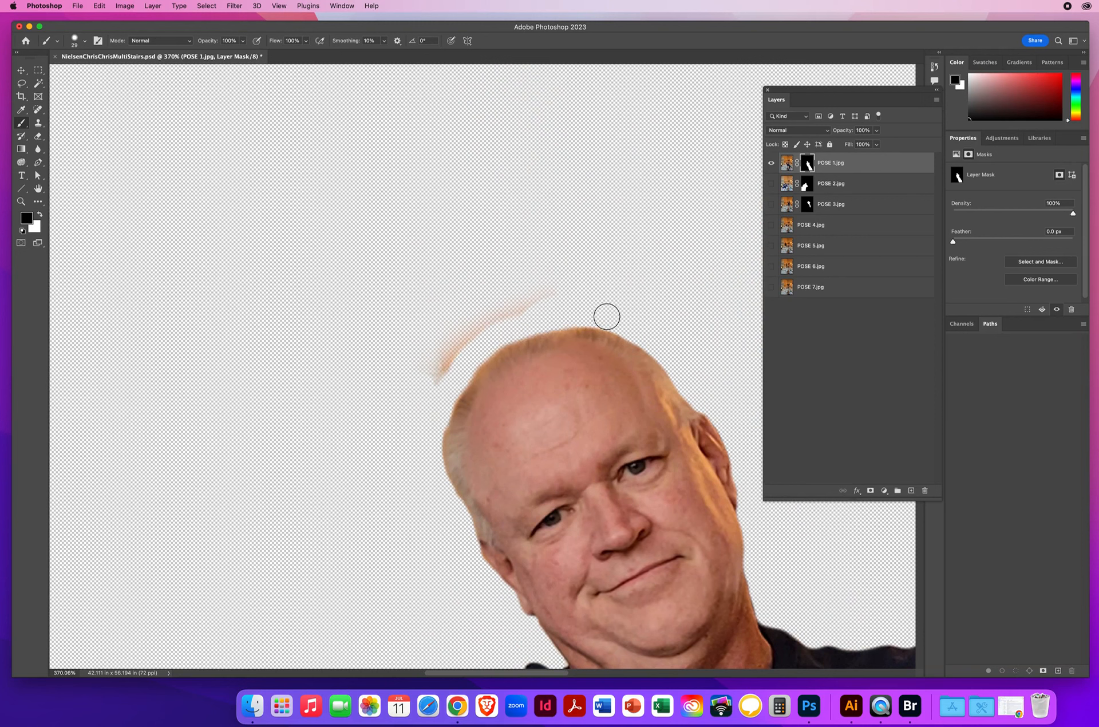
mouse_move(539, 304)
mouse_down()
mouse_move(444, 343)
mouse_move(412, 409)
mouse_move(517, 307)
mouse_up()
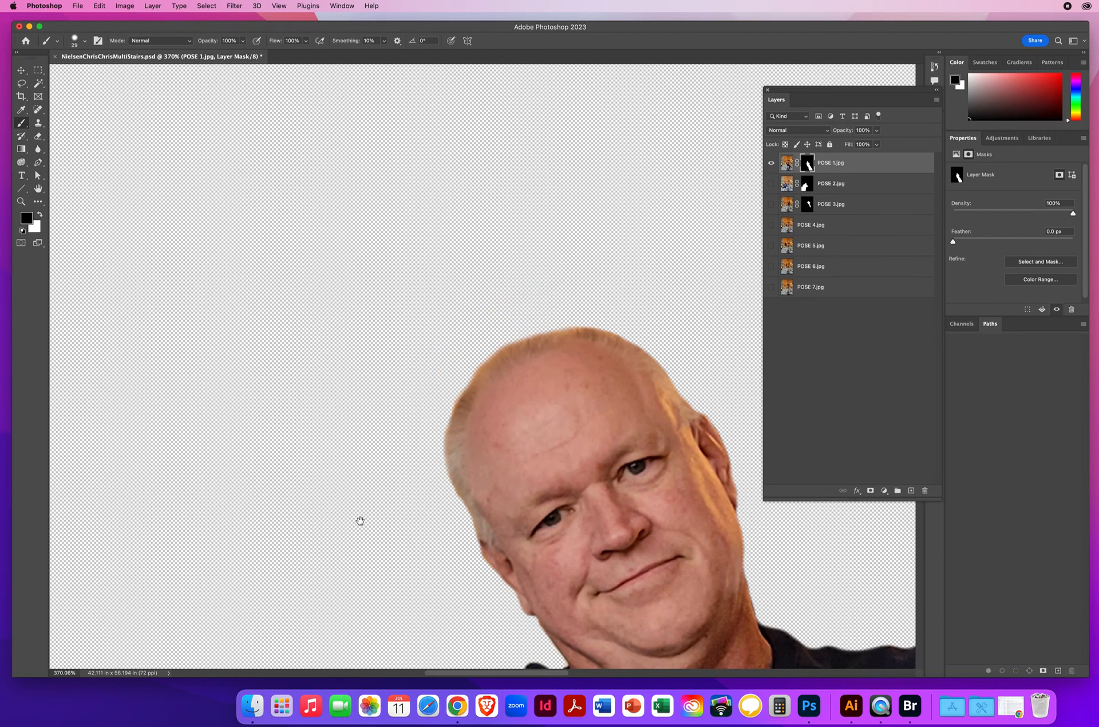
scroll(359, 518, down, 5)
drag(771, 202, 774, 295)
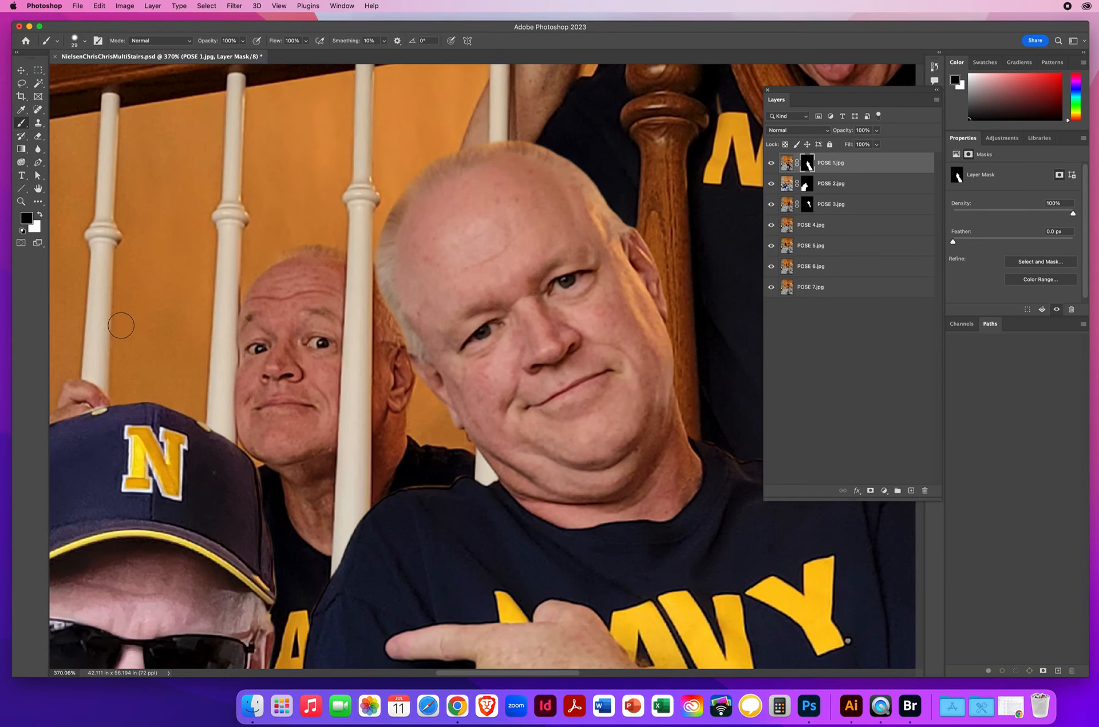
Step: Inspect the area around the man behind the balusters, toggle the POSE 2 layer to compare the cap area, and save the document
scroll(361, 500, down, 5)
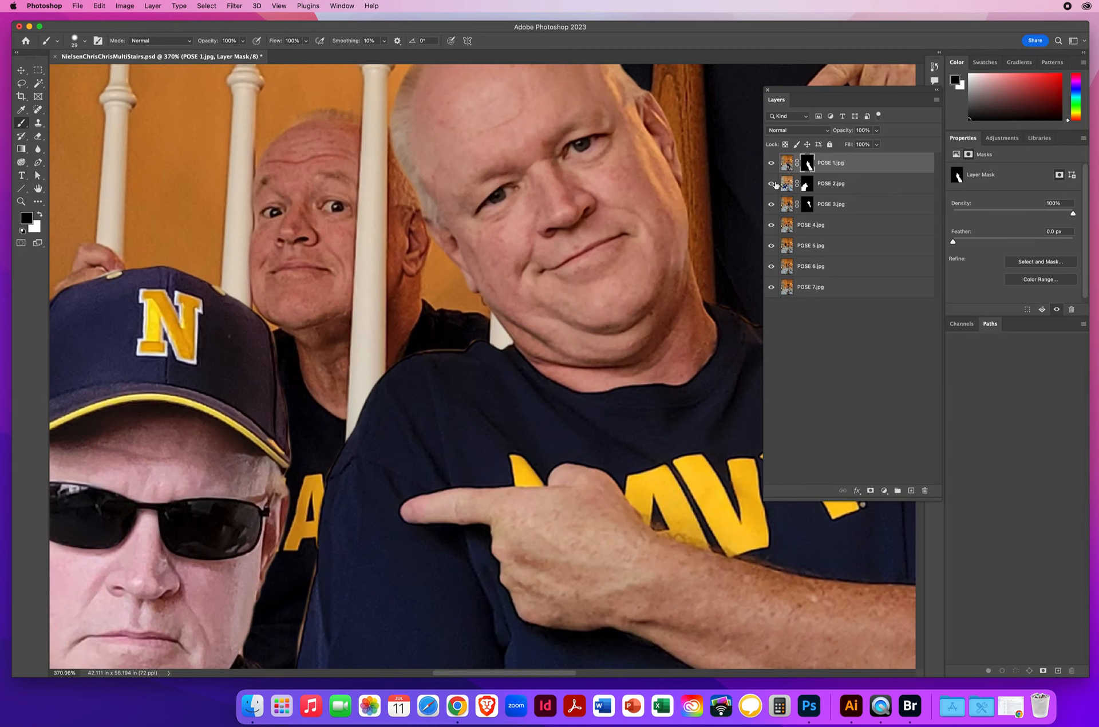
ctrl+alt+drag(337, 277, 336, 315)
mouse_move(414, 326)
ctrl+alt+mouse_down()
mouse_move(392, 327)
mouse_move(435, 344)
mouse_move(476, 332)
ctrl+alt+mouse_up()
click(22, 202)
drag(134, 292, 565, 298)
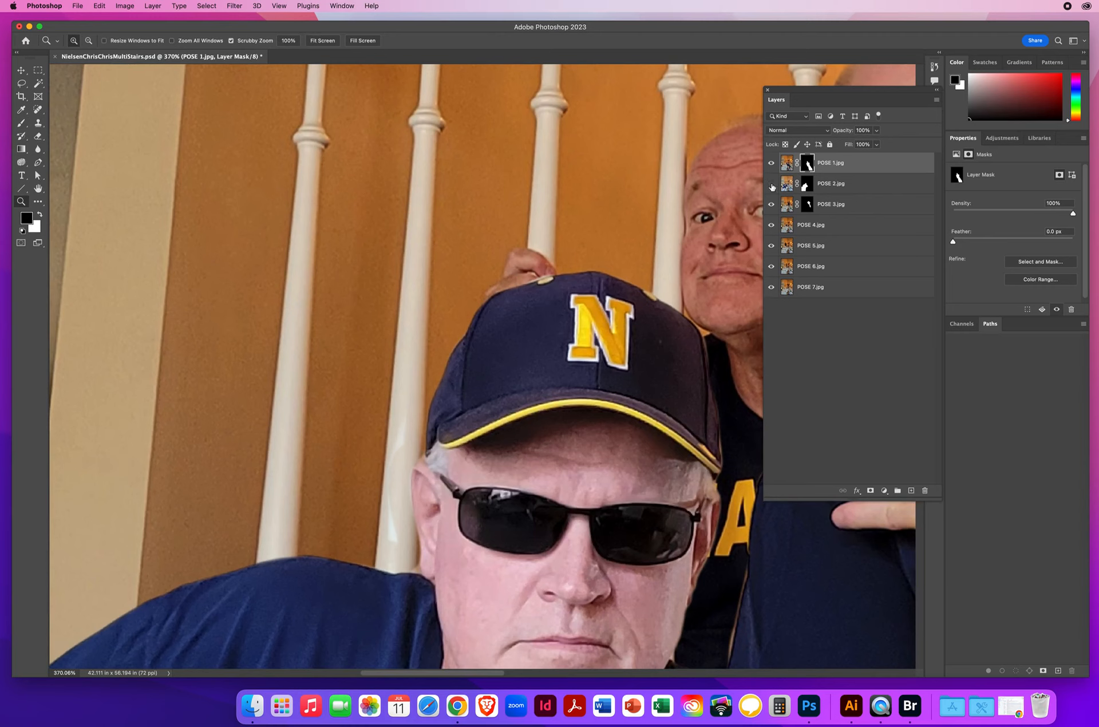
click(771, 185)
click(771, 185)
click(772, 186)
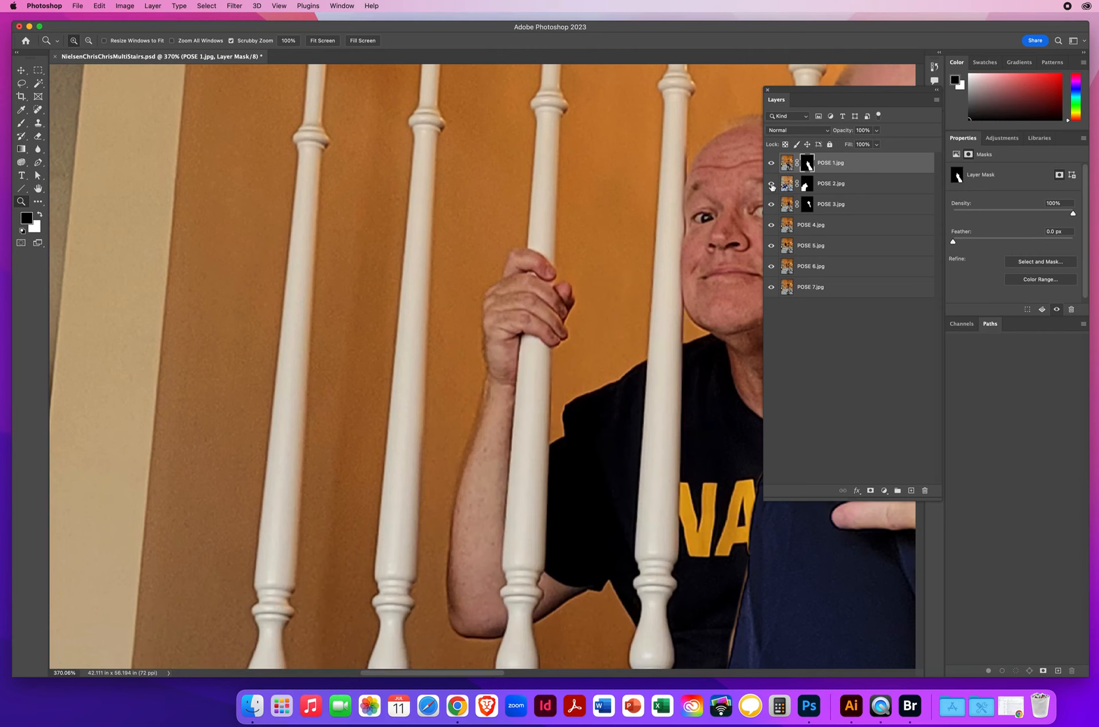
click(771, 185)
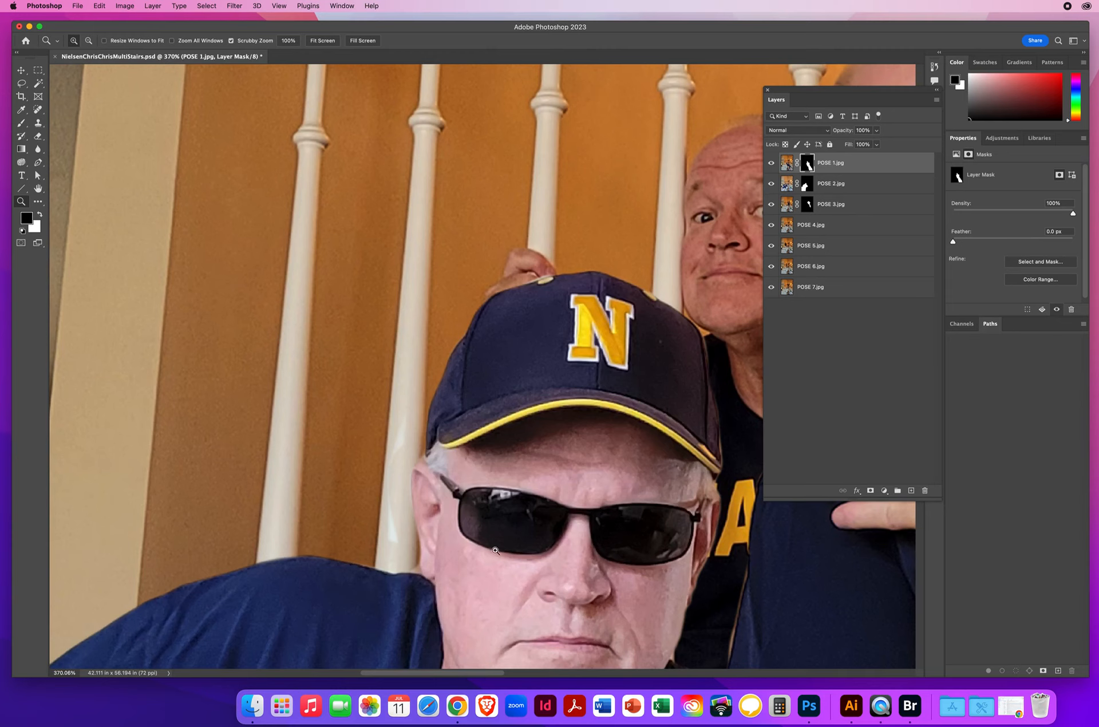
key(super+s)
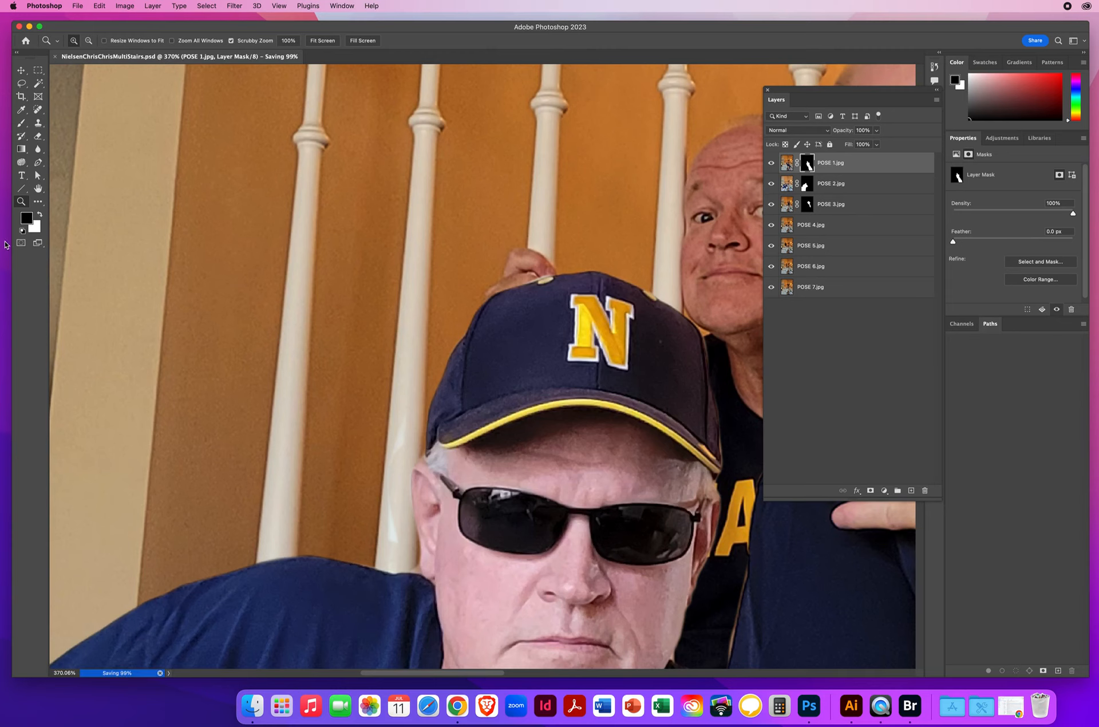
Step: Select the POSE 4 layer and toggle its visibility to check the pose behind the balusters
alt+click(506, 322)
alt+click(506, 322)
alt+click(506, 322)
drag(542, 444, 373, 353)
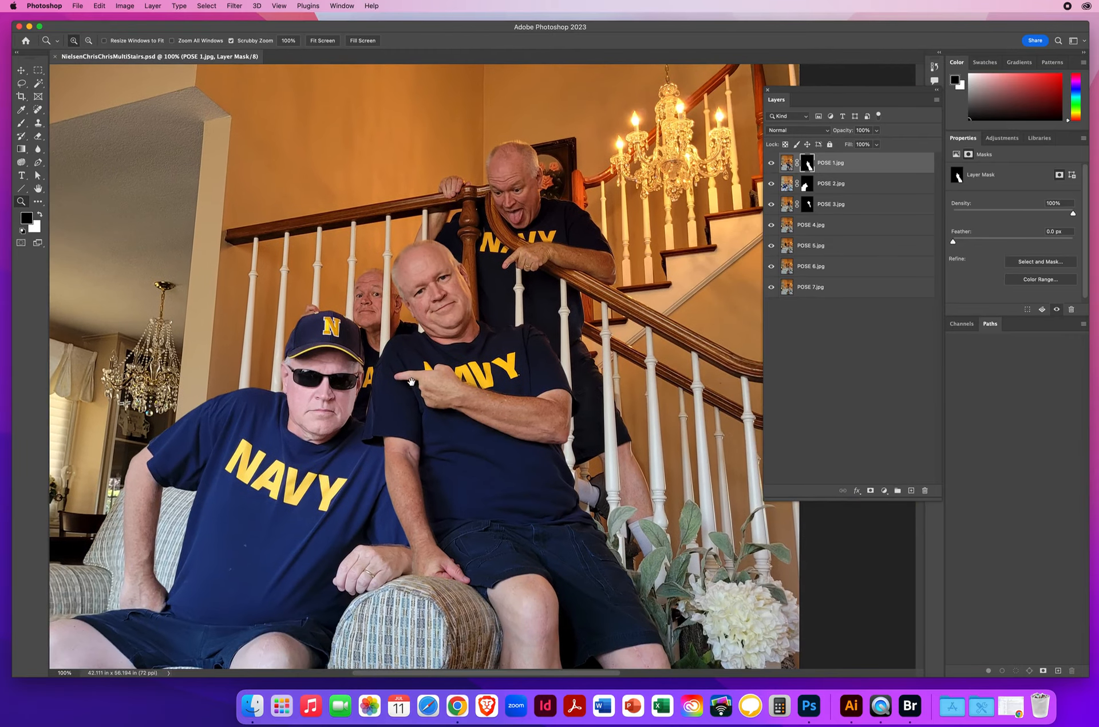
click(379, 300)
click(482, 365)
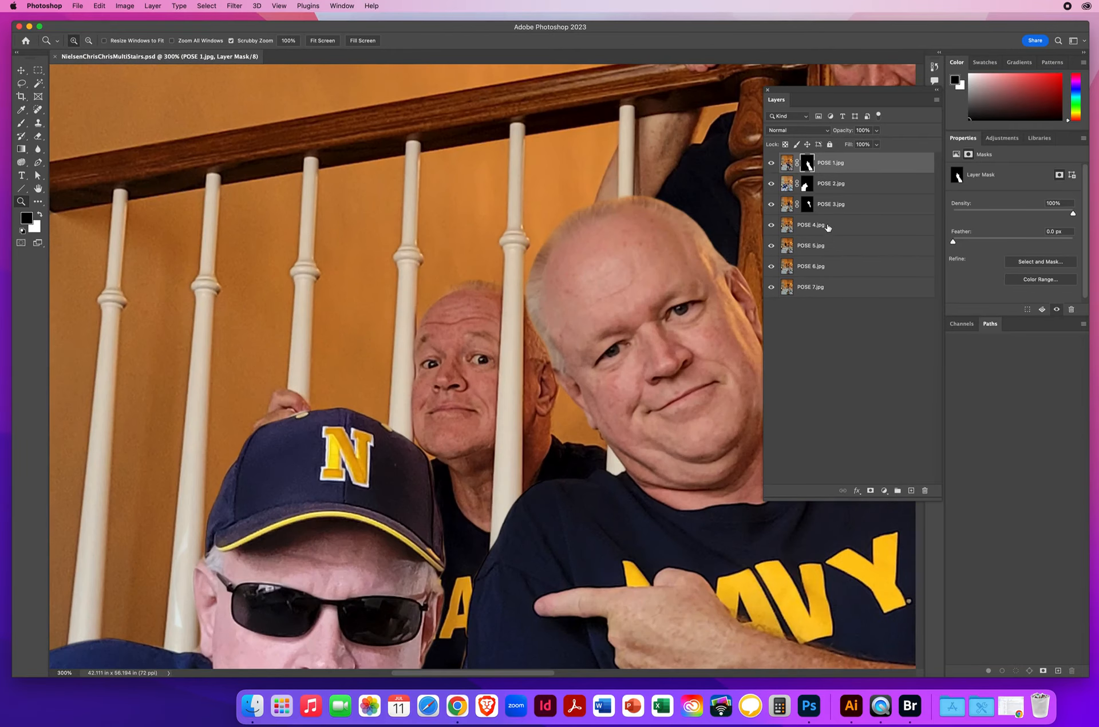
click(827, 227)
click(772, 227)
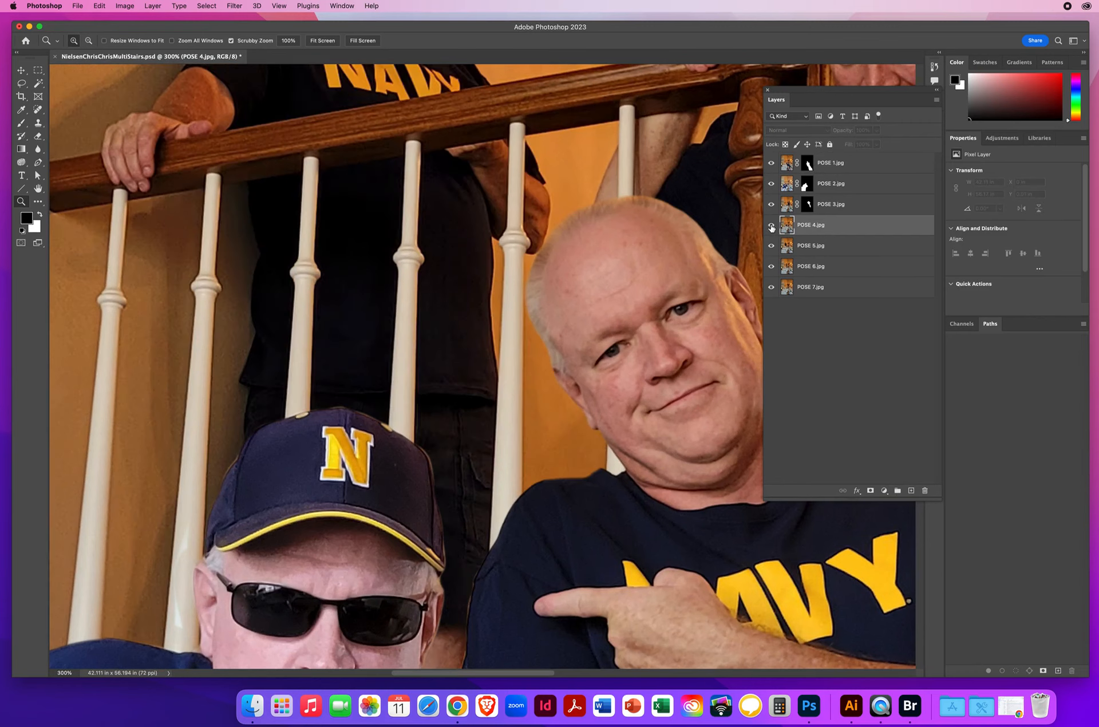
click(772, 226)
click(772, 227)
click(772, 227)
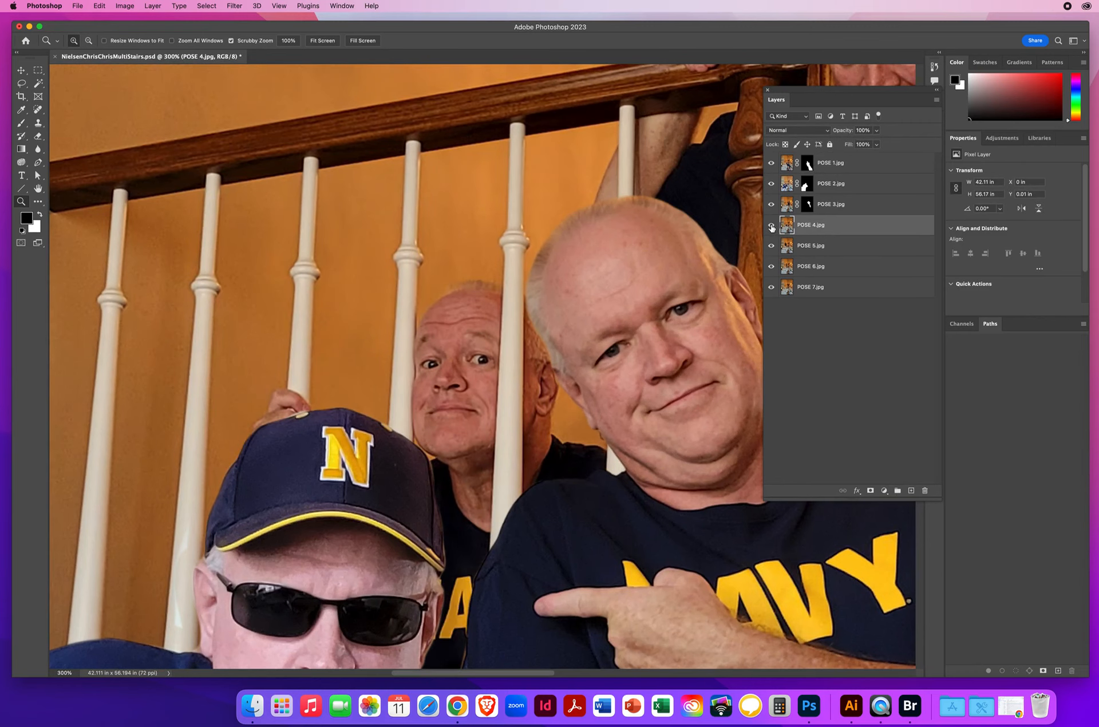
Step: Add a hide-all layer mask to POSE 4 and paint white on it to reveal the neck and shirt of the man behind the balusters
click(156, 11)
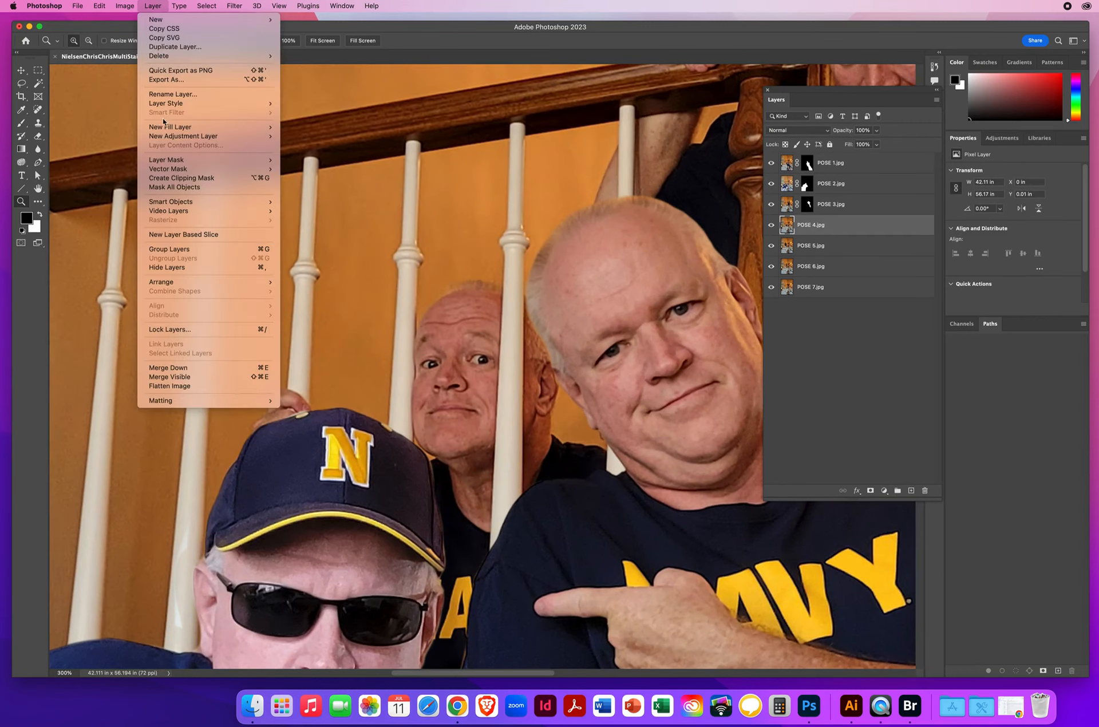
mouse_move(237, 165)
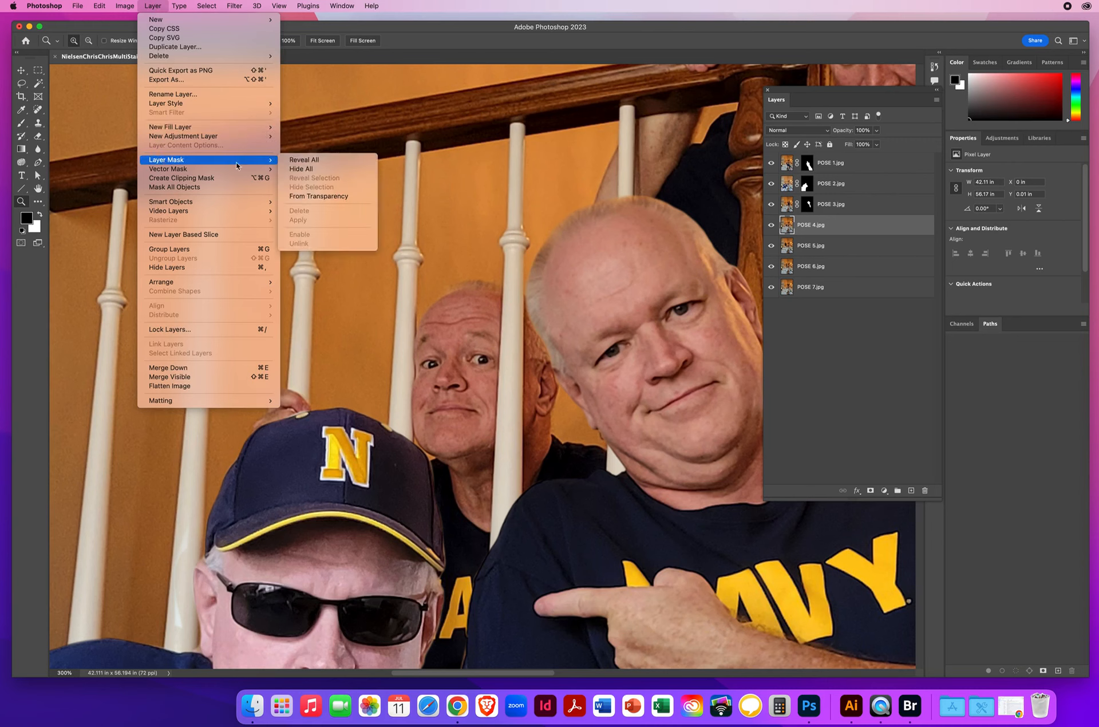
click(310, 169)
key(x)
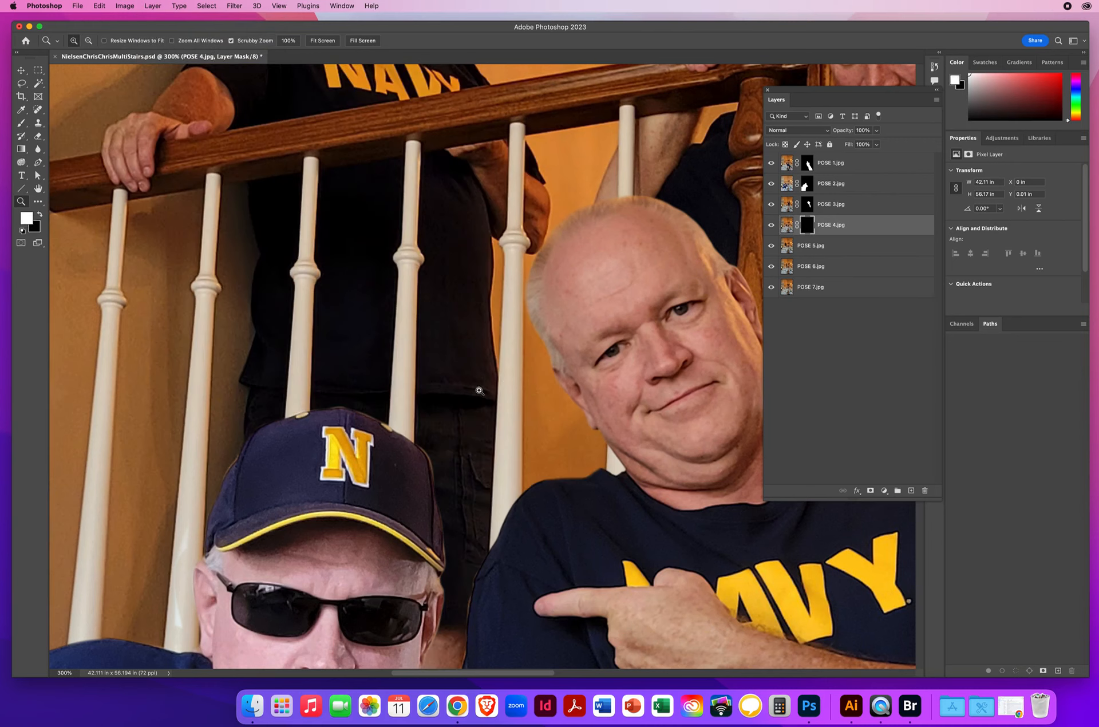
click(21, 122)
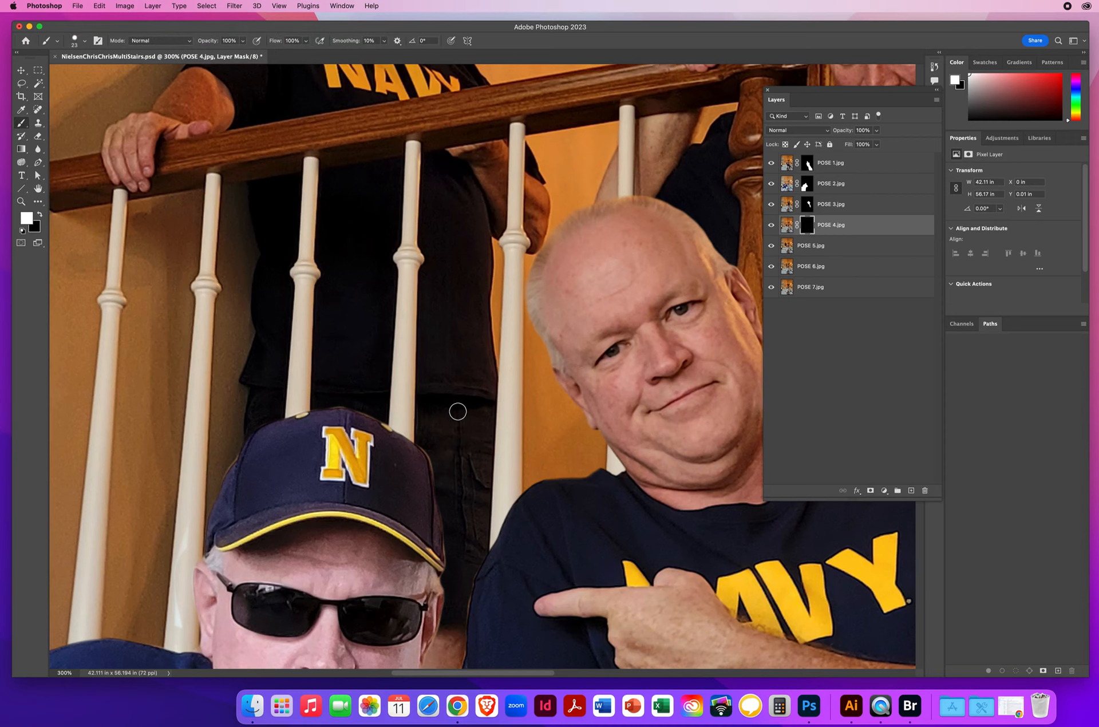
mouse_move(442, 440)
mouse_down()
mouse_move(438, 482)
mouse_move(457, 541)
mouse_up()
scroll(456, 541, down, 5)
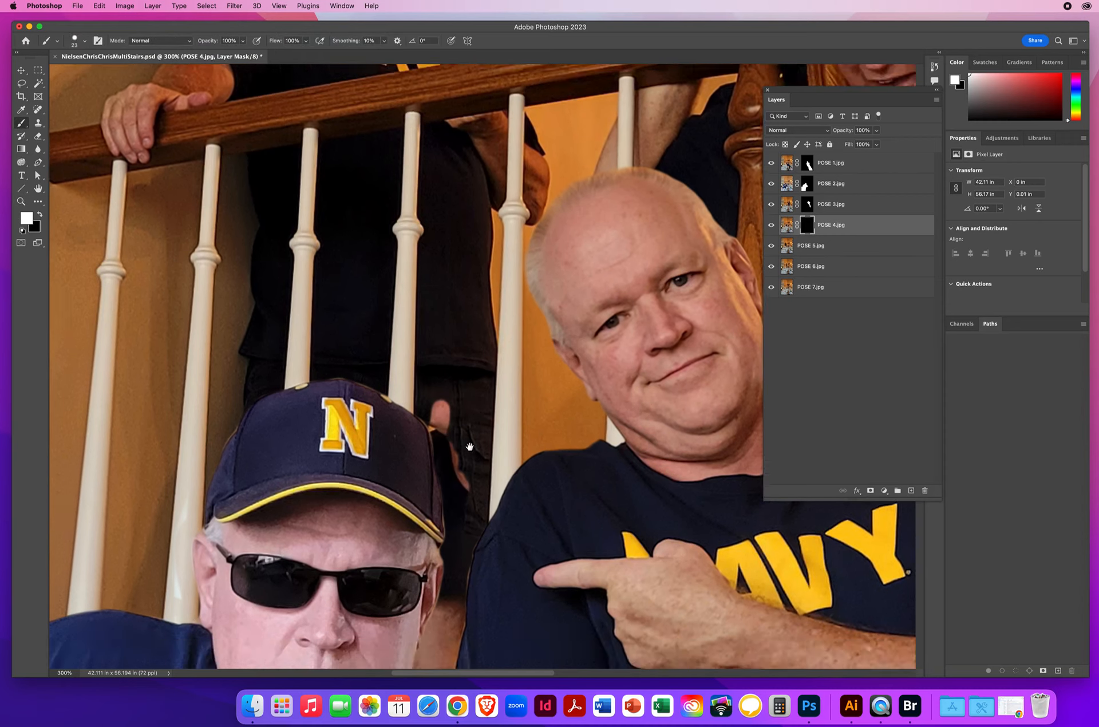
mouse_move(443, 342)
mouse_down()
mouse_move(402, 484)
mouse_move(446, 502)
mouse_move(456, 435)
mouse_move(430, 506)
mouse_move(428, 422)
mouse_move(441, 414)
mouse_move(439, 485)
mouse_move(475, 338)
mouse_move(445, 192)
mouse_move(474, 337)
mouse_move(483, 182)
mouse_move(494, 284)
mouse_move(495, 255)
mouse_move(515, 266)
mouse_move(521, 241)
mouse_move(531, 260)
mouse_move(546, 203)
mouse_move(599, 229)
mouse_up()
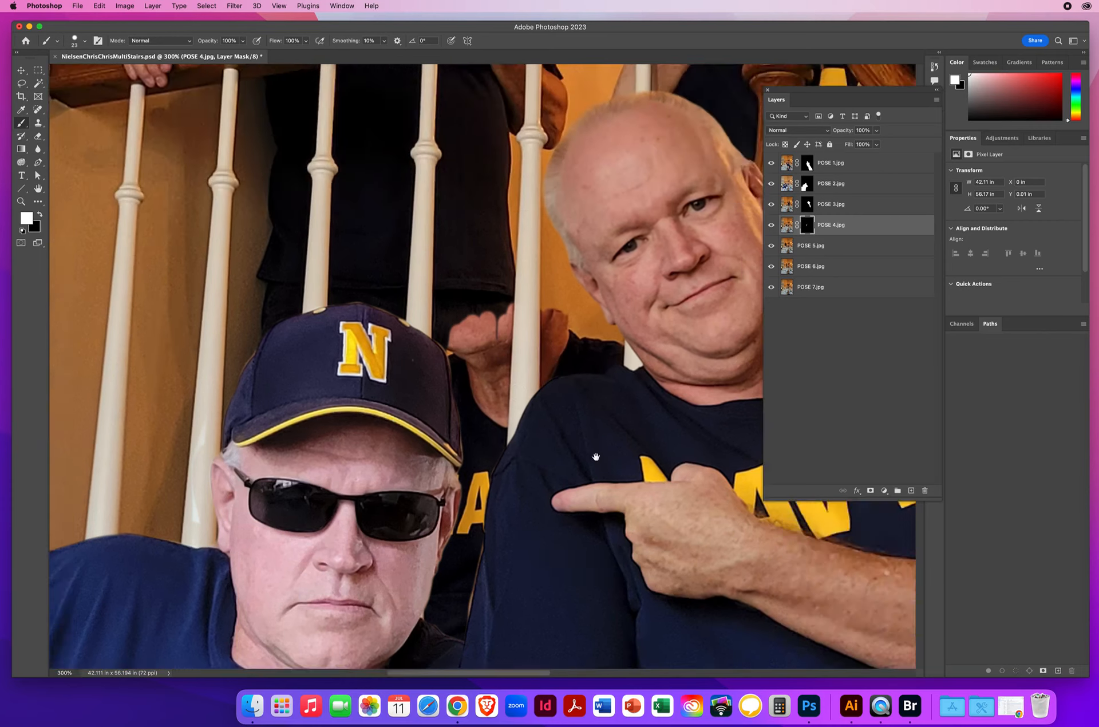
Step: Paint white on the POSE 4 mask to reveal the man's face and the top of his head between the balusters
scroll(614, 238, up, 10)
mouse_move(577, 518)
mouse_down()
mouse_move(584, 448)
mouse_move(567, 495)
mouse_move(572, 389)
mouse_move(562, 369)
mouse_move(554, 491)
mouse_move(536, 416)
mouse_move(528, 418)
mouse_move(504, 526)
mouse_move(486, 478)
mouse_move(488, 431)
mouse_move(467, 514)
mouse_move(444, 514)
mouse_move(446, 396)
mouse_move(455, 386)
mouse_move(473, 492)
mouse_move(478, 439)
mouse_move(500, 388)
mouse_move(532, 370)
mouse_up()
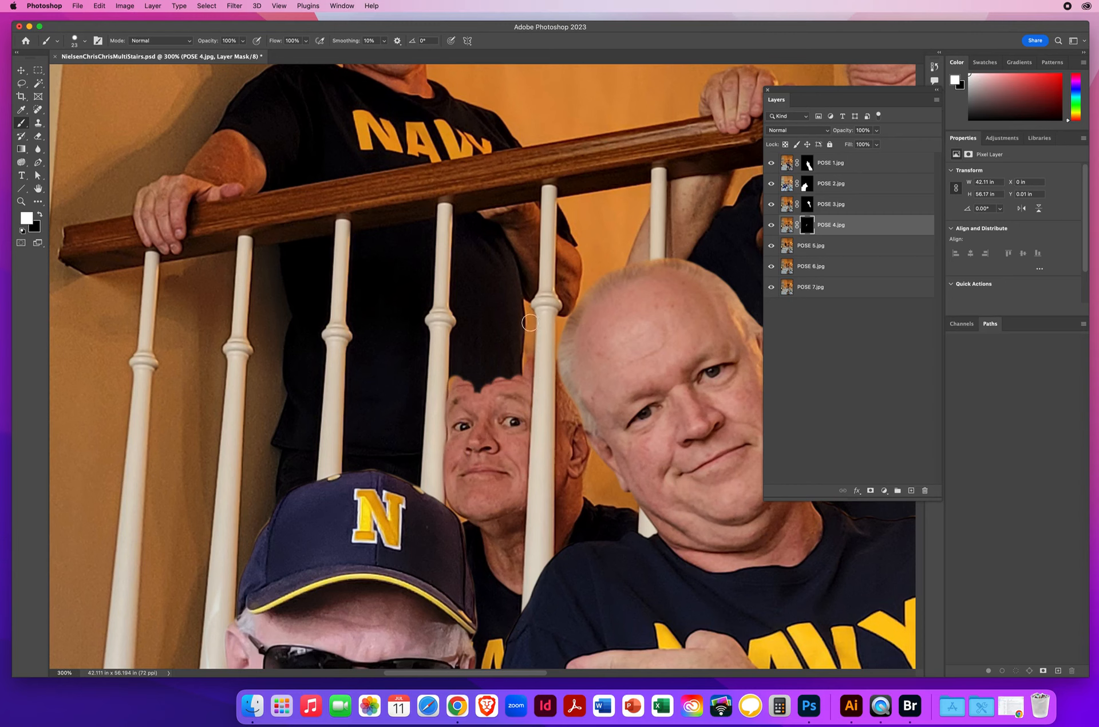
mouse_move(529, 322)
mouse_down()
mouse_move(526, 378)
mouse_move(520, 349)
mouse_move(506, 358)
mouse_move(493, 348)
mouse_move(463, 368)
mouse_move(450, 397)
mouse_move(491, 379)
mouse_move(515, 396)
mouse_up()
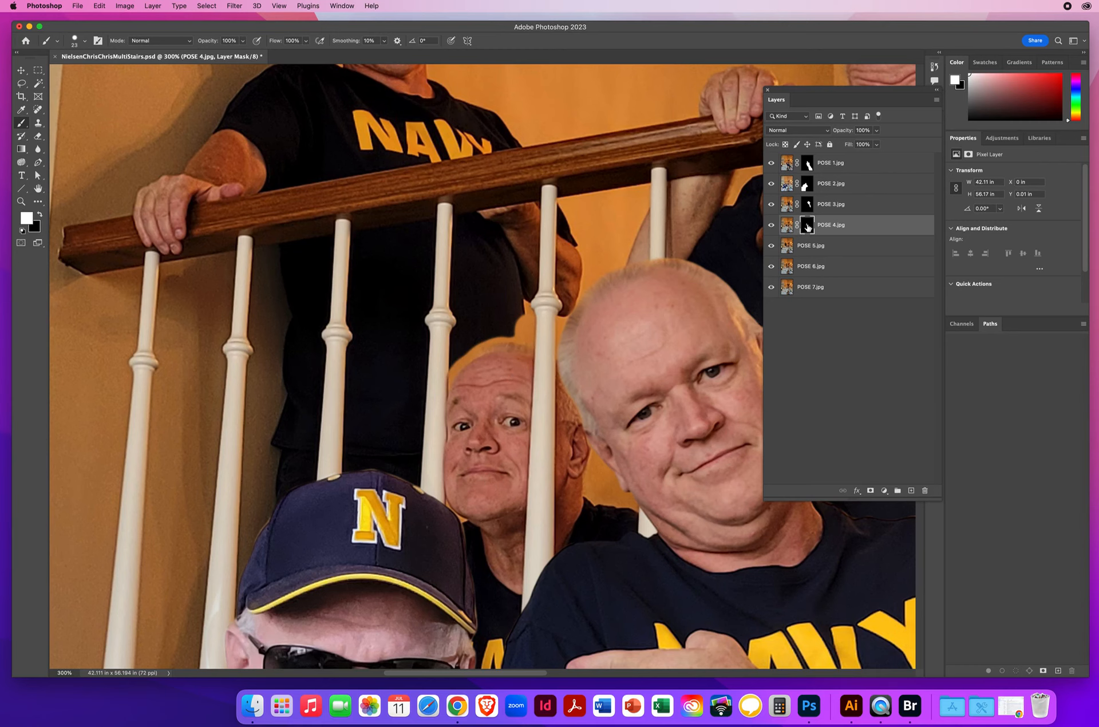
Step: Toggle the POSE 4 mask off and on, paint white to reveal the man's hand above the cap, and switch to black
shift+click(807, 226)
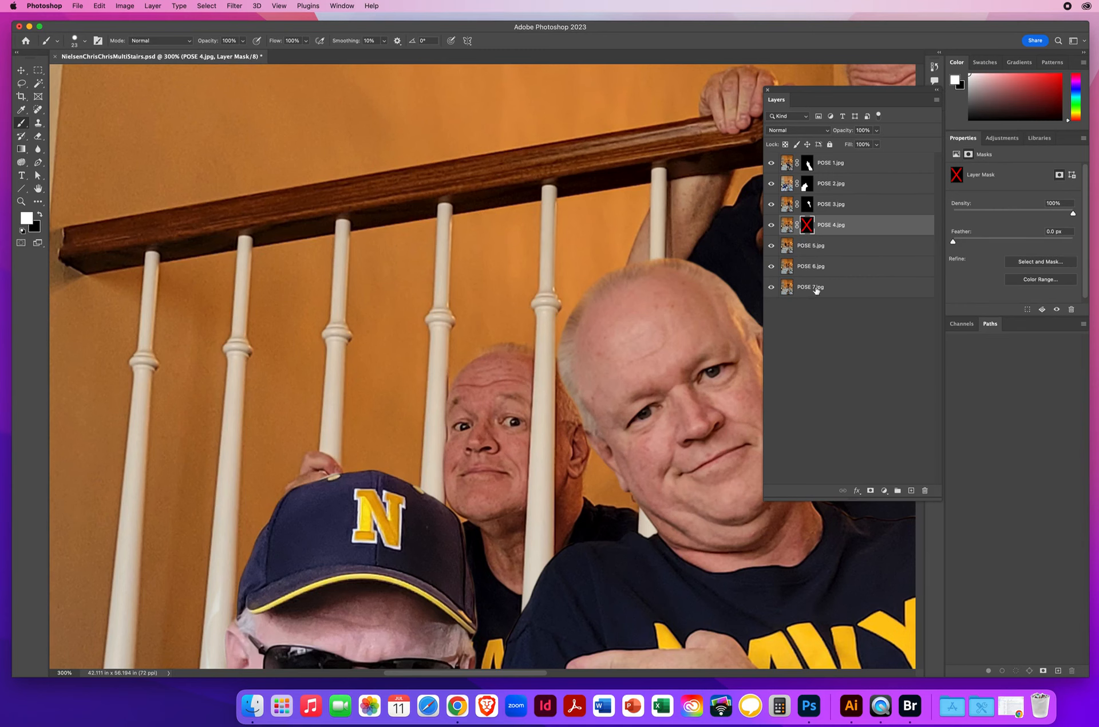
shift+click(806, 226)
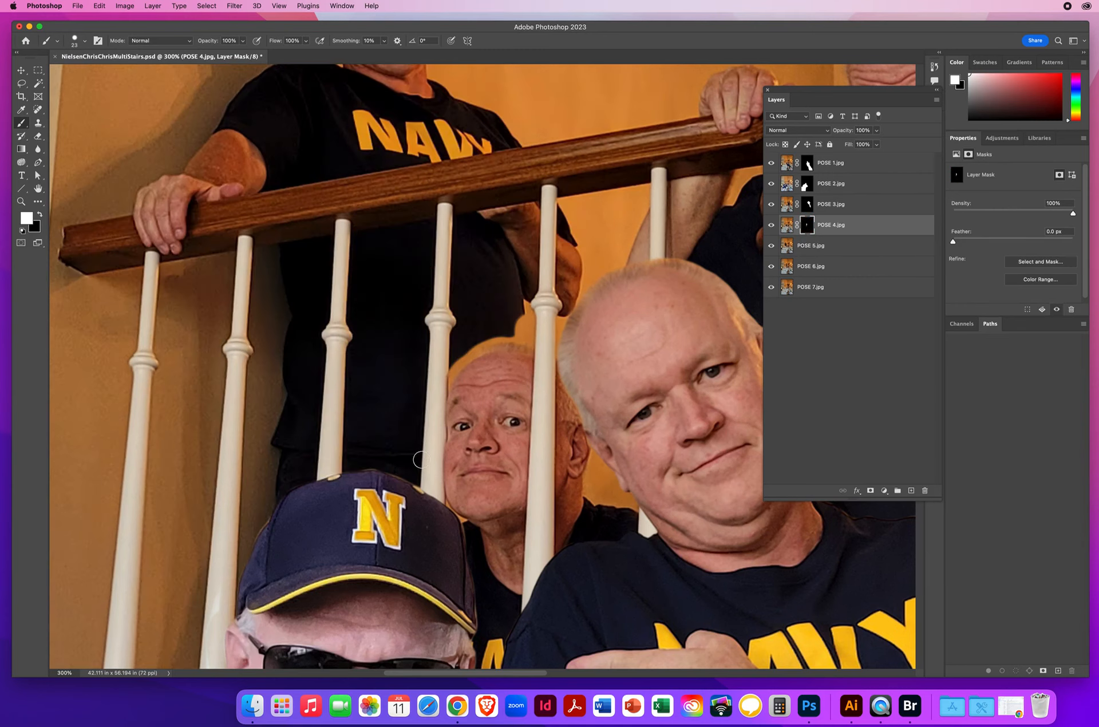
mouse_move(297, 492)
mouse_down()
mouse_move(289, 498)
mouse_move(319, 456)
mouse_move(311, 479)
mouse_move(340, 474)
mouse_move(315, 452)
mouse_move(293, 486)
mouse_move(316, 453)
mouse_move(335, 460)
mouse_move(346, 487)
mouse_move(342, 458)
mouse_up()
key(x)
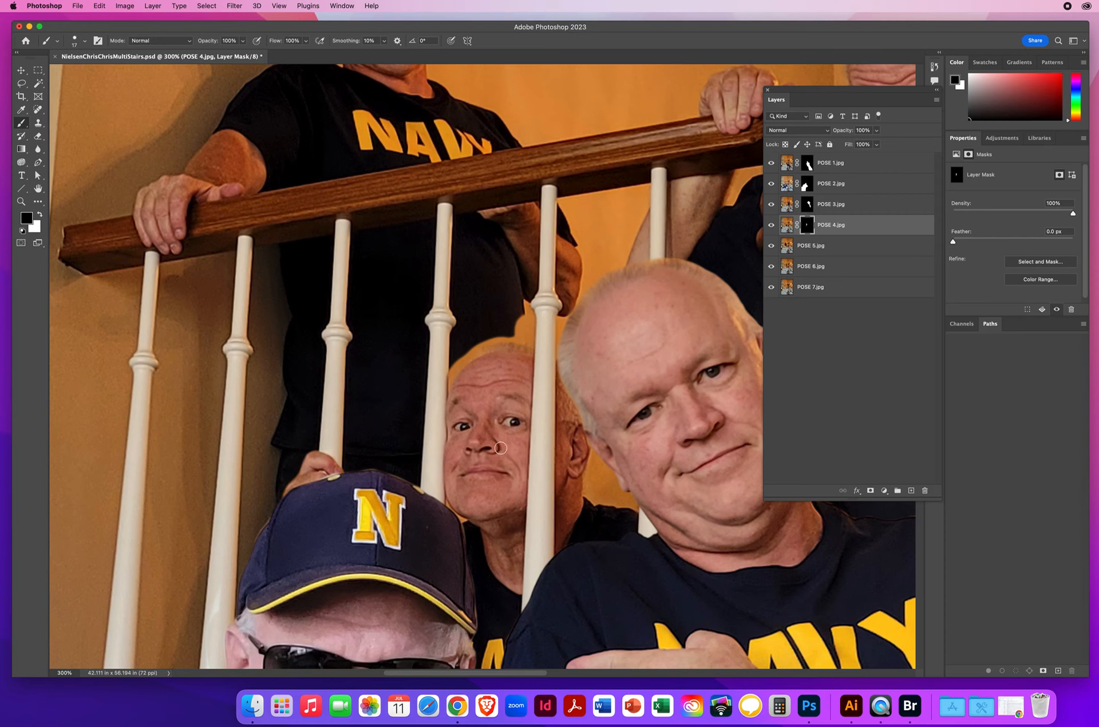
Step: Paint black on the POSE 4 mask to hide the orange wall fringe above the head of the man behind the balusters
scroll(500, 448, right, 5)
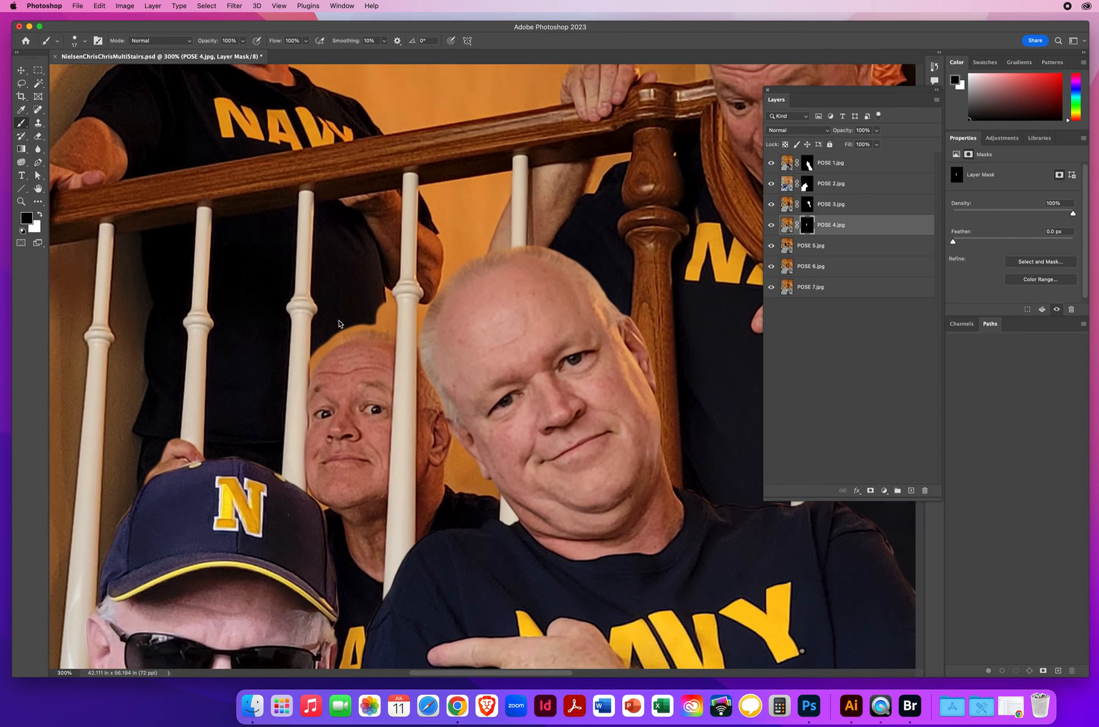
drag(339, 321, 343, 321)
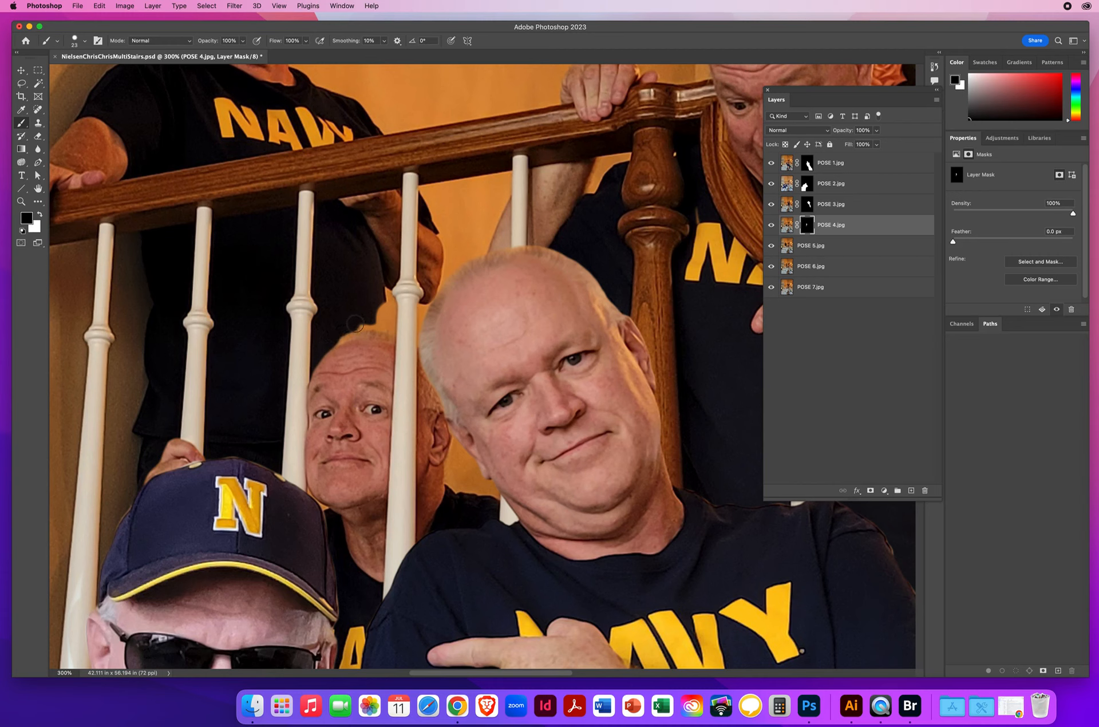
mouse_move(365, 322)
mouse_down()
mouse_move(401, 324)
mouse_move(395, 294)
mouse_move(363, 301)
mouse_move(373, 304)
mouse_move(370, 246)
mouse_up()
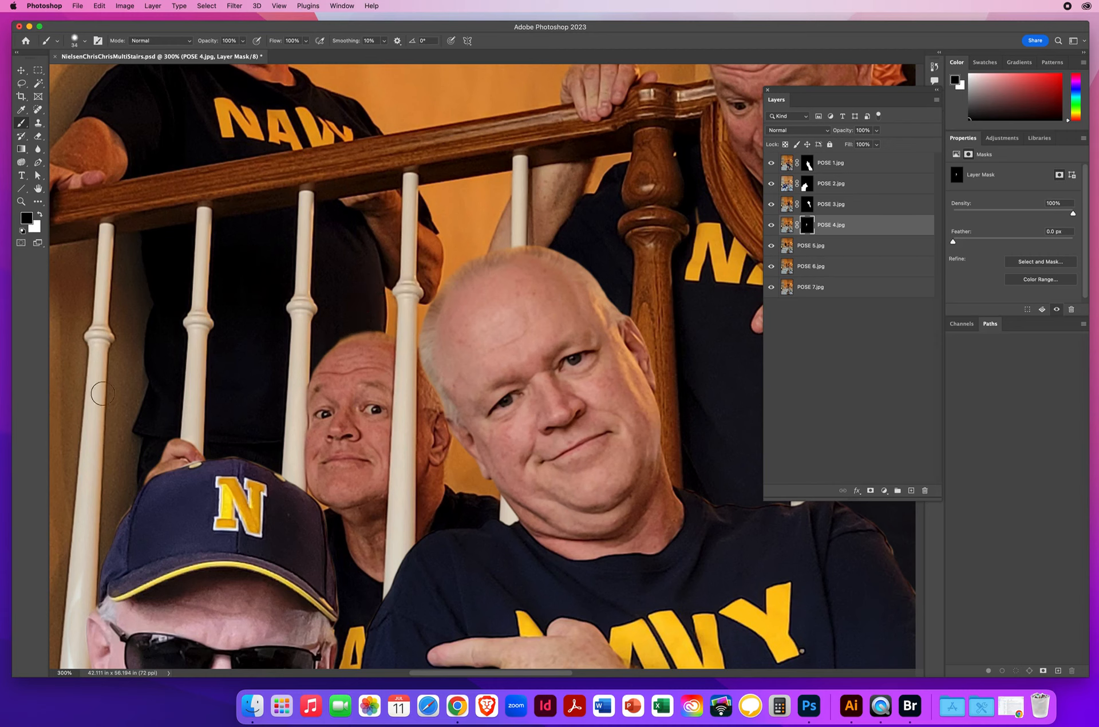
Step: Select the POSE 5 layer and save the document
click(22, 202)
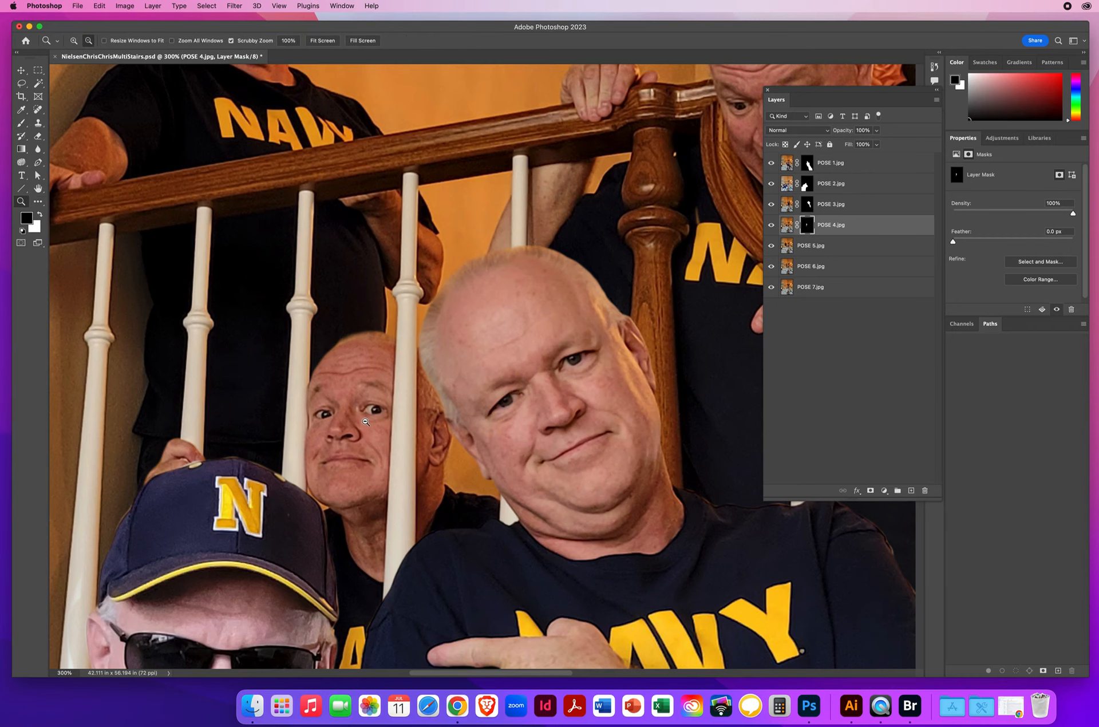
alt+click(365, 422)
drag(509, 425, 480, 377)
alt+click(479, 376)
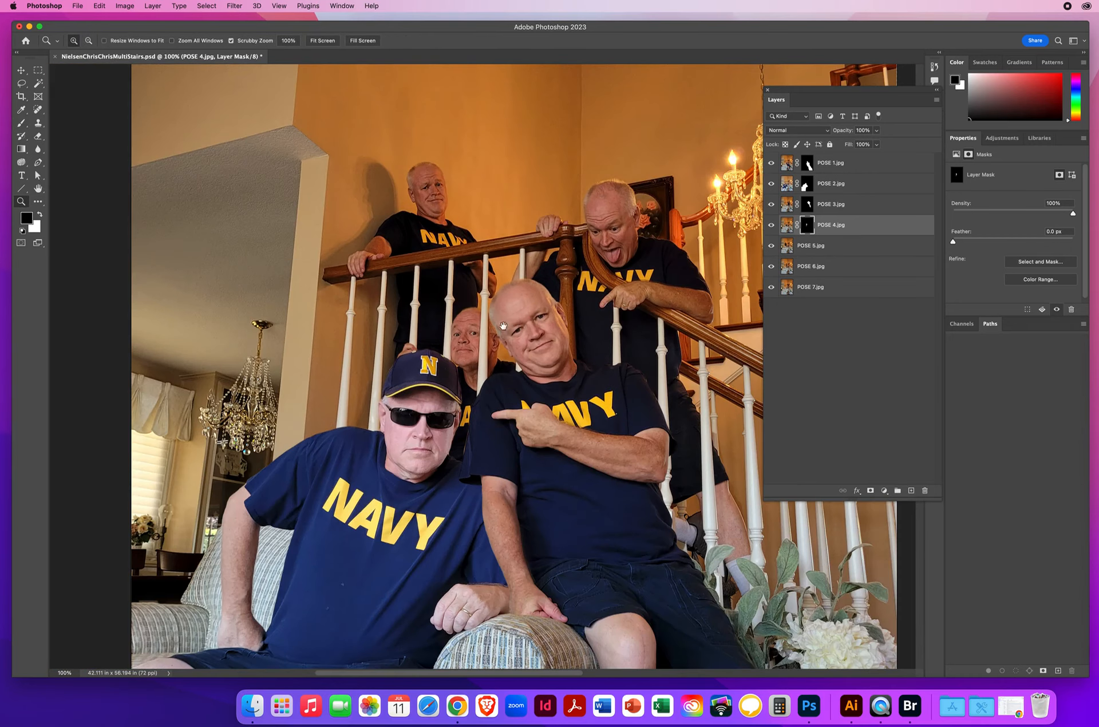
drag(503, 326, 392, 350)
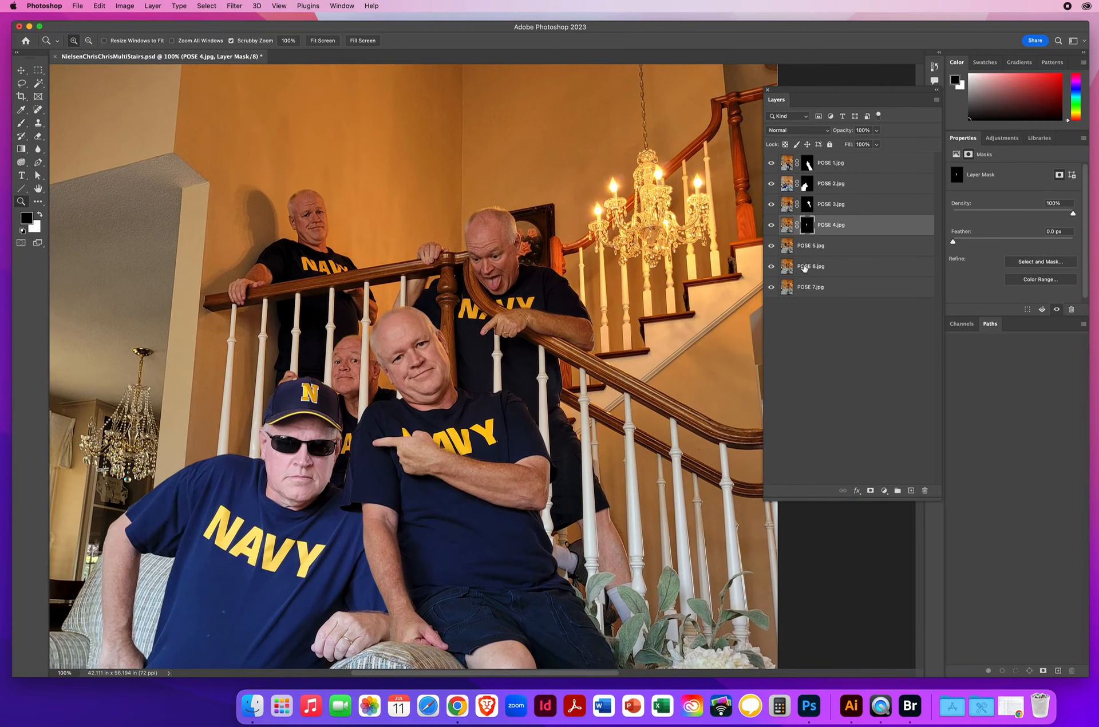
click(823, 247)
key(super+s)
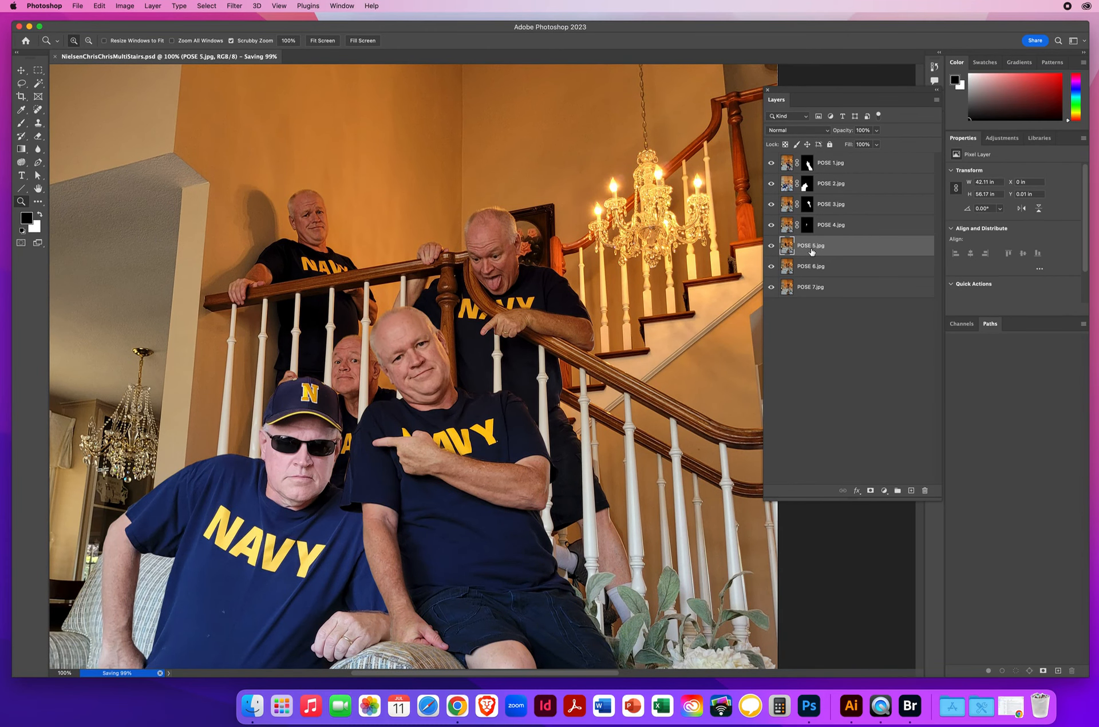
Step: Toggle the POSE 5 layer's visibility to check which man on the staircase it contributes
click(772, 248)
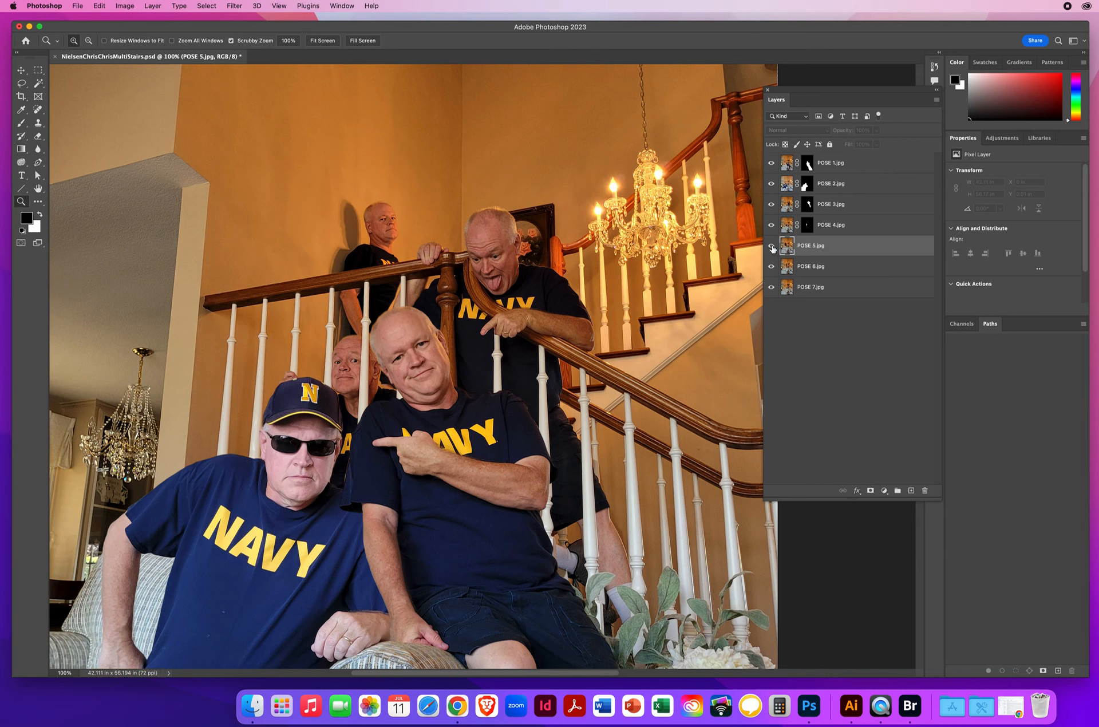
click(772, 247)
click(772, 248)
click(771, 248)
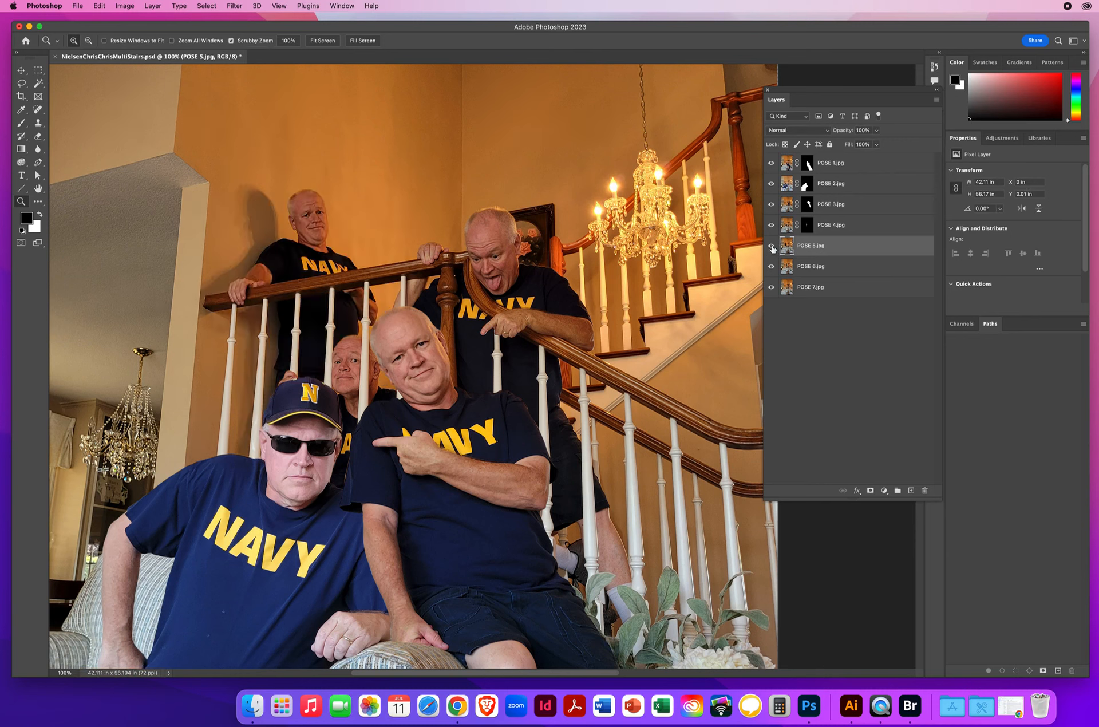
Step: Add a hide-all layer mask to POSE 5 and make the mask active for painting
click(155, 6)
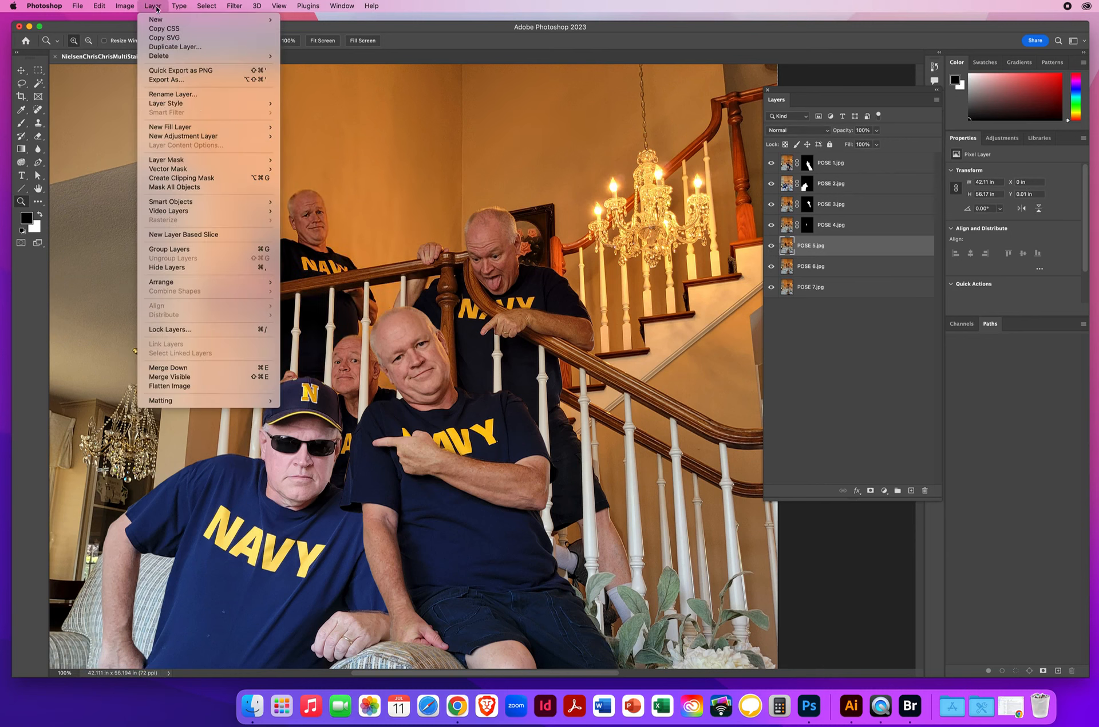
mouse_move(170, 163)
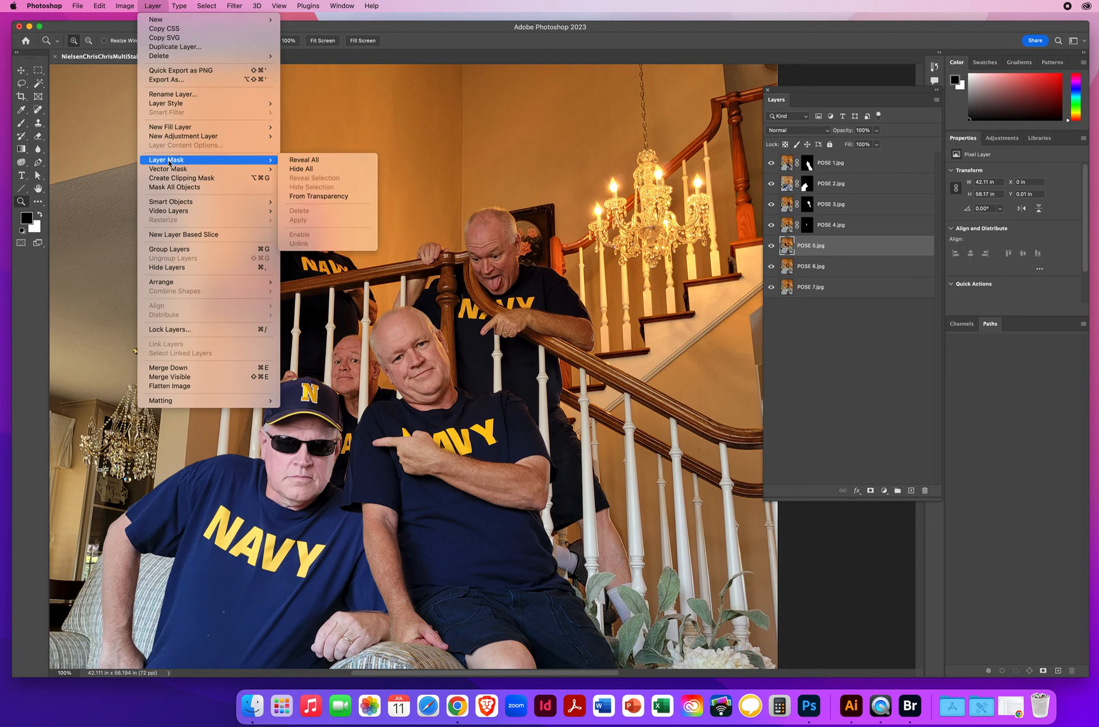
click(310, 170)
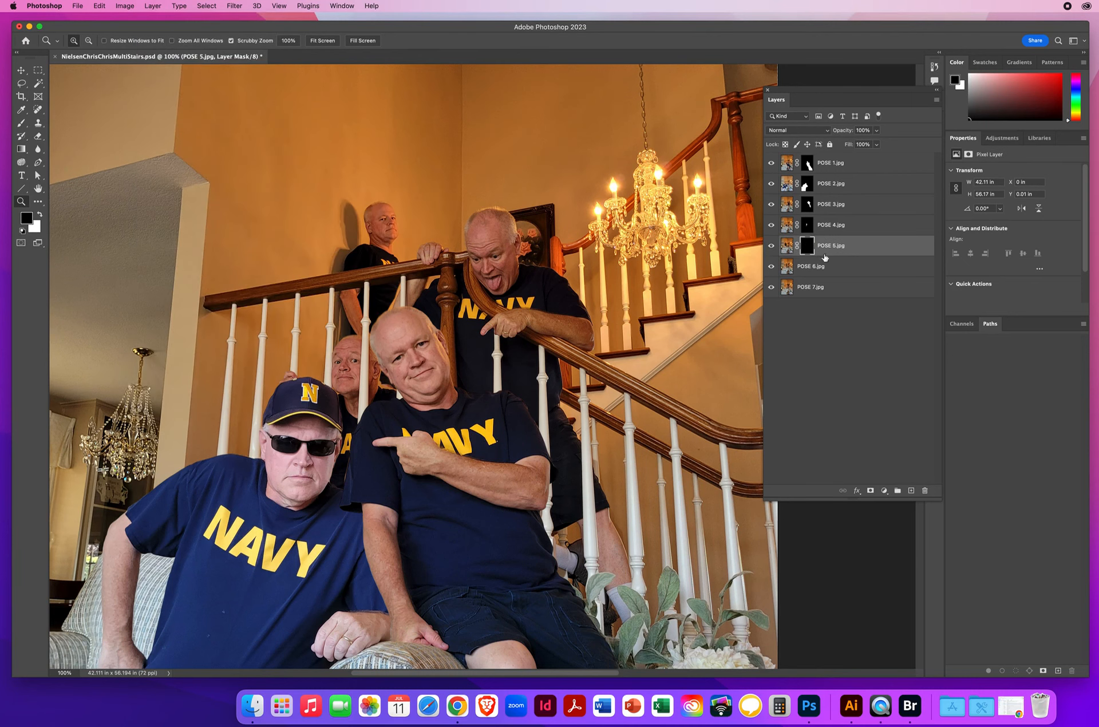
click(807, 250)
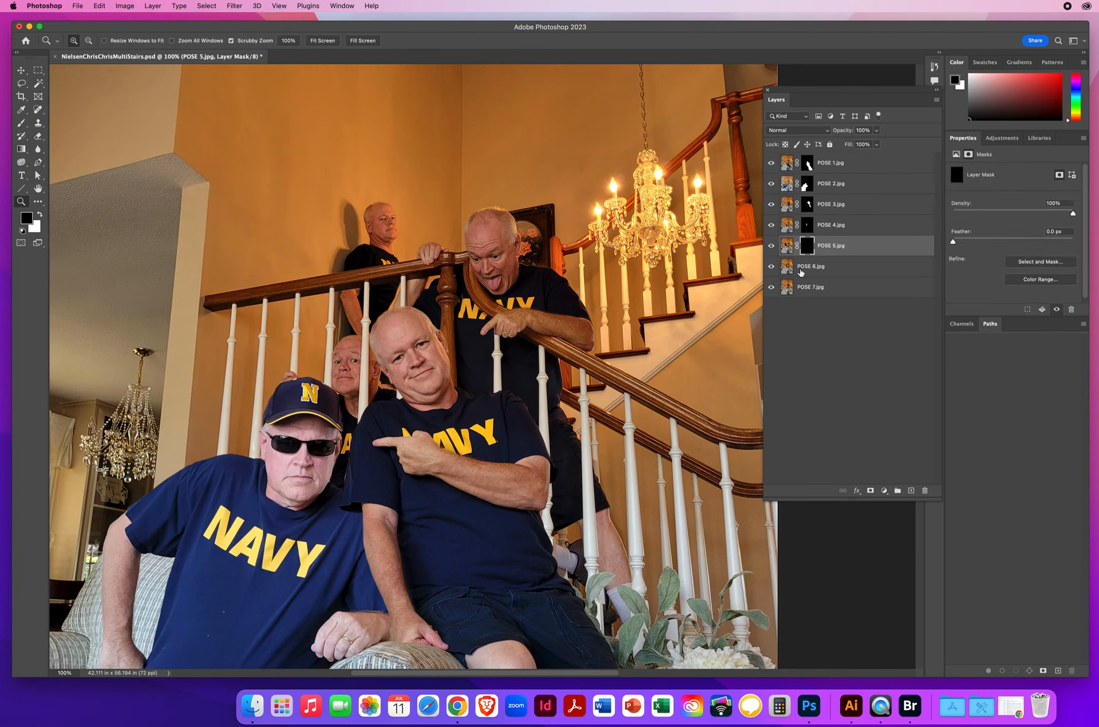
Step: Paint white on the POSE 5 mask to reveal the man leaning on the upper railing, including his arms, head and wall shadow
key(x)
click(21, 123)
drag(272, 335, 279, 335)
mouse_move(276, 329)
mouse_down()
mouse_move(270, 383)
mouse_move(277, 356)
mouse_move(289, 374)
mouse_move(310, 367)
mouse_move(309, 391)
mouse_move(319, 367)
mouse_move(331, 378)
mouse_move(326, 298)
mouse_move(338, 357)
mouse_move(346, 334)
mouse_move(355, 337)
mouse_move(352, 290)
mouse_up()
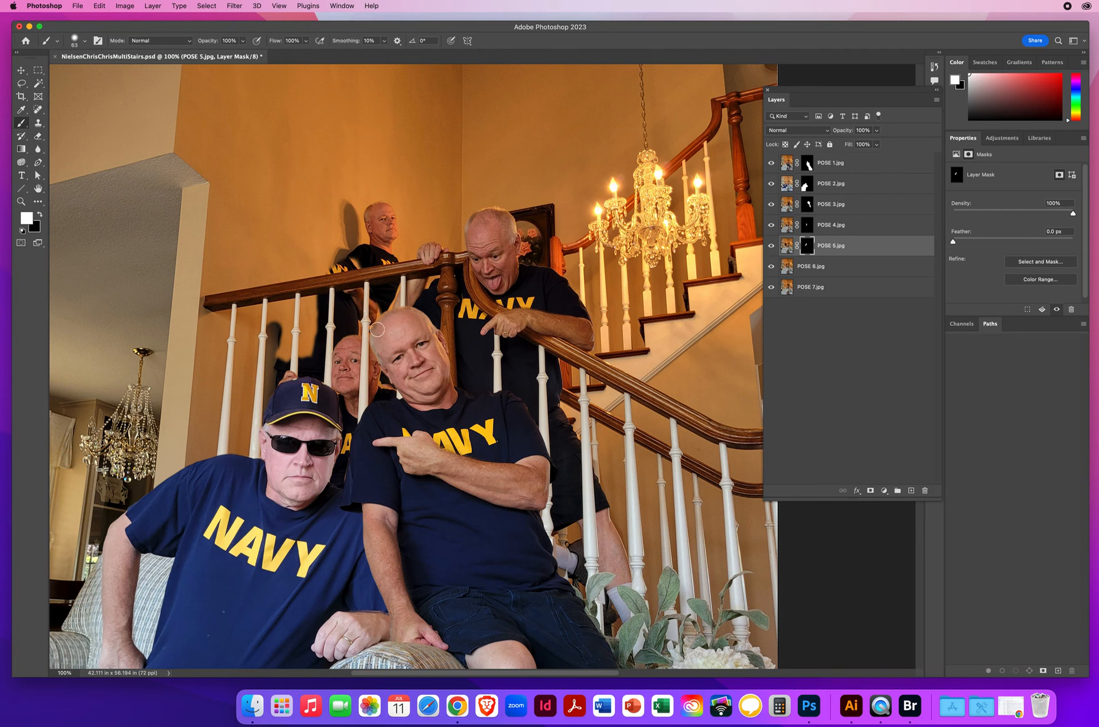
mouse_move(372, 302)
mouse_down()
mouse_move(326, 247)
mouse_move(315, 202)
mouse_move(295, 199)
mouse_move(263, 222)
mouse_move(222, 210)
mouse_move(261, 223)
mouse_move(232, 249)
mouse_move(231, 278)
mouse_move(252, 219)
mouse_move(260, 279)
mouse_move(278, 294)
mouse_move(306, 200)
mouse_move(314, 286)
mouse_move(332, 267)
mouse_move(312, 385)
mouse_move(277, 325)
mouse_move(279, 272)
mouse_move(289, 274)
mouse_move(282, 323)
mouse_move(267, 292)
mouse_move(247, 299)
mouse_move(229, 274)
mouse_up()
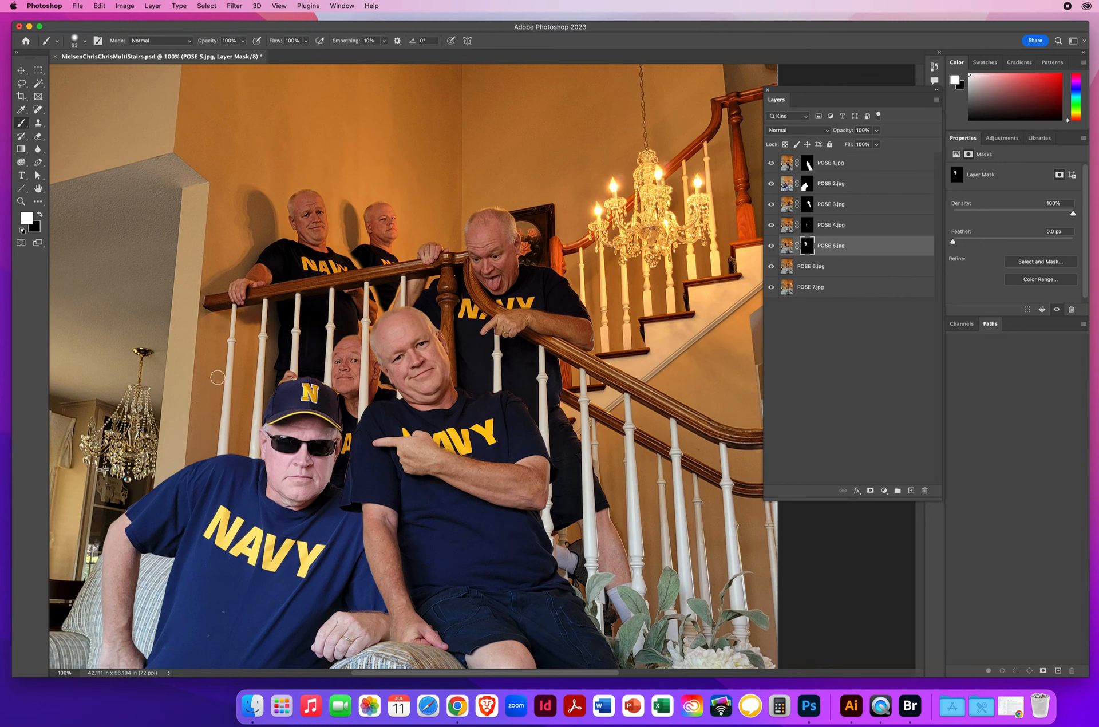
mouse_move(238, 301)
mouse_down()
mouse_move(247, 343)
mouse_move(229, 507)
mouse_move(272, 282)
mouse_move(278, 362)
mouse_move(244, 469)
mouse_move(255, 452)
mouse_up()
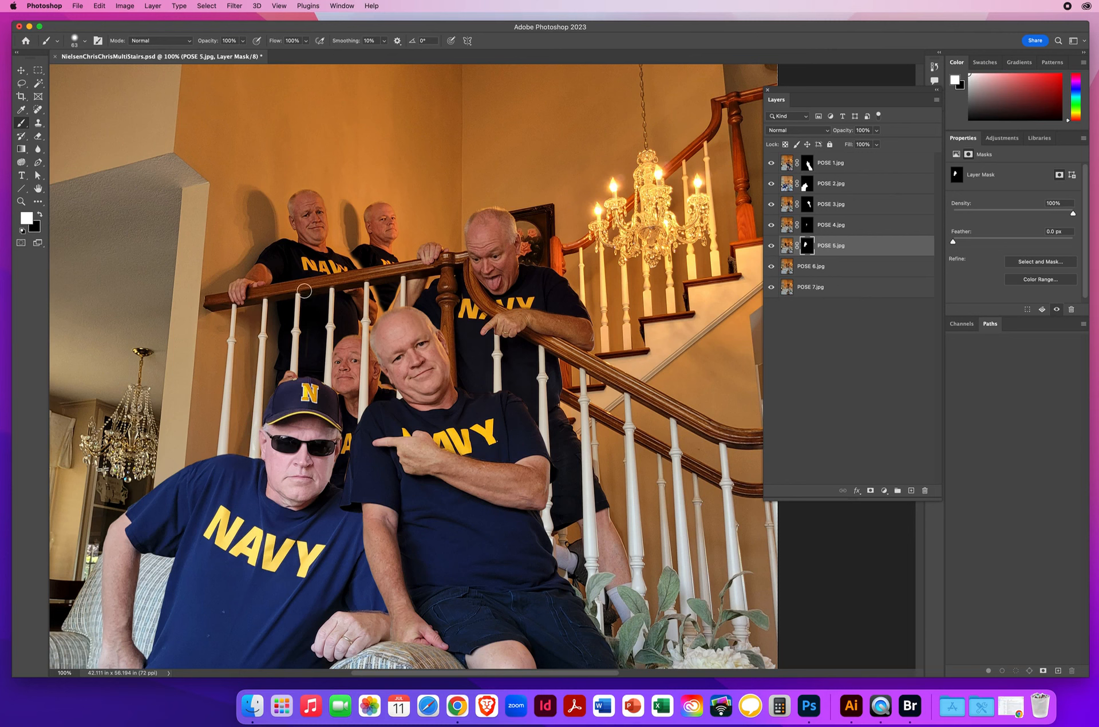
Step: With POSE 6 and POSE 7 hidden, paint black on the POSE 5 mask to trim the wall along the man's shoulder and arm
click(23, 202)
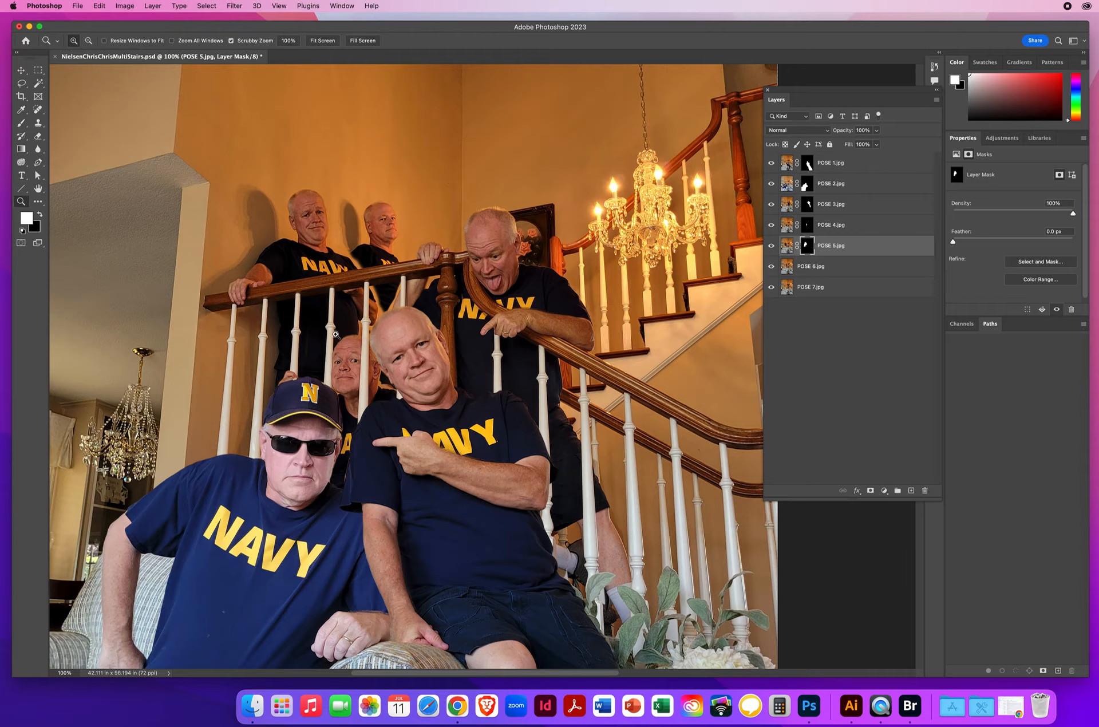
click(360, 309)
click(442, 321)
drag(500, 333, 294, 331)
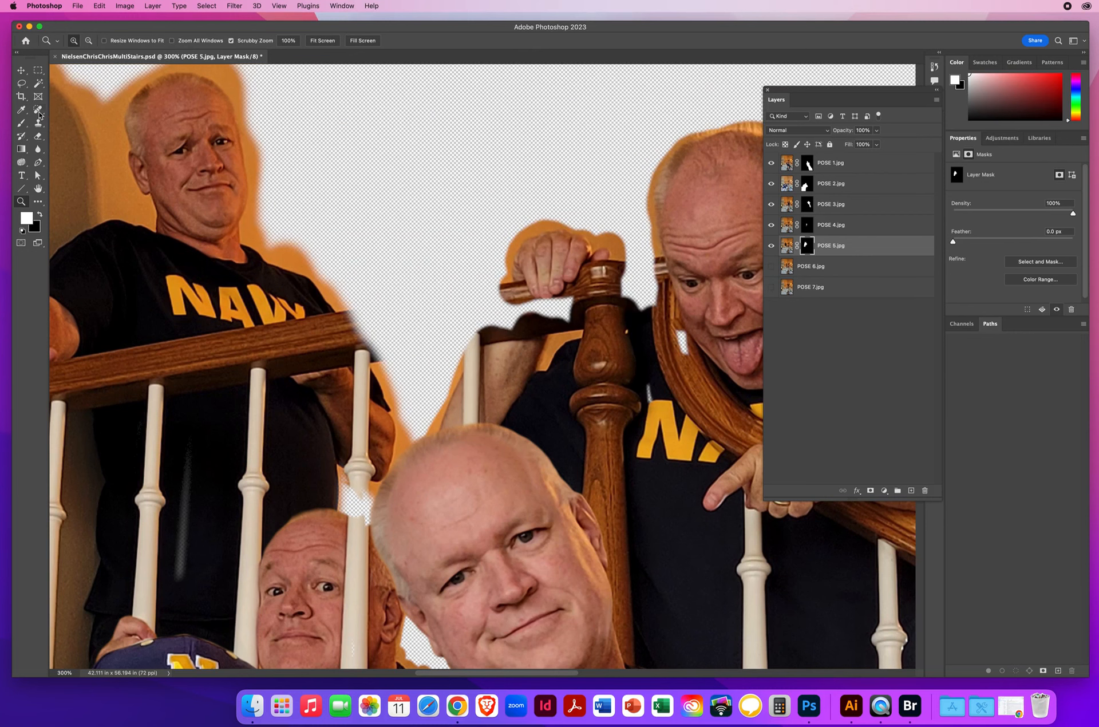
click(21, 123)
key(x)
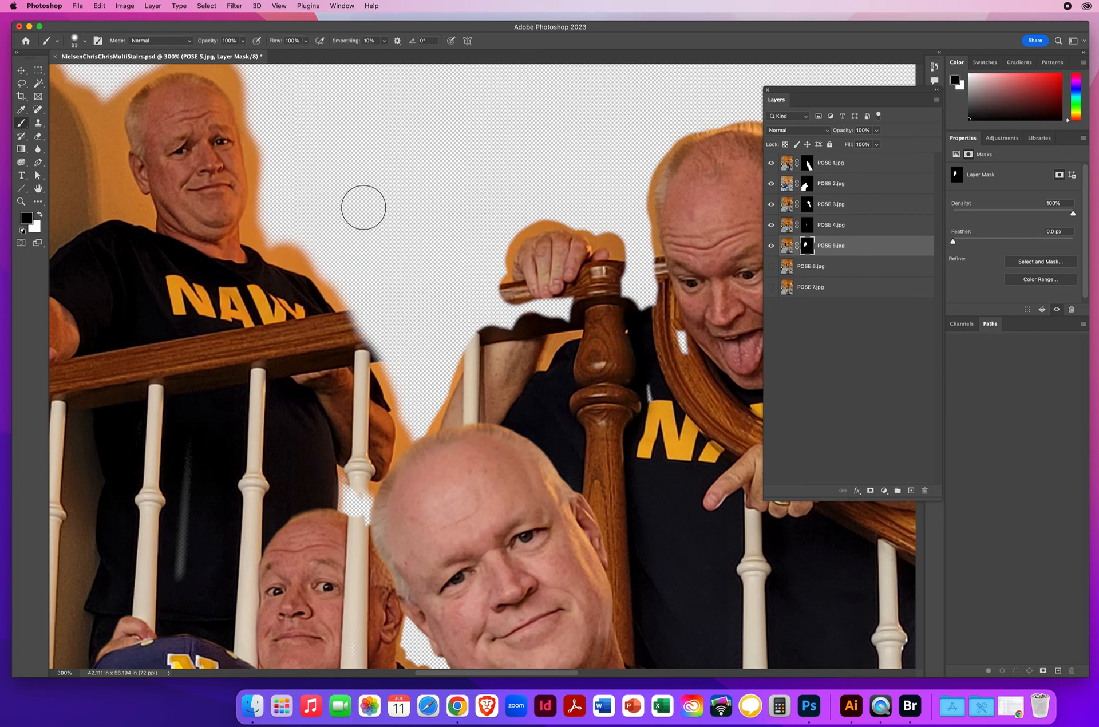
mouse_move(332, 197)
mouse_down()
mouse_move(246, 237)
mouse_move(275, 258)
mouse_move(302, 223)
mouse_move(302, 240)
mouse_move(260, 244)
mouse_move(320, 277)
mouse_move(375, 348)
mouse_move(403, 421)
mouse_move(394, 493)
mouse_move(418, 436)
mouse_move(404, 487)
mouse_move(350, 483)
mouse_move(347, 514)
mouse_move(336, 449)
mouse_up()
key(x)
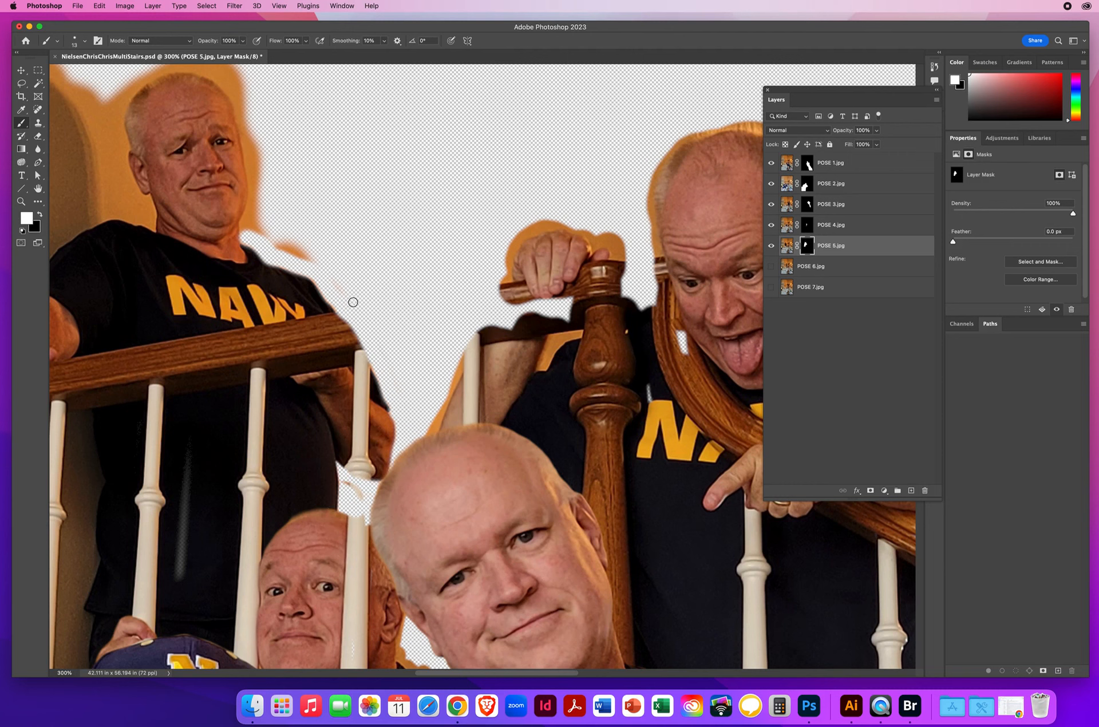
Step: Paint out the leftover wall strip beside the man's shoulder on the POSE 5 mask, and show POSE 6 and POSE 7 again
key(x)
mouse_move(272, 240)
mouse_down()
mouse_move(311, 263)
mouse_move(325, 257)
mouse_move(273, 232)
mouse_move(299, 254)
mouse_up()
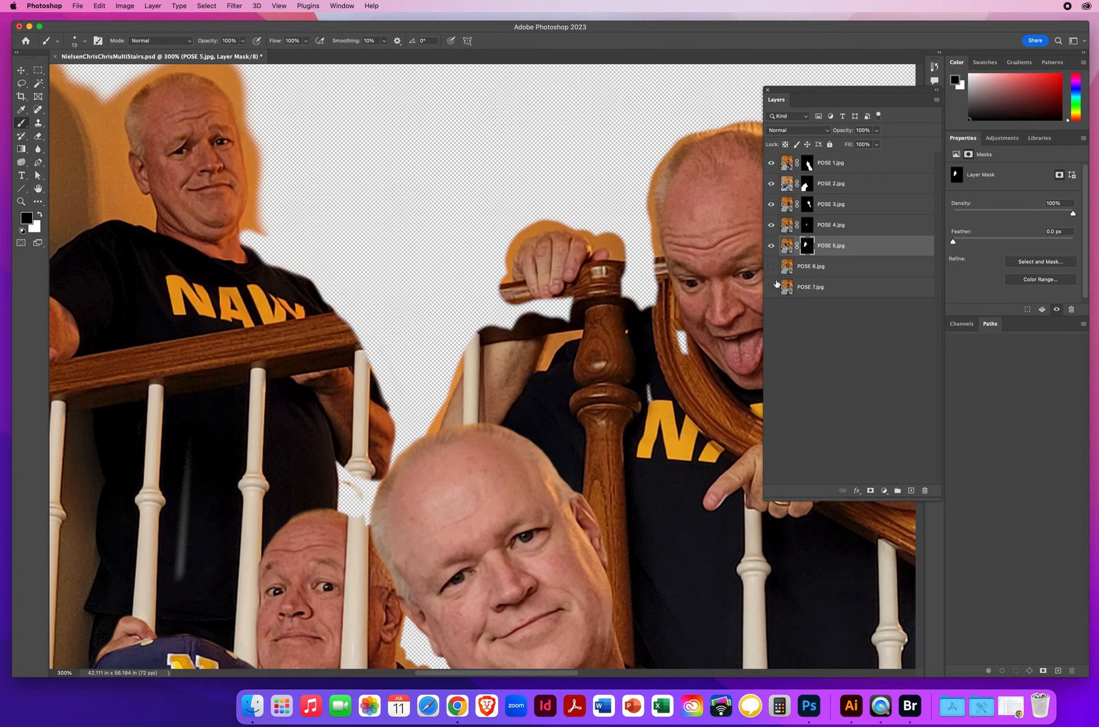
drag(771, 267, 771, 288)
drag(418, 313, 536, 404)
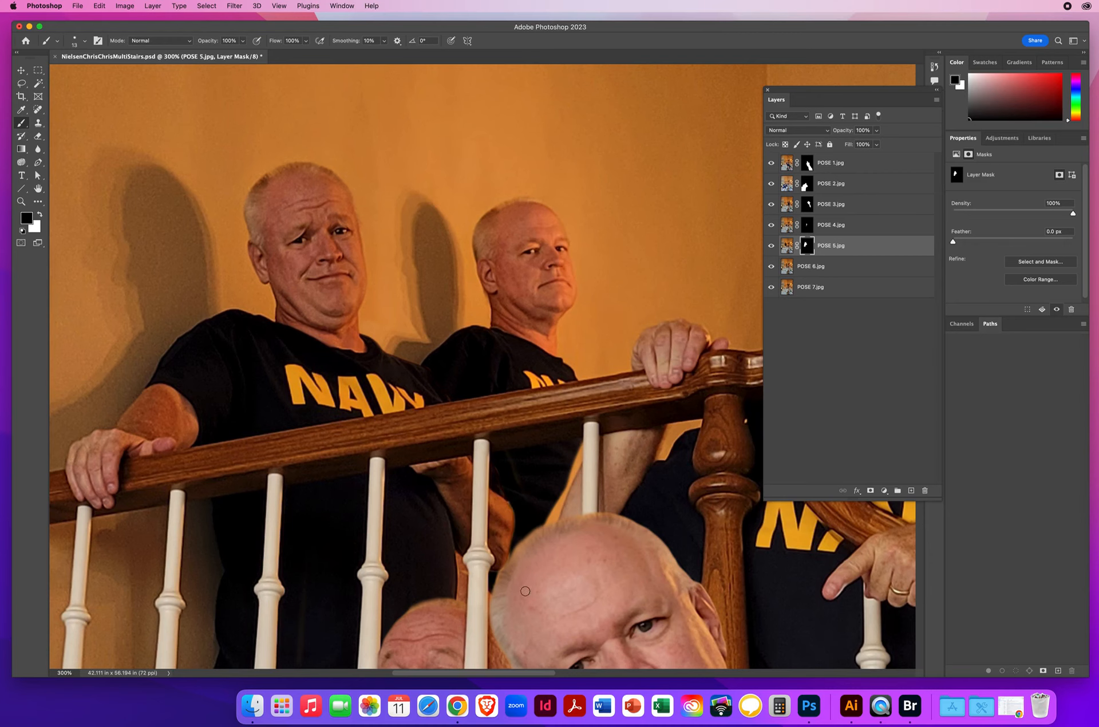
Step: Toggle the visibility of POSE 5, POSE 4 and POSE 3 to identify which layer holds the wall strip beside the forearm below the railing
drag(322, 490, 311, 286)
key(z)
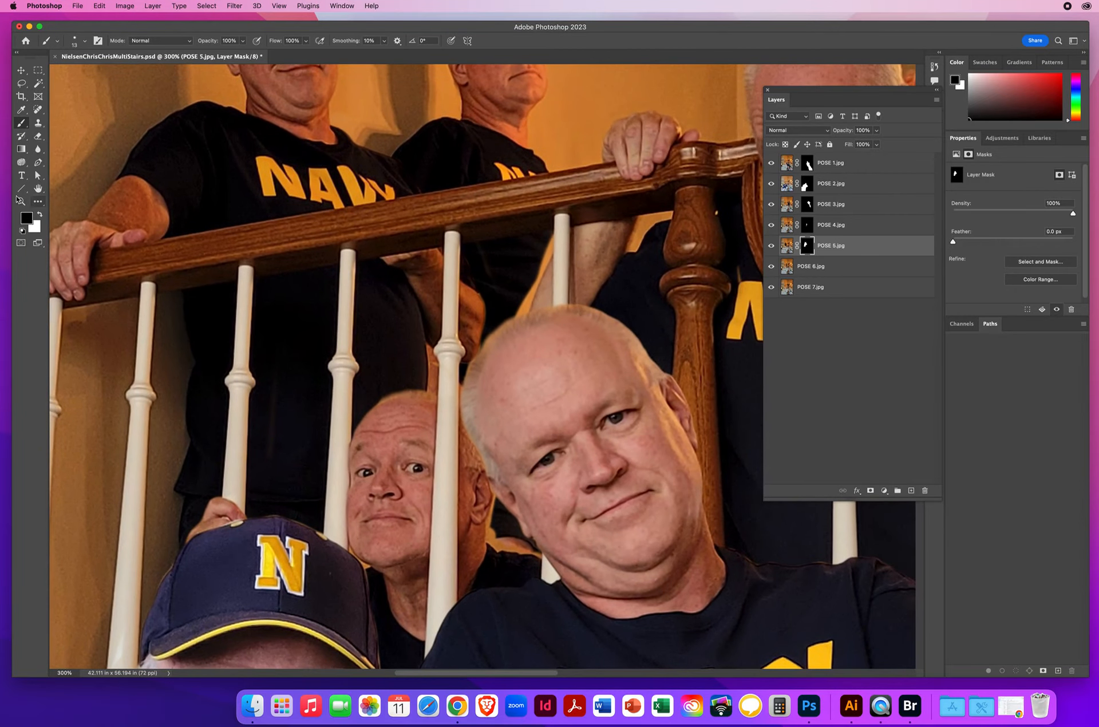
alt+click(484, 372)
scroll(502, 378, right, 5)
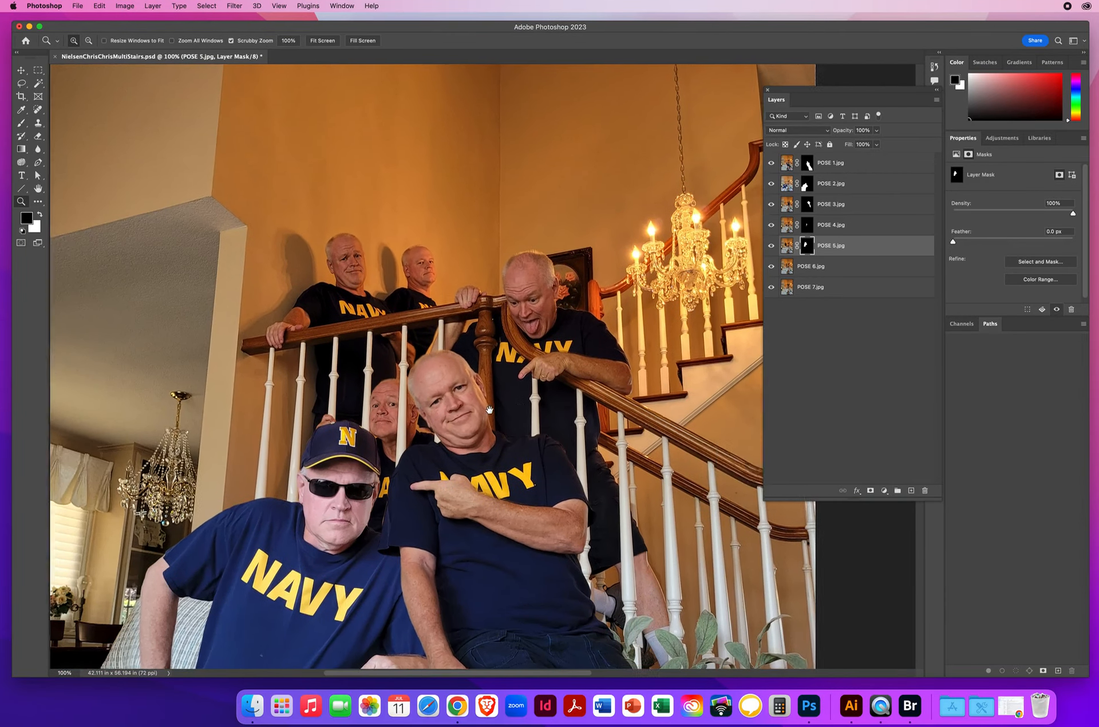
drag(356, 340, 402, 316)
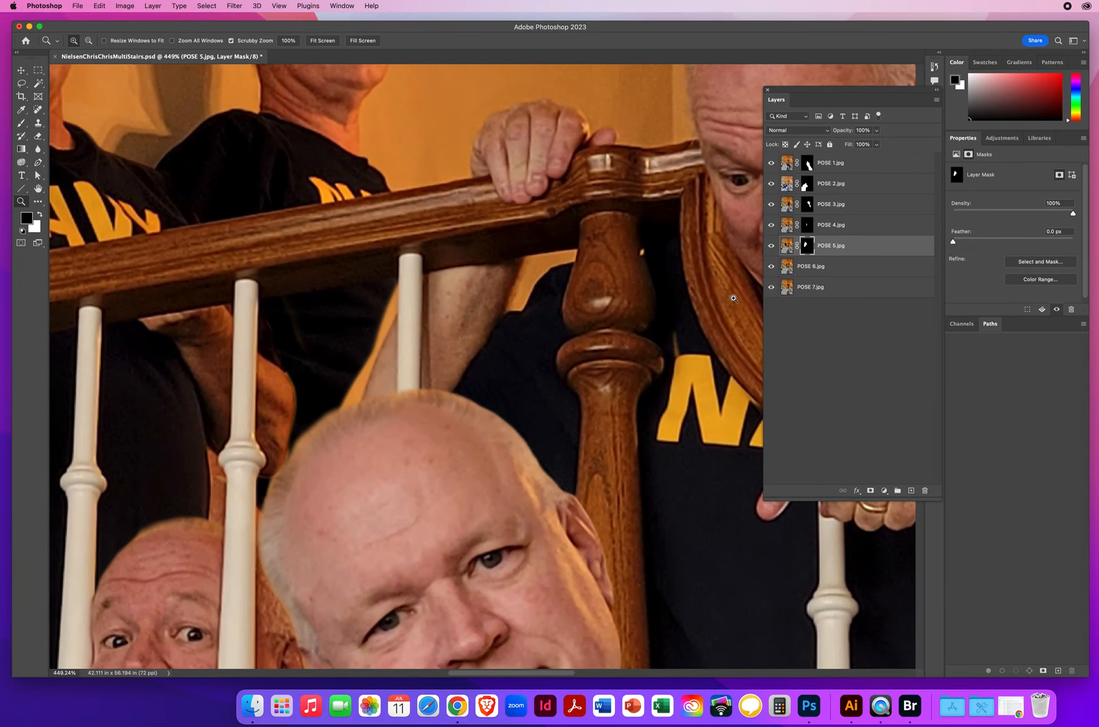
click(770, 246)
click(772, 245)
click(771, 225)
click(771, 225)
click(772, 204)
click(772, 204)
click(772, 205)
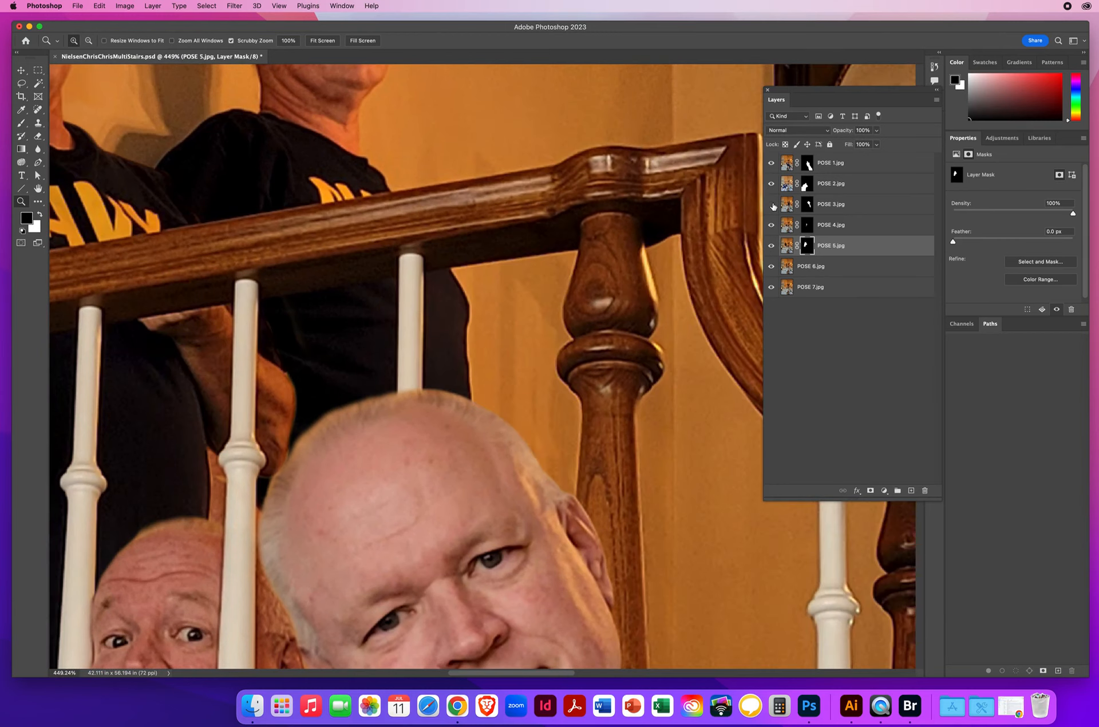
Step: Paint black on the POSE 3 mask to remove the wall strip along the forearm below the railing
click(785, 205)
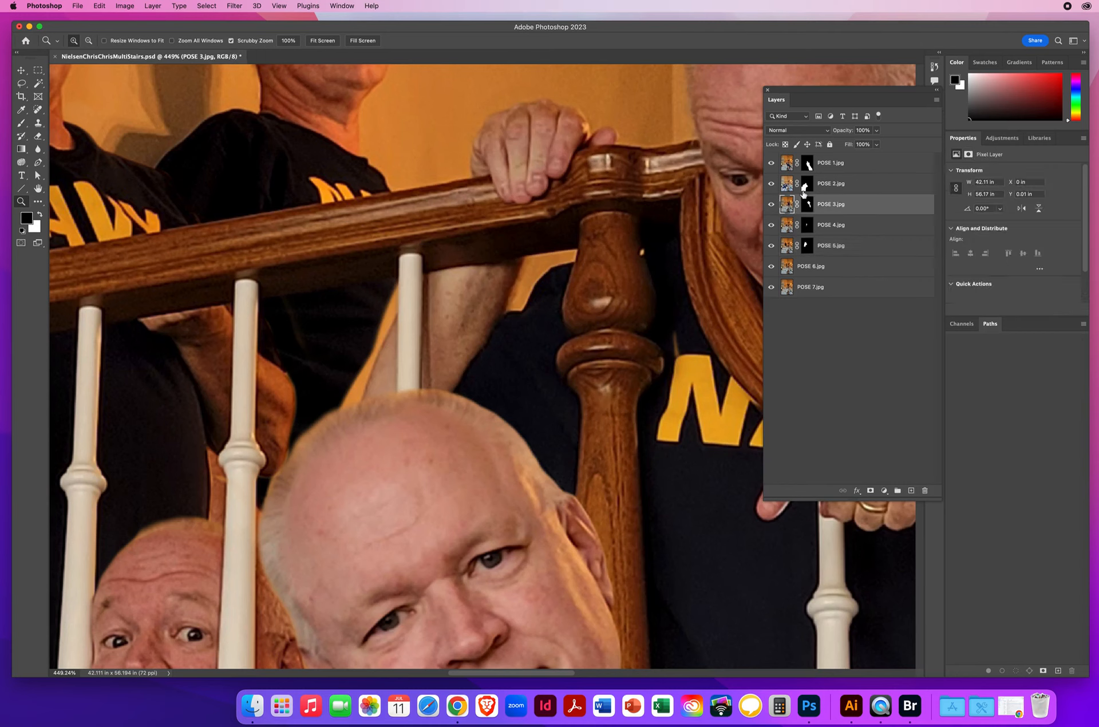
click(807, 204)
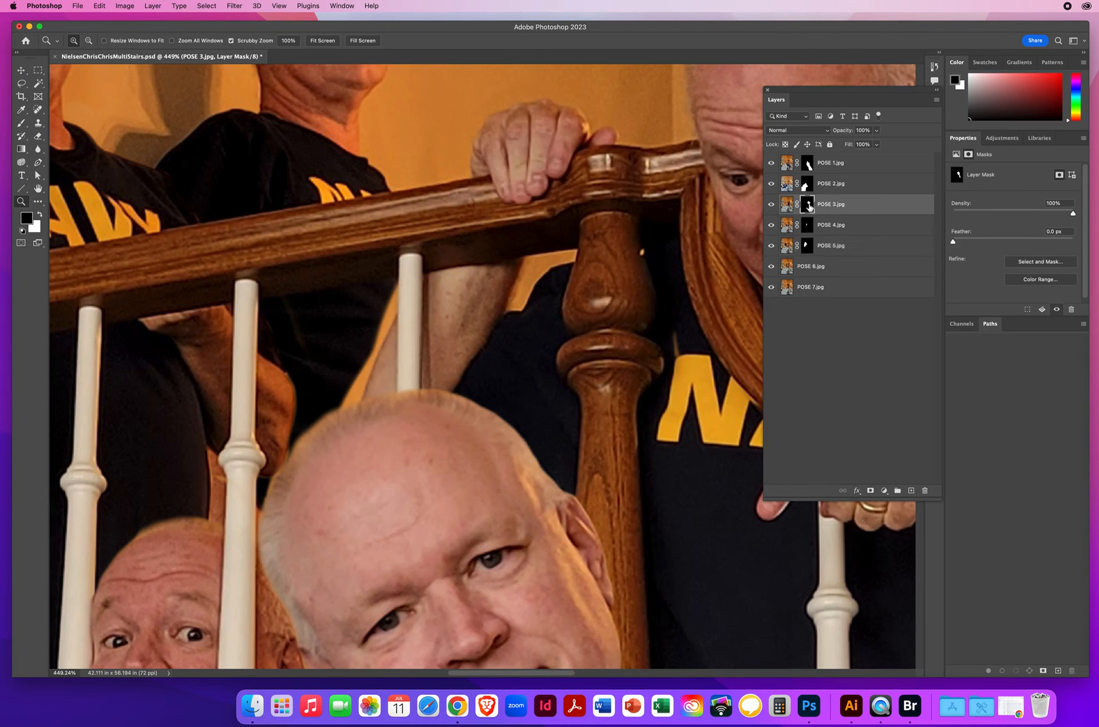
click(21, 123)
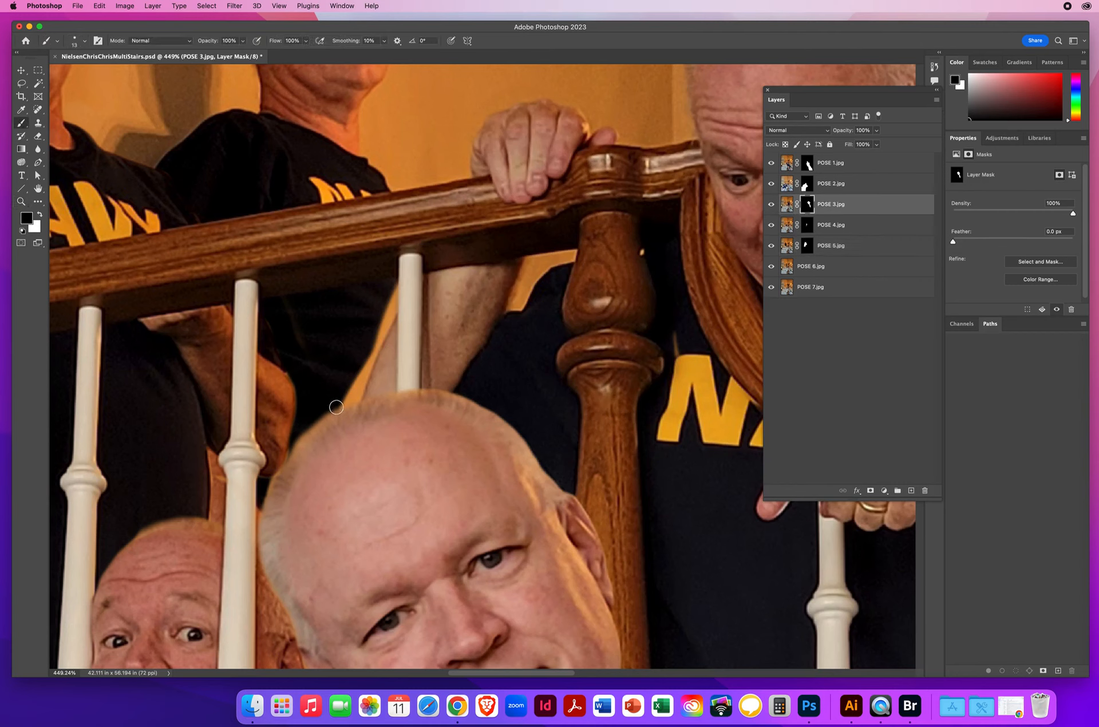
drag(342, 408, 395, 297)
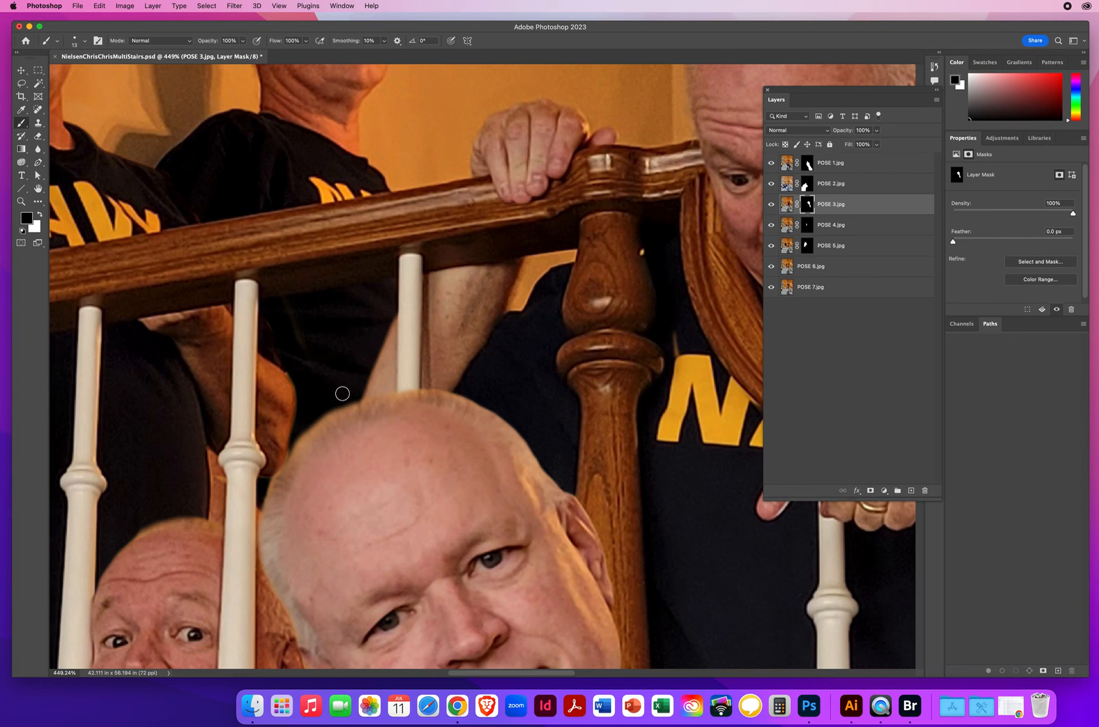
Step: Select the POSE 6 layer and save the document
click(21, 202)
click(88, 40)
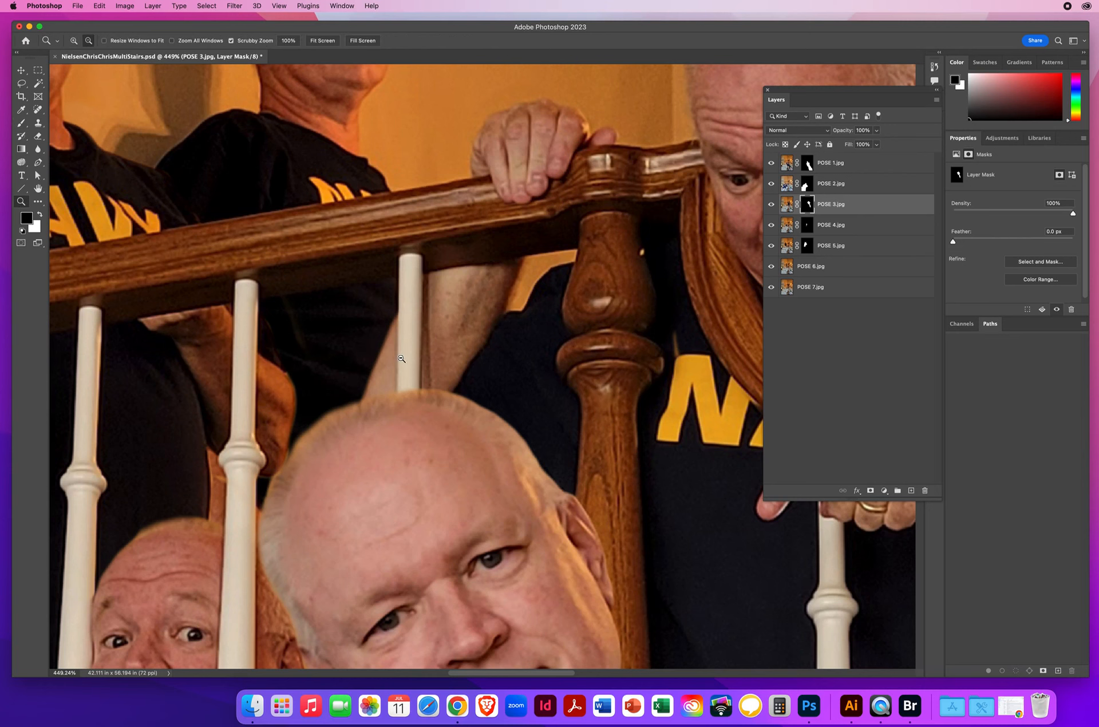
click(421, 364)
click(421, 364)
alt+click(513, 378)
alt+click(513, 378)
drag(504, 377, 353, 271)
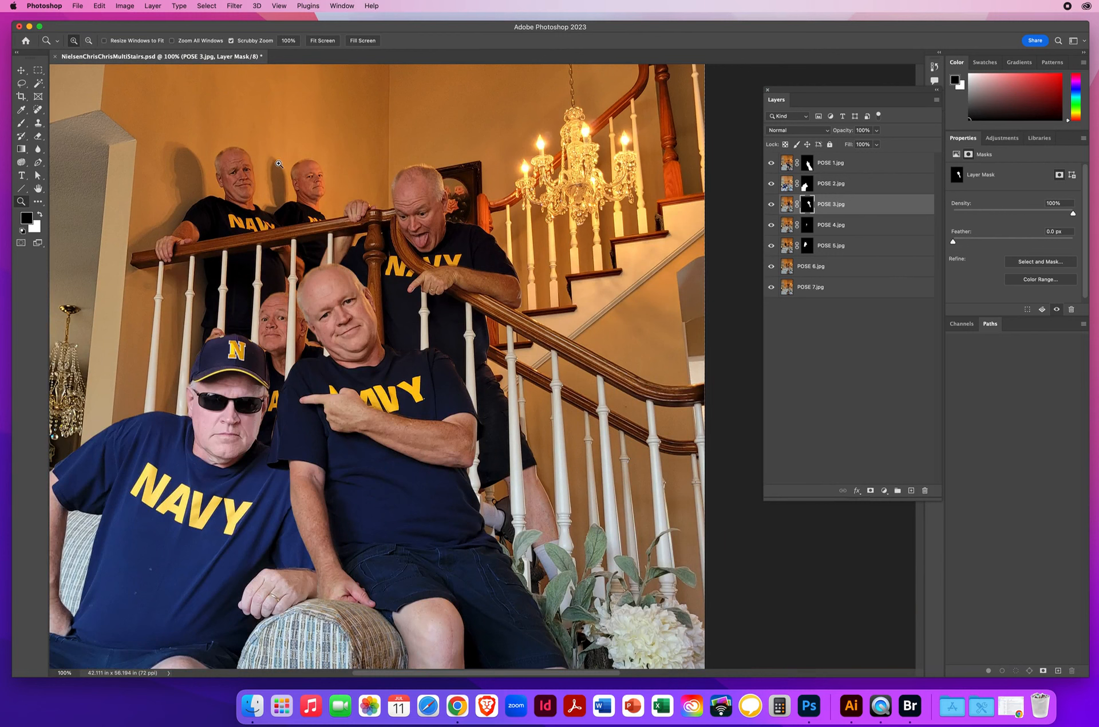
click(833, 272)
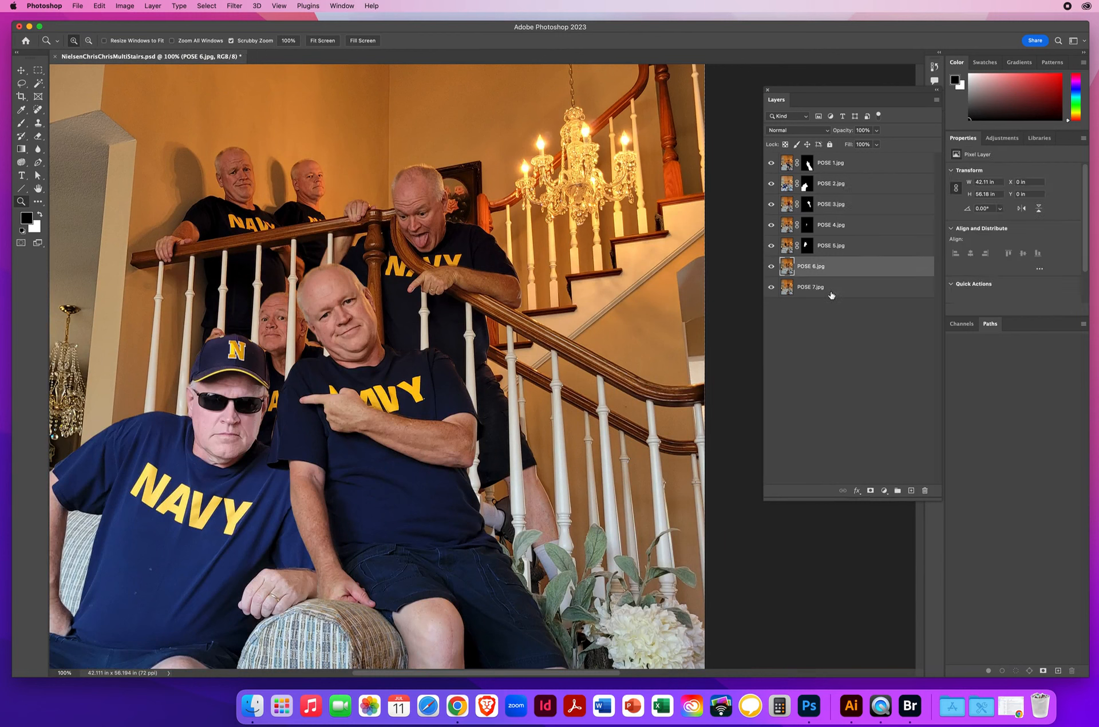
key(super+s)
Step: Check the POSE 6 layer by hiding and showing it, and add a hide-all layer mask to it
click(771, 269)
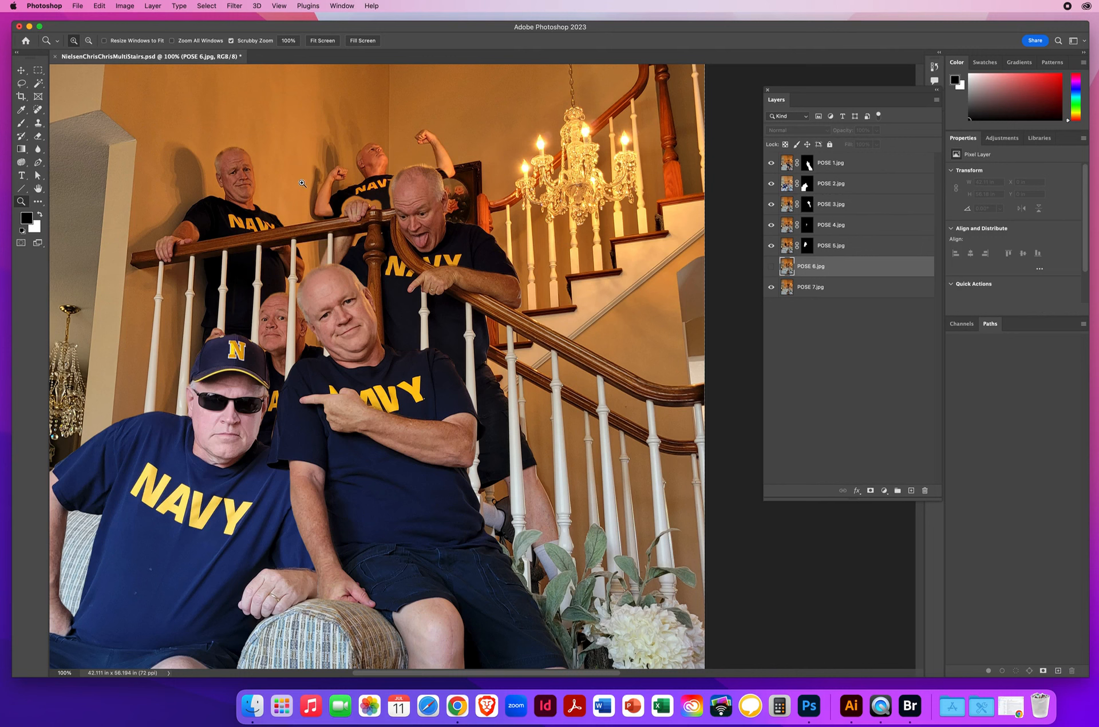
click(772, 269)
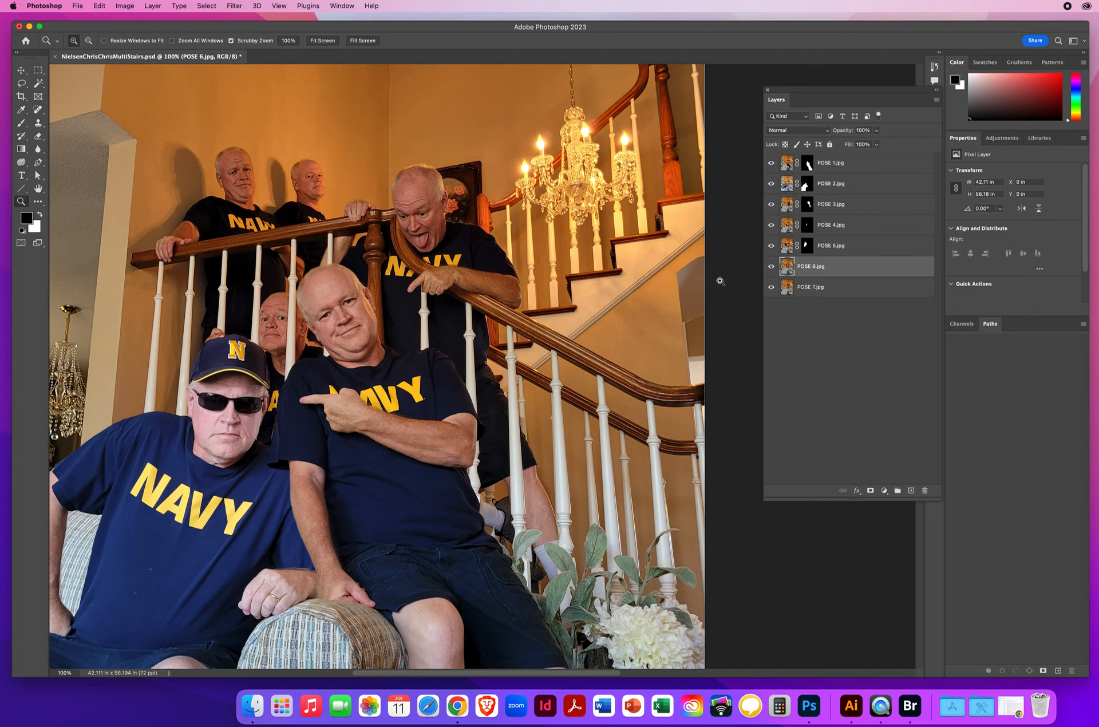
click(154, 6)
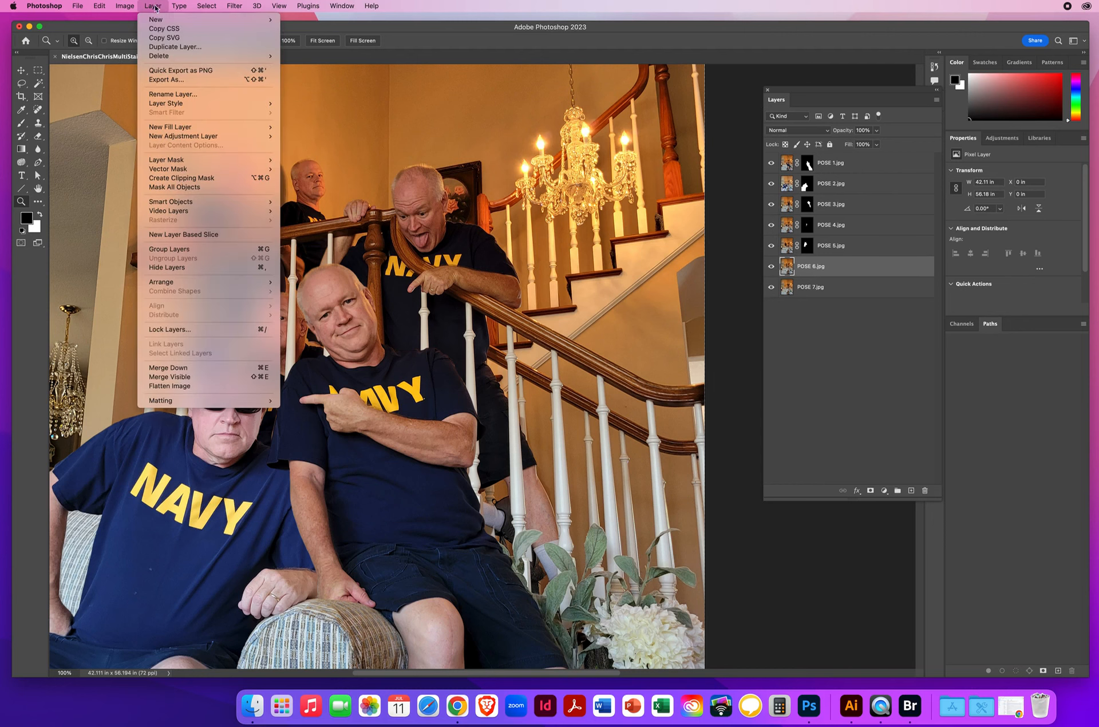
mouse_move(172, 164)
click(342, 169)
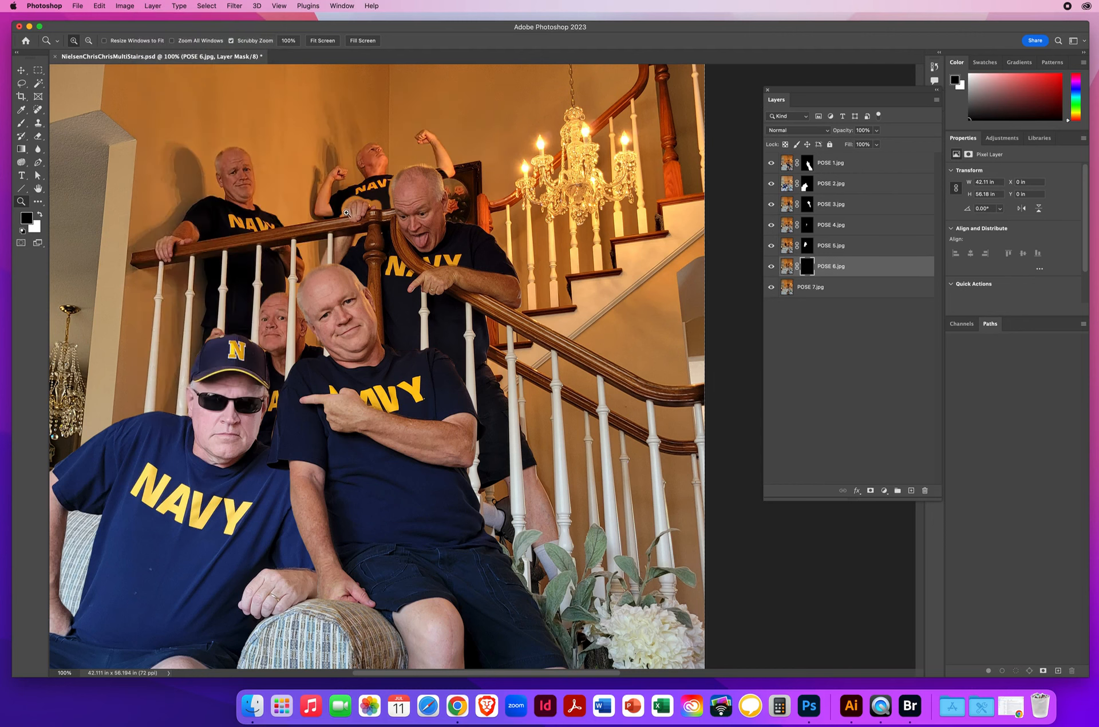
Step: Paint white on the POSE 6 mask to reveal the man behind the upper railing, including his head, wall shadow, shirt and lower body between the balusters
key(x)
click(311, 239)
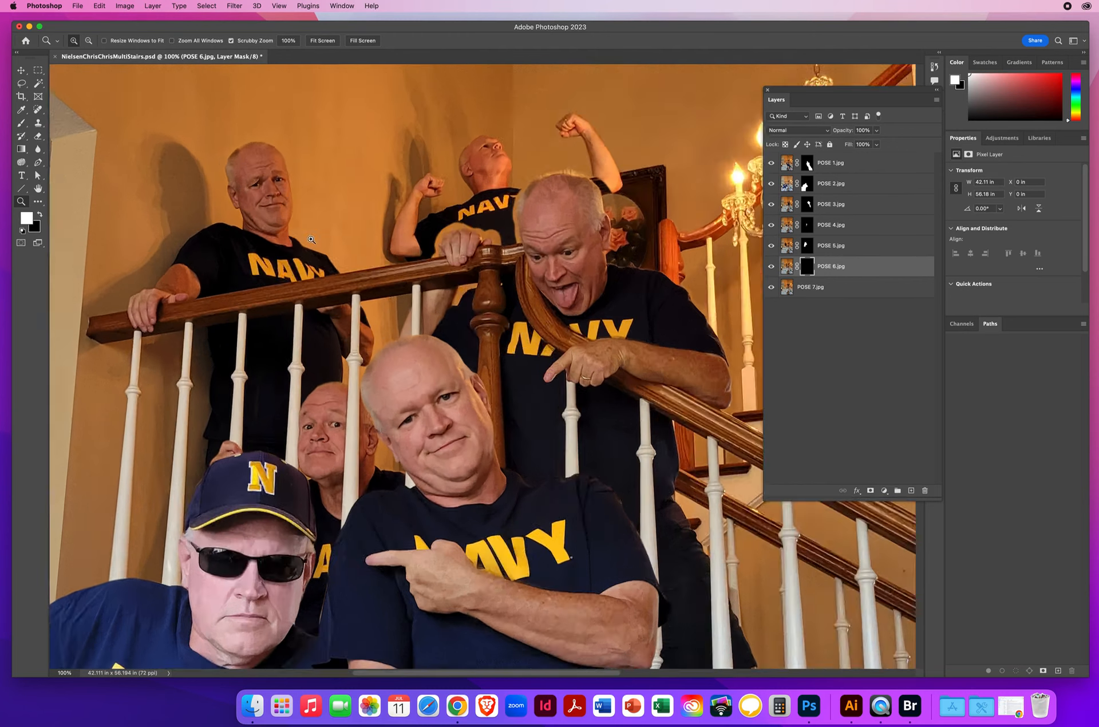
click(436, 333)
click(21, 125)
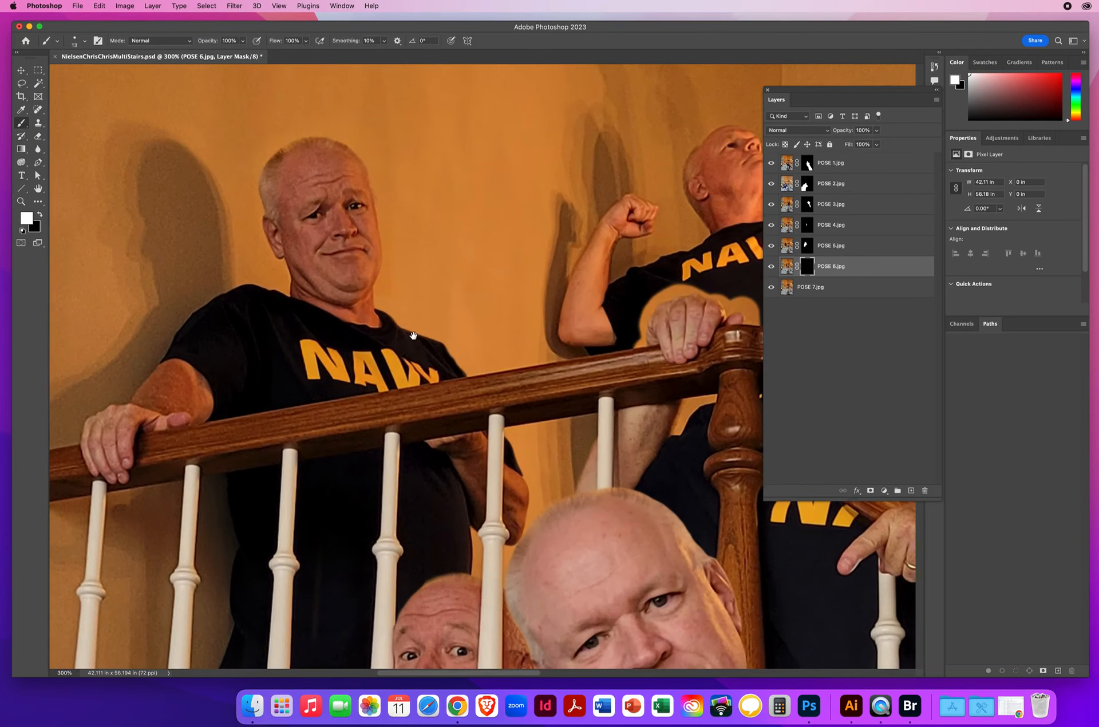
mouse_move(458, 354)
mouse_down()
mouse_move(373, 295)
mouse_move(359, 275)
mouse_move(372, 269)
mouse_move(331, 277)
mouse_move(315, 262)
mouse_move(362, 250)
mouse_move(329, 258)
mouse_move(358, 220)
mouse_move(344, 211)
mouse_move(347, 148)
mouse_move(340, 162)
mouse_move(363, 99)
mouse_move(363, 140)
mouse_move(392, 189)
mouse_move(442, 125)
mouse_move(495, 137)
mouse_move(507, 205)
mouse_move(493, 291)
mouse_move(527, 319)
mouse_move(527, 338)
mouse_move(500, 364)
mouse_move(461, 222)
mouse_move(466, 155)
mouse_move(484, 223)
mouse_move(463, 275)
mouse_move(452, 140)
mouse_move(420, 192)
mouse_move(423, 217)
mouse_move(368, 201)
mouse_move(369, 293)
mouse_move(395, 309)
mouse_move(420, 275)
mouse_move(438, 327)
mouse_move(467, 240)
mouse_up()
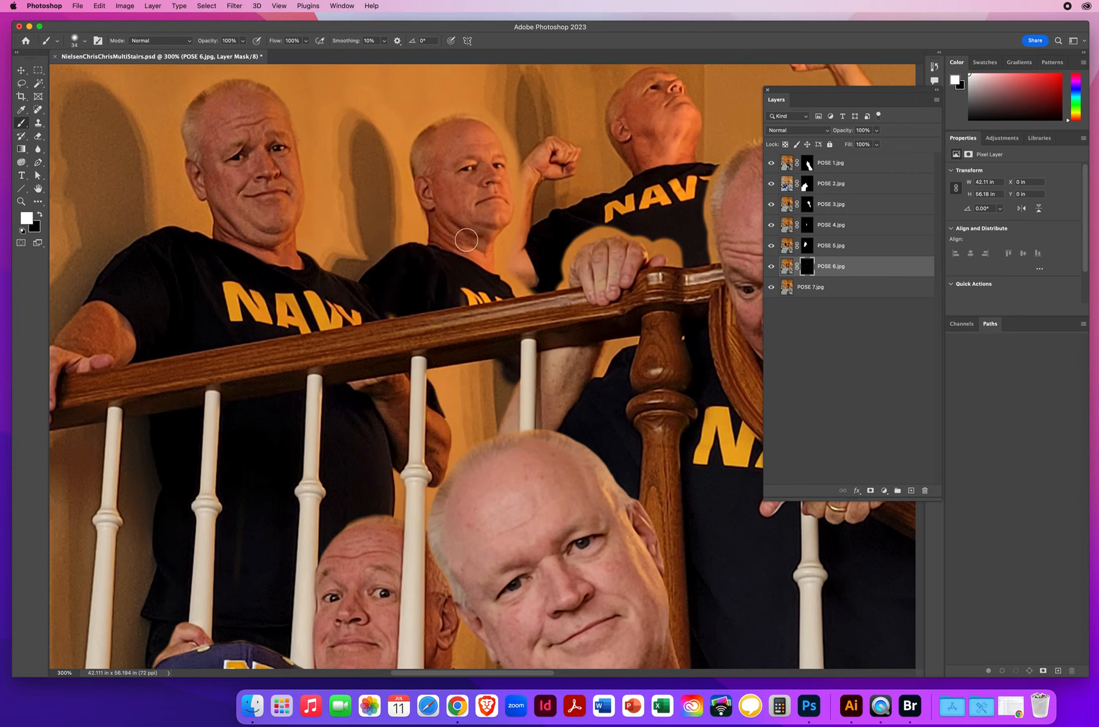
mouse_move(413, 379)
mouse_down()
mouse_move(434, 404)
mouse_move(438, 393)
mouse_move(449, 465)
mouse_move(443, 484)
mouse_move(394, 459)
mouse_move(405, 523)
mouse_move(429, 507)
mouse_move(463, 442)
mouse_move(478, 366)
mouse_move(492, 374)
mouse_move(509, 453)
mouse_move(508, 436)
mouse_move(504, 475)
mouse_up()
scroll(503, 475, down, 5)
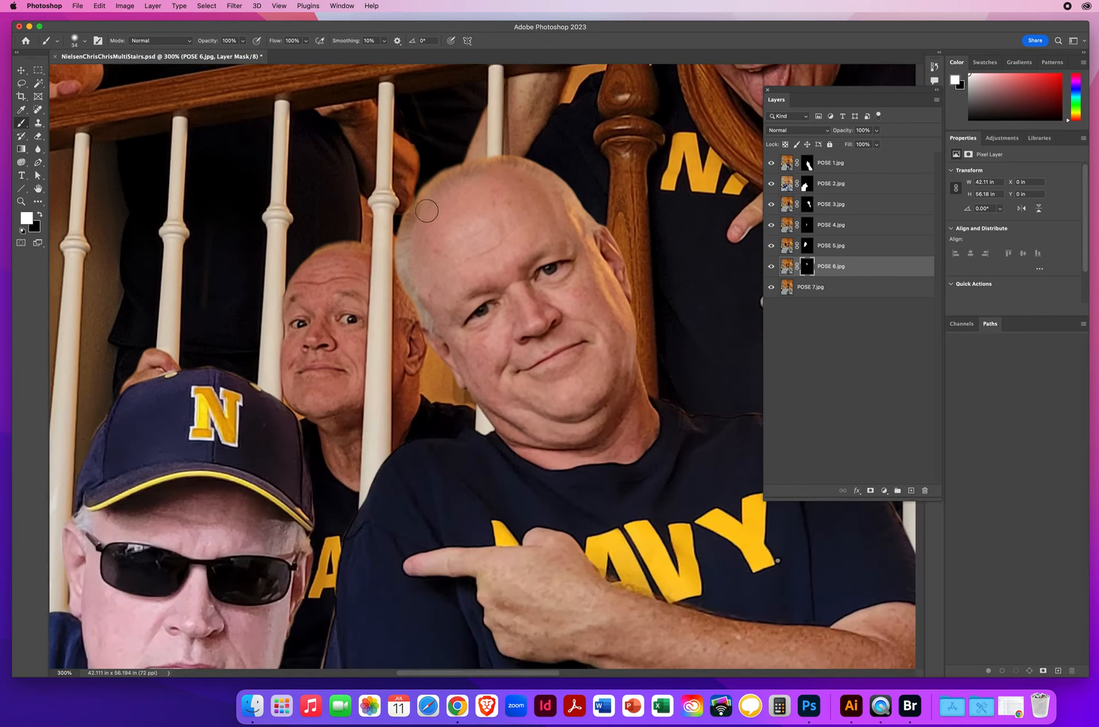
mouse_move(428, 320)
mouse_down()
mouse_move(430, 375)
mouse_move(448, 398)
mouse_up()
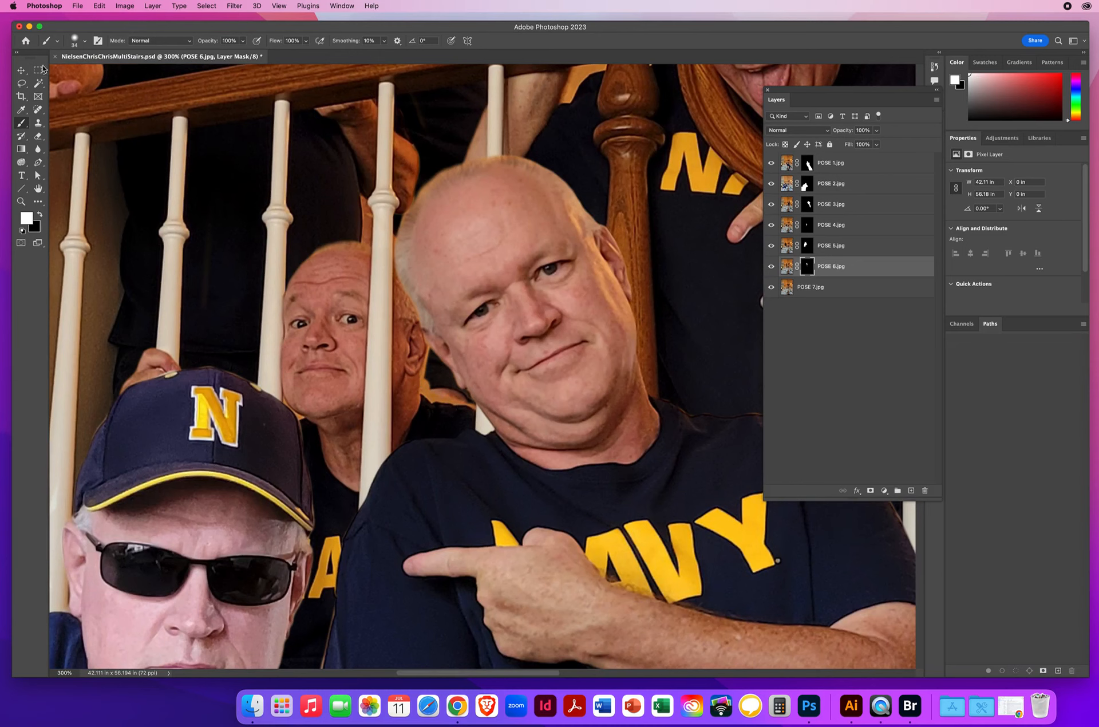
Step: Identify POSE 4 as the covering layer and paint black on its mask to remove the wall remnant between the peeking man's ear and the front man's face
click(18, 70)
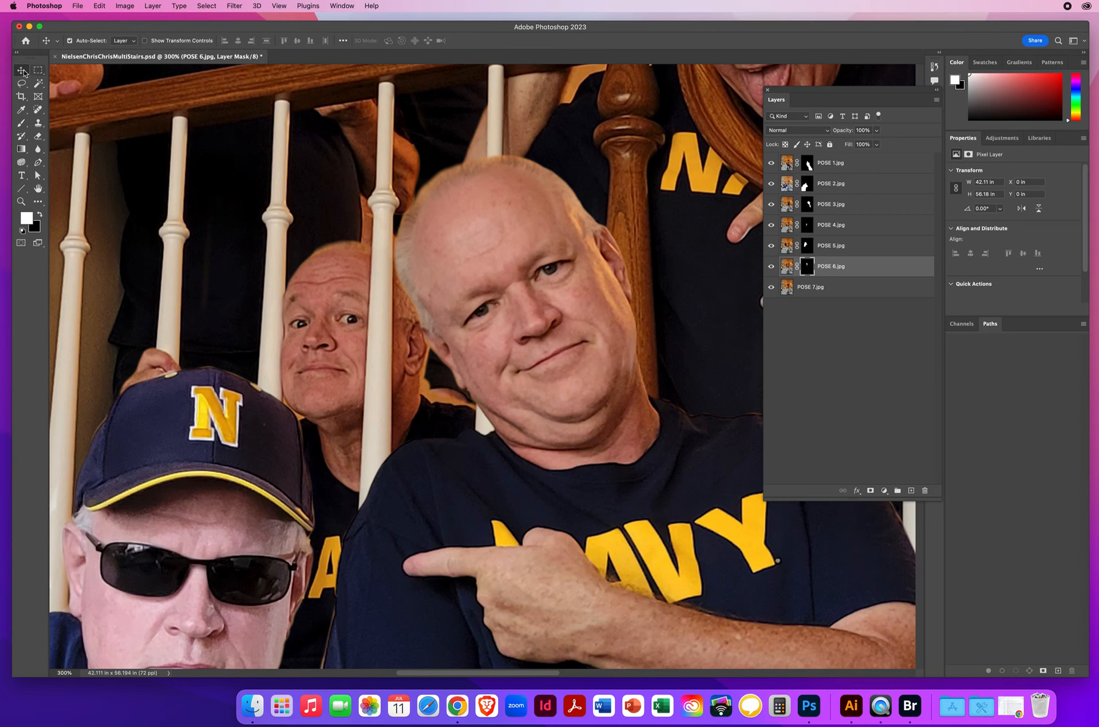
click(426, 395)
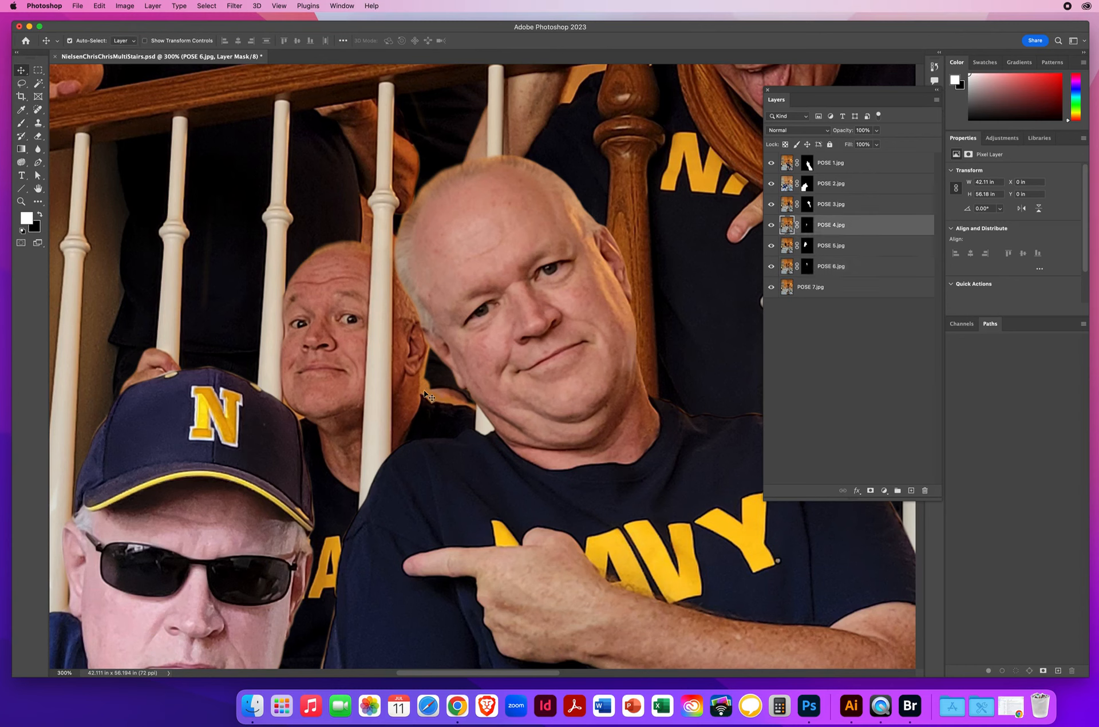
click(772, 226)
click(771, 226)
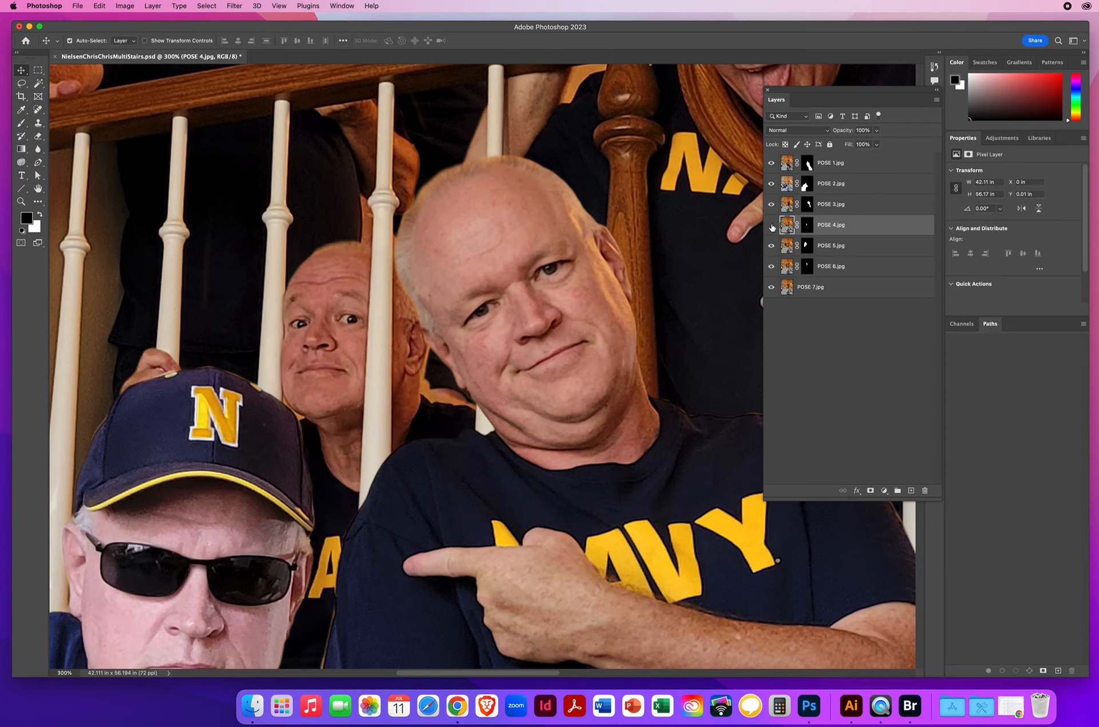
click(771, 226)
click(772, 226)
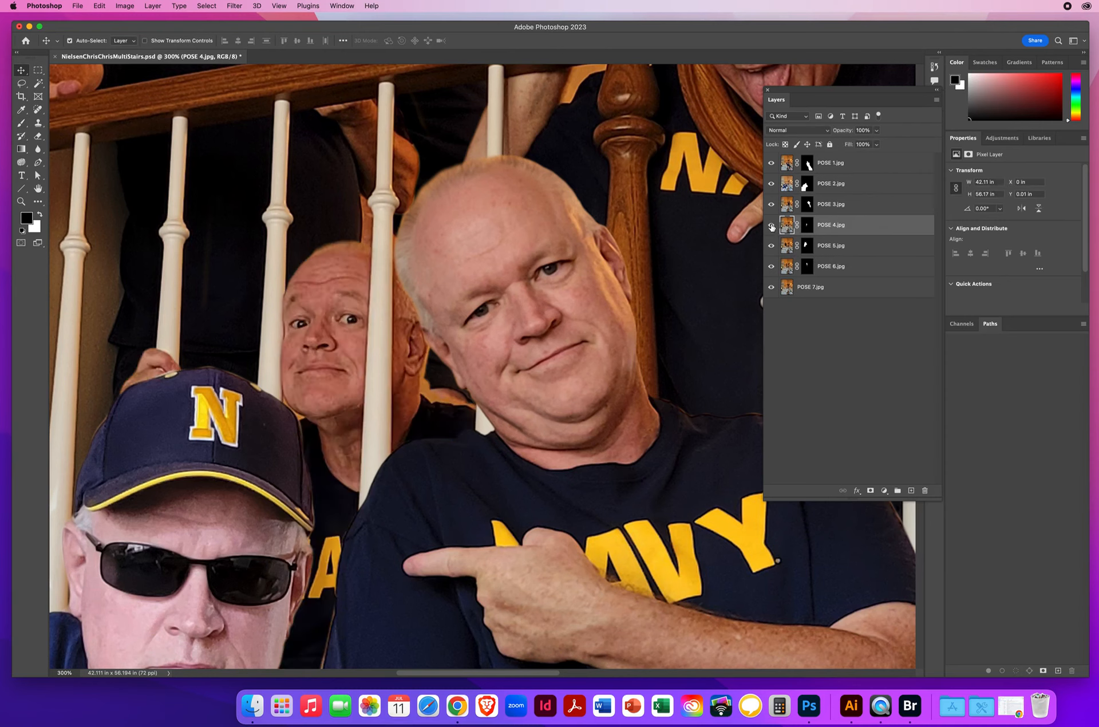
click(807, 225)
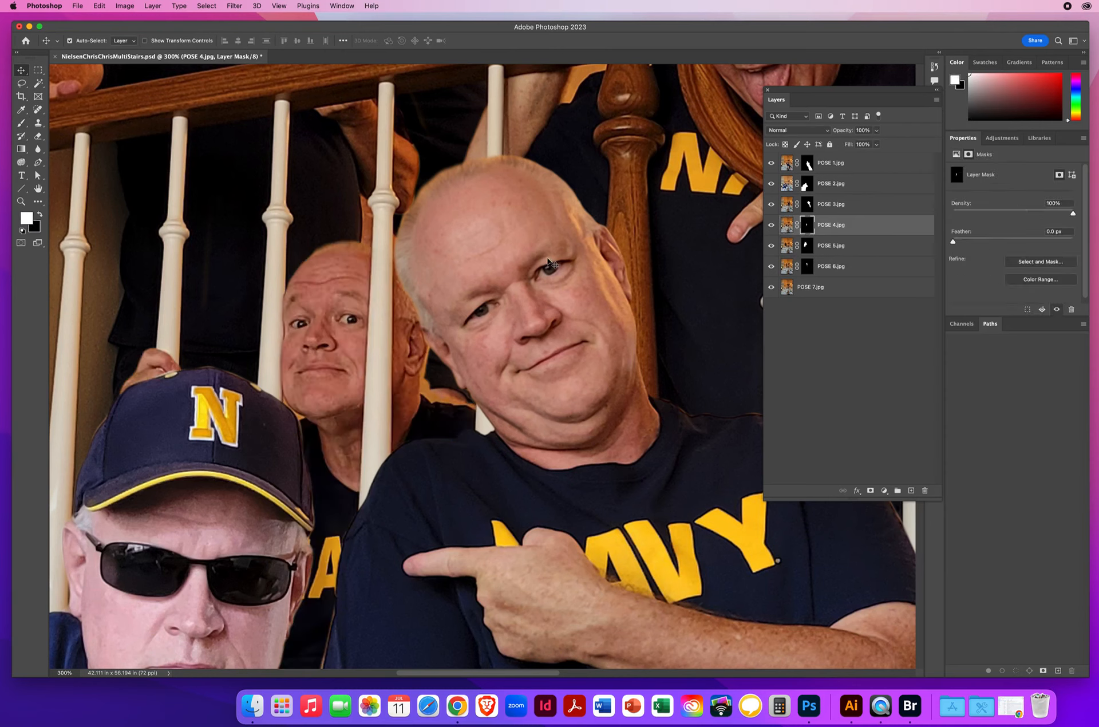
key(x)
key(b)
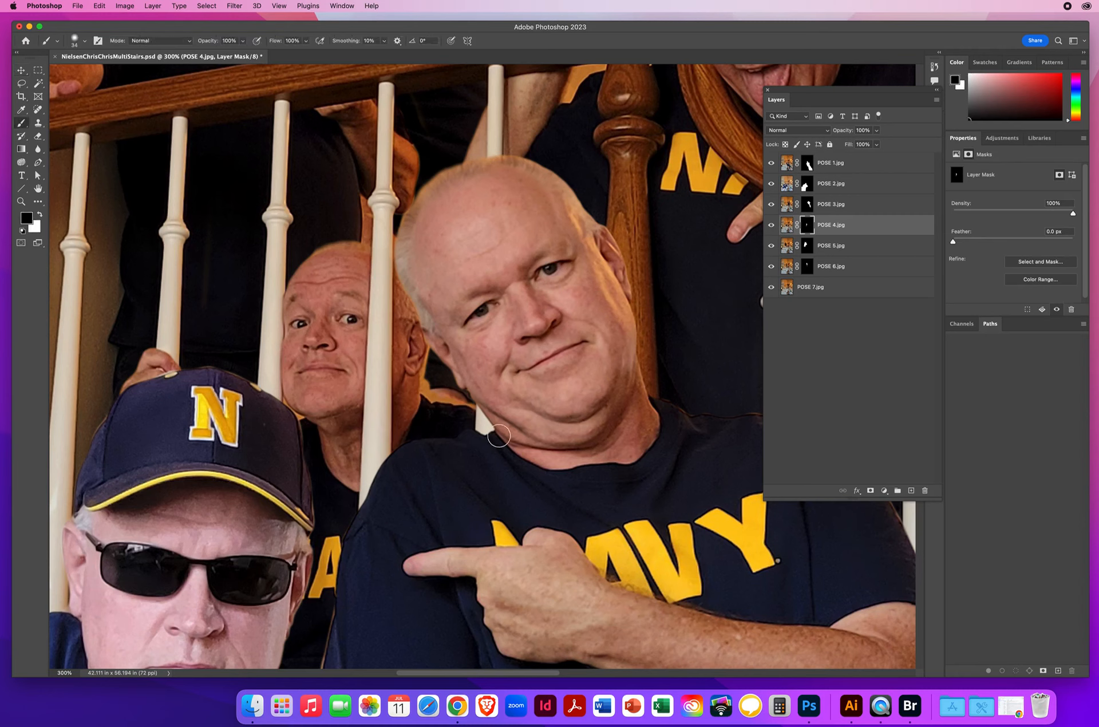
mouse_move(438, 373)
mouse_down()
mouse_move(428, 374)
mouse_move(444, 360)
mouse_up()
drag(426, 389, 424, 386)
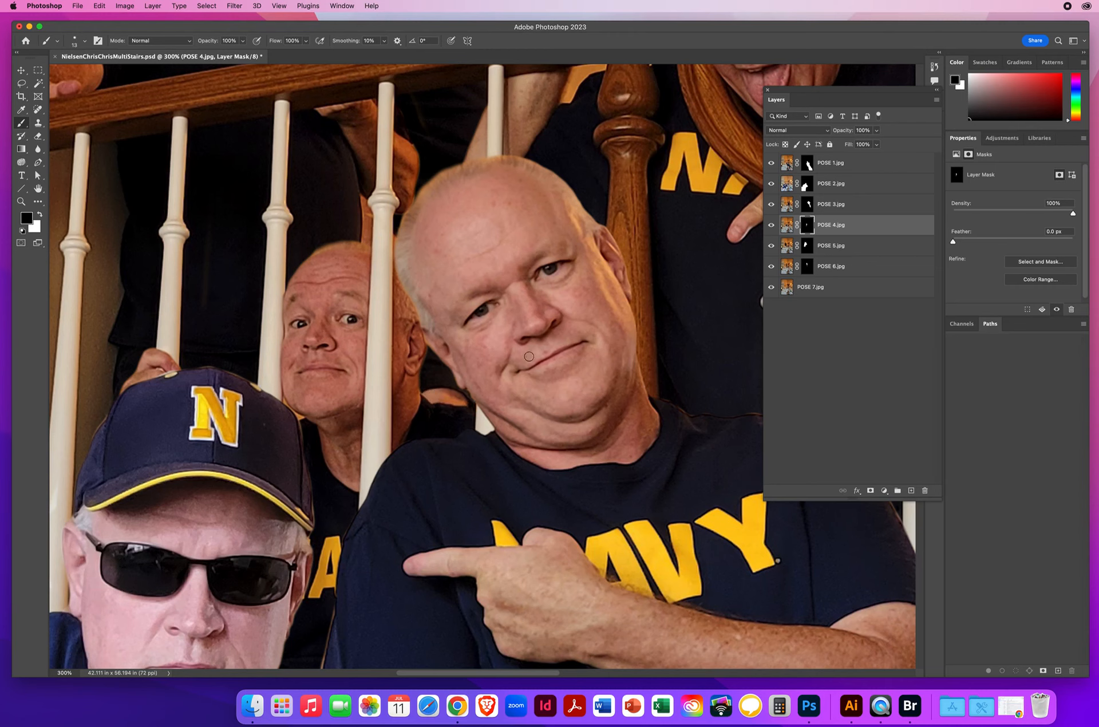
Step: Identify POSE 3 as the layer causing the wall halo around the hand gripping the railing, check its visibility, and select its mask
drag(462, 192, 437, 594)
mouse_move(449, 502)
mouse_down()
mouse_move(390, 433)
mouse_move(371, 438)
mouse_up()
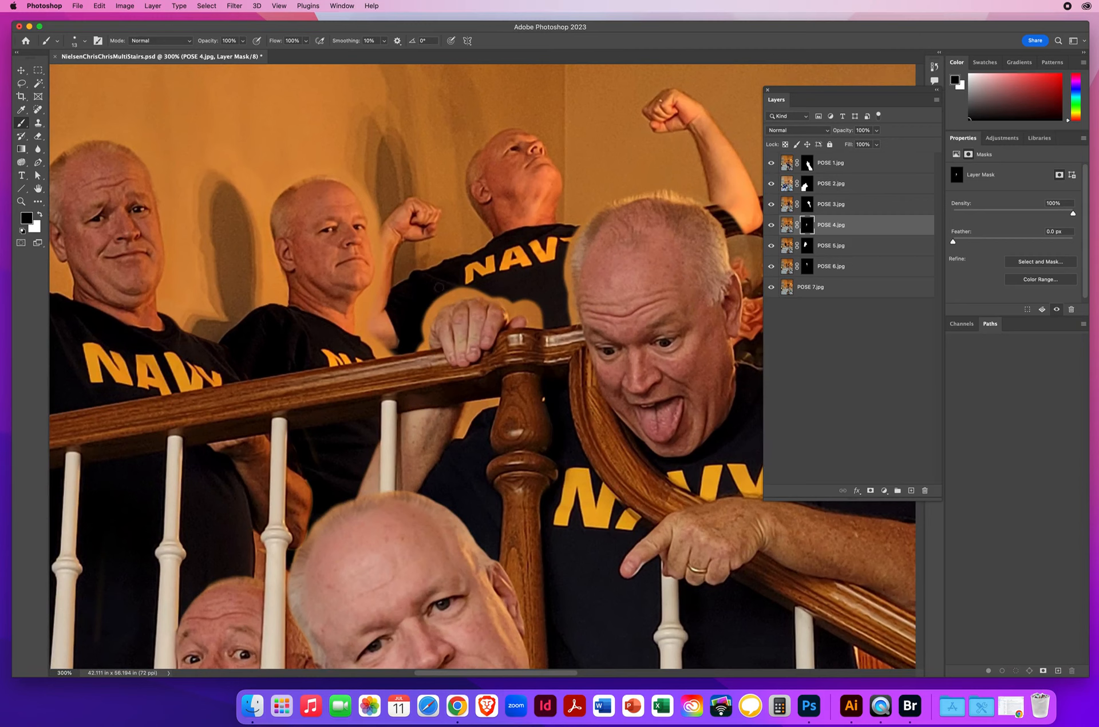
click(20, 70)
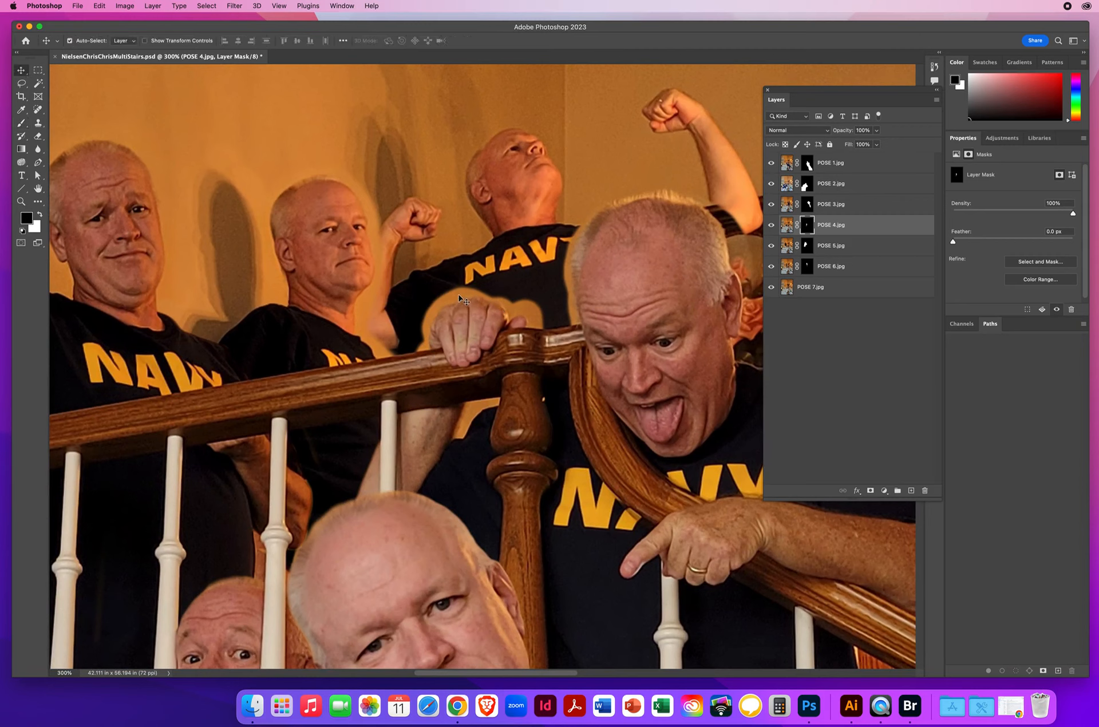
click(459, 296)
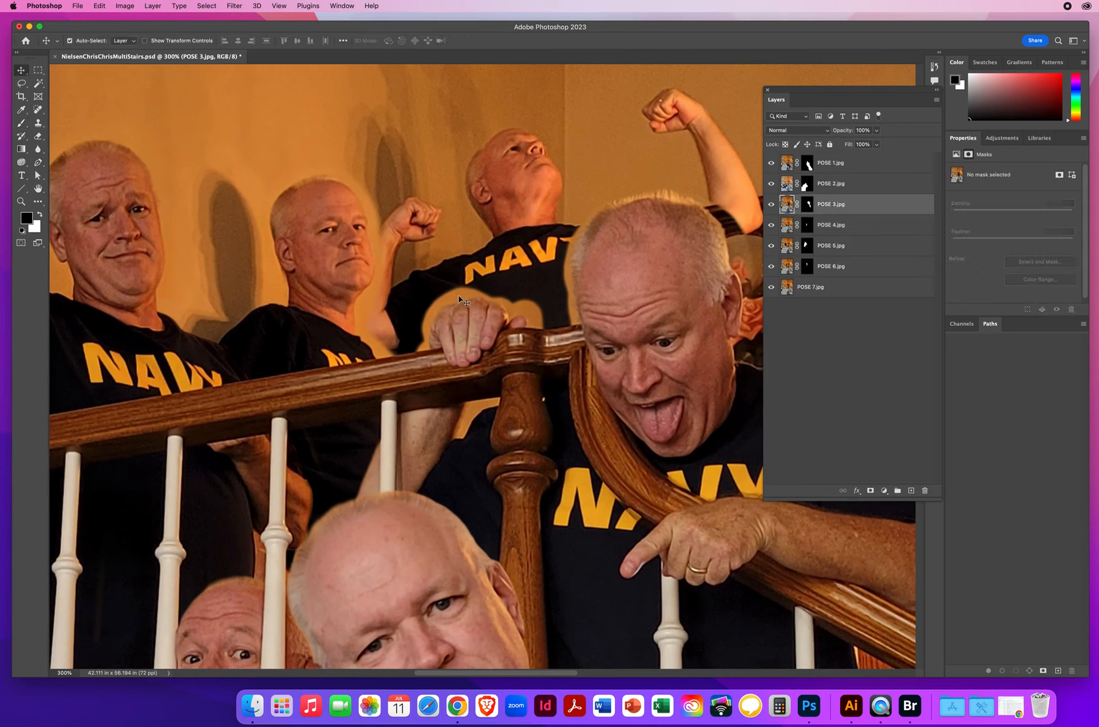
click(770, 205)
click(771, 206)
click(771, 205)
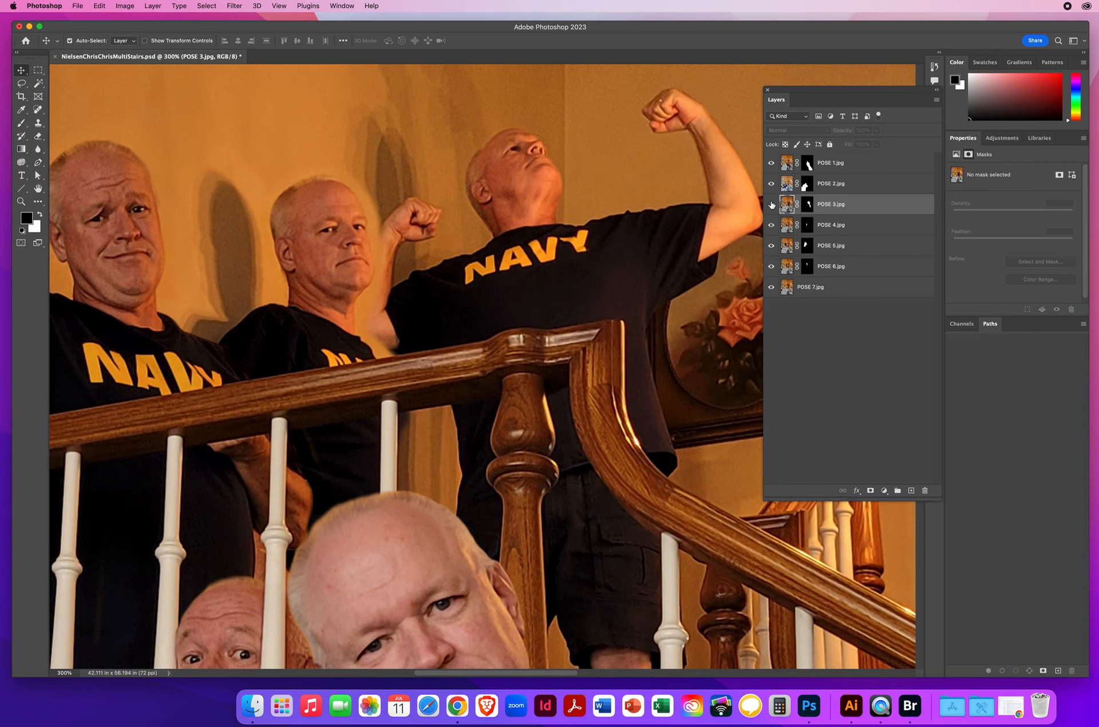
click(772, 205)
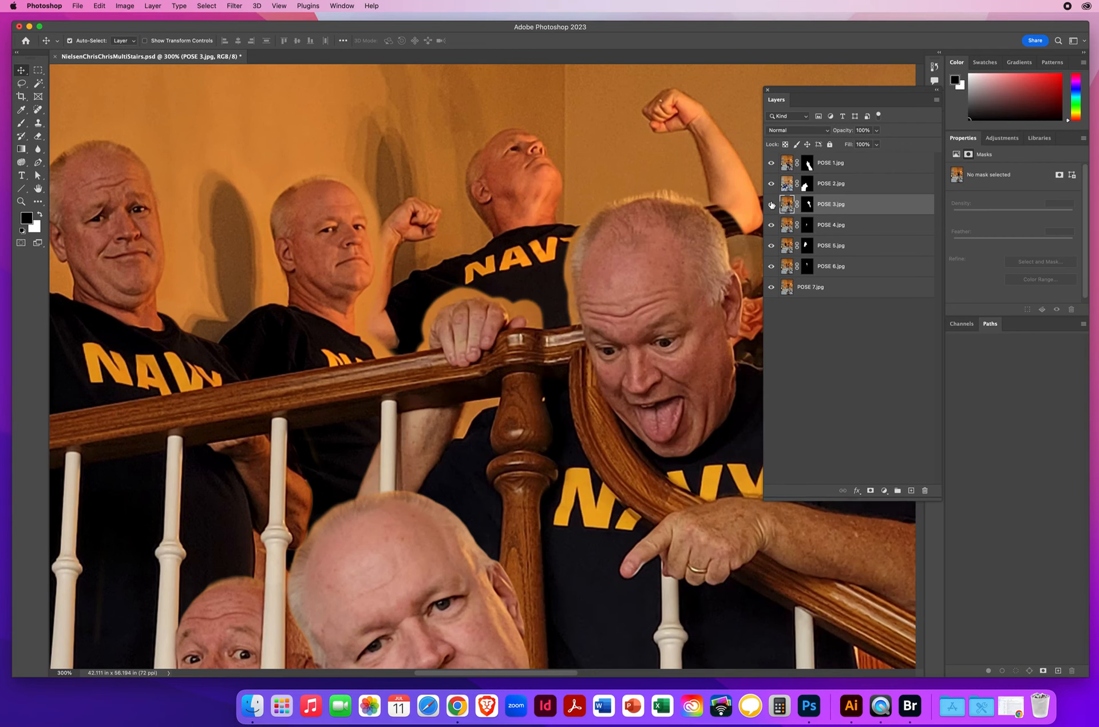
click(807, 204)
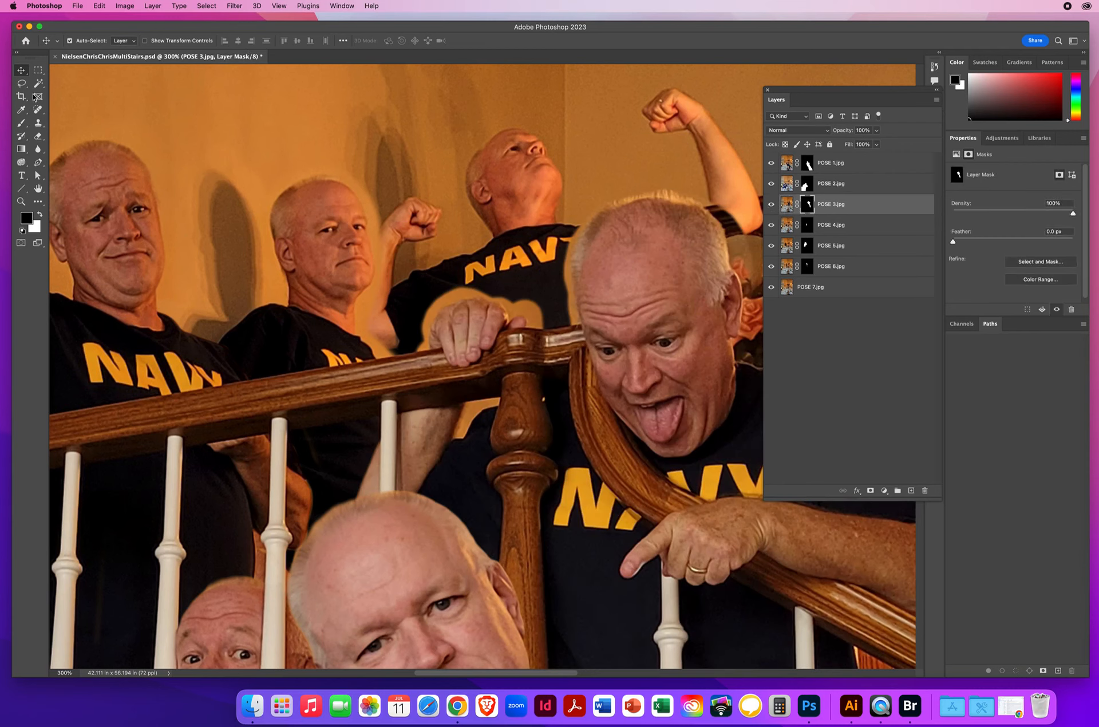
Step: Paint black on the POSE 3 mask to remove wall remnants around the gripping hand and below the railing, and uncover the flexing man's raised elbow
click(21, 122)
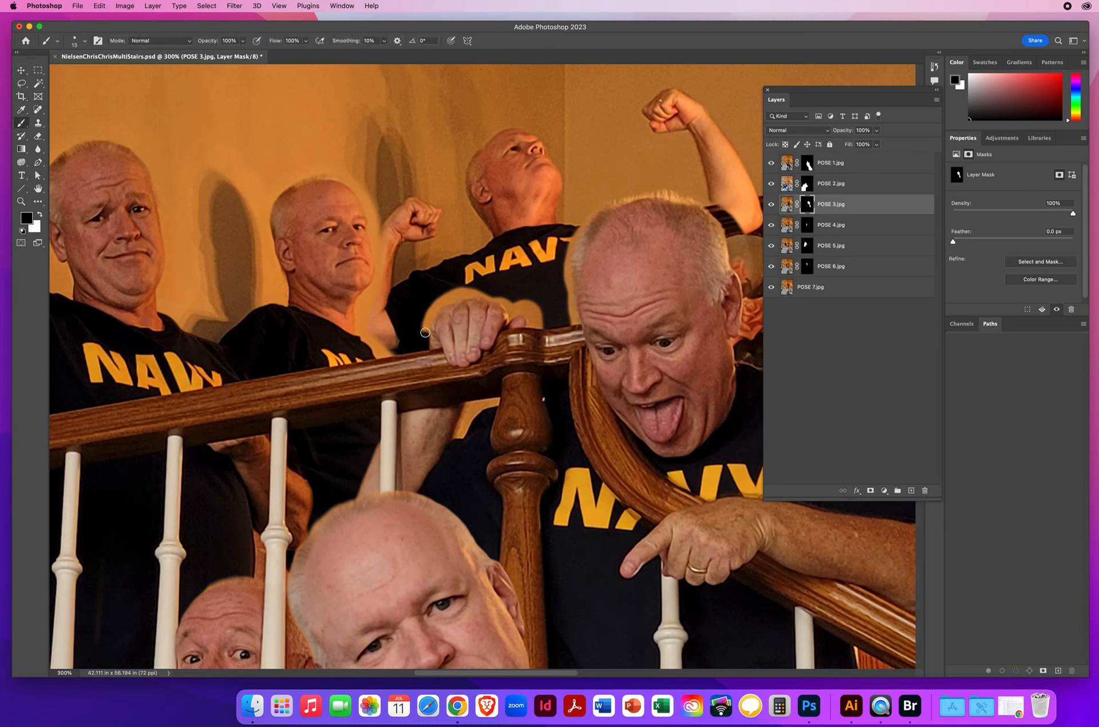
mouse_move(430, 314)
mouse_down()
mouse_move(471, 294)
mouse_move(505, 300)
mouse_up()
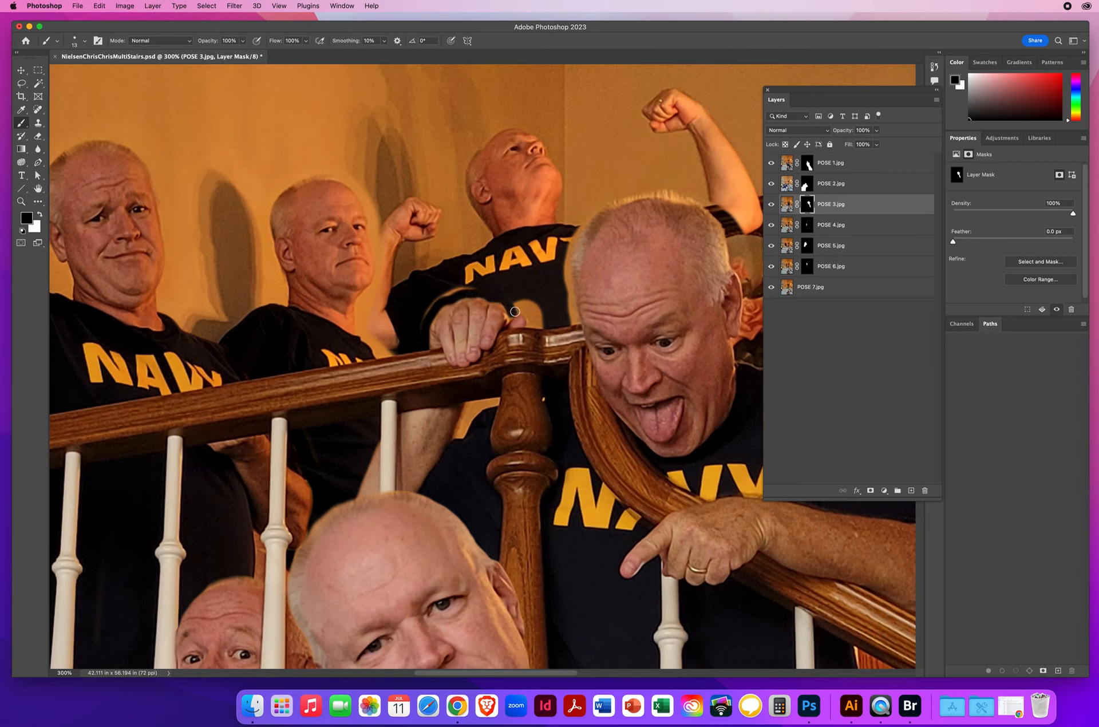
mouse_move(529, 326)
mouse_down()
mouse_move(539, 328)
mouse_move(538, 312)
mouse_move(518, 301)
mouse_move(452, 290)
mouse_move(427, 304)
mouse_up()
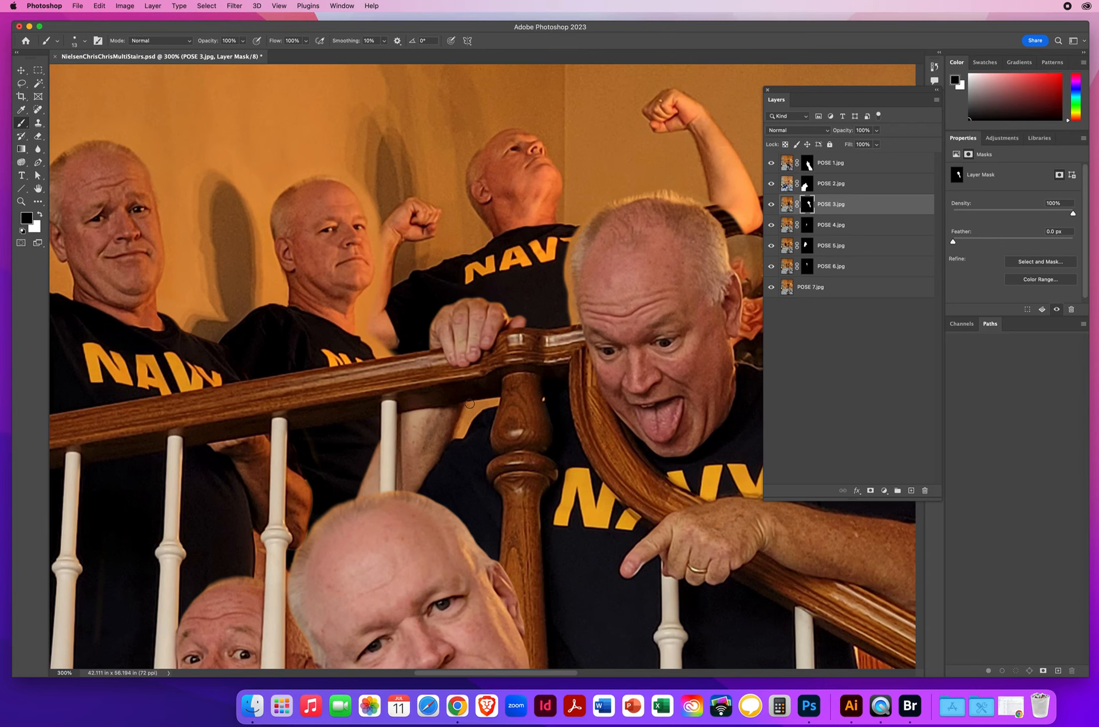
mouse_move(467, 411)
mouse_down()
mouse_move(453, 442)
mouse_move(493, 404)
mouse_up()
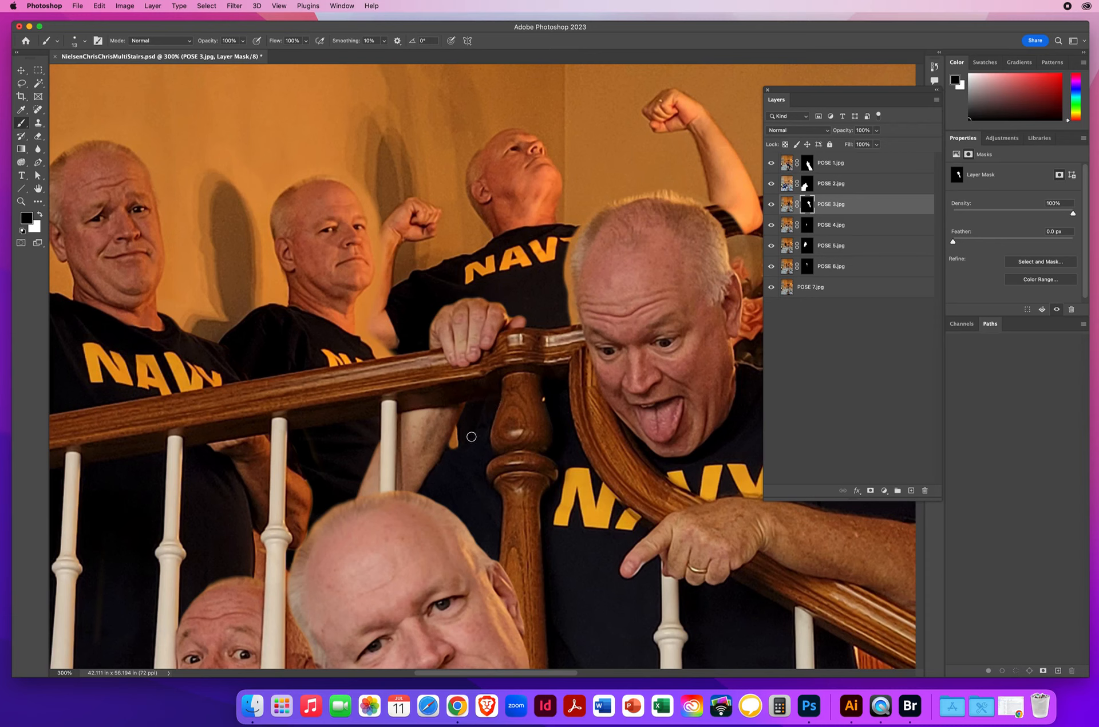
key(x)
mouse_move(468, 439)
mouse_down()
mouse_move(452, 452)
mouse_move(471, 426)
mouse_up()
key(x)
key(x)
key(x)
mouse_move(564, 314)
mouse_down()
mouse_move(406, 346)
mouse_move(357, 371)
mouse_move(362, 387)
mouse_move(360, 325)
mouse_move(375, 285)
mouse_up()
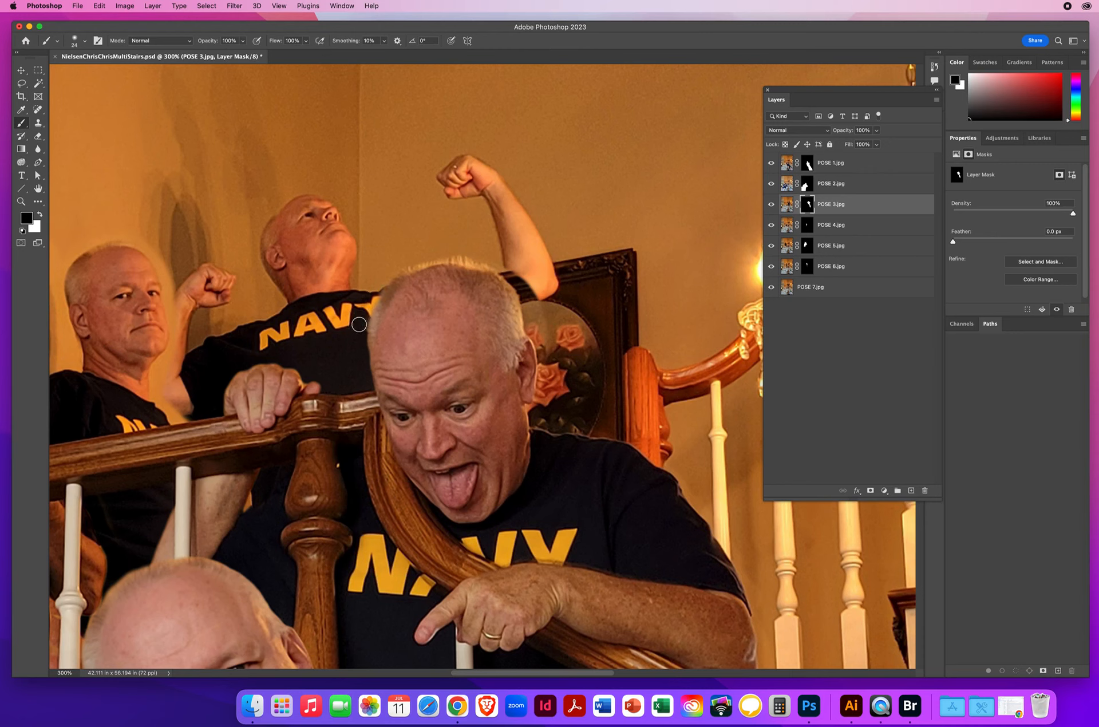
drag(501, 263, 527, 305)
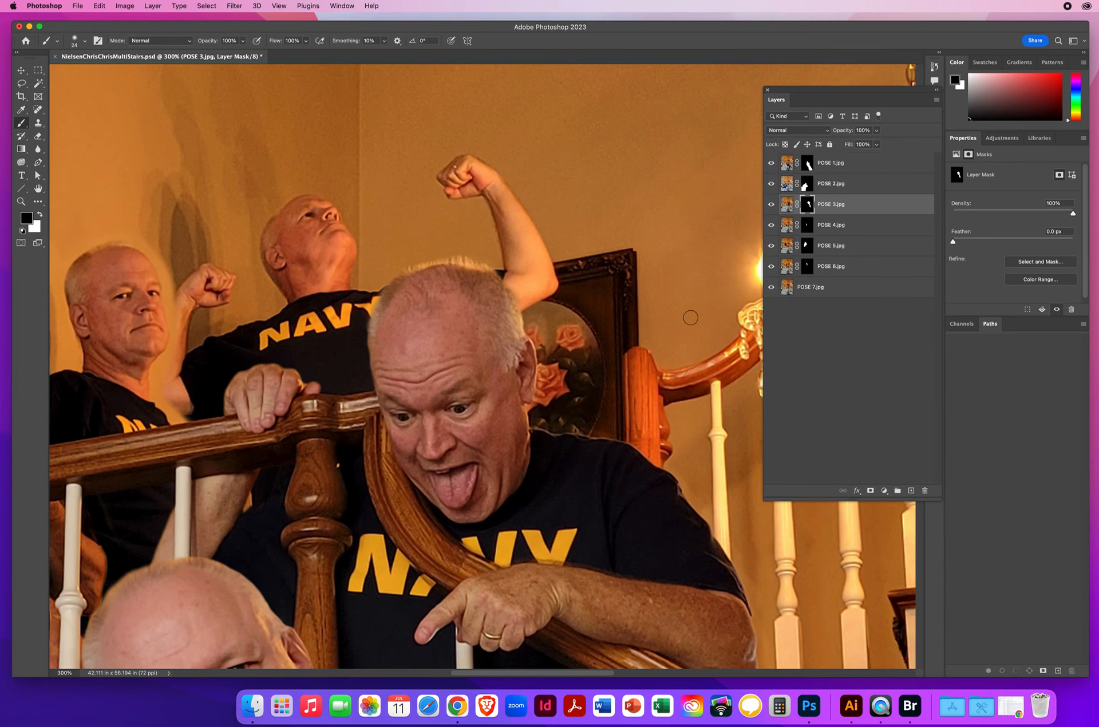
Step: Identify POSE 6 as the layer beside the middle man's face and paint black on its mask over the adjacent wall remnant
drag(506, 370, 719, 369)
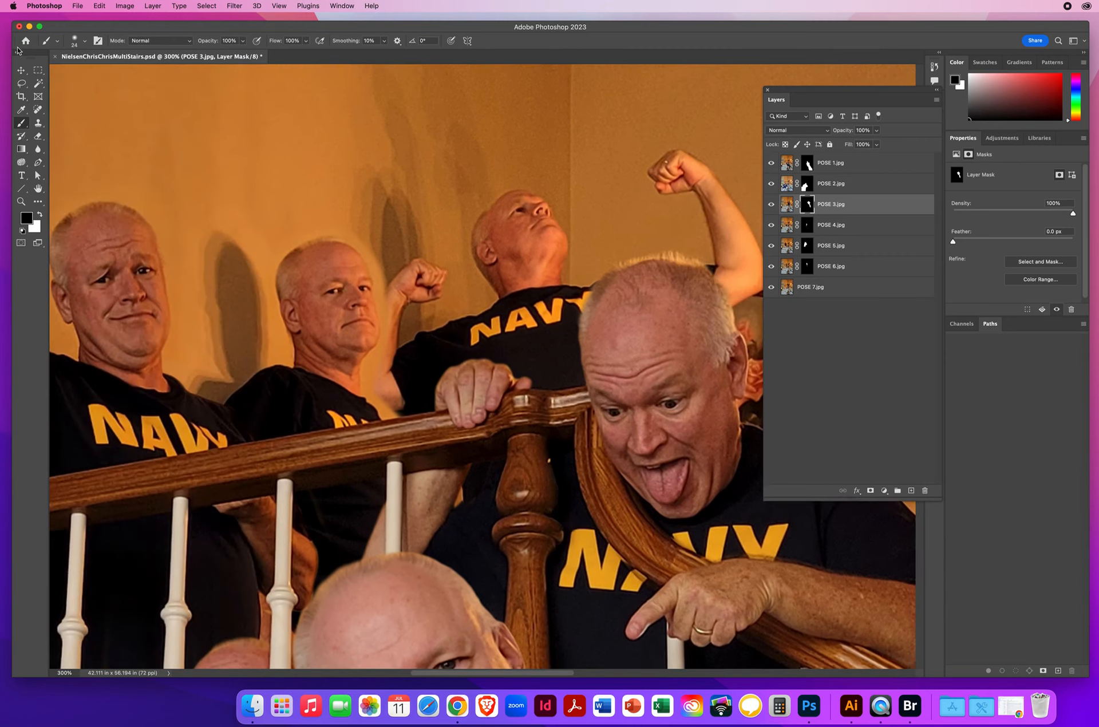
click(21, 69)
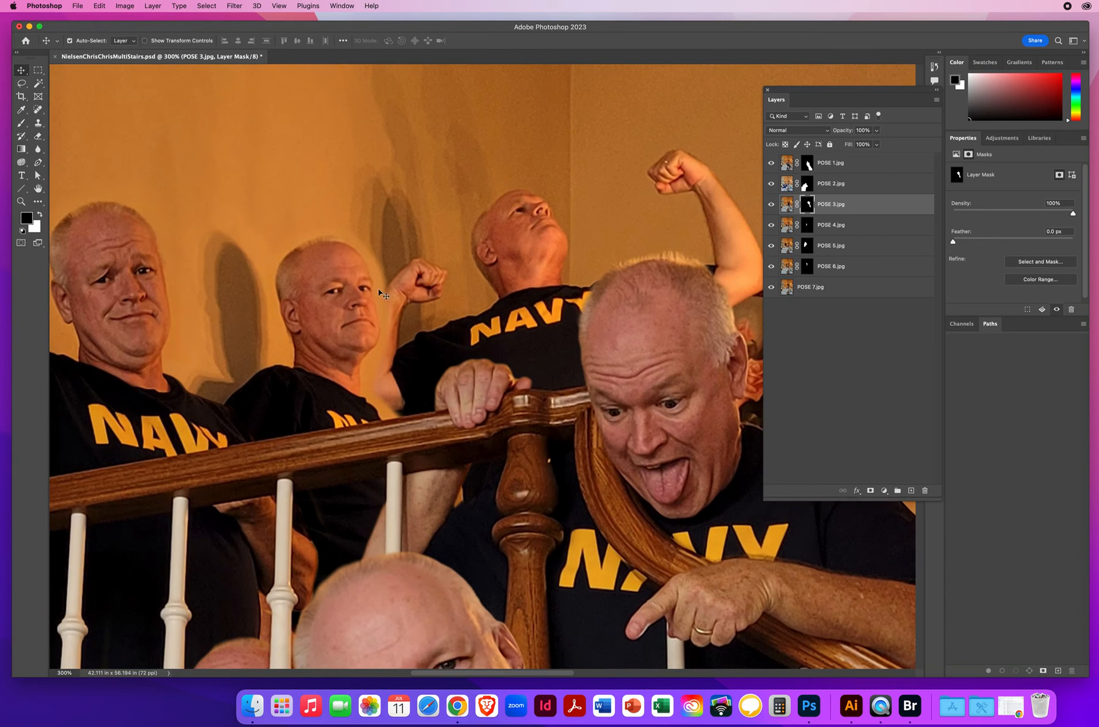
click(379, 304)
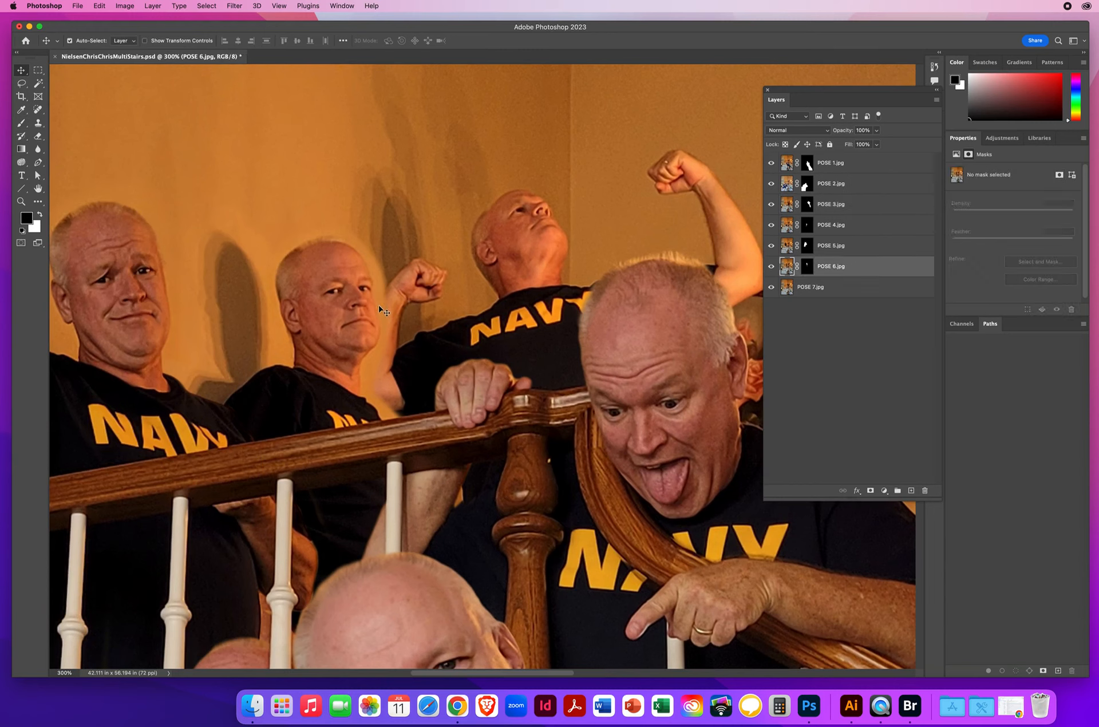
click(808, 266)
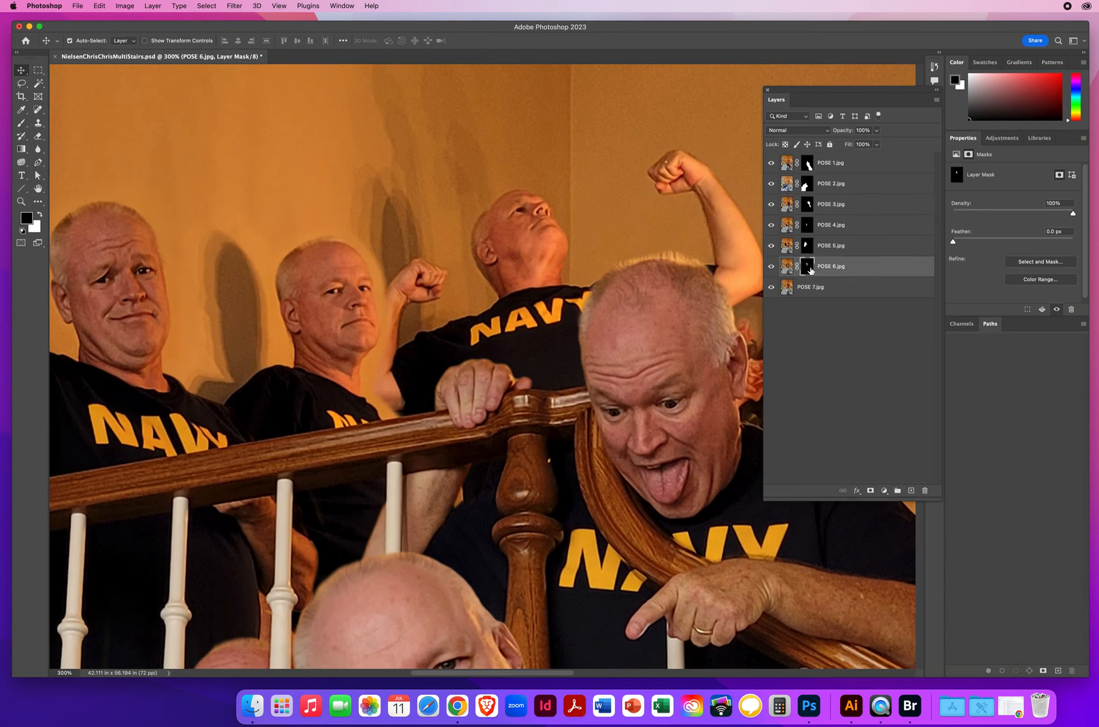
click(21, 122)
mouse_move(385, 304)
mouse_down()
mouse_move(390, 284)
mouse_move(389, 363)
mouse_move(396, 299)
mouse_move(405, 298)
mouse_up()
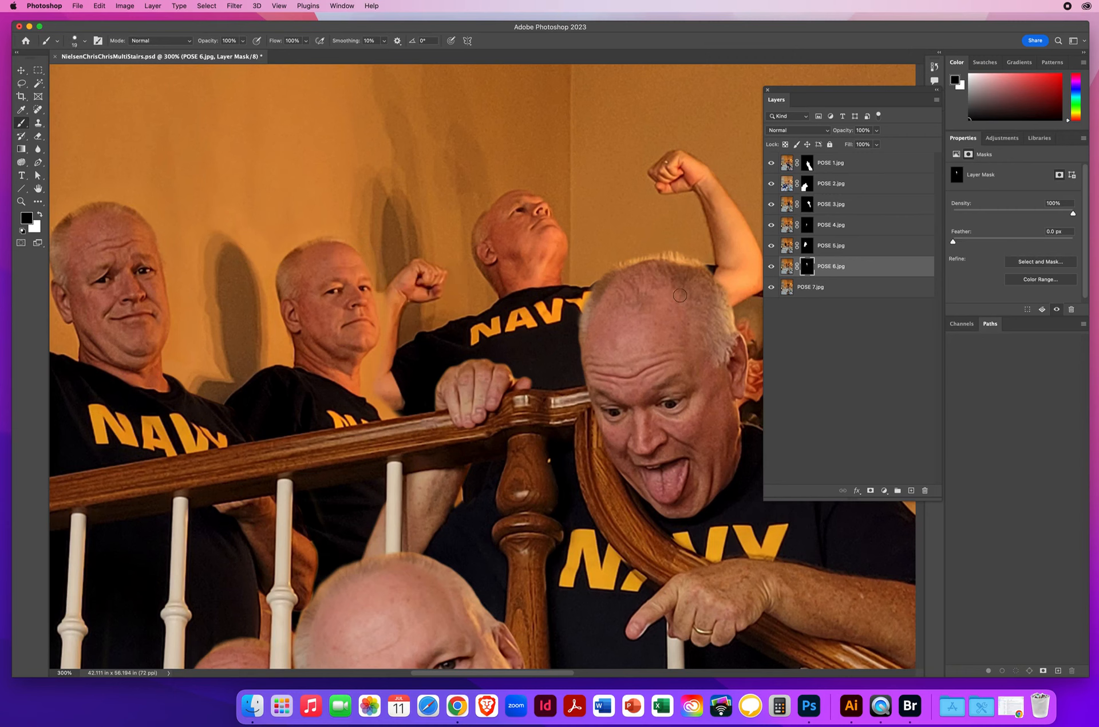
Step: Temporarily hide the POSE 7 background and paint black on the POSE 6 mask to remove the leftover wall beside the middle man's face and shoulder
click(770, 288)
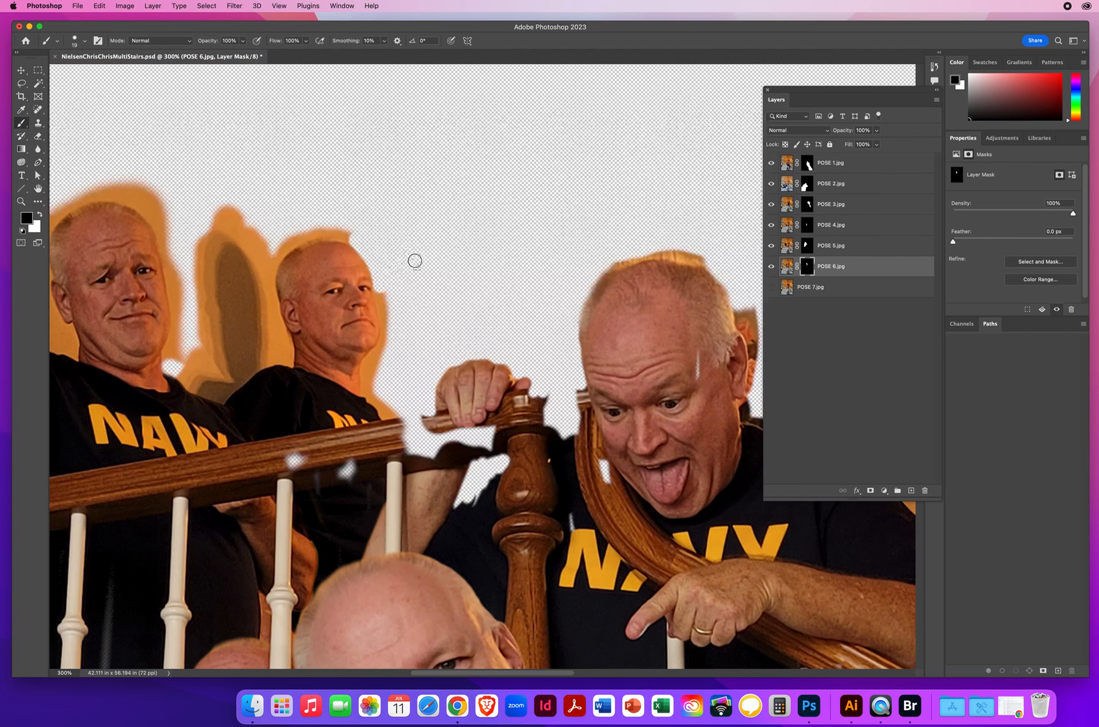
mouse_move(378, 295)
mouse_down()
mouse_move(386, 337)
mouse_move(367, 375)
mouse_move(387, 356)
mouse_move(396, 313)
mouse_move(385, 284)
mouse_up()
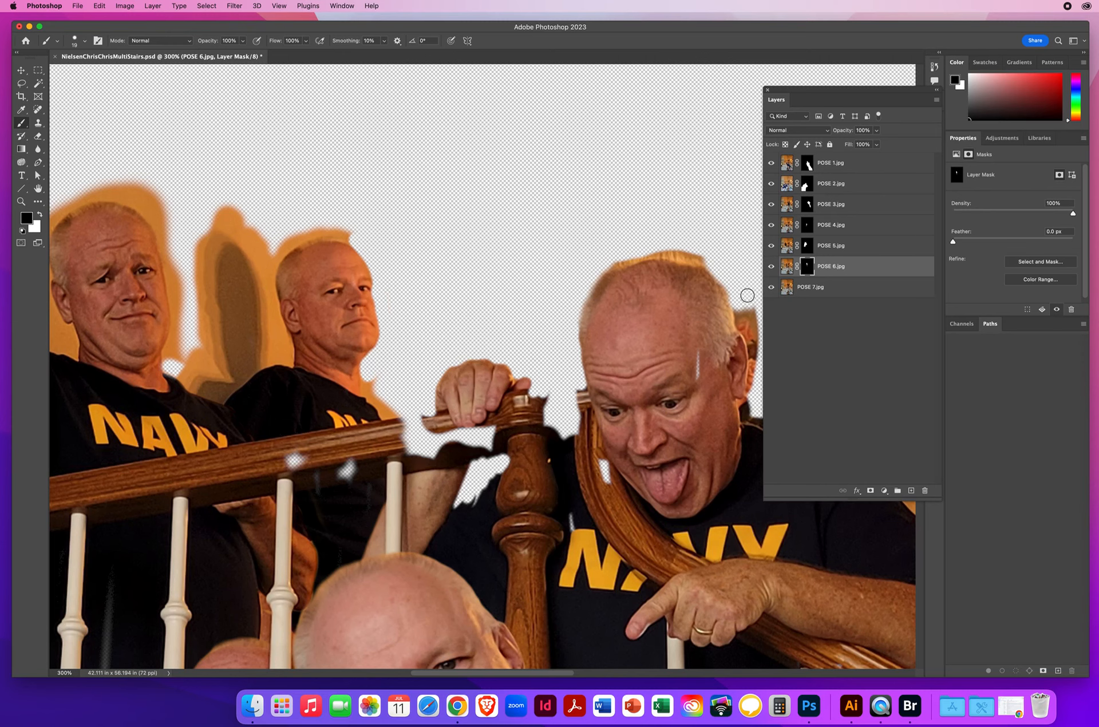
click(771, 287)
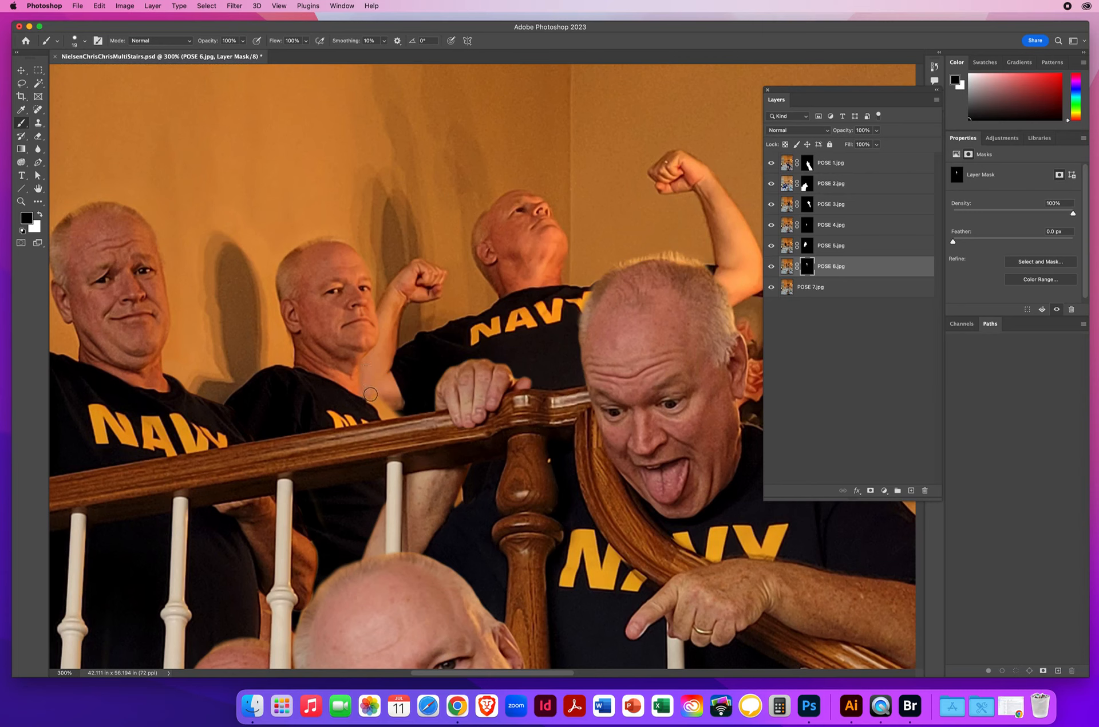
drag(372, 398, 384, 413)
Step: Zoom out to review the whole seven-pose composite and save the document
click(20, 203)
alt+click(499, 386)
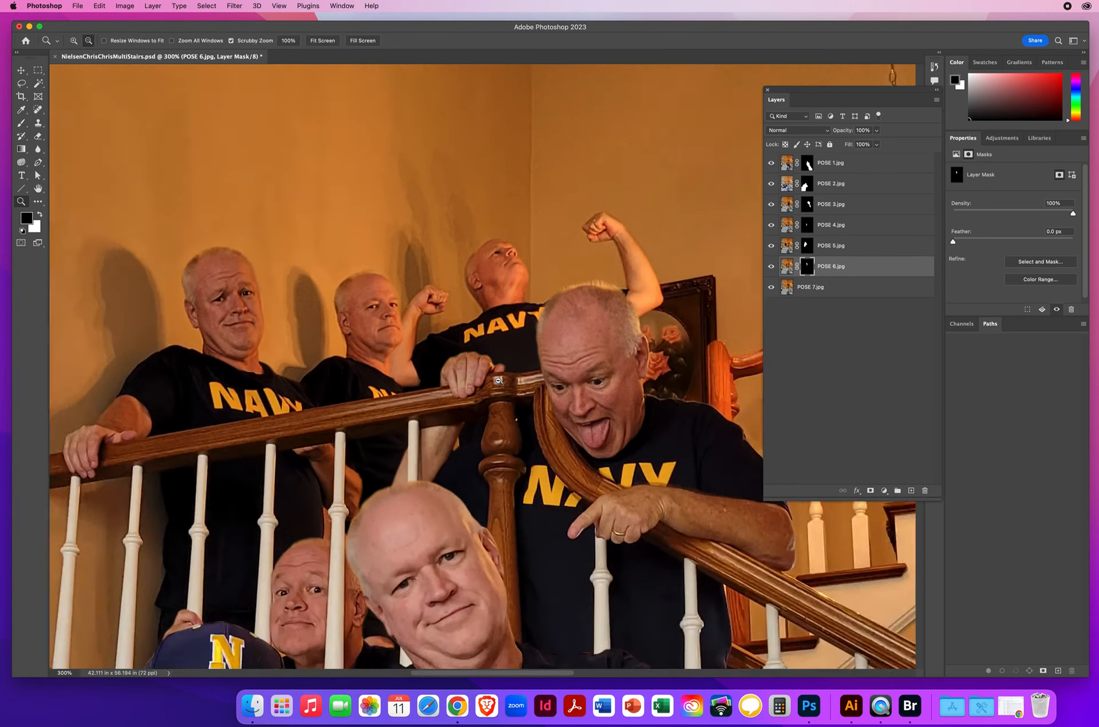
alt+click(500, 387)
drag(543, 412, 487, 216)
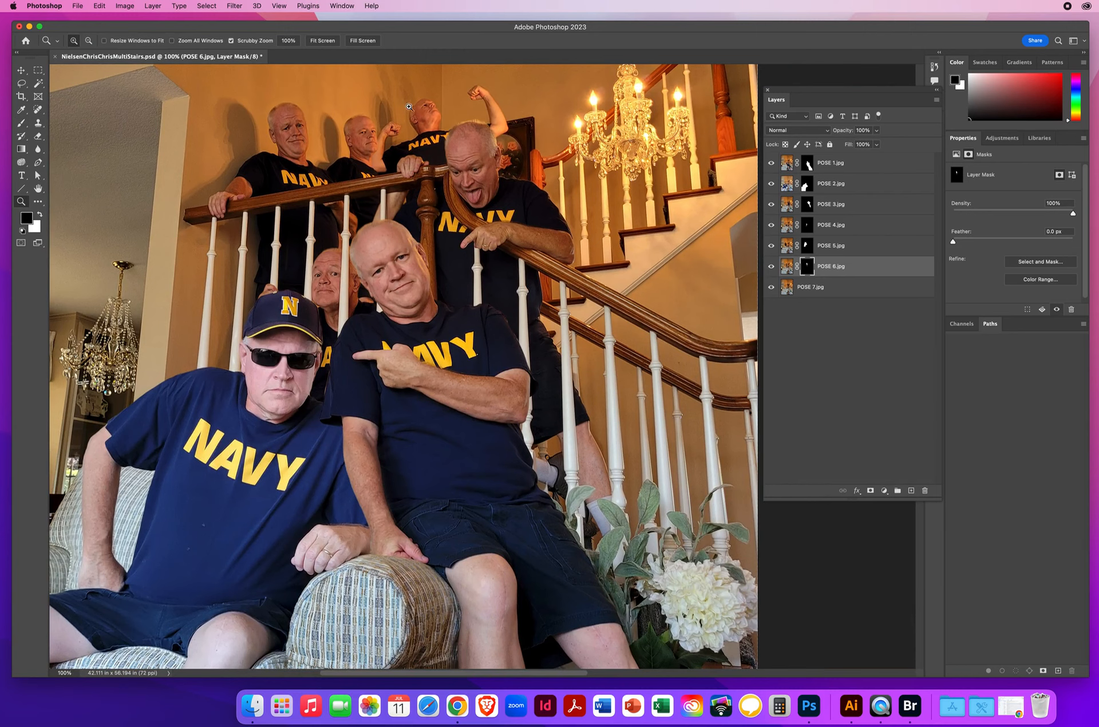
drag(363, 367, 471, 387)
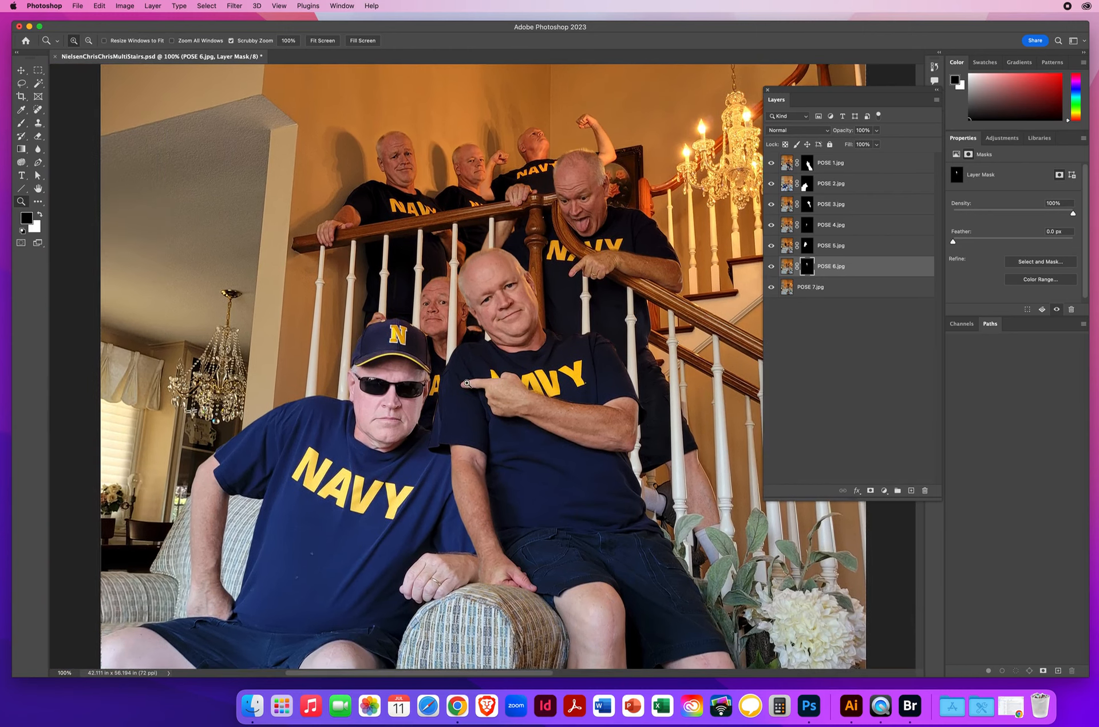
click(470, 388)
alt+click(480, 388)
alt+click(480, 387)
alt+click(499, 389)
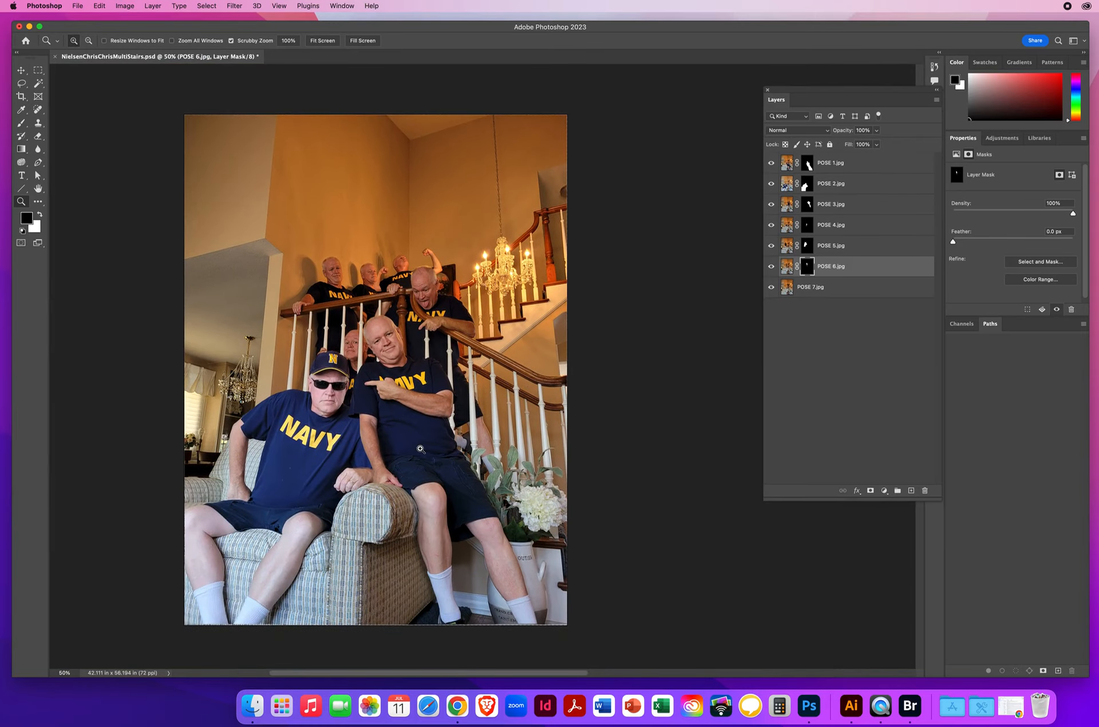
key(super+s)
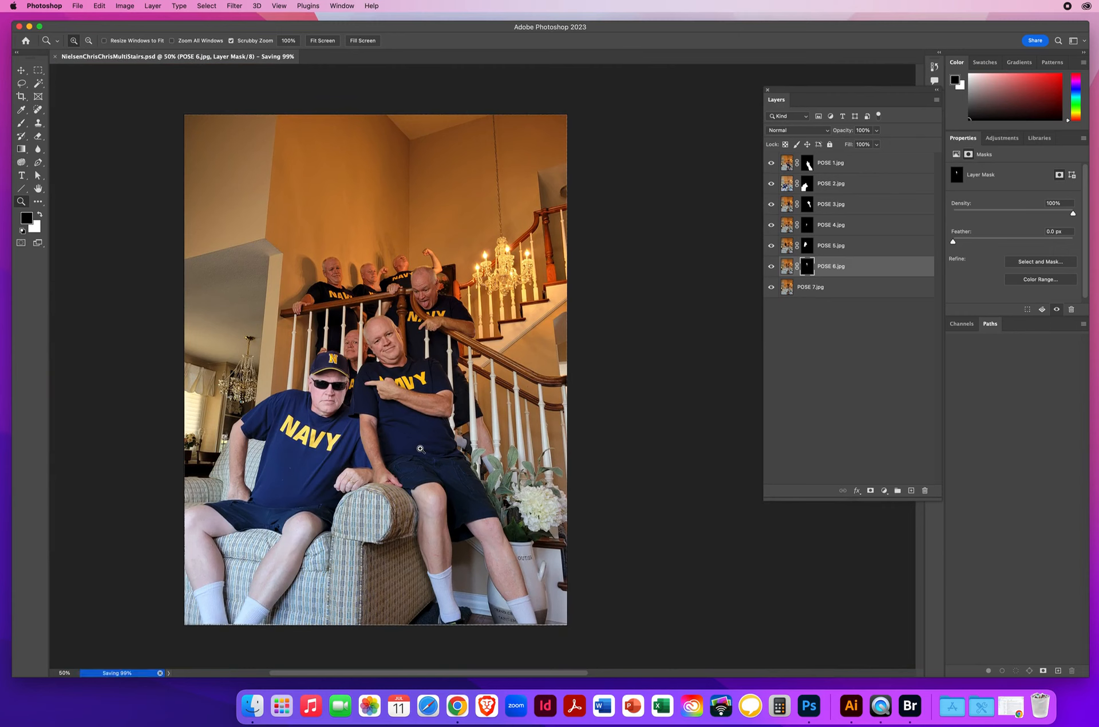
Step: Check the POSE 7 layer by hiding and showing it, and inspect the seated man's shoulder and cap up close
click(837, 292)
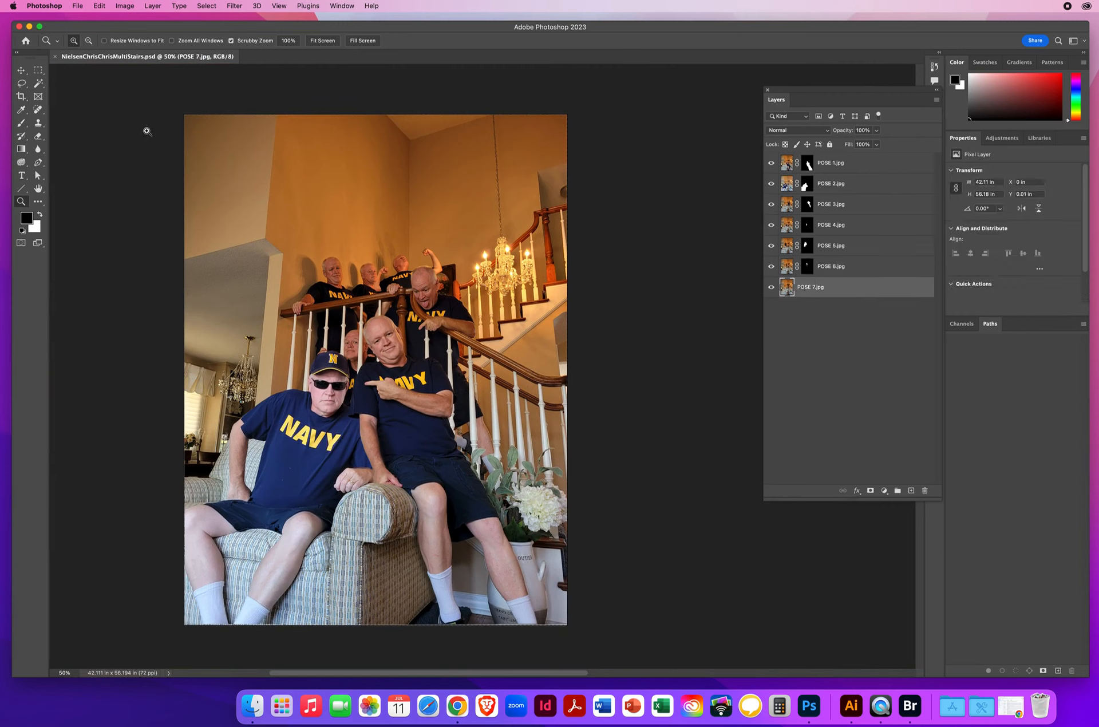
click(773, 290)
drag(259, 404, 342, 405)
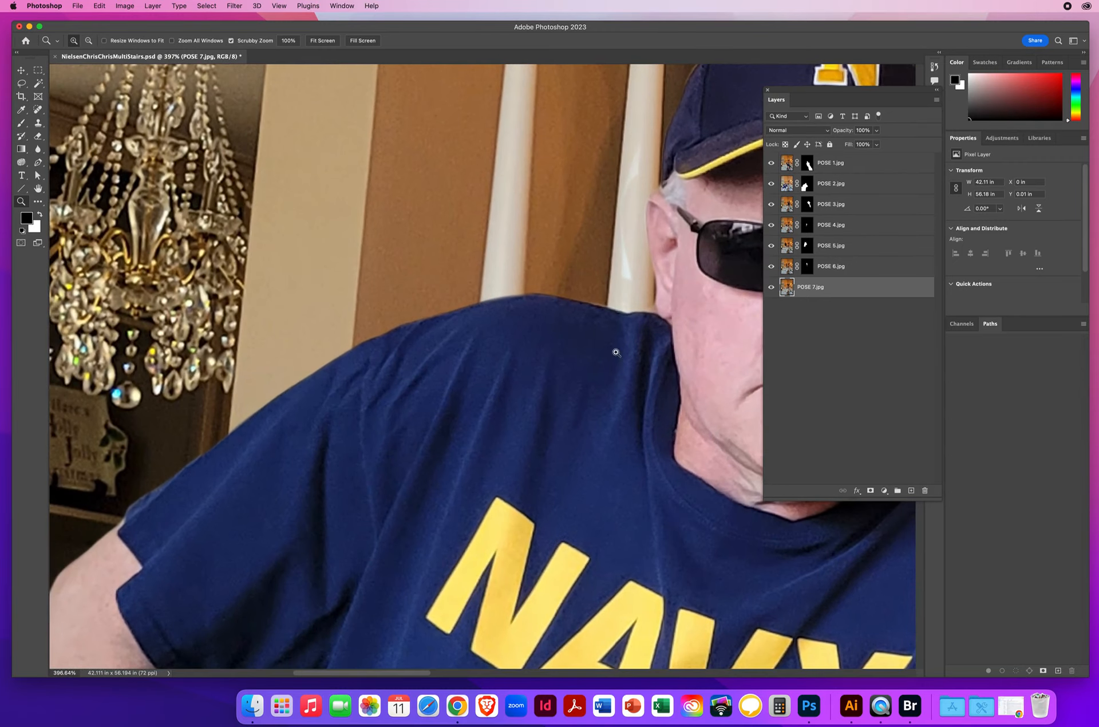
drag(645, 280, 155, 492)
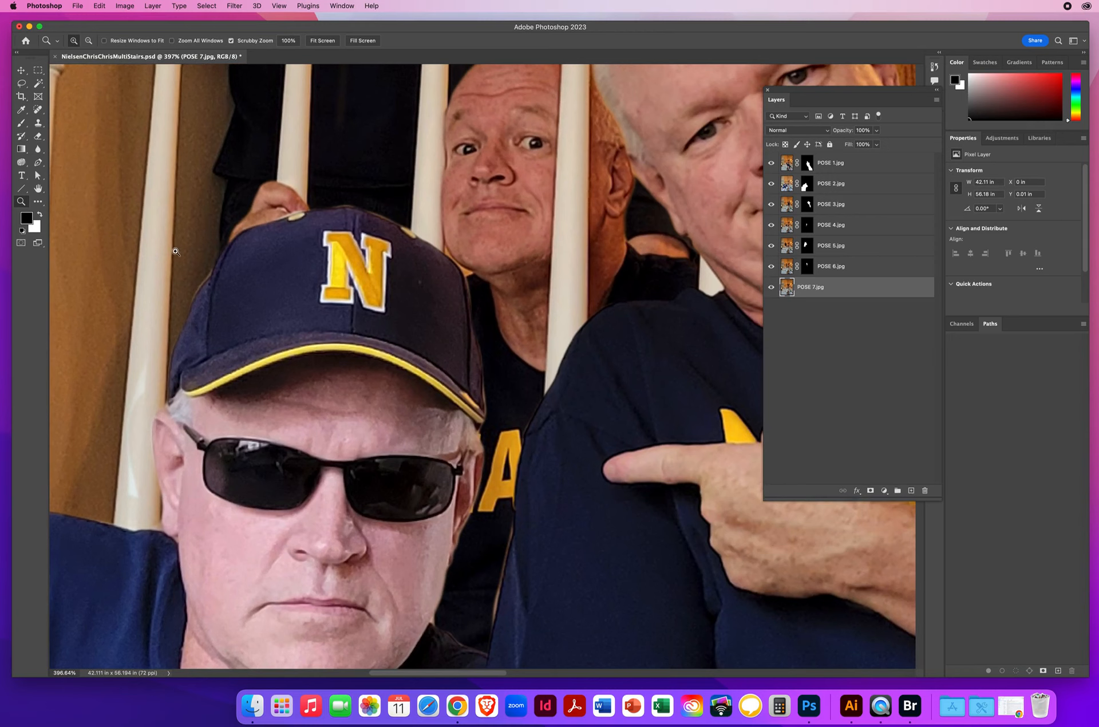
Step: Identify POSE 2 as the seated man's layer and paint black on its mask to clean the fringe along the cap's crown
click(21, 70)
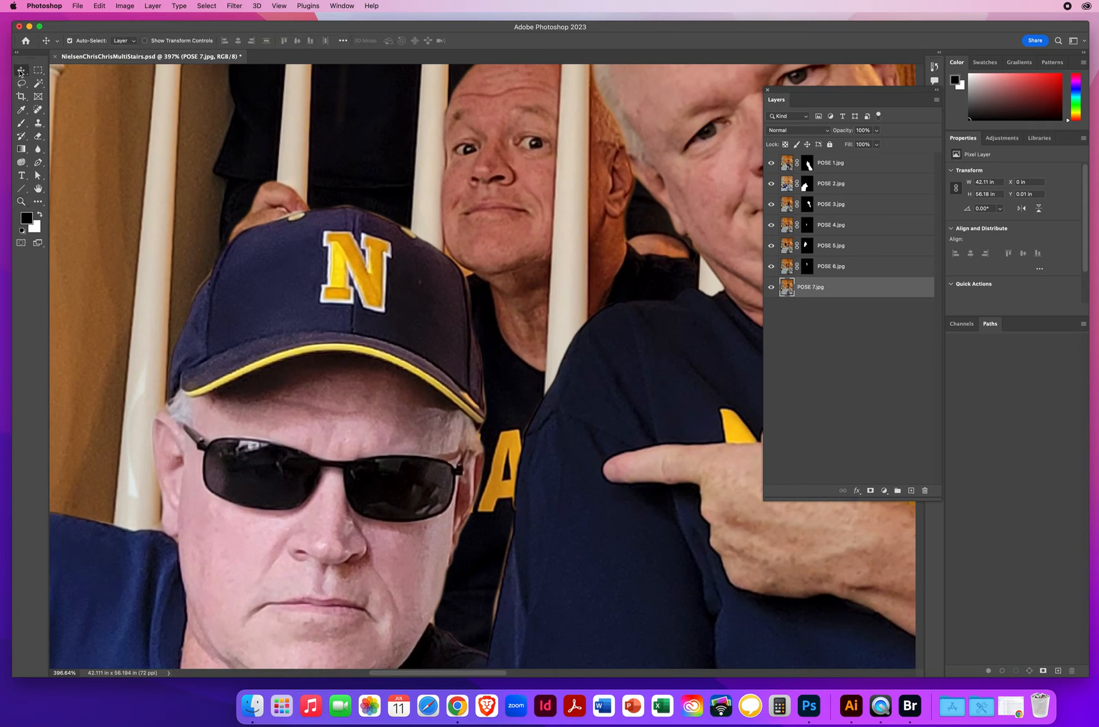
click(210, 278)
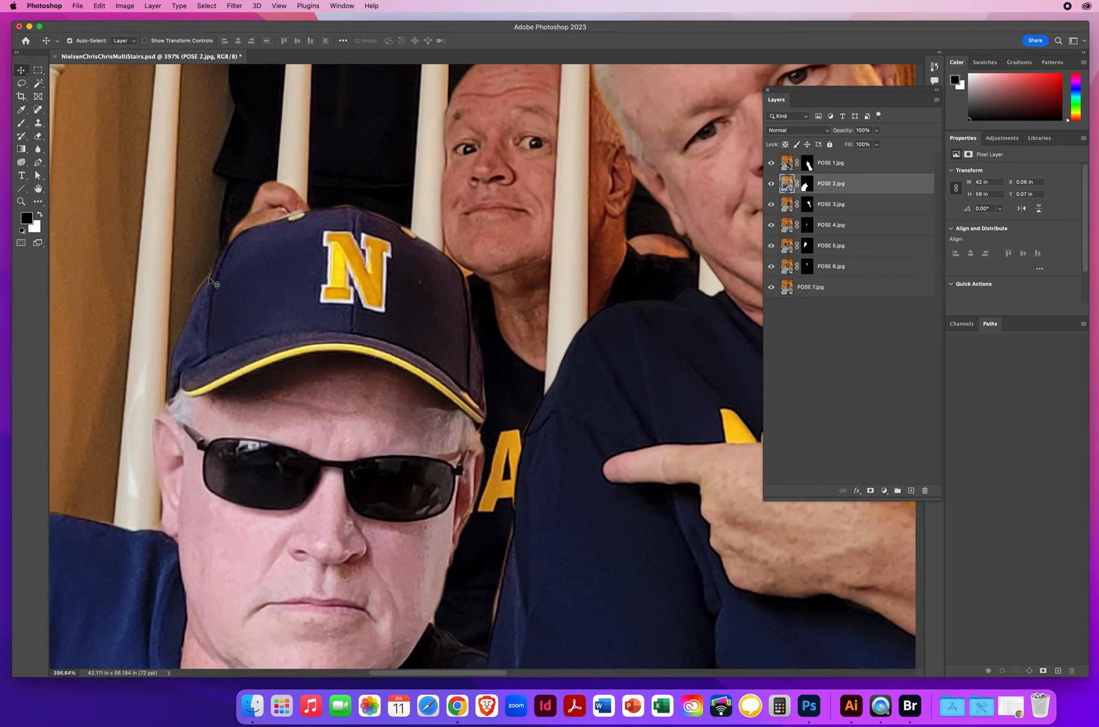
click(772, 185)
click(771, 184)
click(770, 185)
click(771, 185)
click(805, 185)
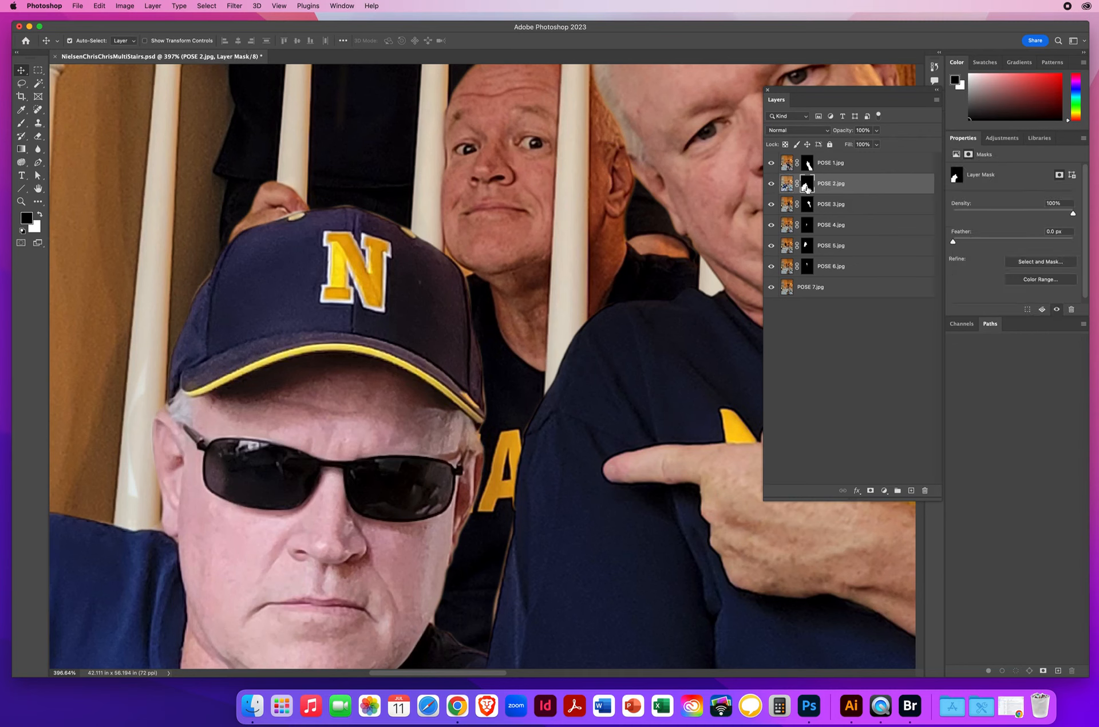
click(21, 122)
mouse_move(208, 225)
mouse_down()
mouse_move(210, 246)
mouse_move(217, 236)
mouse_up()
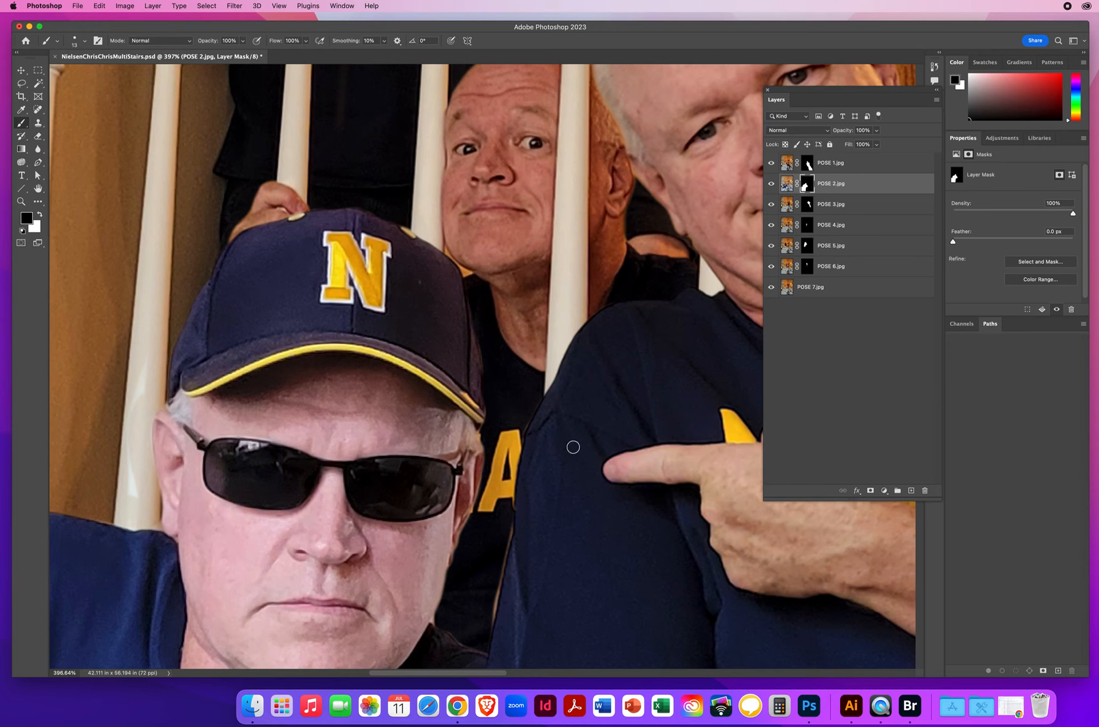
Step: Identify POSE 1 as the pointing man's layer and activate its mask with the black Brush tool for cleaning his sleeve edge
drag(541, 495, 270, 124)
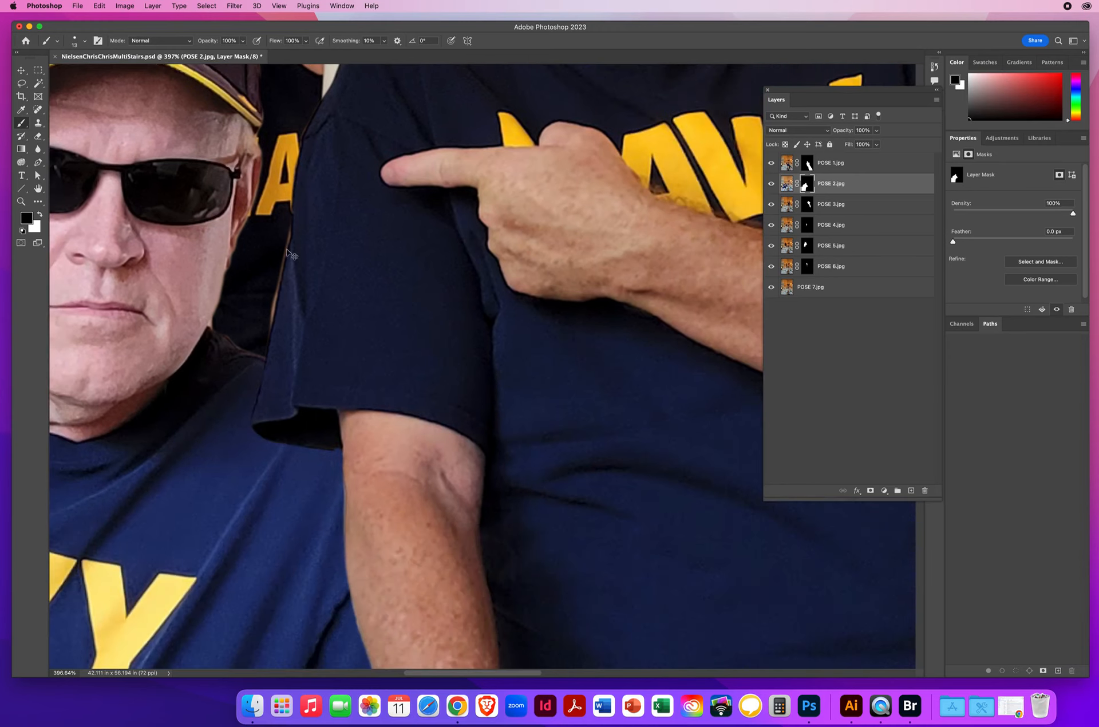
click(21, 69)
click(276, 305)
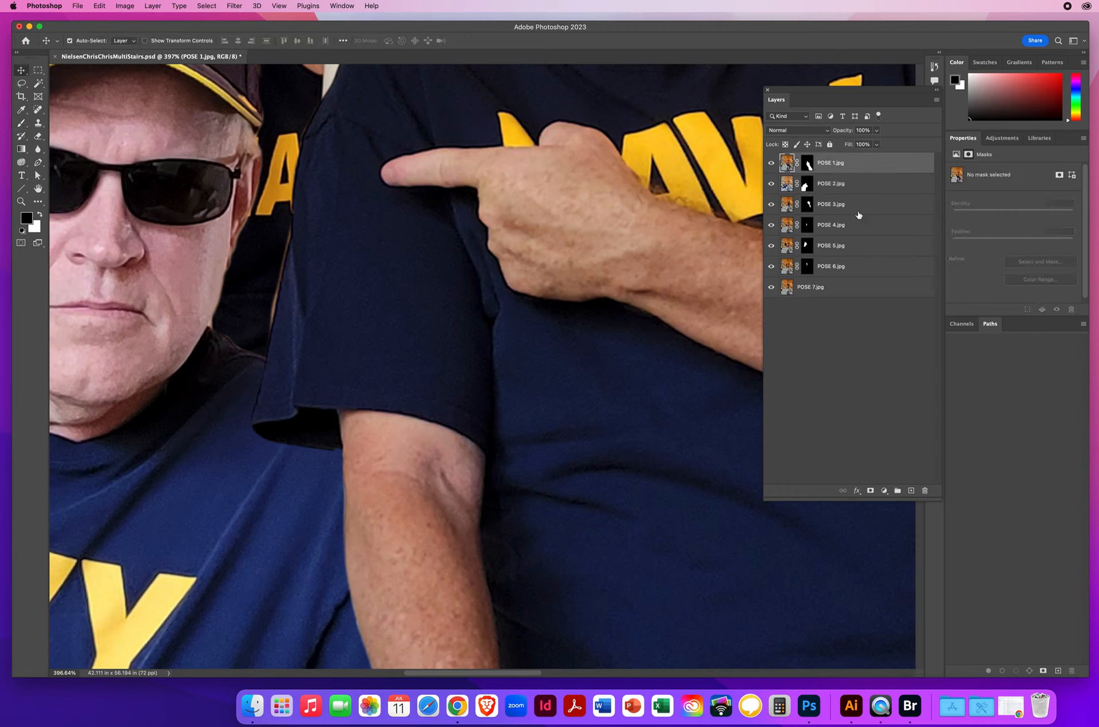
click(807, 164)
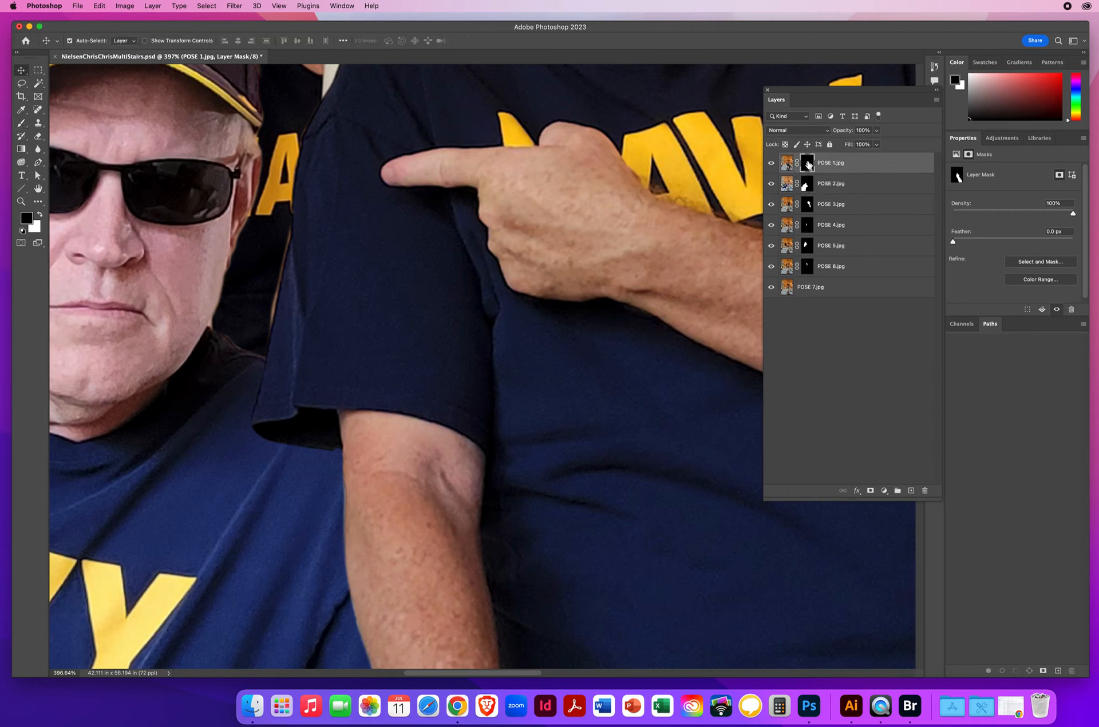
click(22, 123)
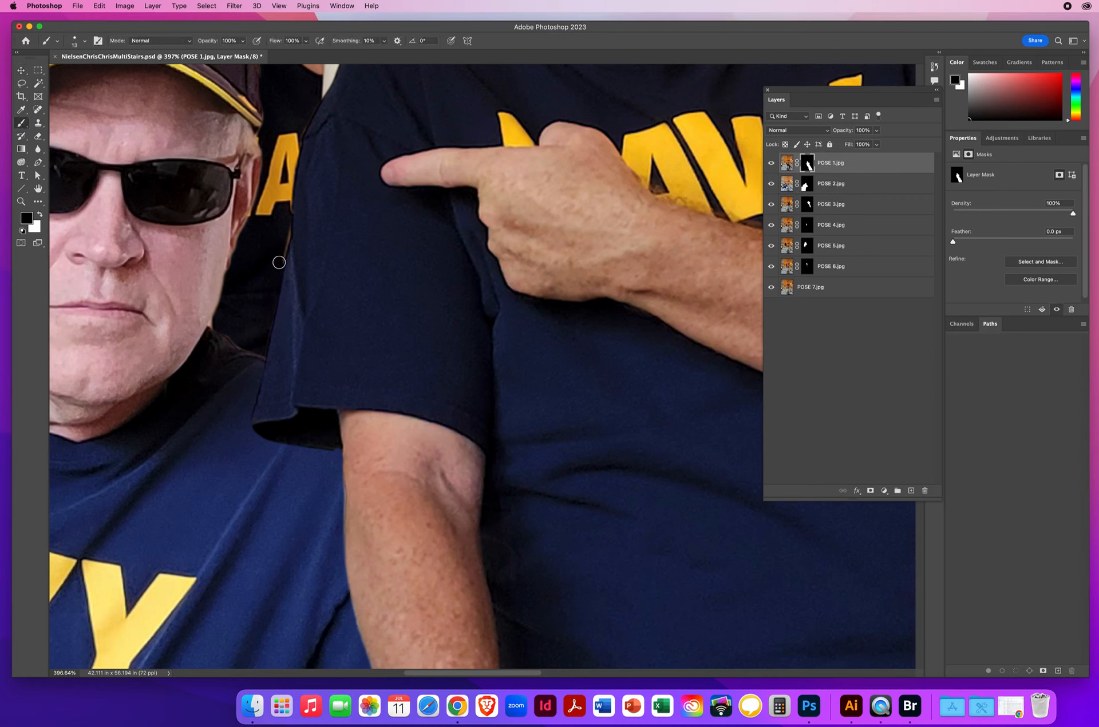
Step: Inspect the pointing man's outline up close, from his face and shoulders down past his elbow to his waist and the plant
drag(346, 152, 319, 520)
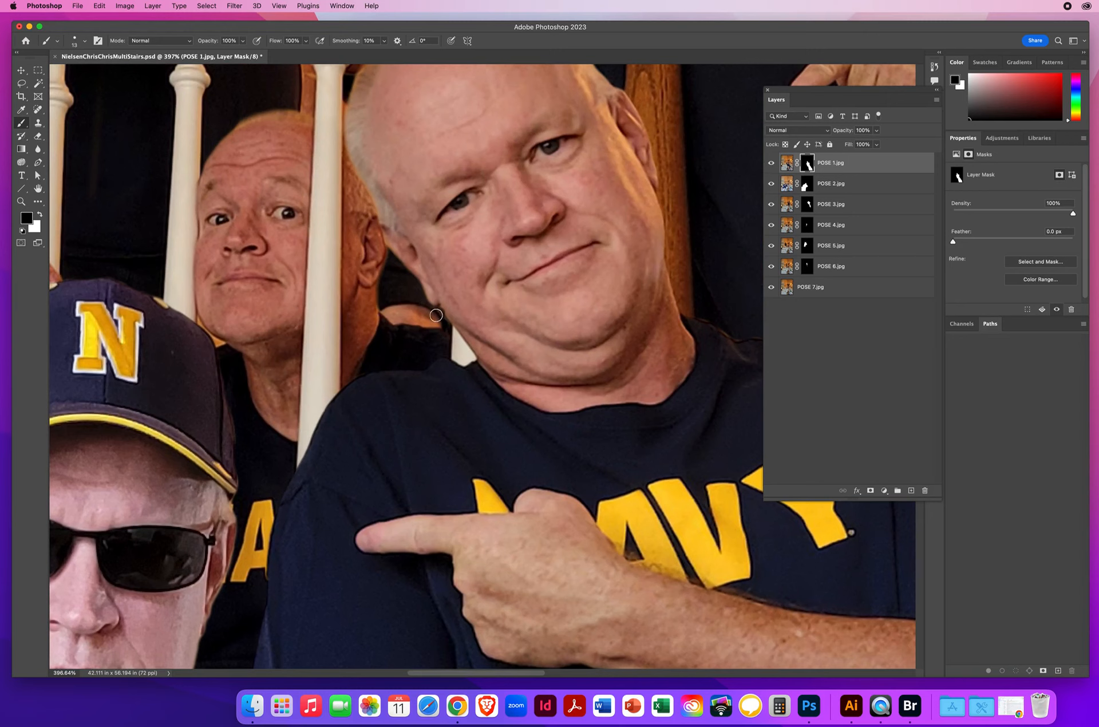
drag(424, 229, 311, 462)
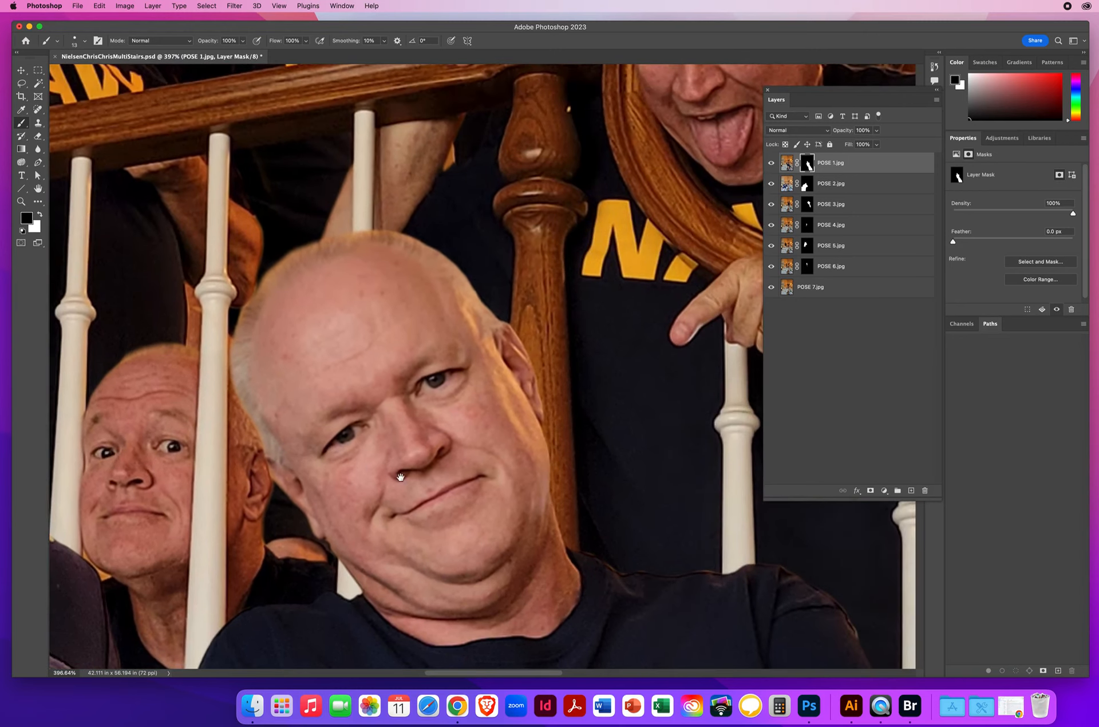
drag(406, 477, 124, 283)
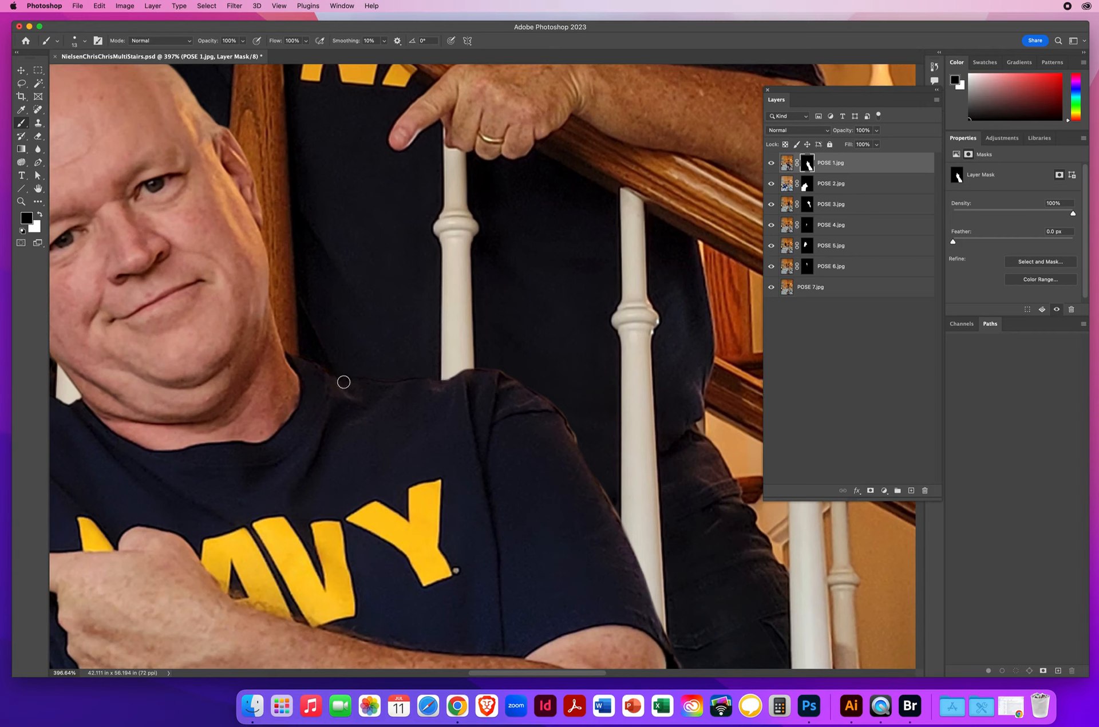
drag(510, 407, 225, 253)
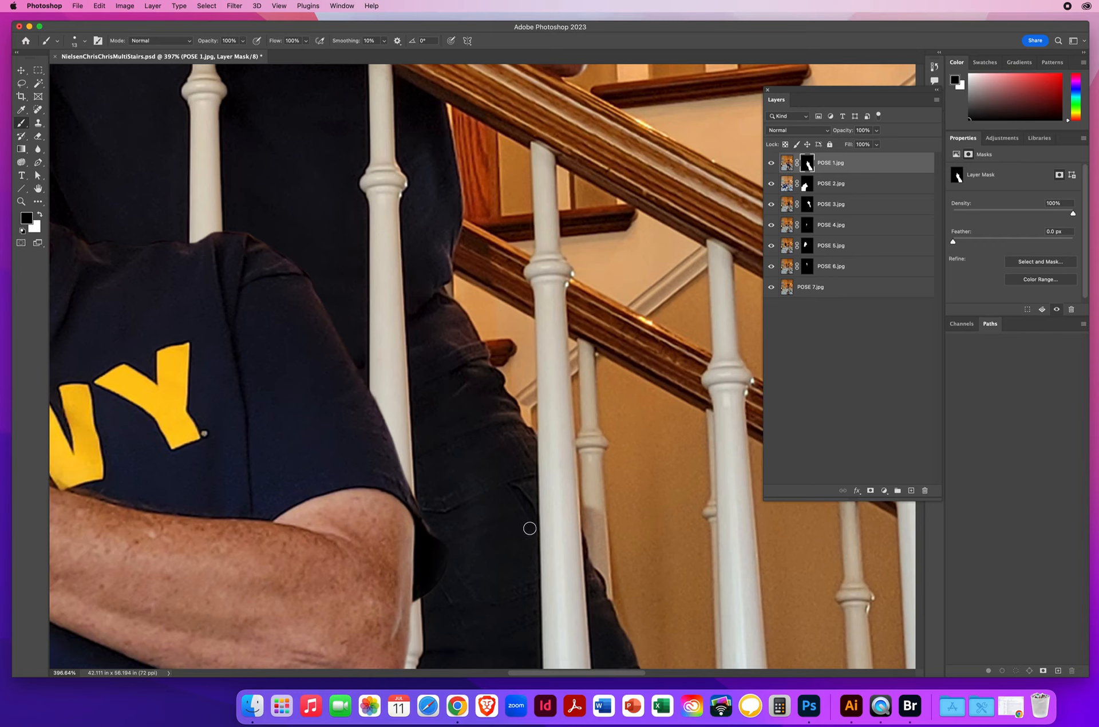
drag(488, 548, 339, 191)
drag(403, 424, 526, 246)
drag(481, 297, 438, 269)
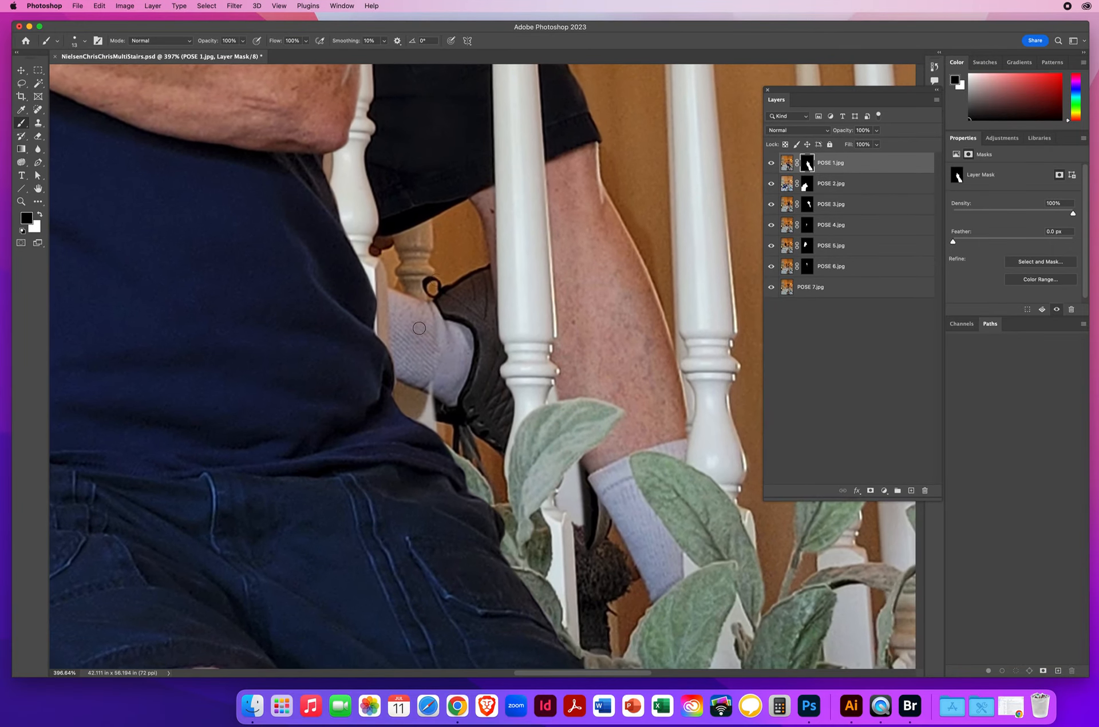
Step: Identify POSE 3 as the layer with the raised foot behind the balusters by toggling its visibility, and activate its mask
super+click(432, 424)
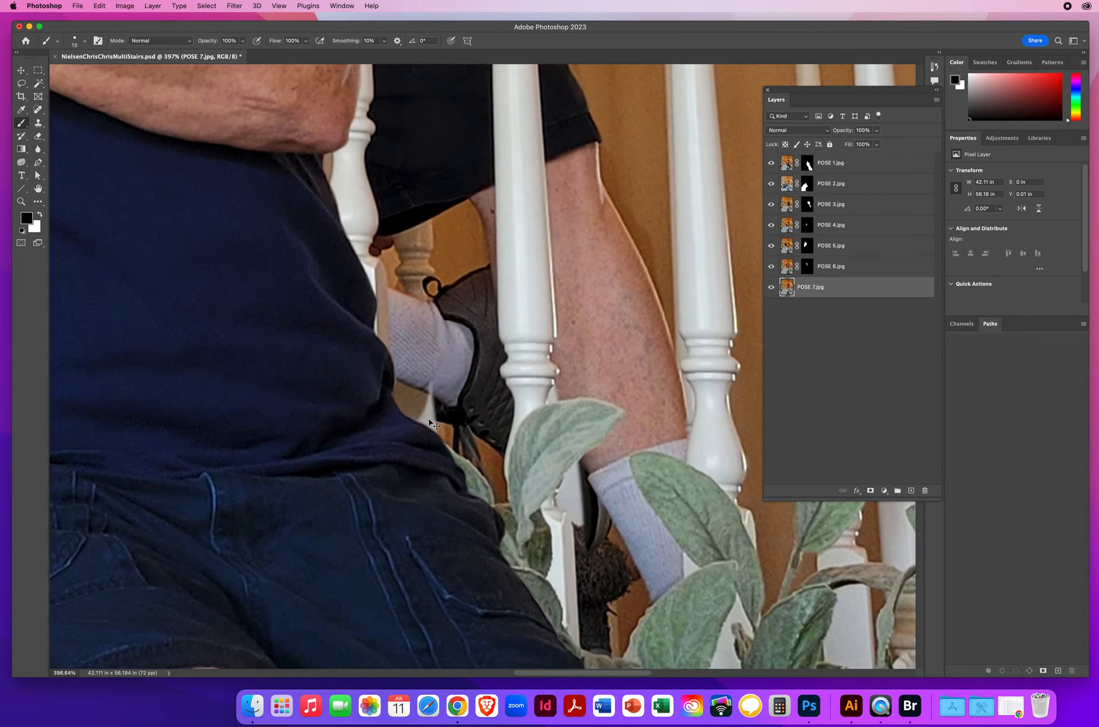
super+click(418, 339)
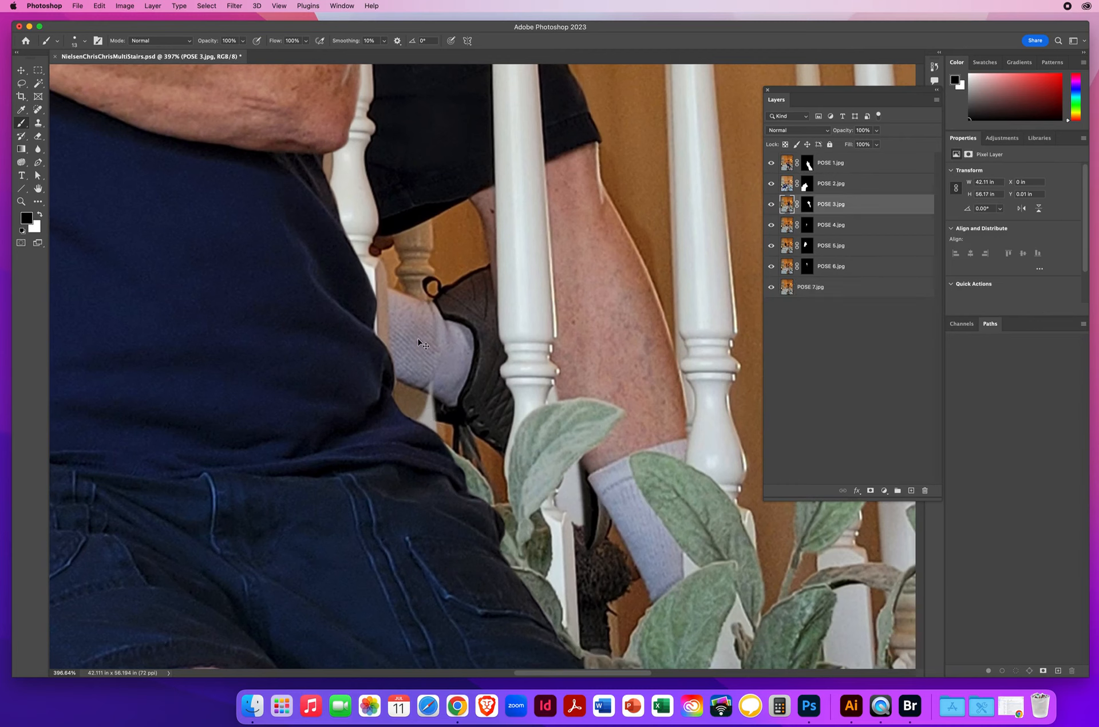
click(771, 206)
click(771, 205)
click(807, 204)
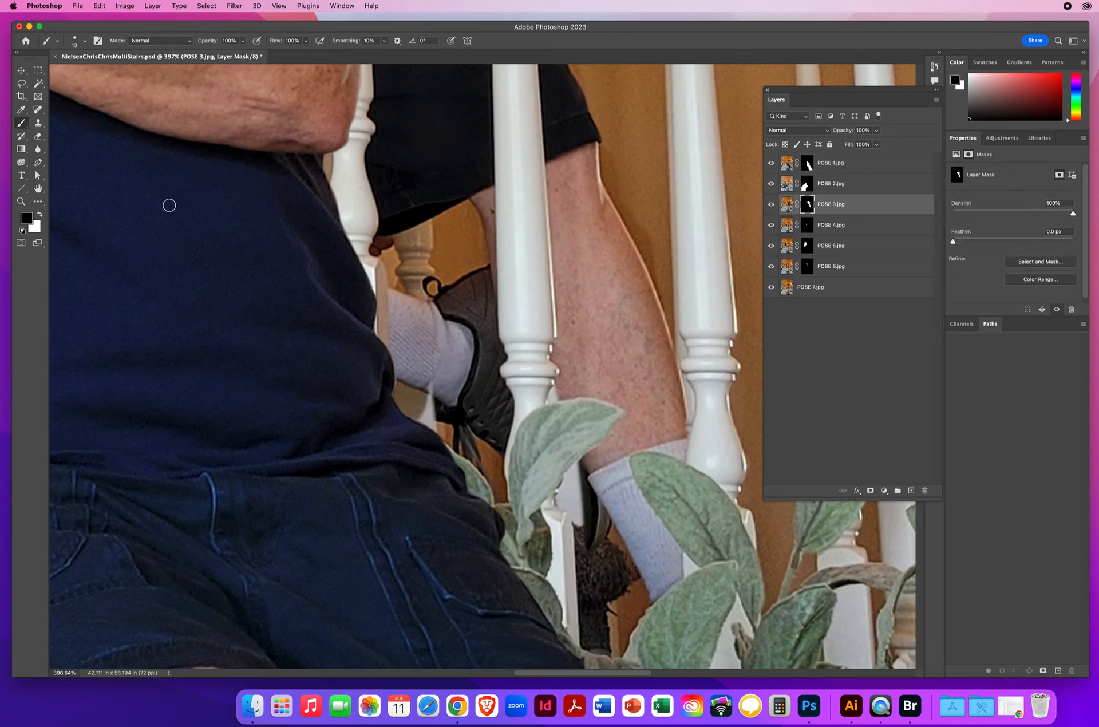
Step: Try black over the sock on the POSE 3 mask, and paint white to restore the sock and reveal the shoe's missing edge
drag(424, 310, 422, 344)
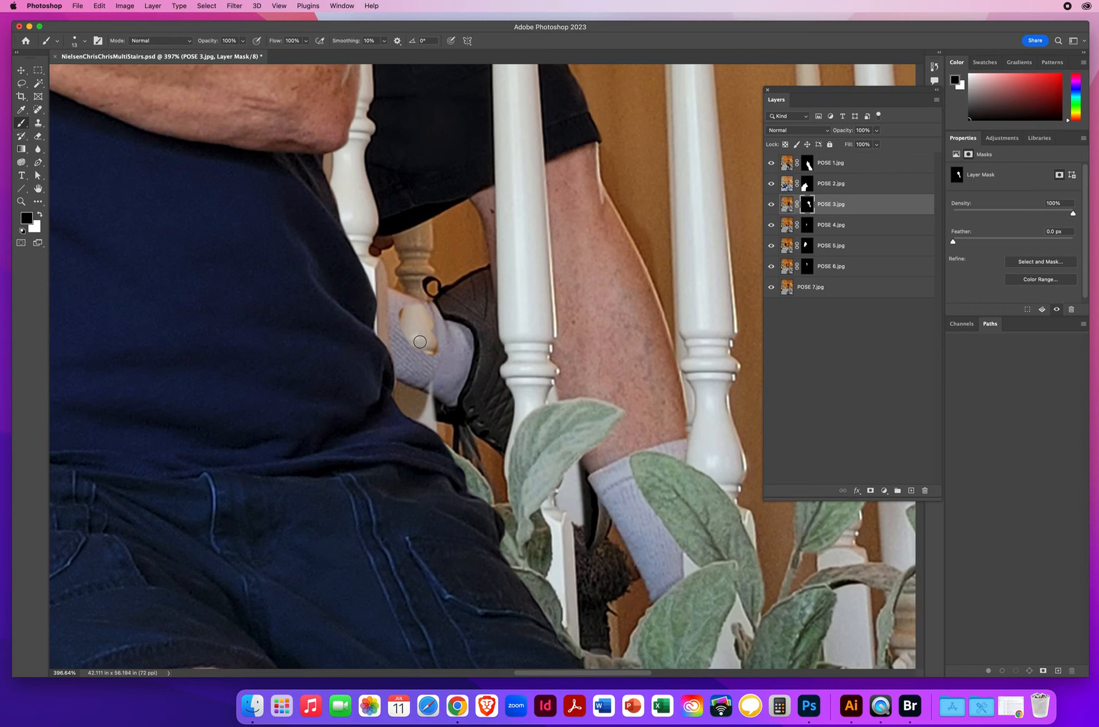
key(x)
mouse_move(420, 341)
mouse_down()
mouse_move(405, 315)
mouse_move(404, 329)
mouse_move(402, 320)
mouse_move(437, 335)
mouse_move(441, 366)
mouse_move(442, 354)
mouse_move(434, 389)
mouse_move(418, 383)
mouse_move(420, 399)
mouse_move(404, 402)
mouse_move(439, 429)
mouse_up()
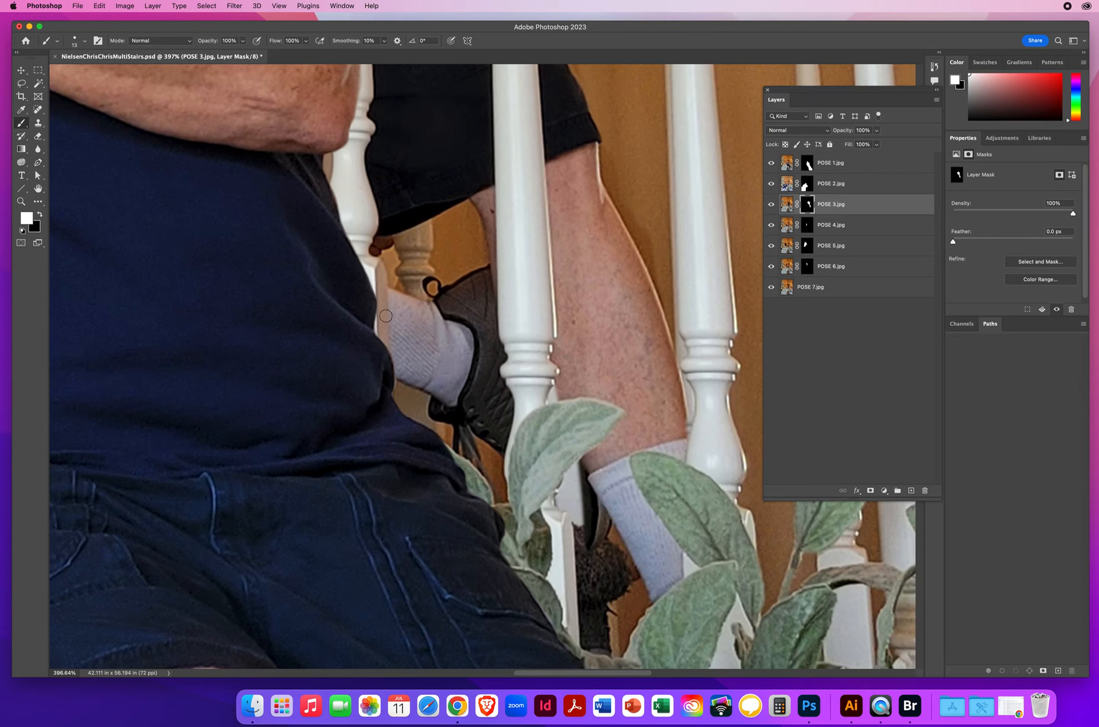
Step: Paint black on the POSE 3 mask along the top of the leaning man's shoulder to remove the light fringe
drag(477, 174, 534, 685)
drag(390, 272, 496, 603)
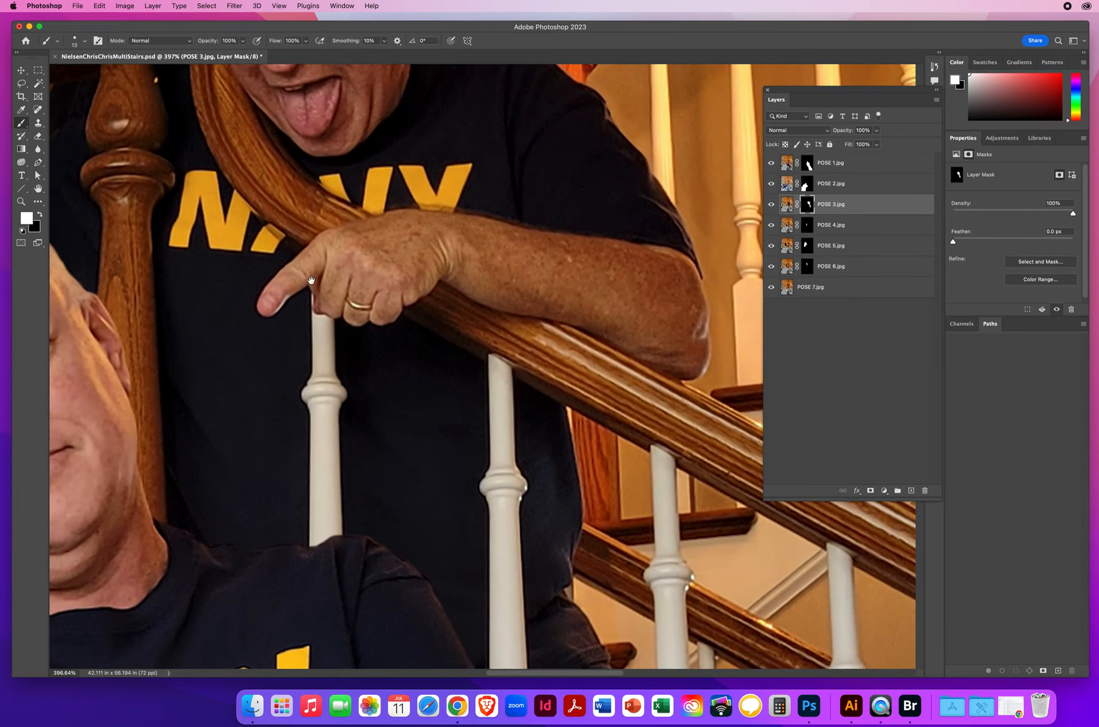
drag(311, 281, 366, 575)
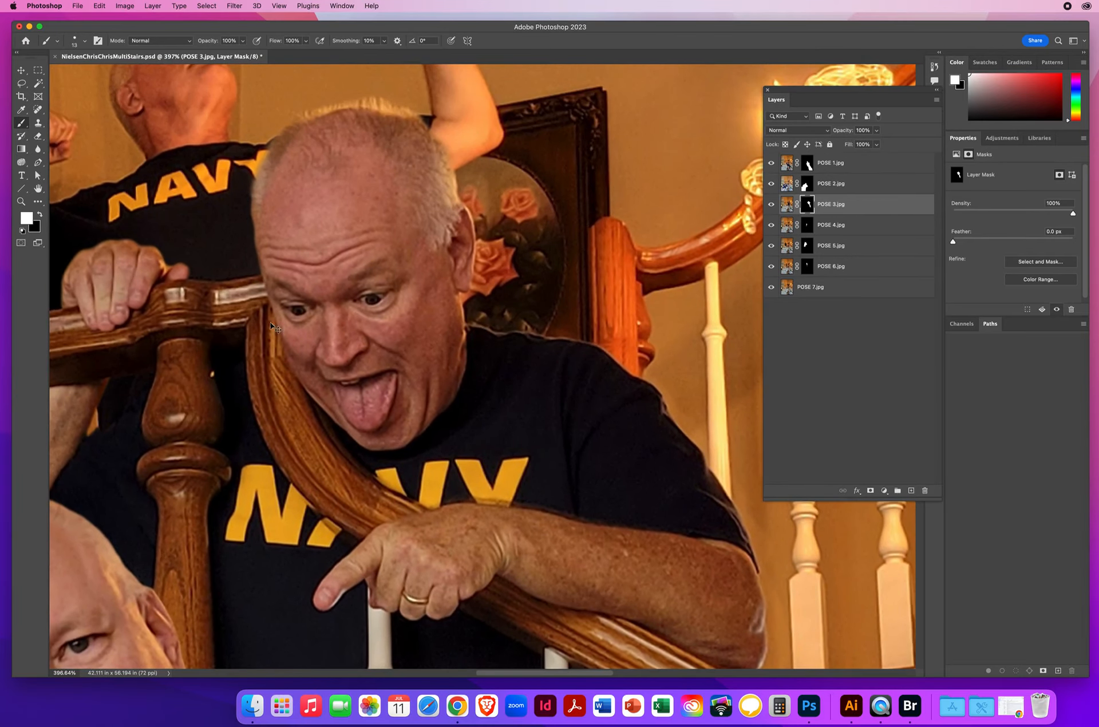
click(21, 70)
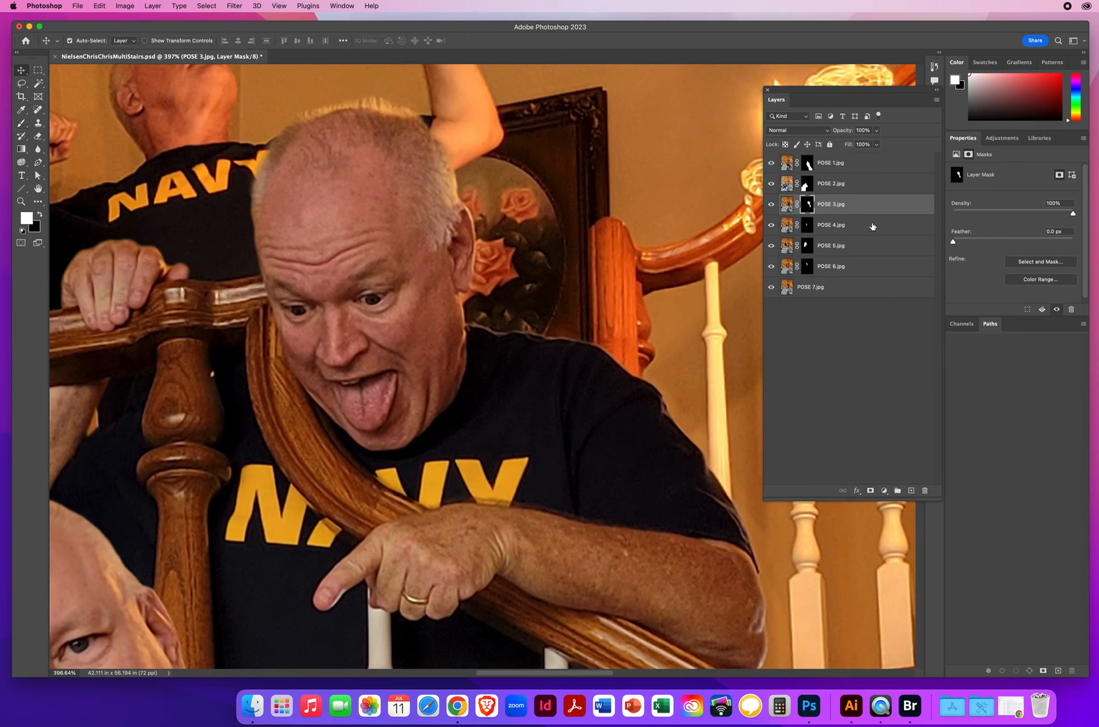
click(21, 123)
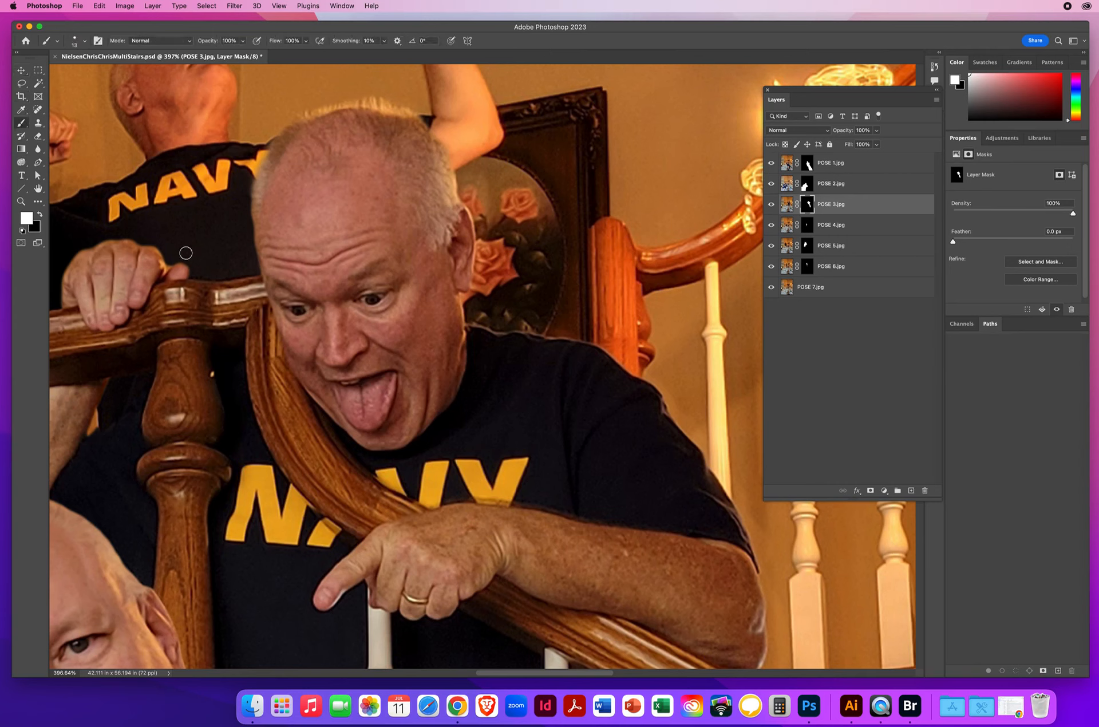
key(x)
drag(473, 319, 596, 342)
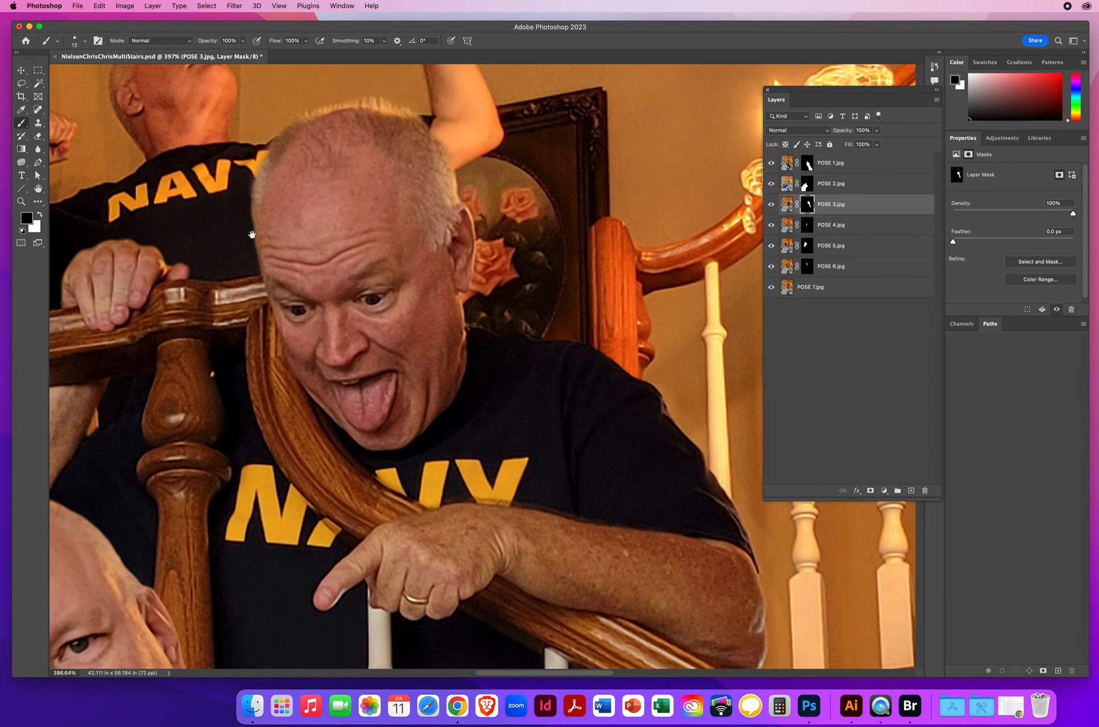
Step: Review the mask edges of the men along the upper railing and check the whole seven-pose composite
drag(253, 235, 612, 267)
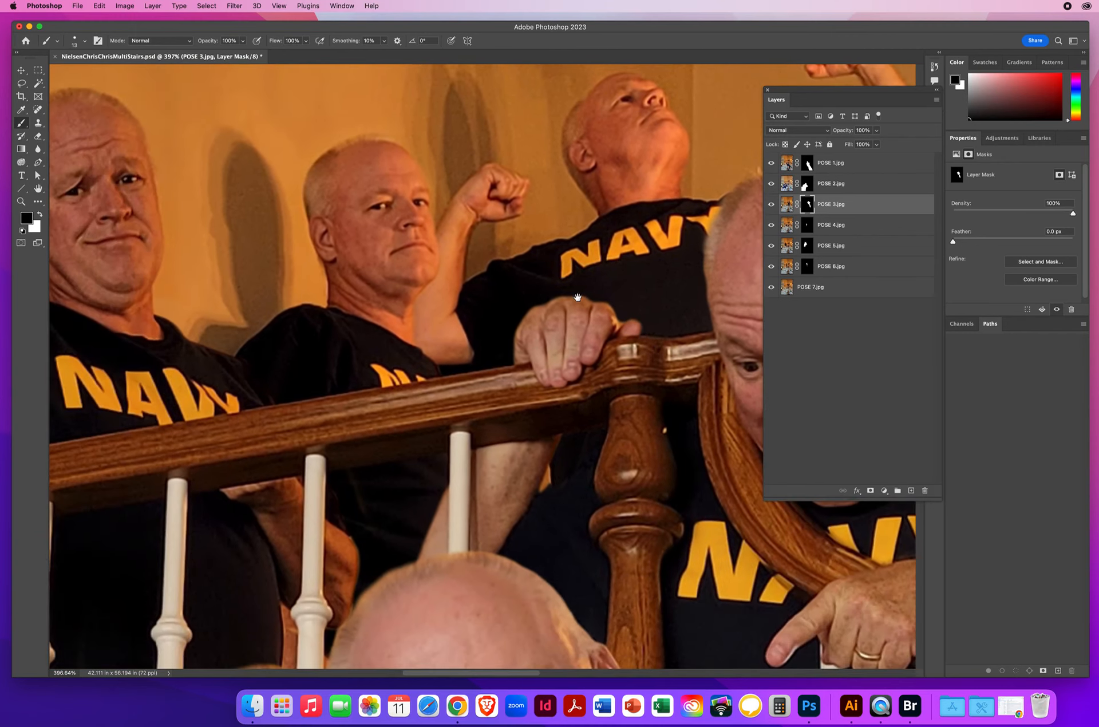
drag(425, 561, 704, 581)
drag(358, 513, 444, 286)
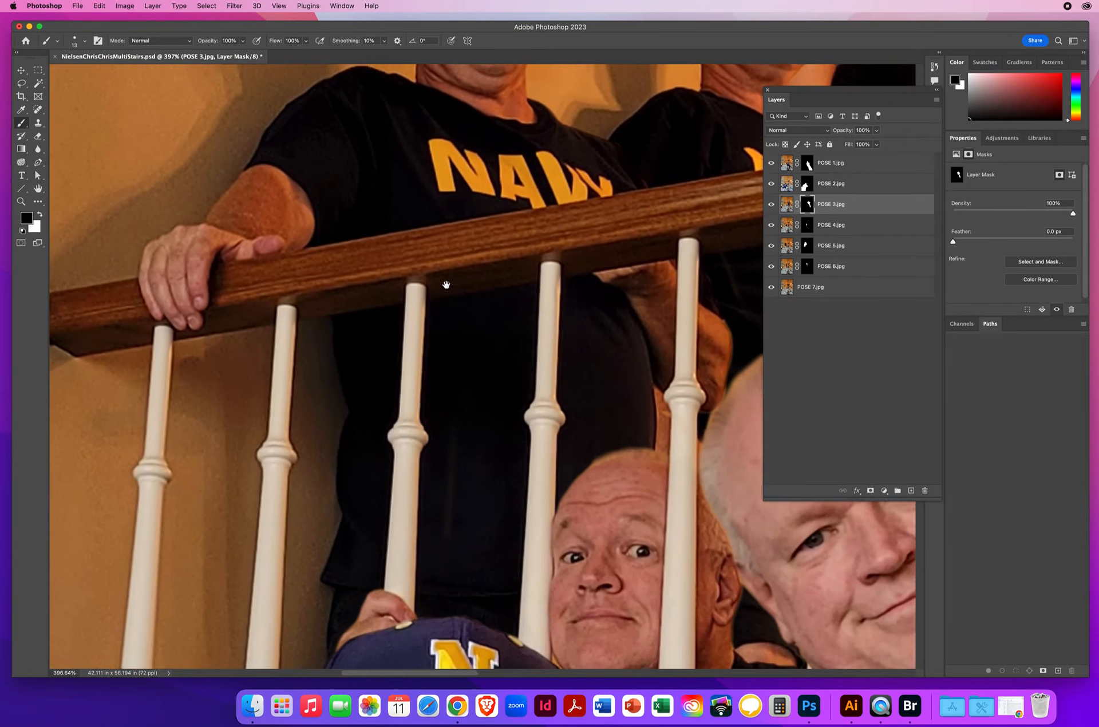
drag(473, 537, 290, 352)
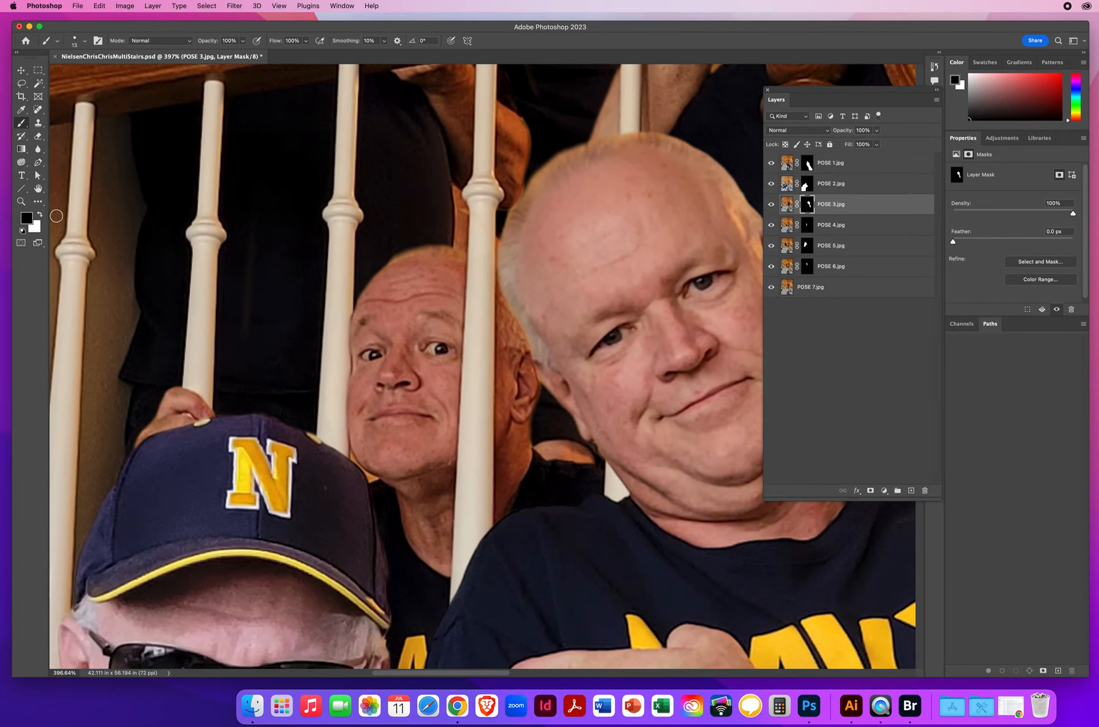
click(22, 201)
drag(495, 383, 400, 382)
drag(590, 419, 482, 362)
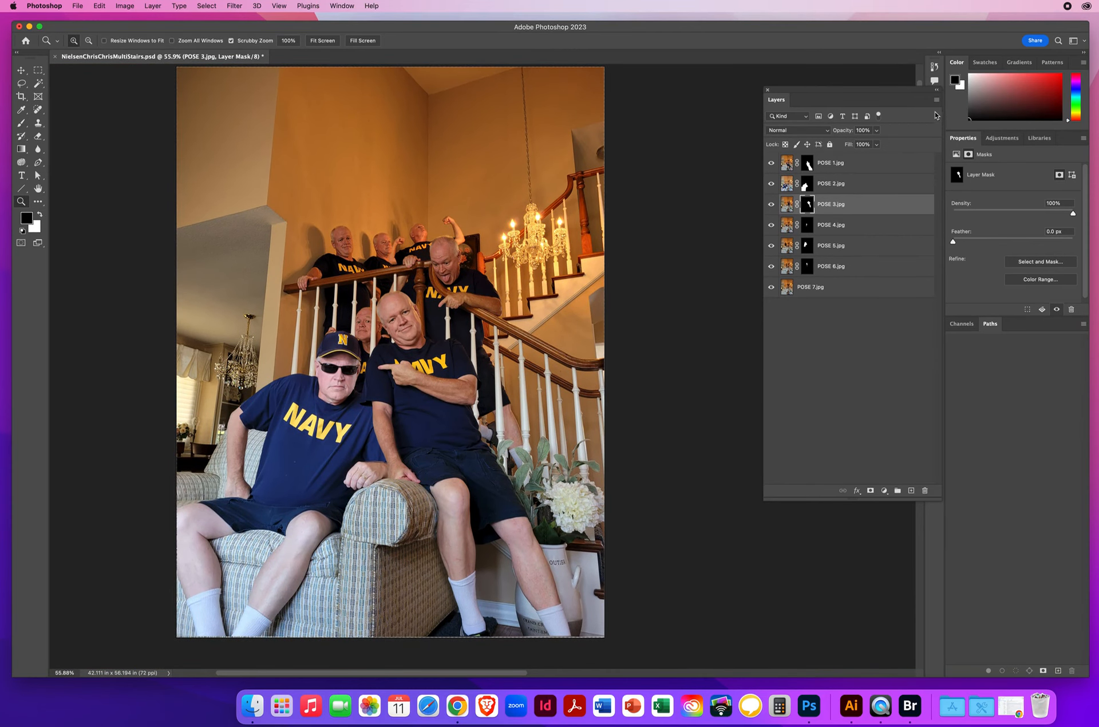
Step: Move the Layers panel closer to the image and flatten all the pose layers into a single background
click(936, 101)
click(897, 88)
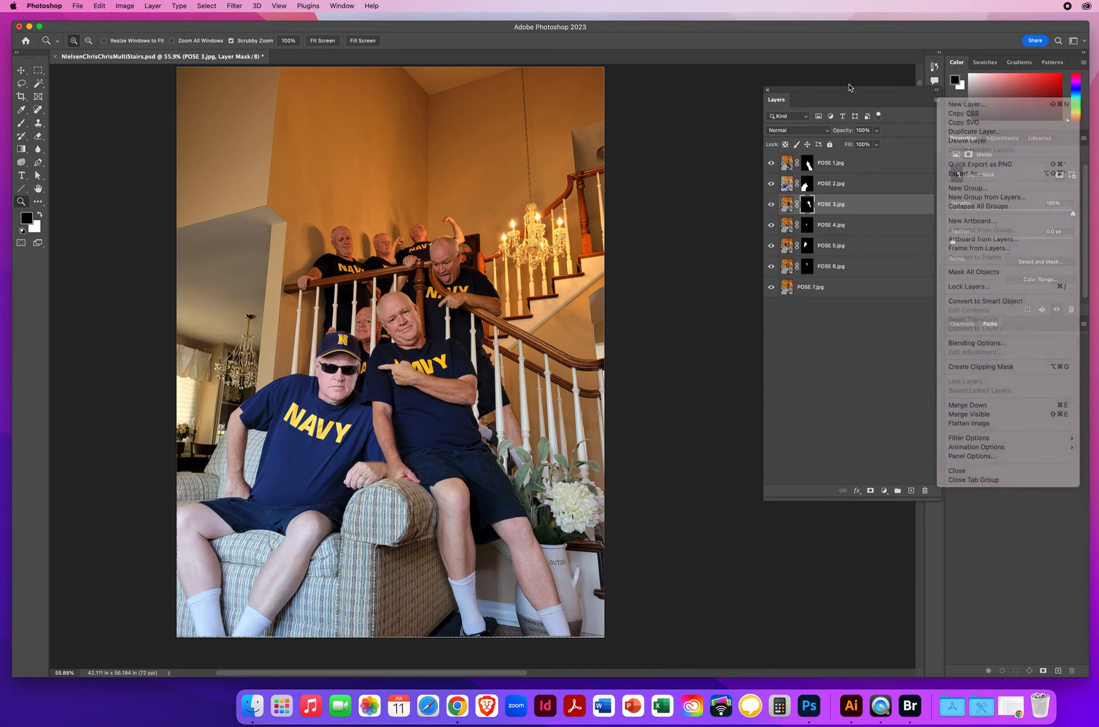
drag(839, 88, 724, 67)
click(821, 78)
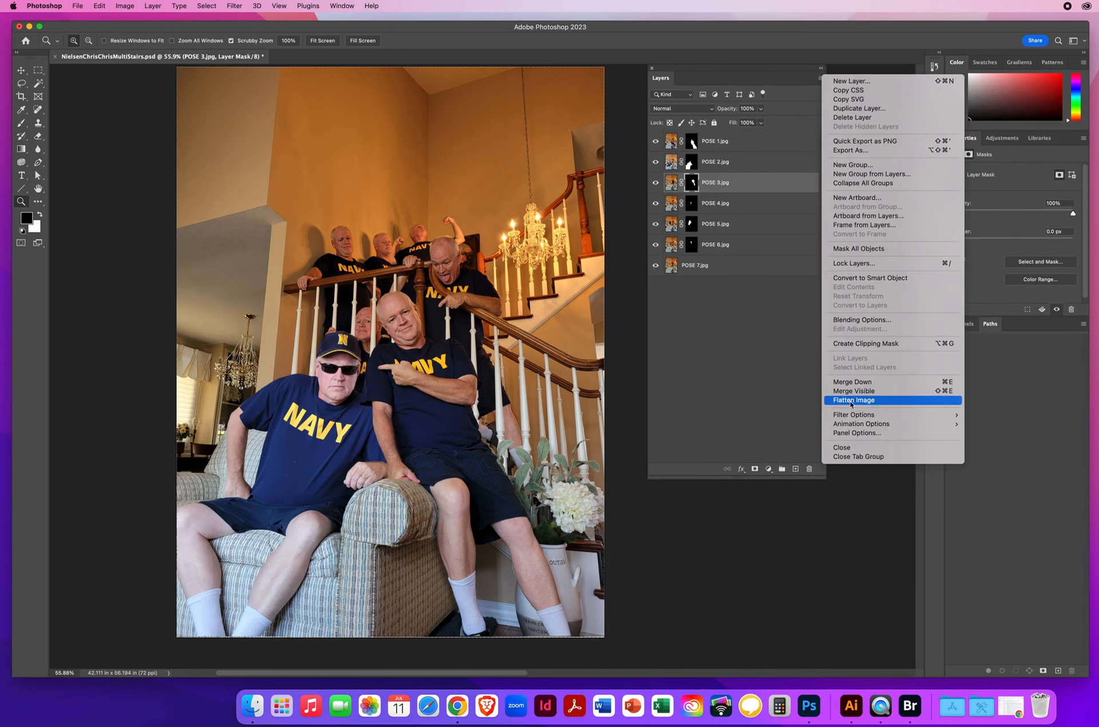
click(851, 401)
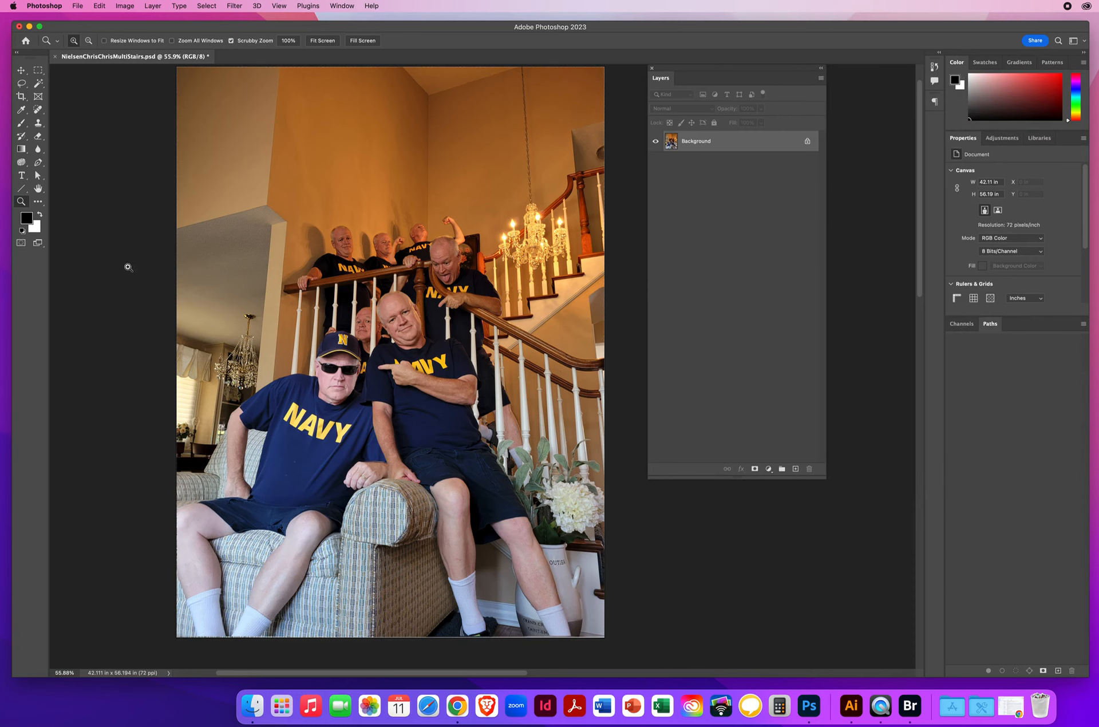
Step: Crop the flattened image to about 41.35 by 46.79 in, removing the empty upper wall and slightly trimming the other edges
drag(414, 307, 388, 269)
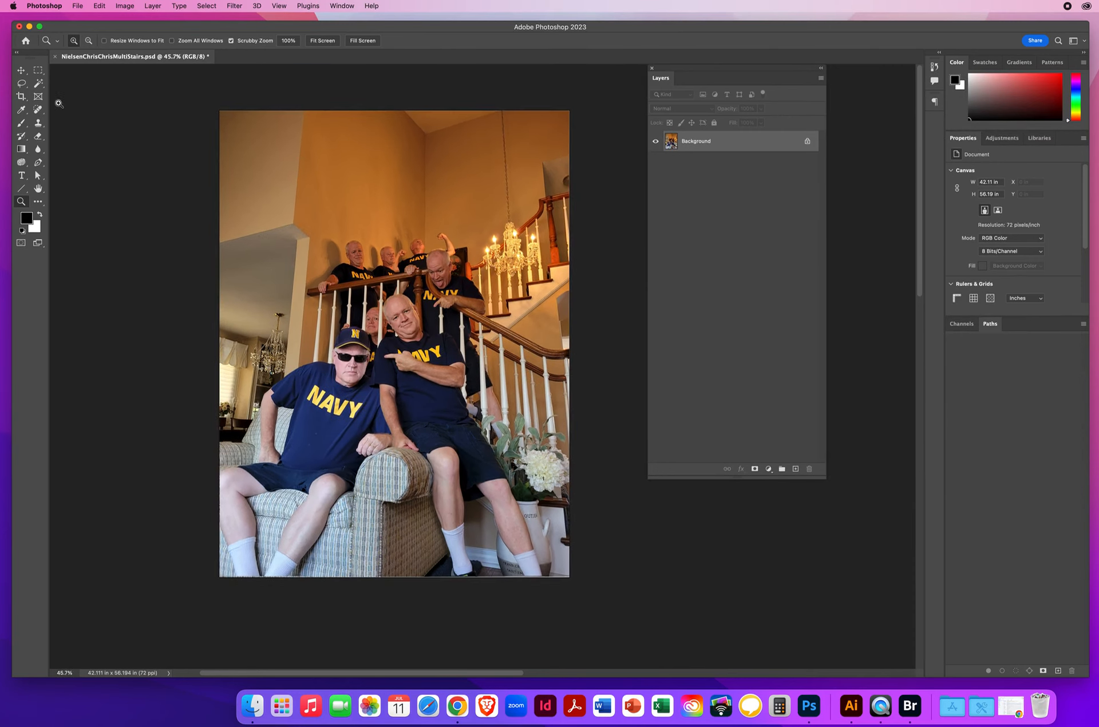
click(20, 96)
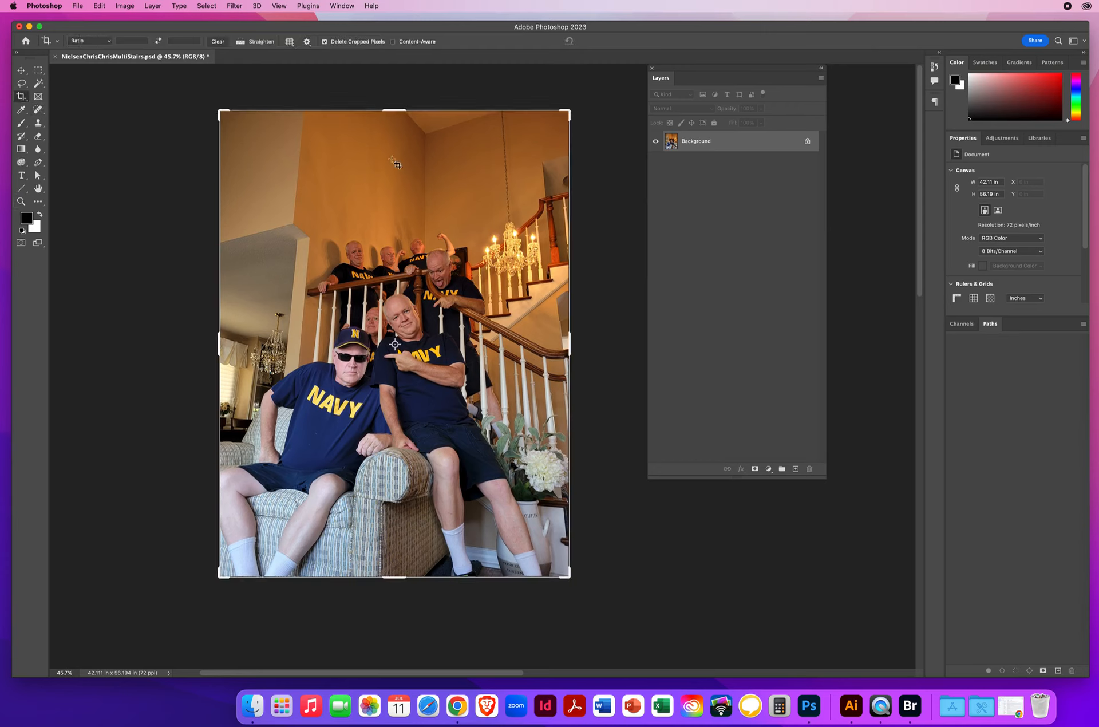
drag(397, 111, 393, 178)
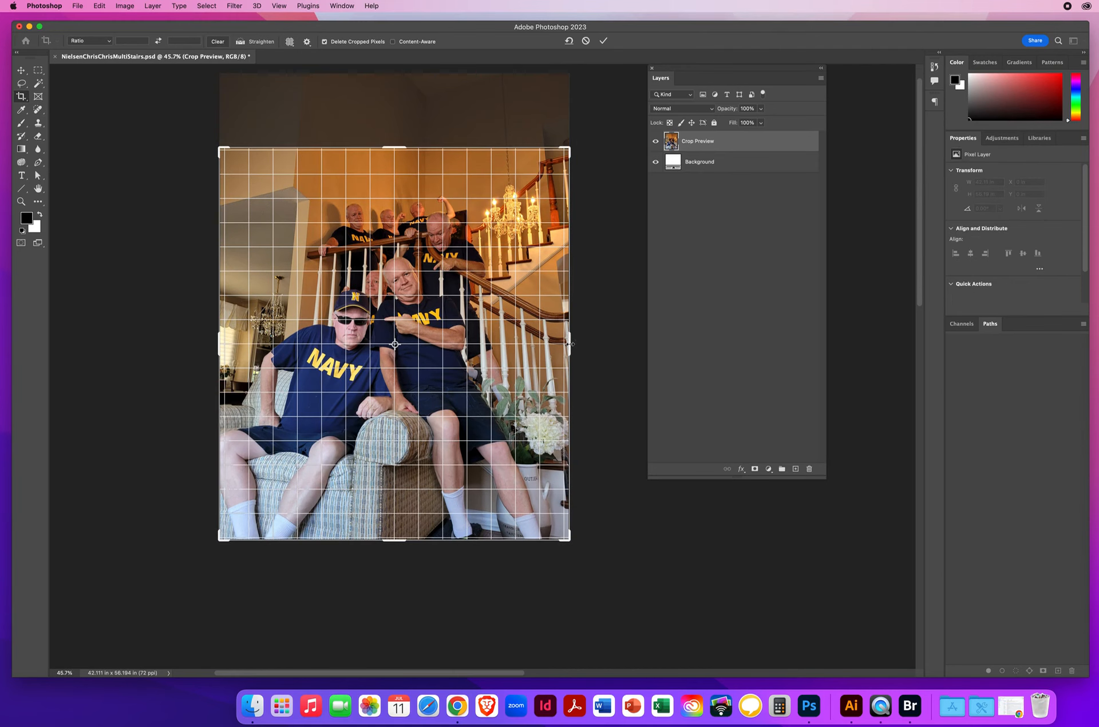
drag(568, 344, 568, 344)
drag(395, 542, 395, 537)
drag(217, 345, 219, 345)
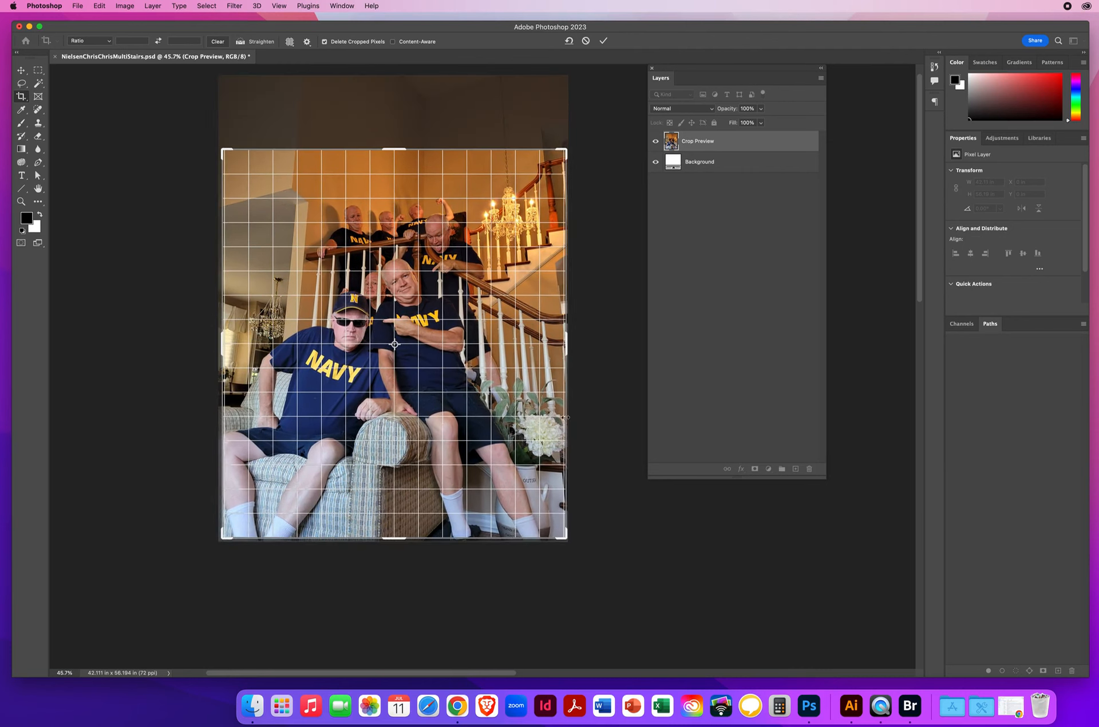
key(Return)
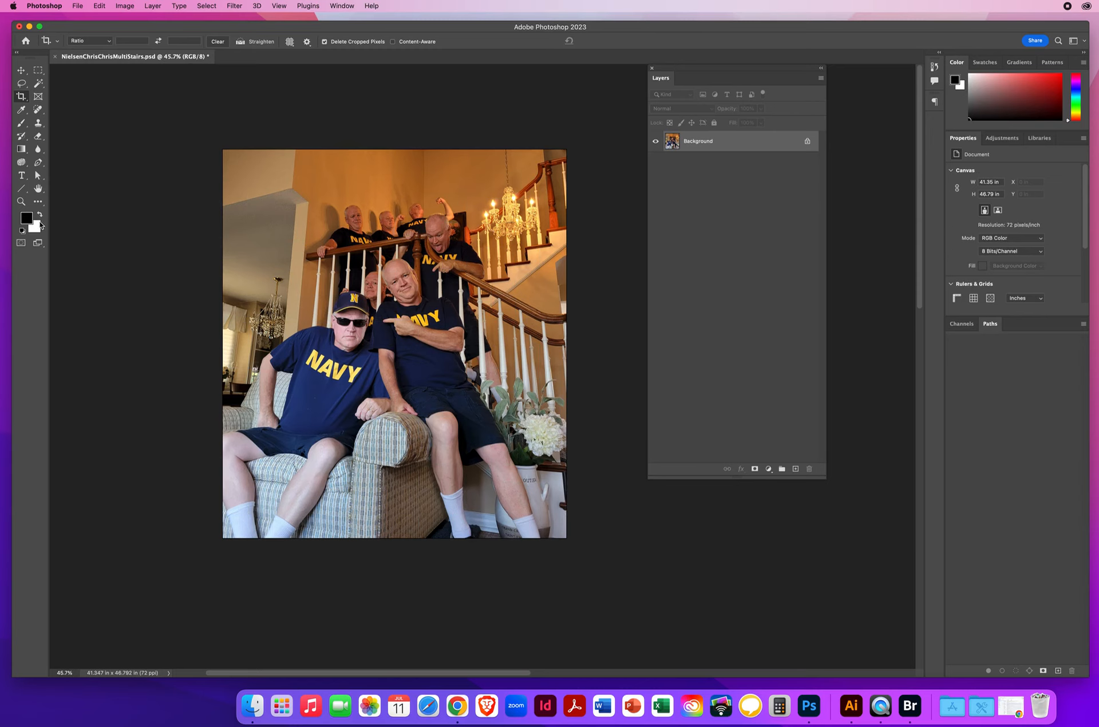
Step: Try Auto Color on the flattened image and undo it
click(21, 202)
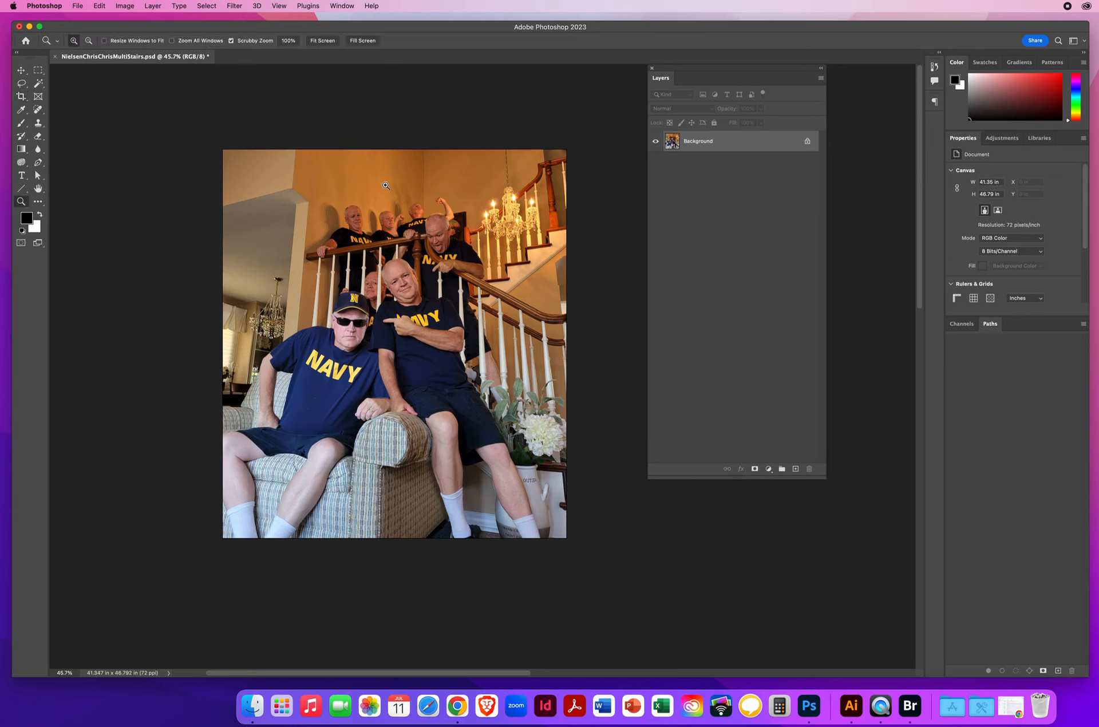
click(125, 5)
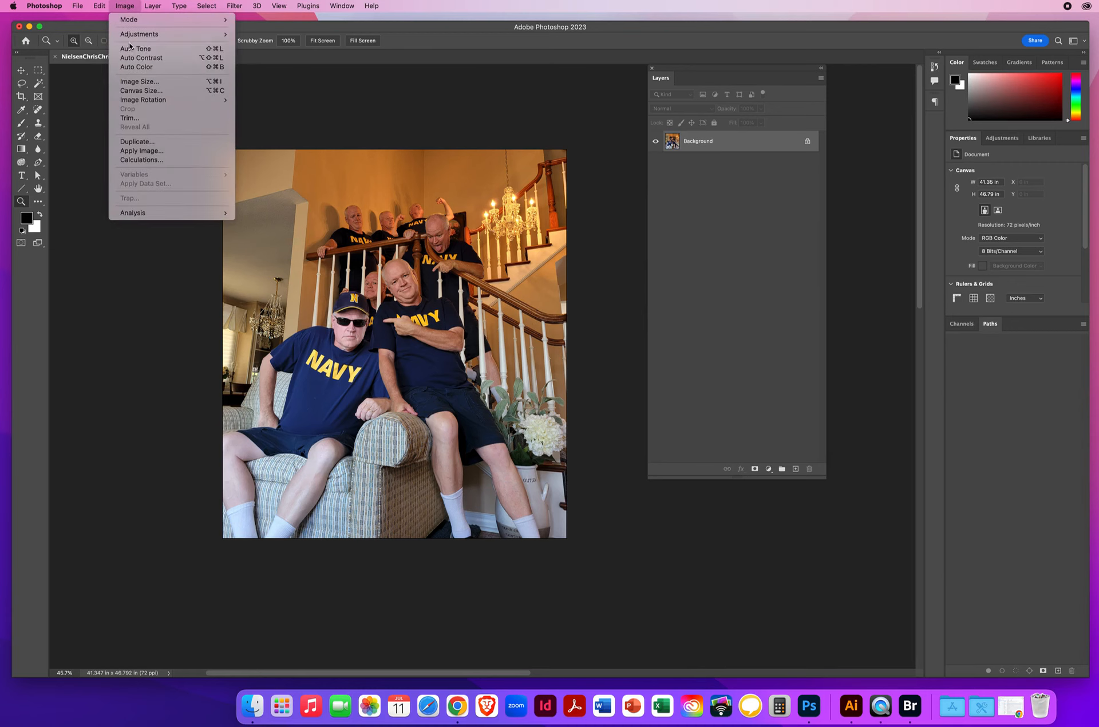
click(129, 68)
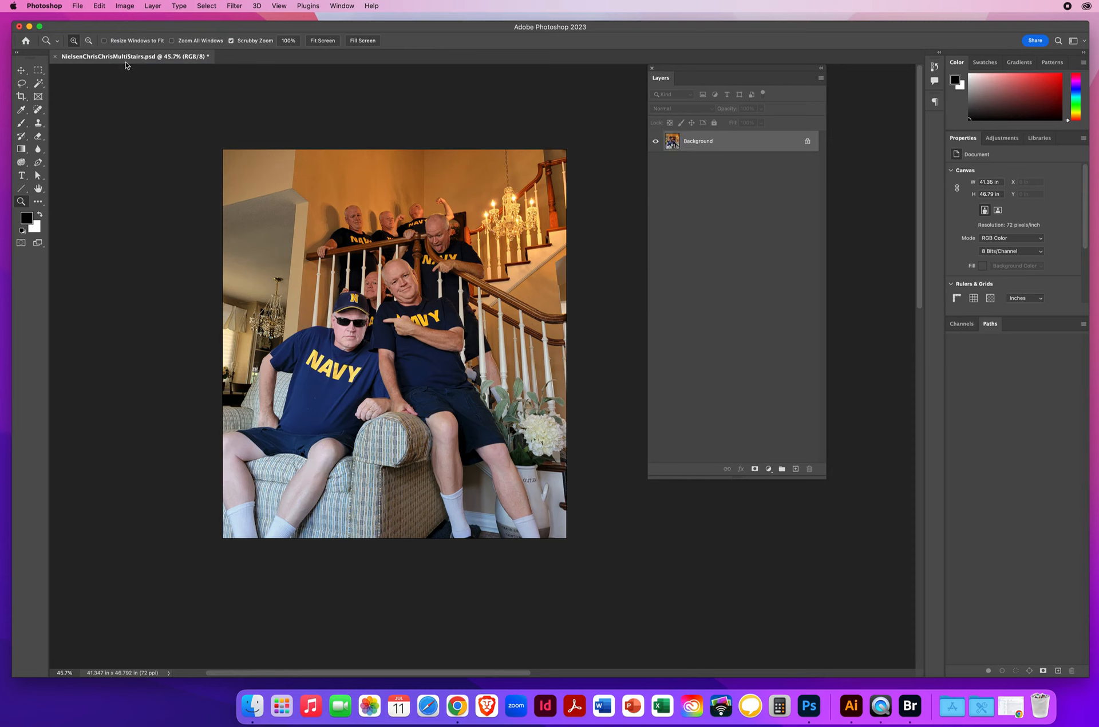
click(101, 6)
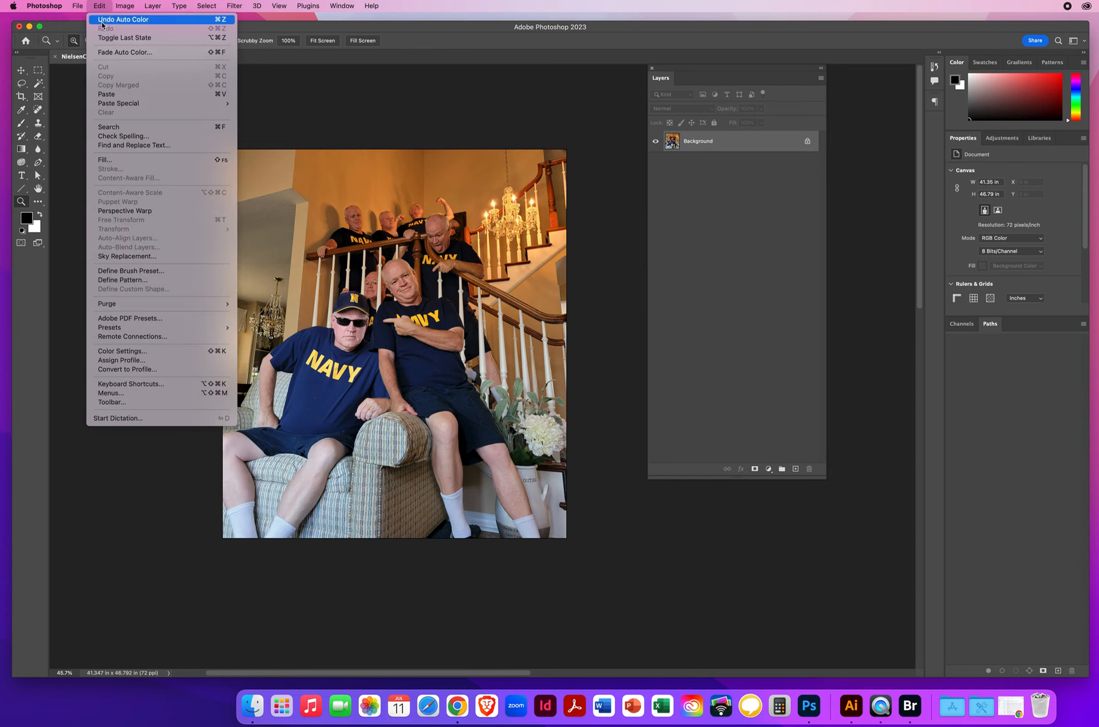
click(103, 19)
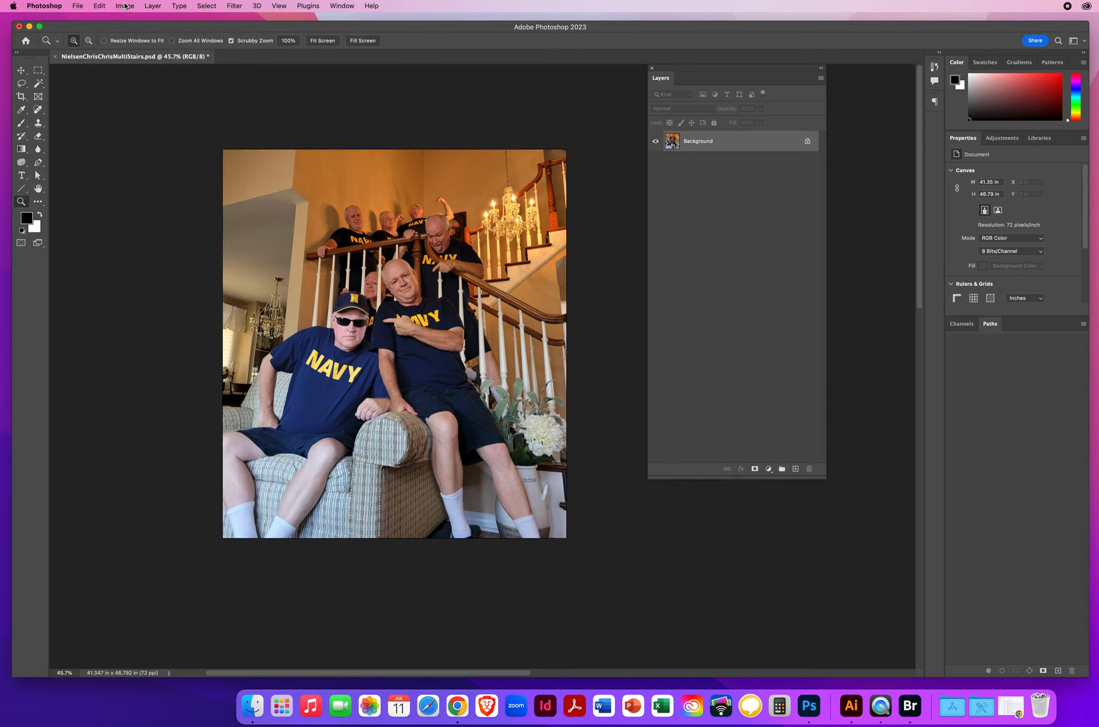
Step: Apply a Hue/Saturation adjustment to the flattened image, reducing the Yellows saturation to -36
click(126, 6)
mouse_move(124, 37)
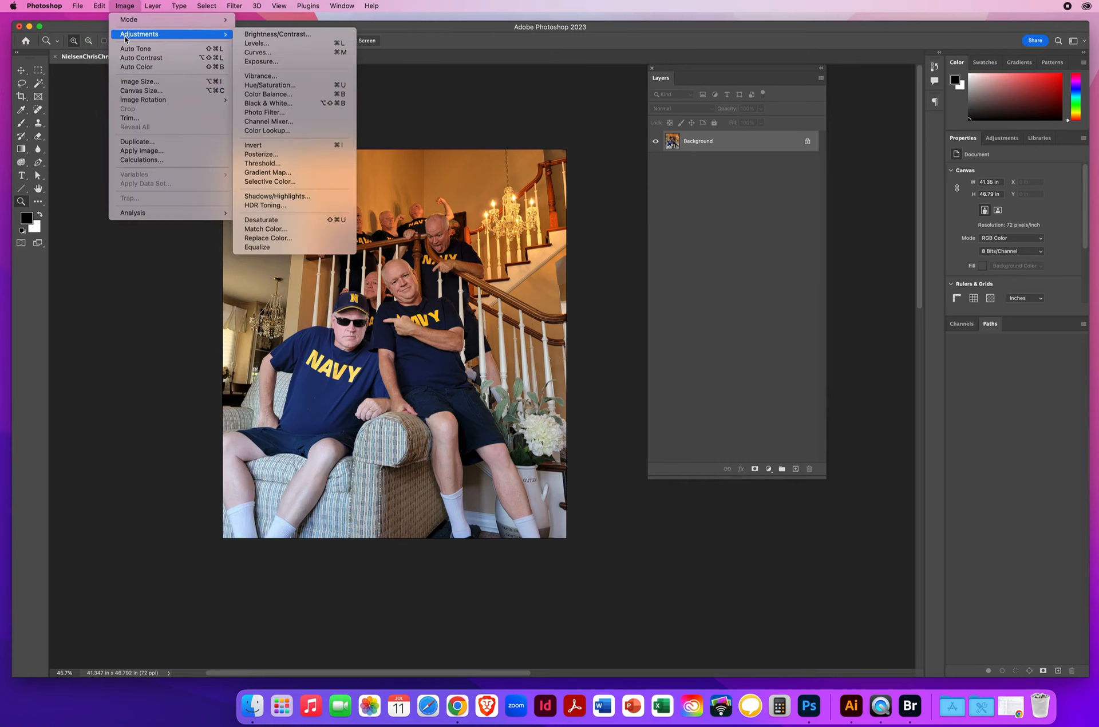
click(289, 86)
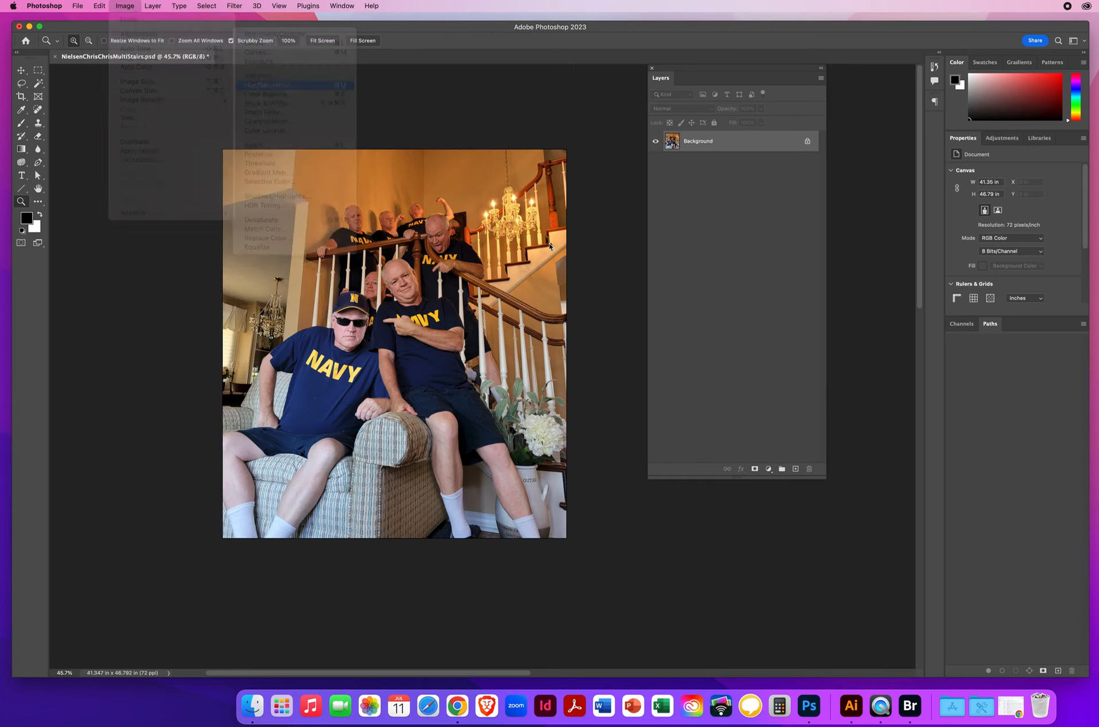
drag(328, 68, 636, 96)
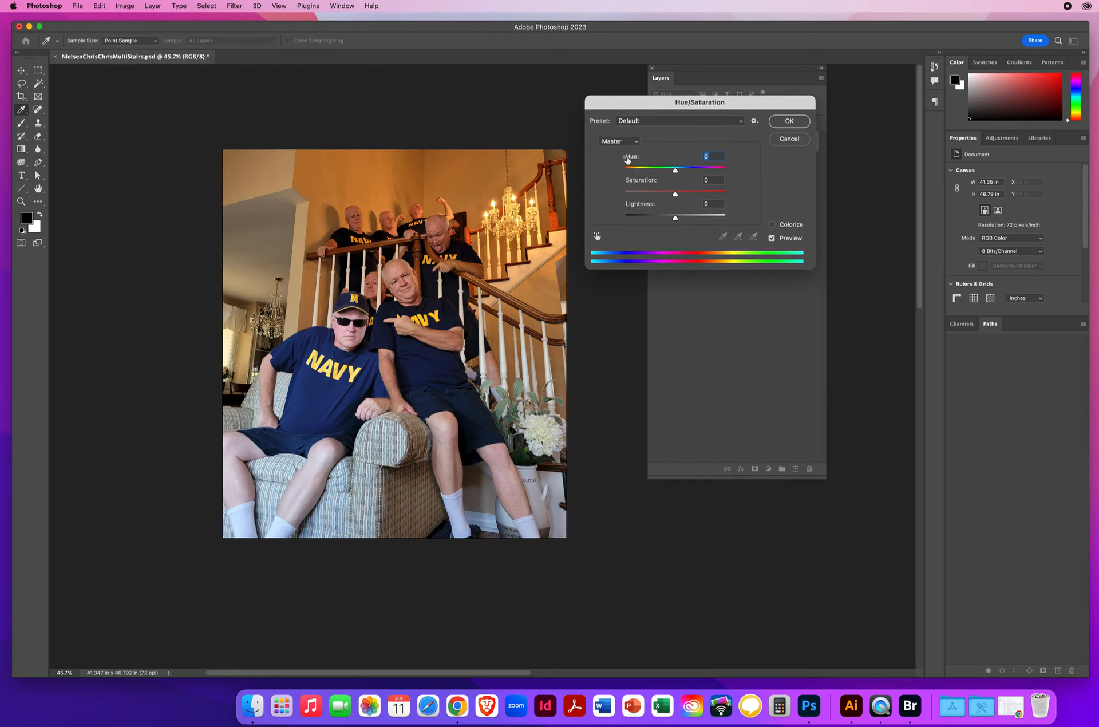
click(615, 143)
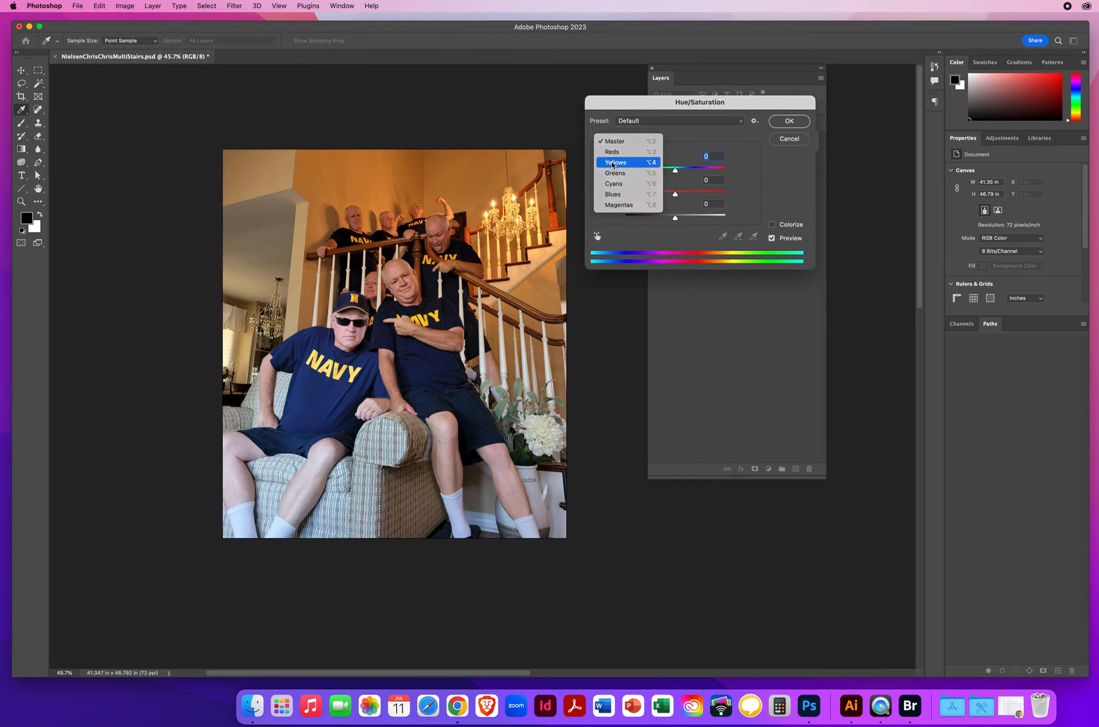
click(613, 163)
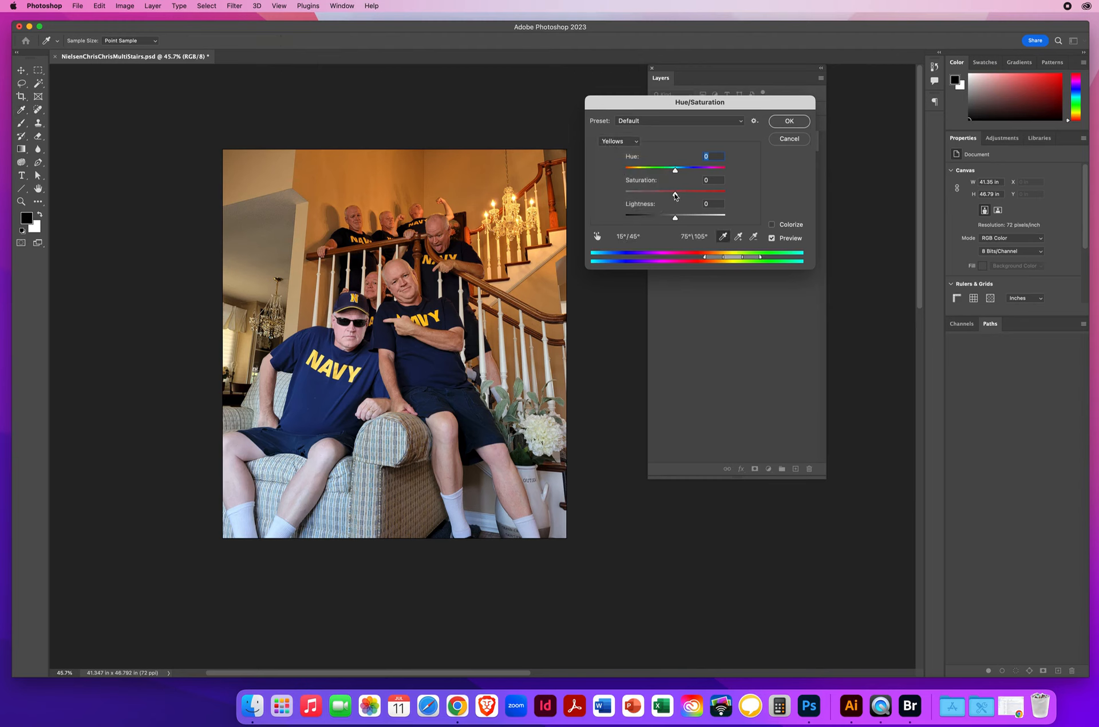
drag(675, 196, 657, 194)
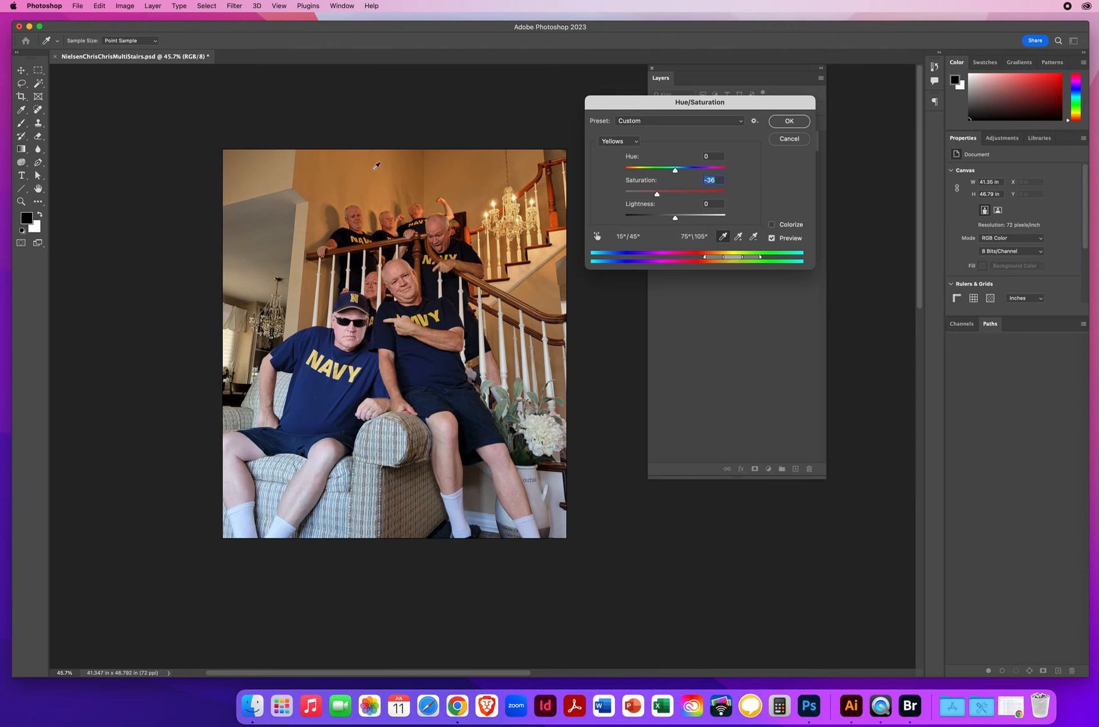
click(788, 122)
Step: Remove the lint specks from the seated man's navy shirt below the lettering with the Spot Healing Brush
key(z)
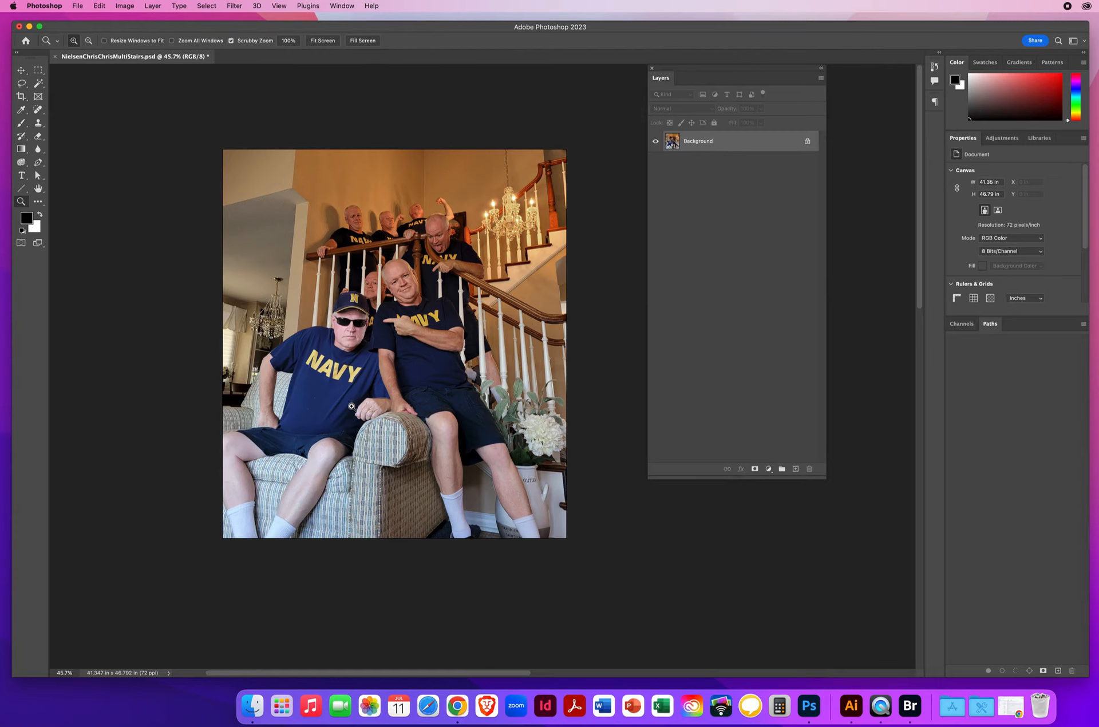
drag(315, 405, 387, 422)
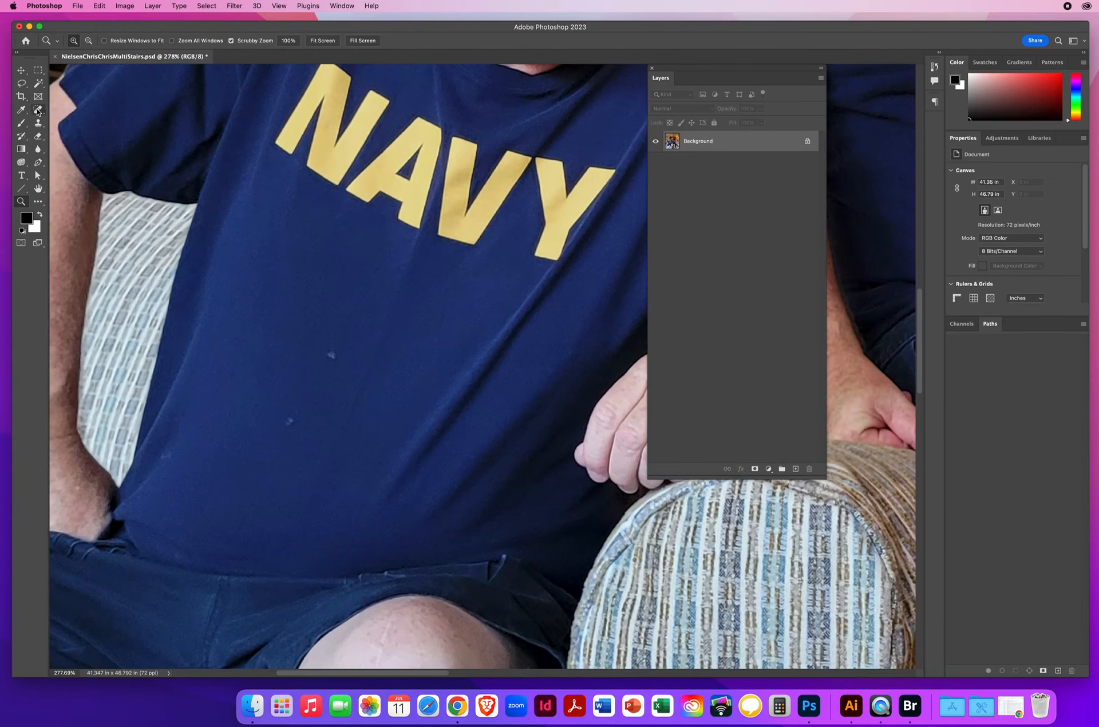
click(37, 110)
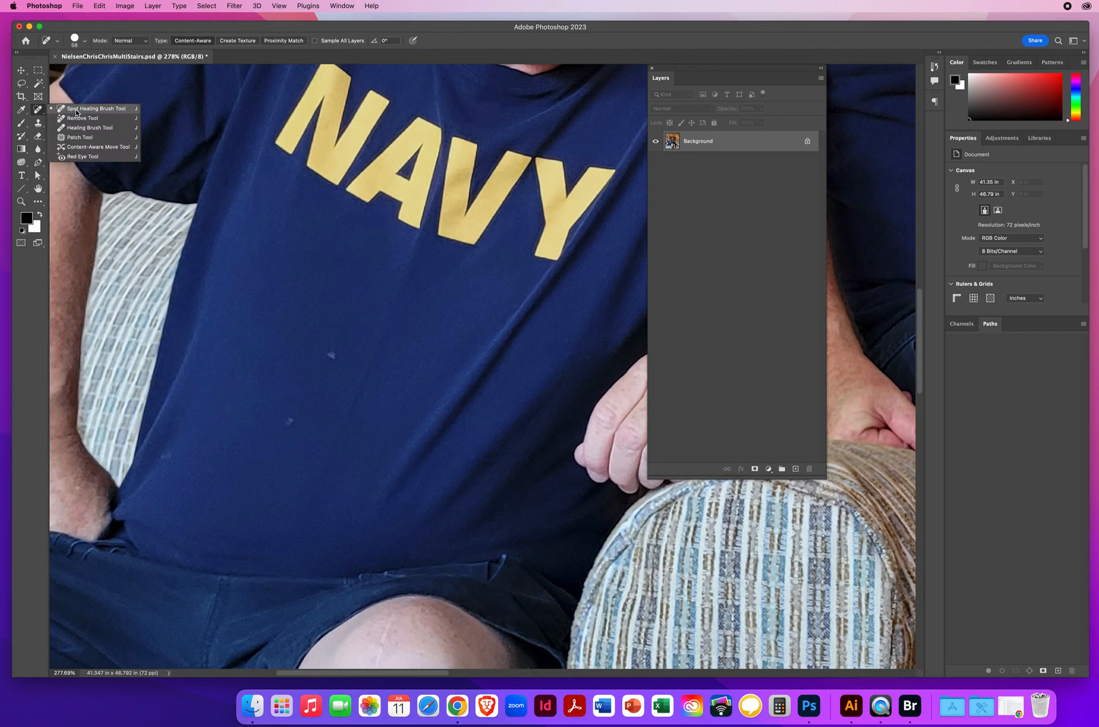
click(76, 110)
click(331, 355)
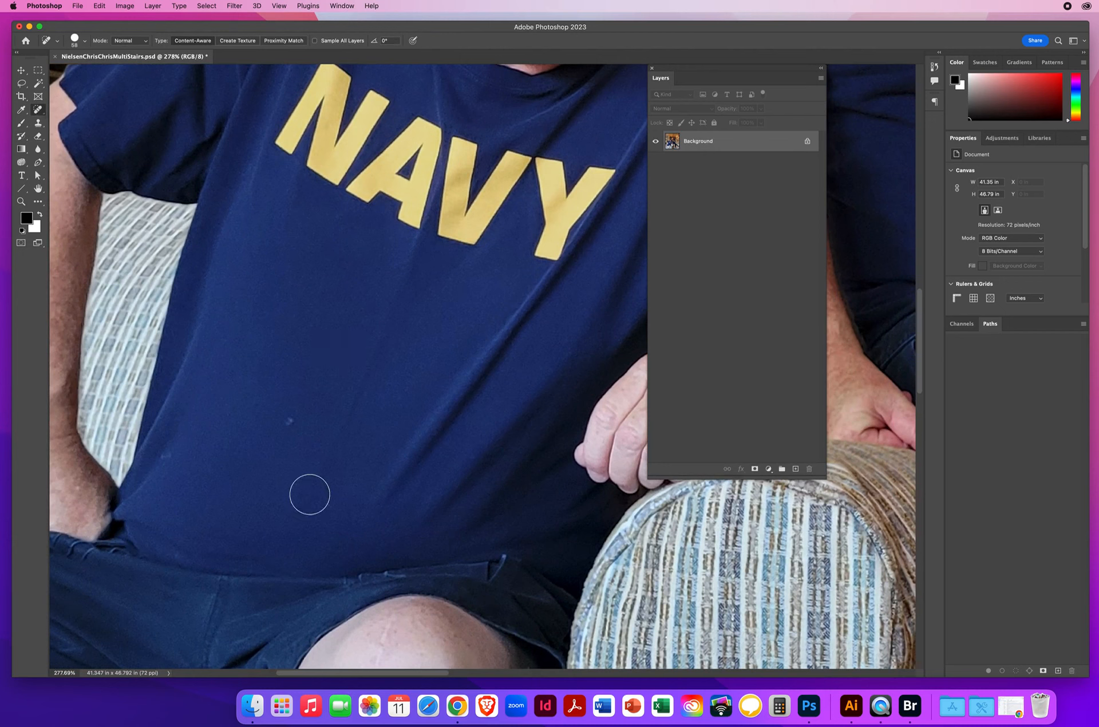
click(289, 419)
click(166, 459)
drag(416, 277, 172, 503)
drag(459, 465, 578, 548)
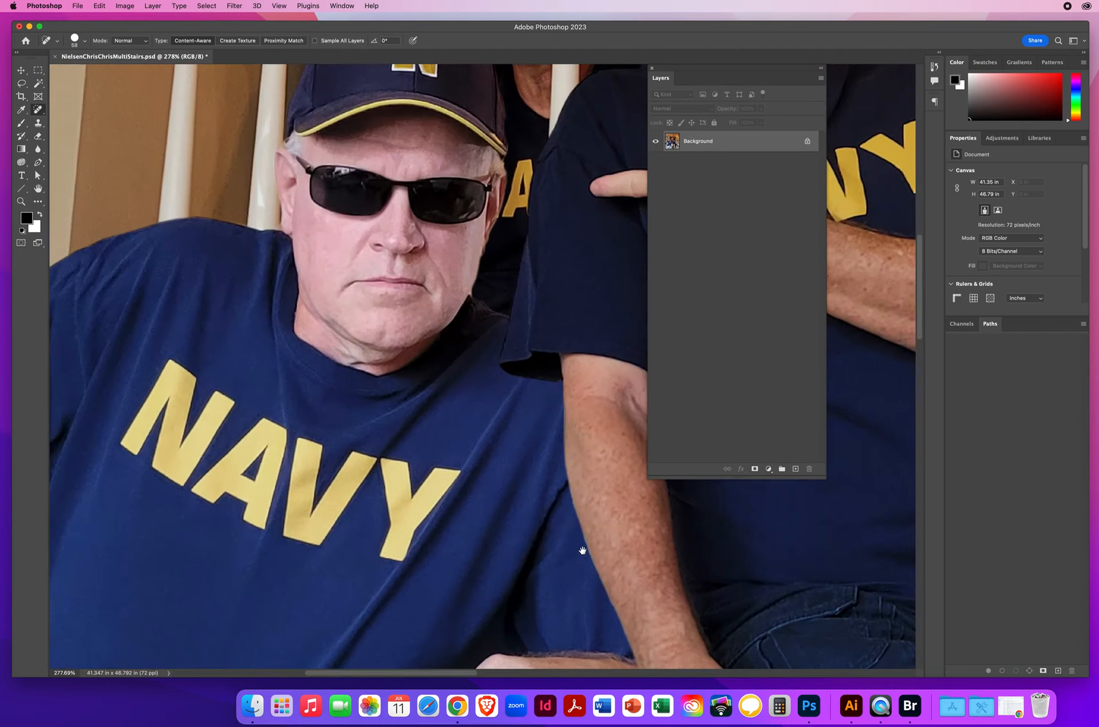
click(20, 202)
drag(504, 408, 426, 404)
drag(512, 406, 333, 357)
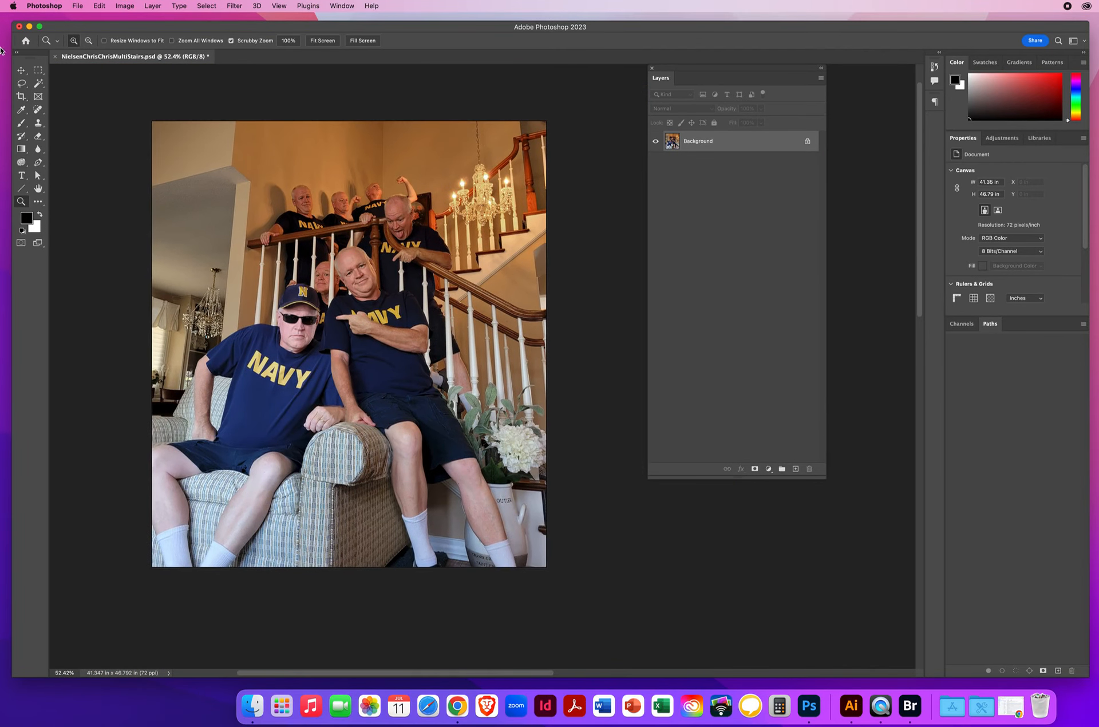
Step: Try a perspective crop of the whole image with both upper corners pulled inward, and undo it
click(21, 70)
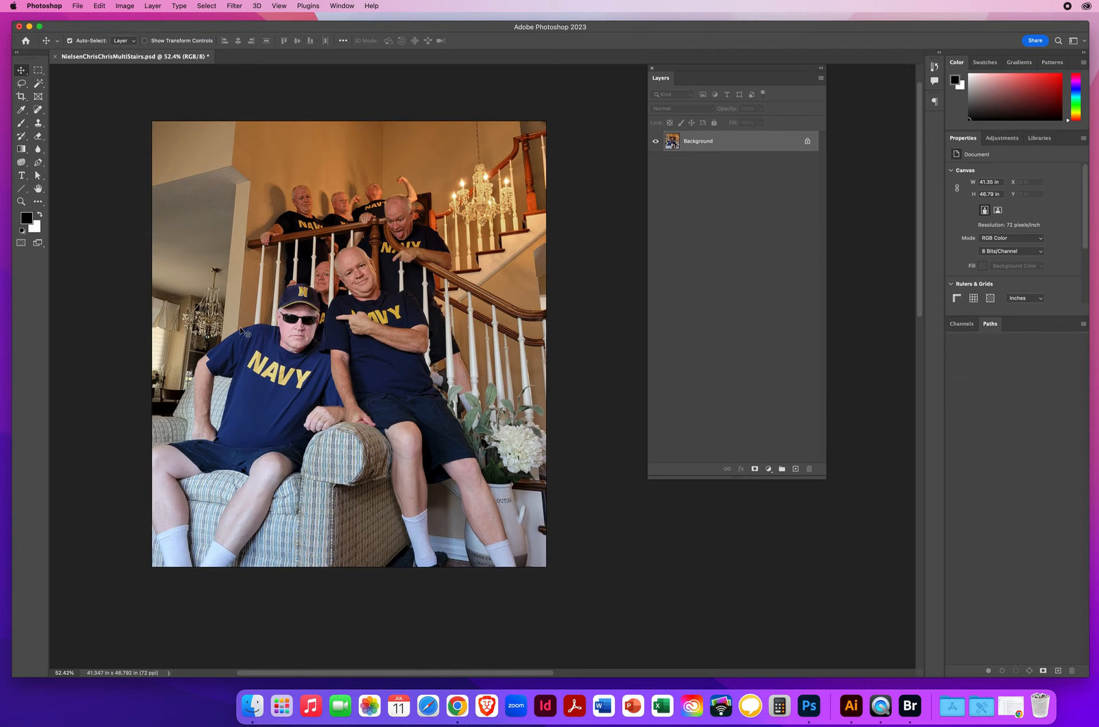
click(26, 98)
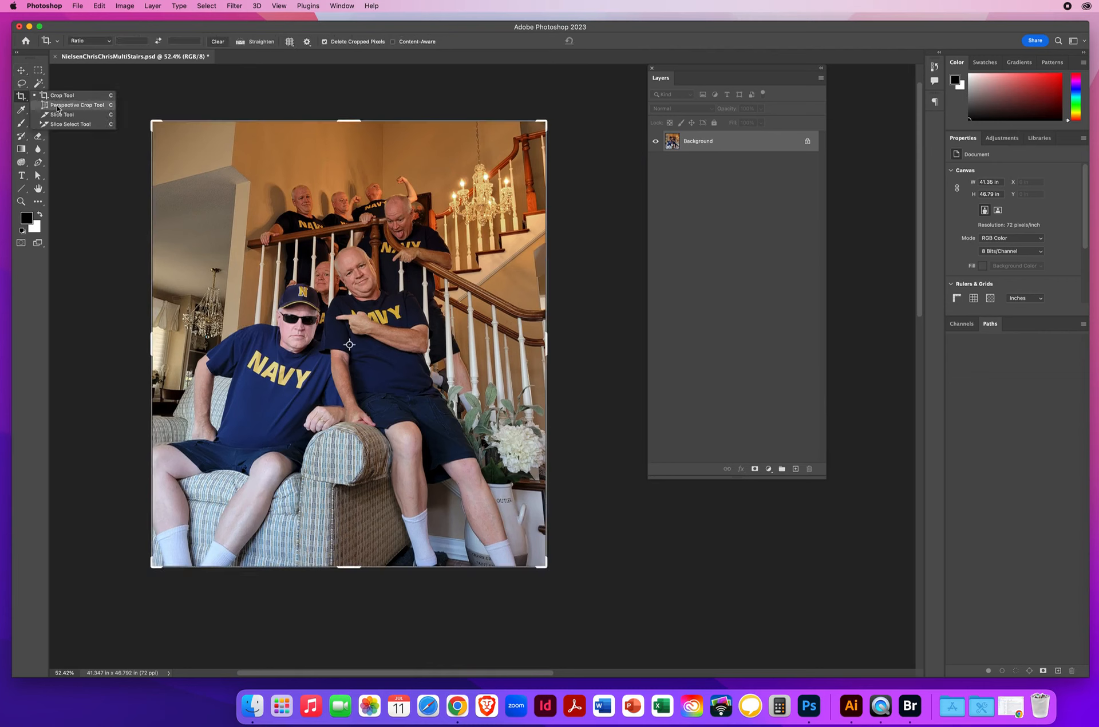
click(57, 107)
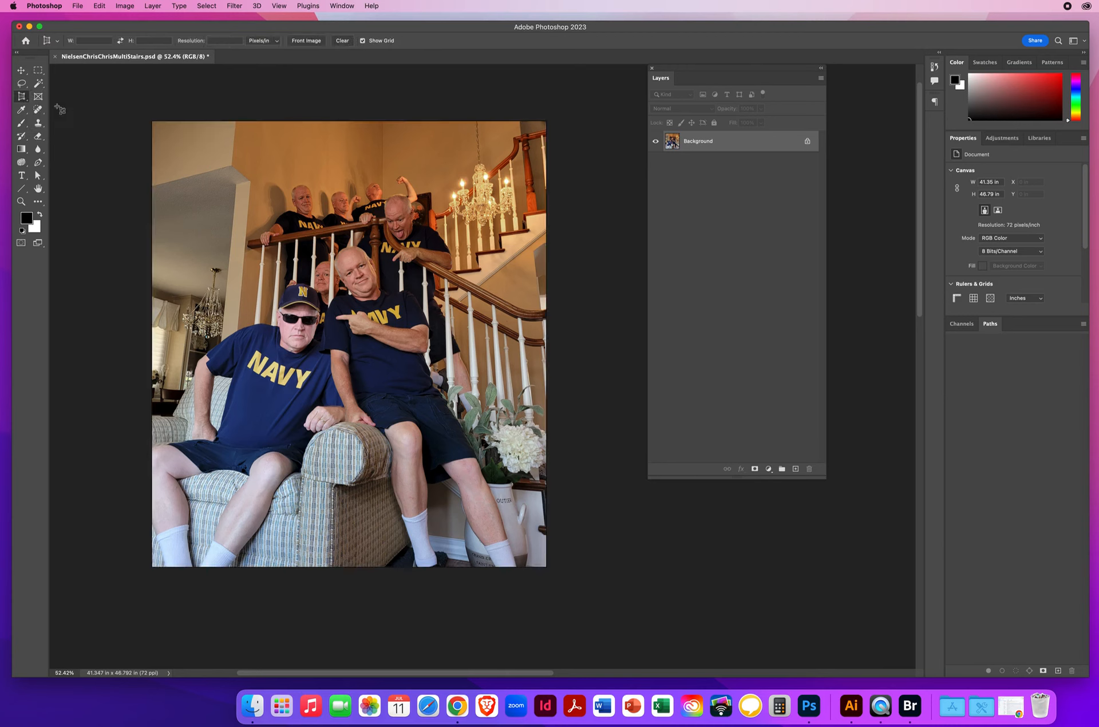
click(139, 107)
drag(139, 107, 636, 600)
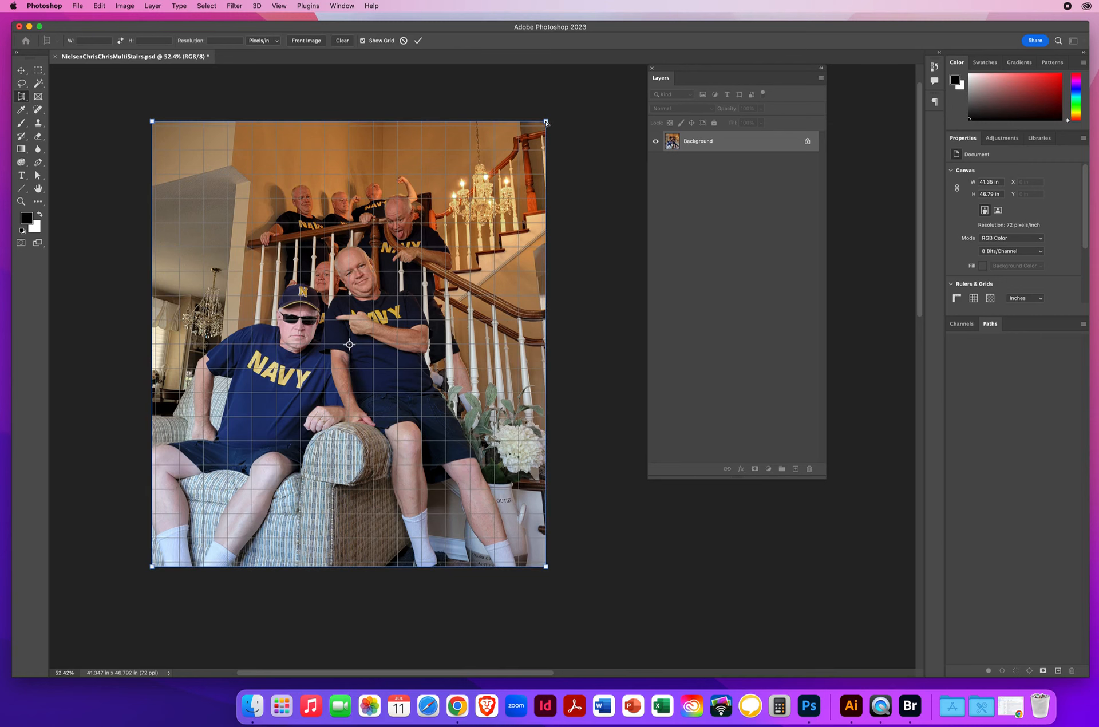
drag(545, 122, 504, 124)
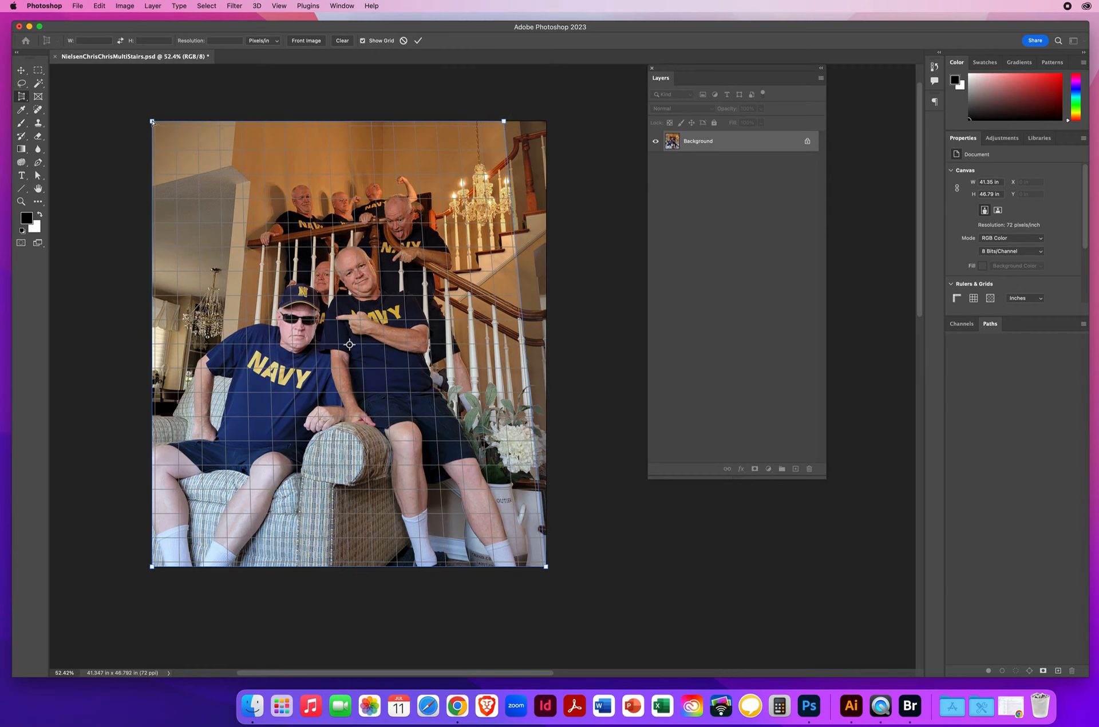
drag(153, 122, 200, 125)
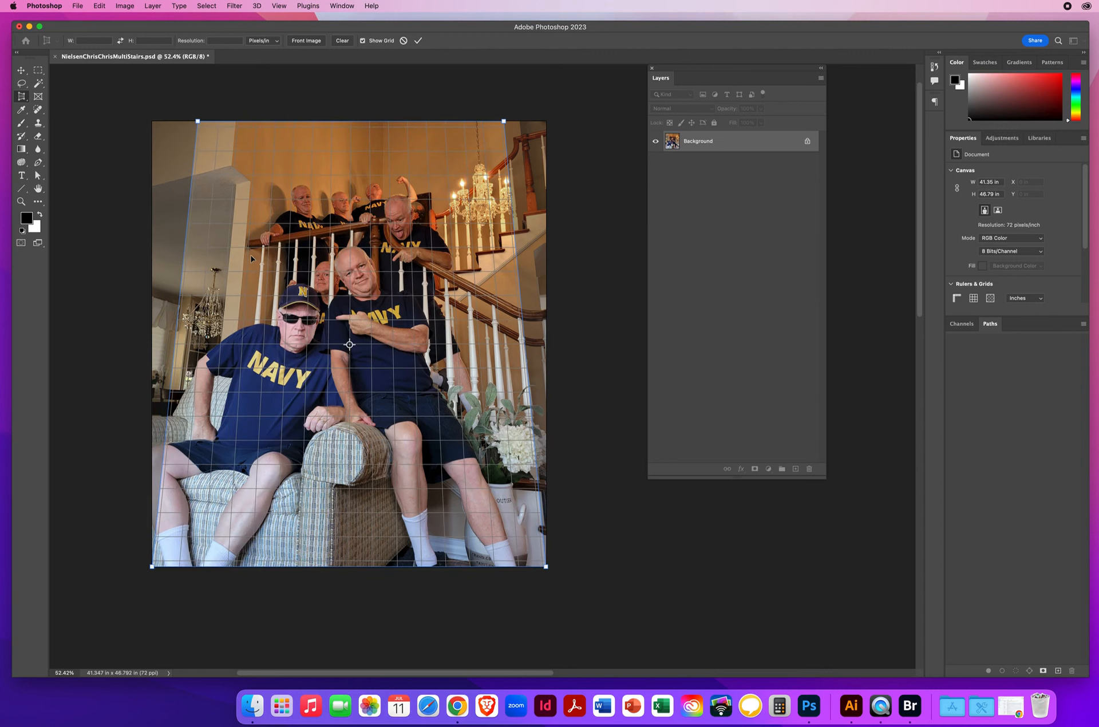
key(Return)
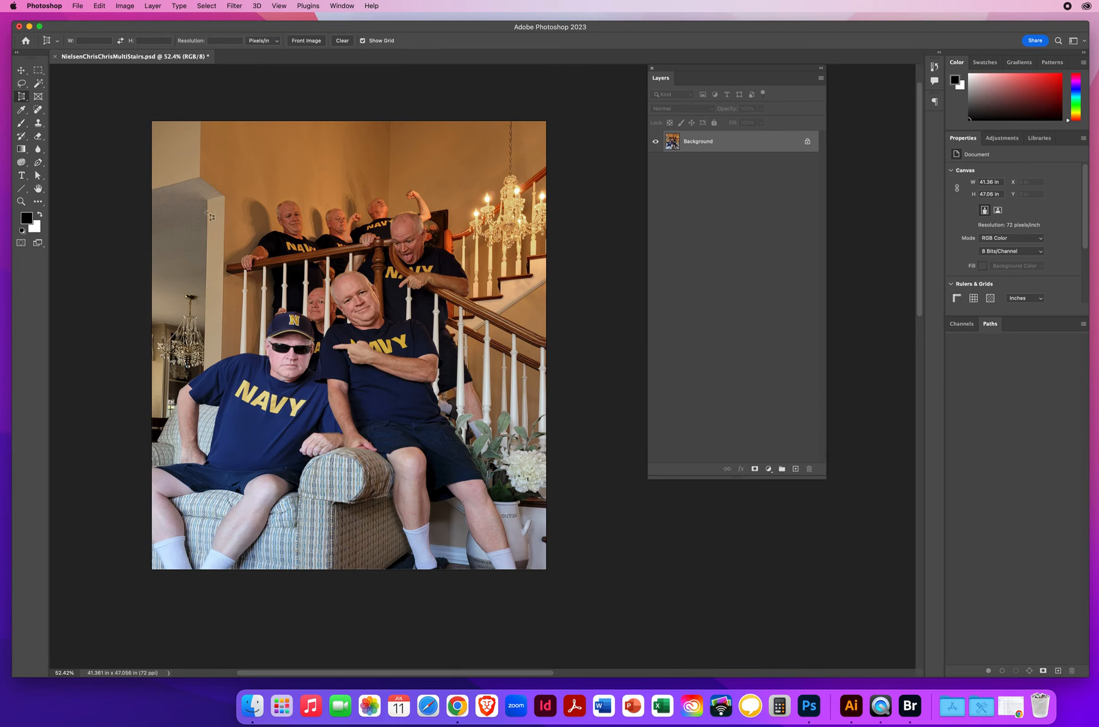
click(100, 6)
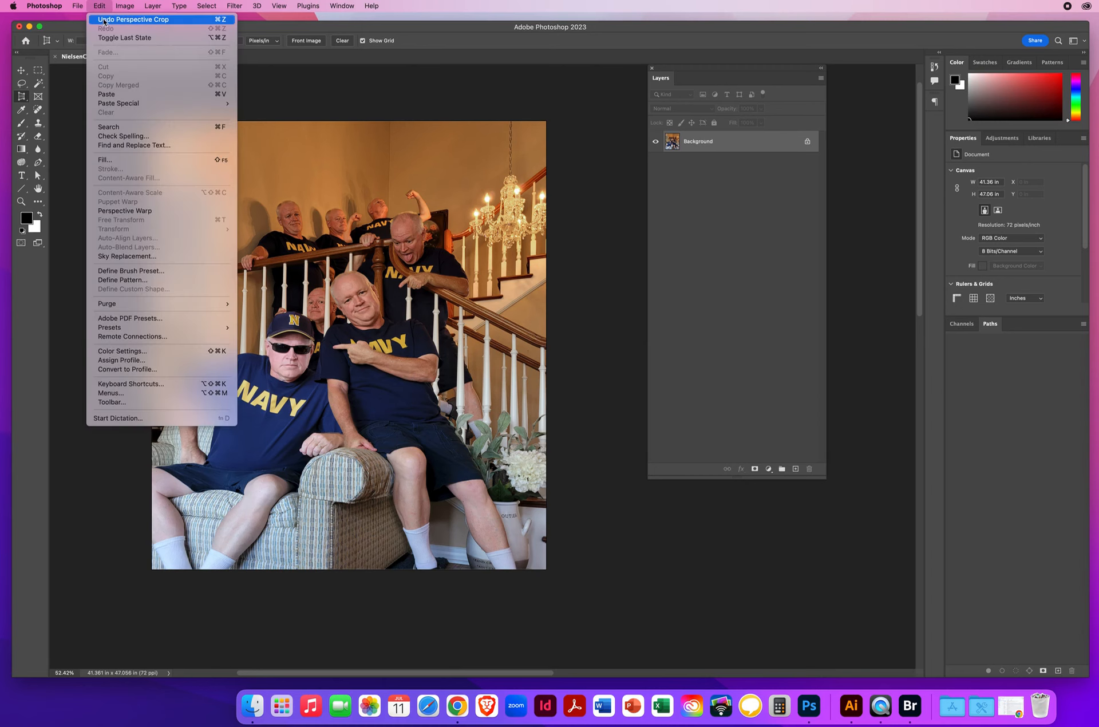
click(114, 17)
Step: Perspective-crop the whole image with the upper-left corner pulled well inward and the upper-right corner slightly less, straightening the leaning verticals
drag(153, 121, 616, 638)
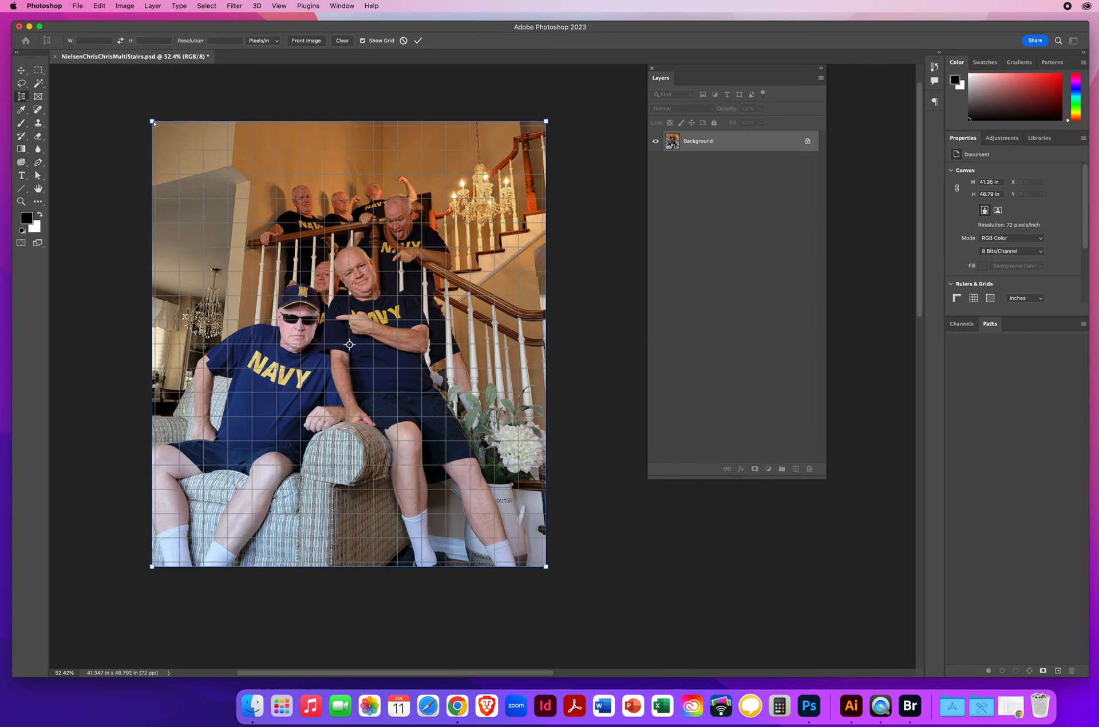
drag(153, 123, 199, 122)
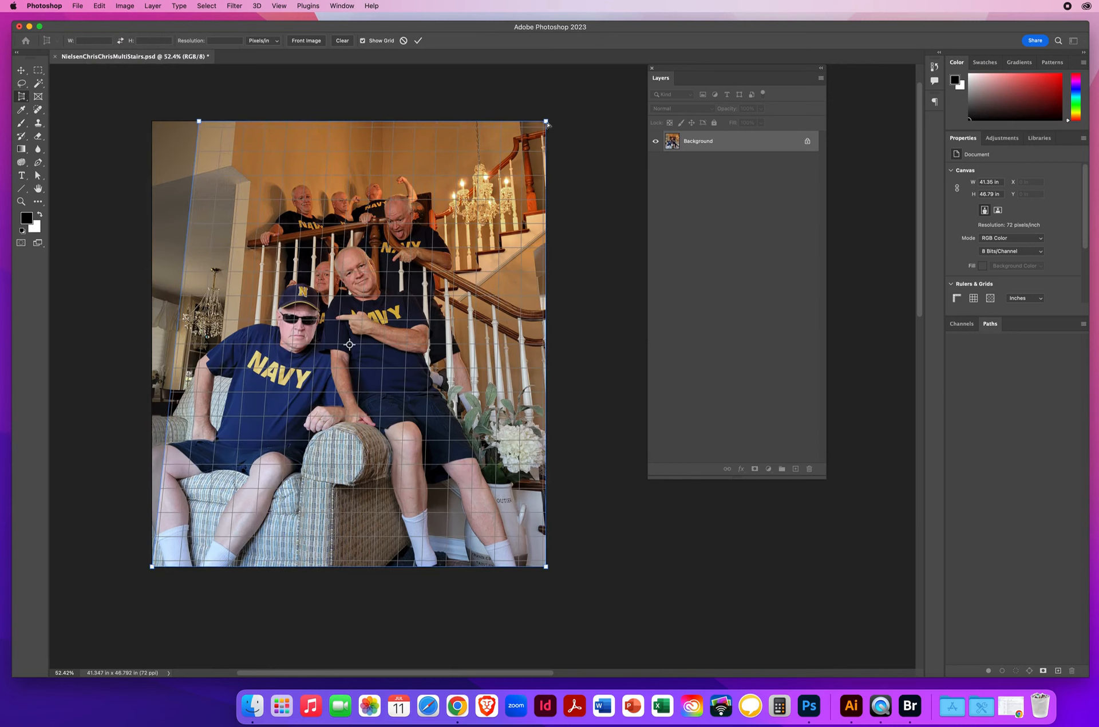
drag(547, 124, 515, 125)
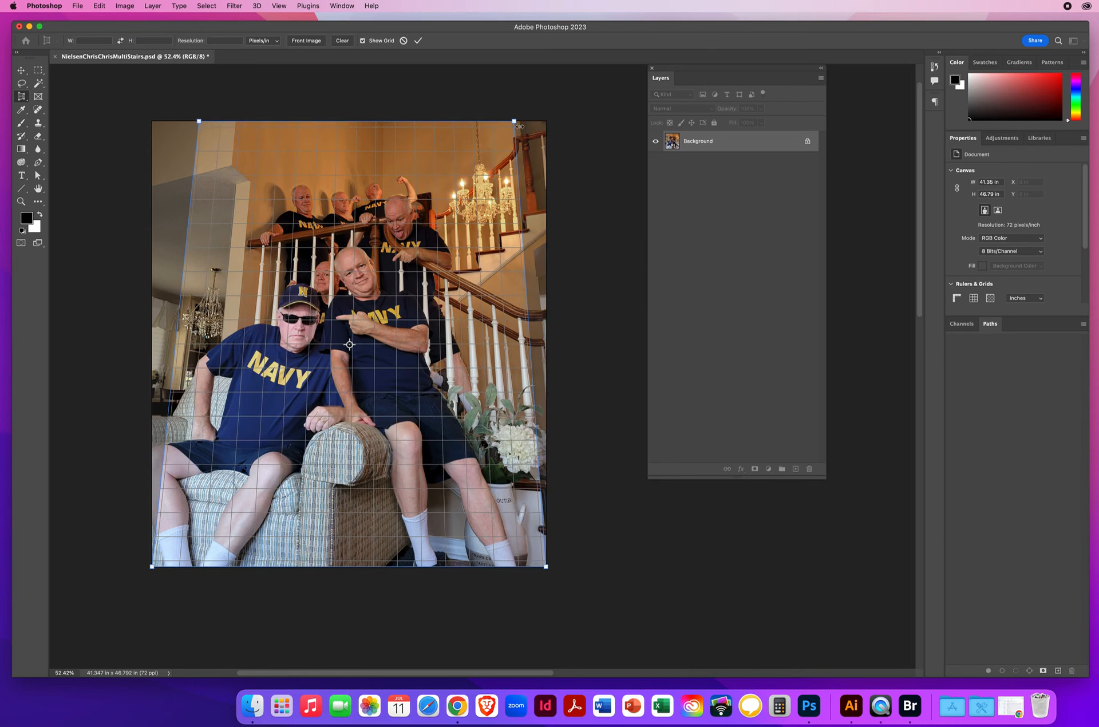
key(Return)
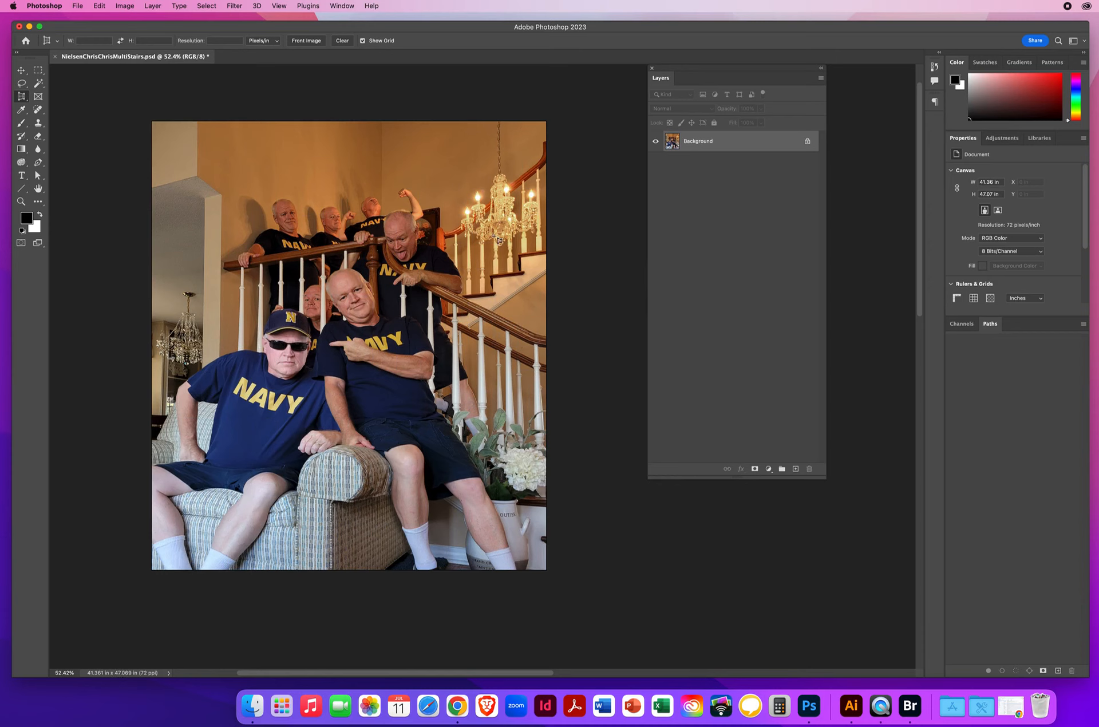
Step: Convert the locked Background into an editable layer named Group
double_click(698, 143)
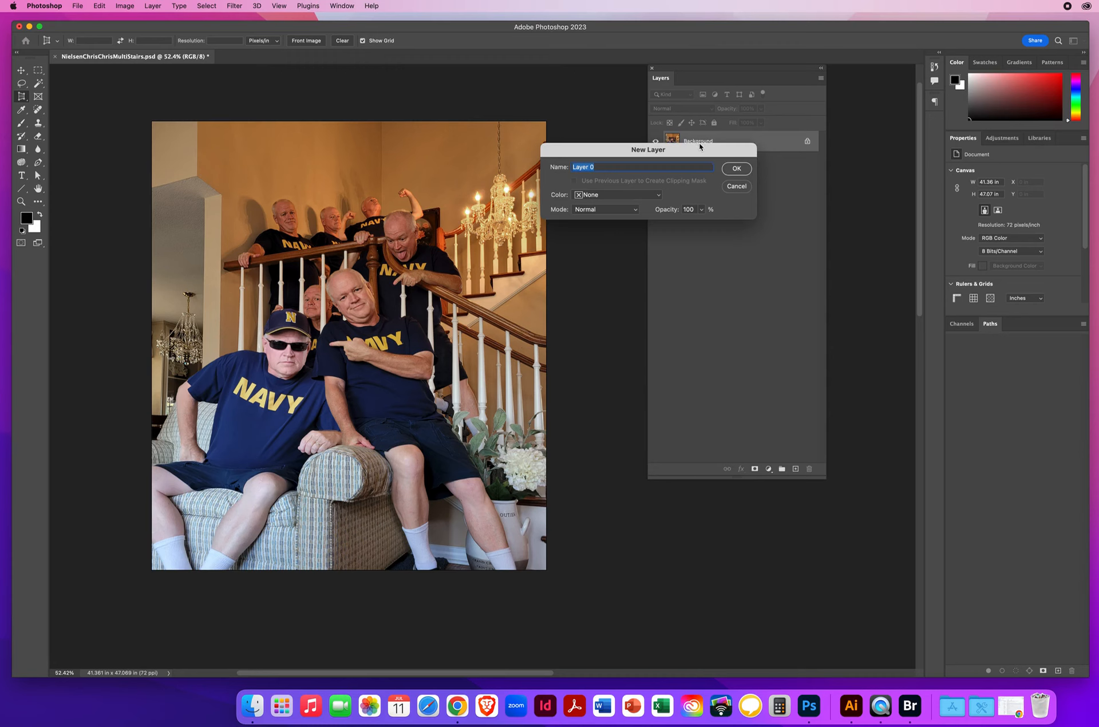
text(Group)
key(Return)
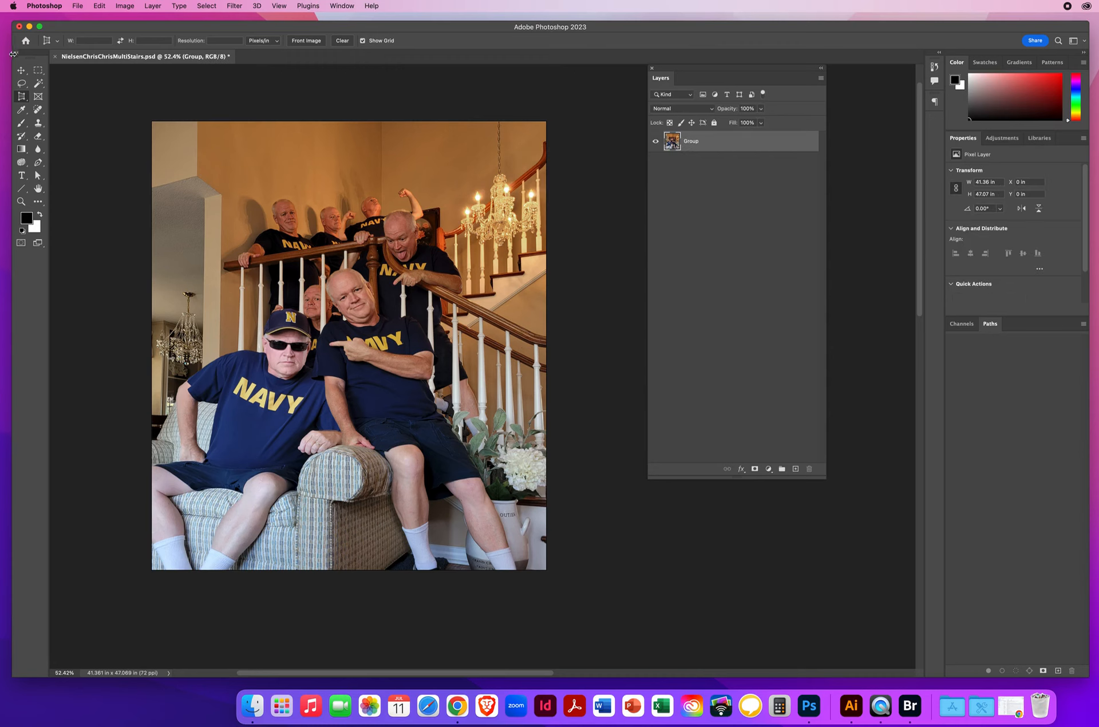
Step: Free-transform the Group layer to stretch it vertically to about 111%, extending beyond the canvas at the top and slightly at the bottom
click(21, 70)
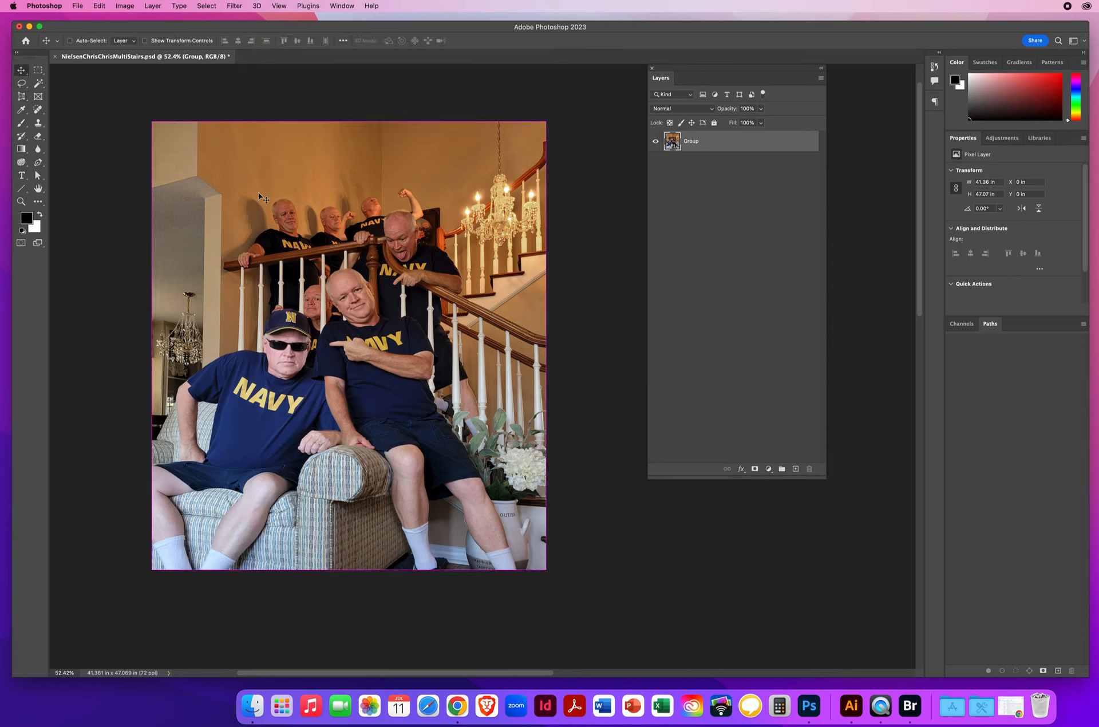
key(super+t)
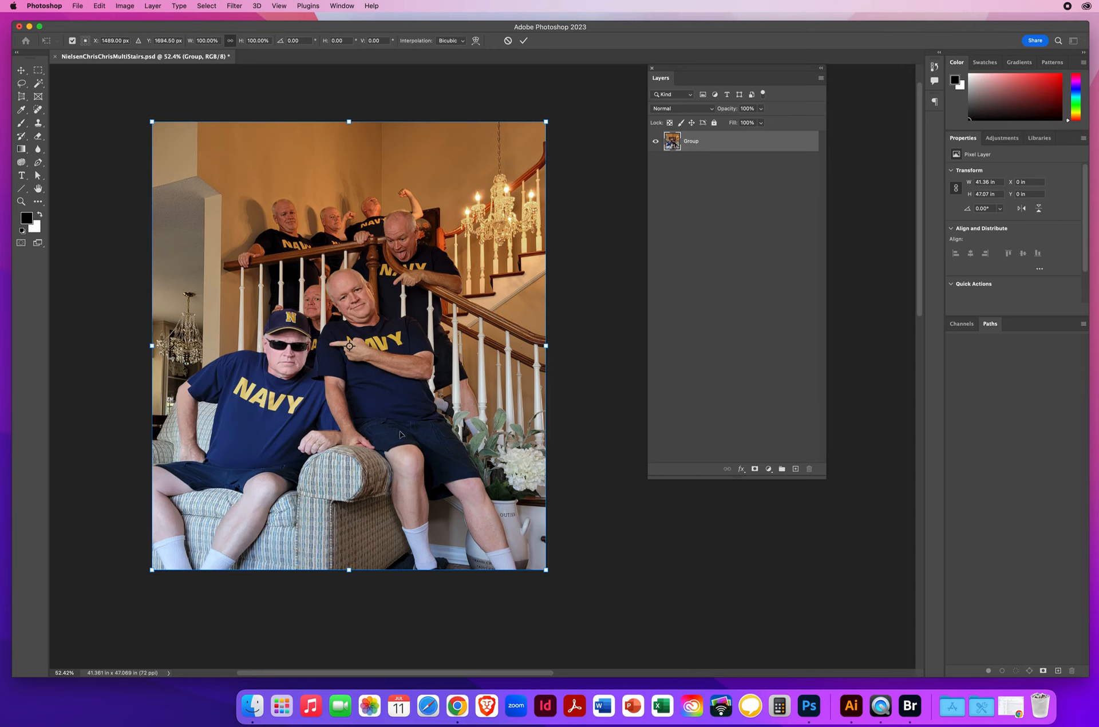
drag(349, 120, 346, 81)
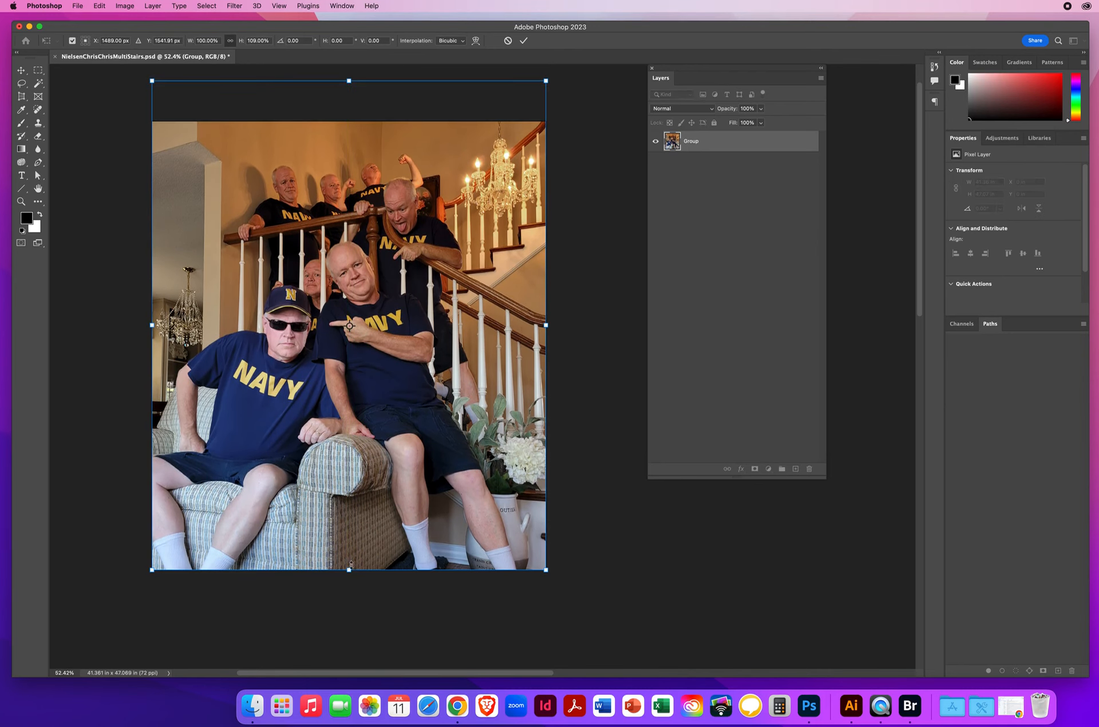
mouse_move(348, 570)
mouse_down()
mouse_move(346, 507)
mouse_move(345, 605)
mouse_move(342, 586)
mouse_up()
drag(342, 584, 342, 580)
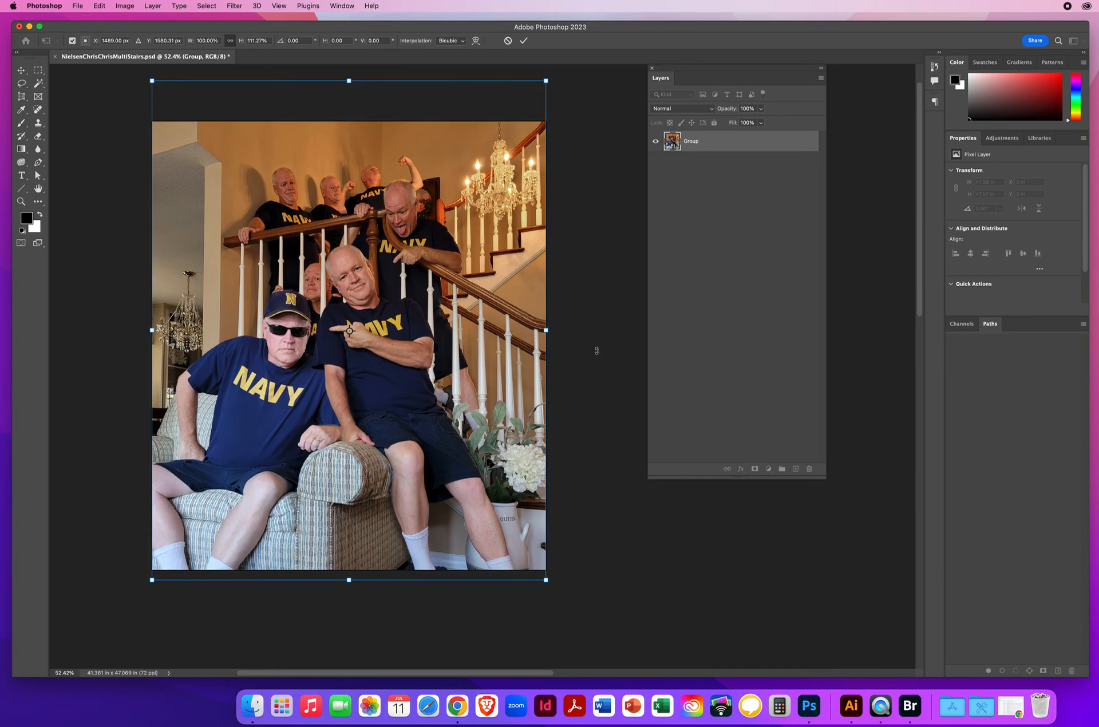
key(Return)
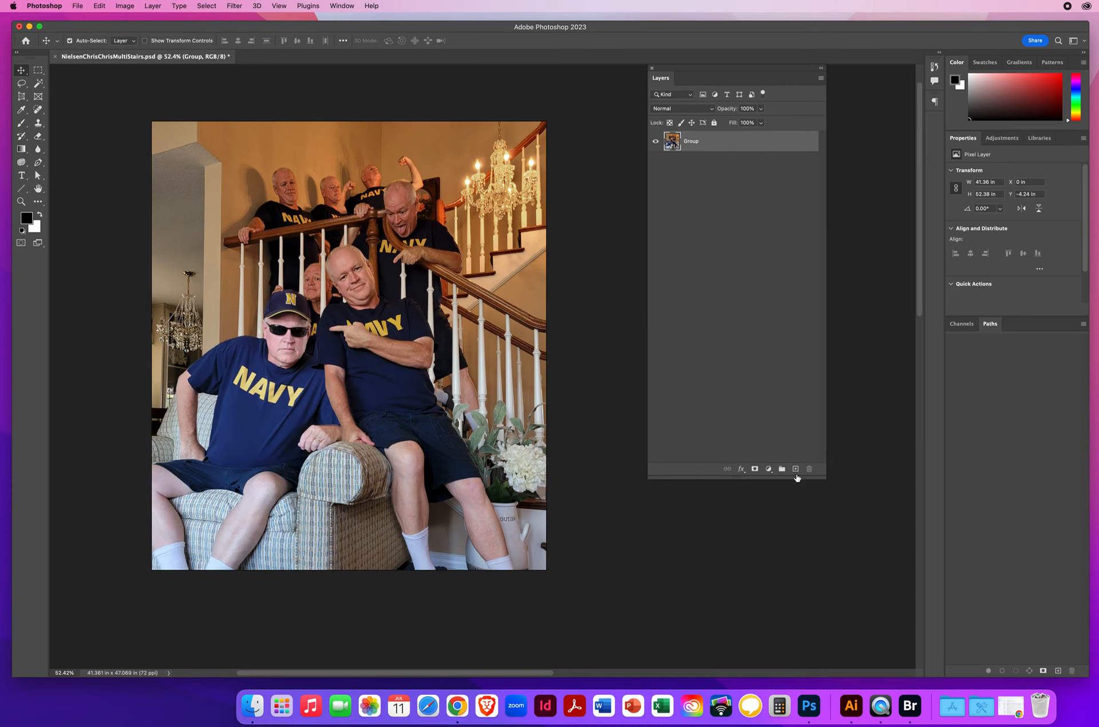
drag(737, 479, 736, 298)
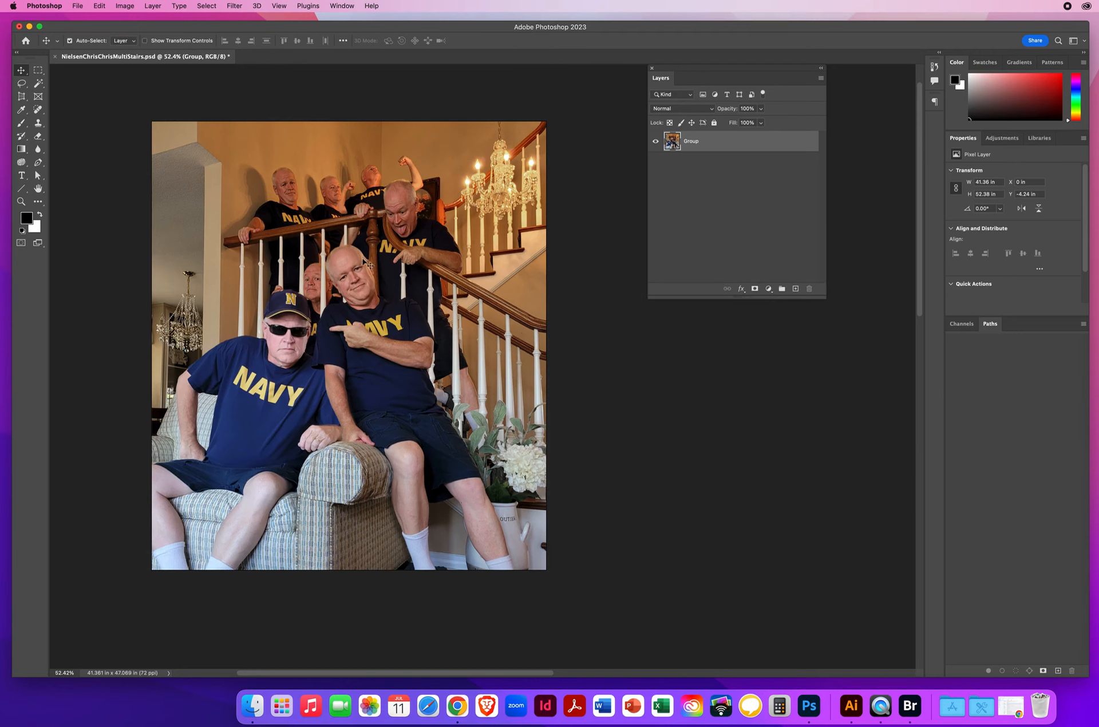
Step: Save a JPEG copy of the staircase composite on the Desktop at High quality 8 with progressive format and 3 scans
click(77, 5)
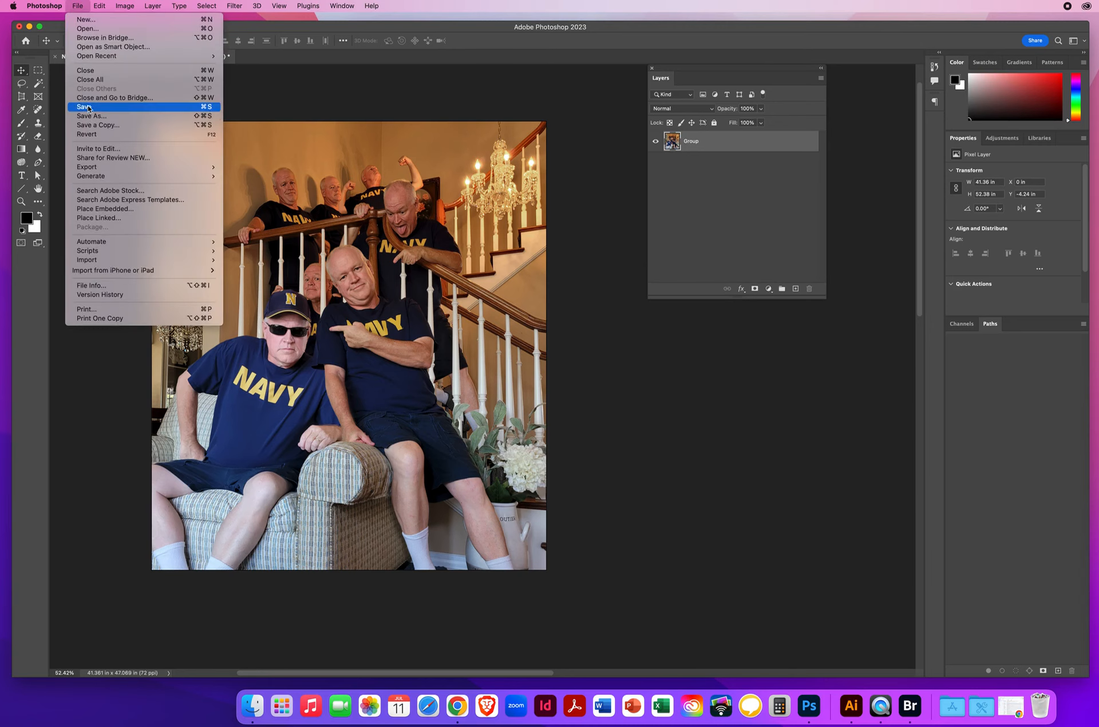
click(115, 125)
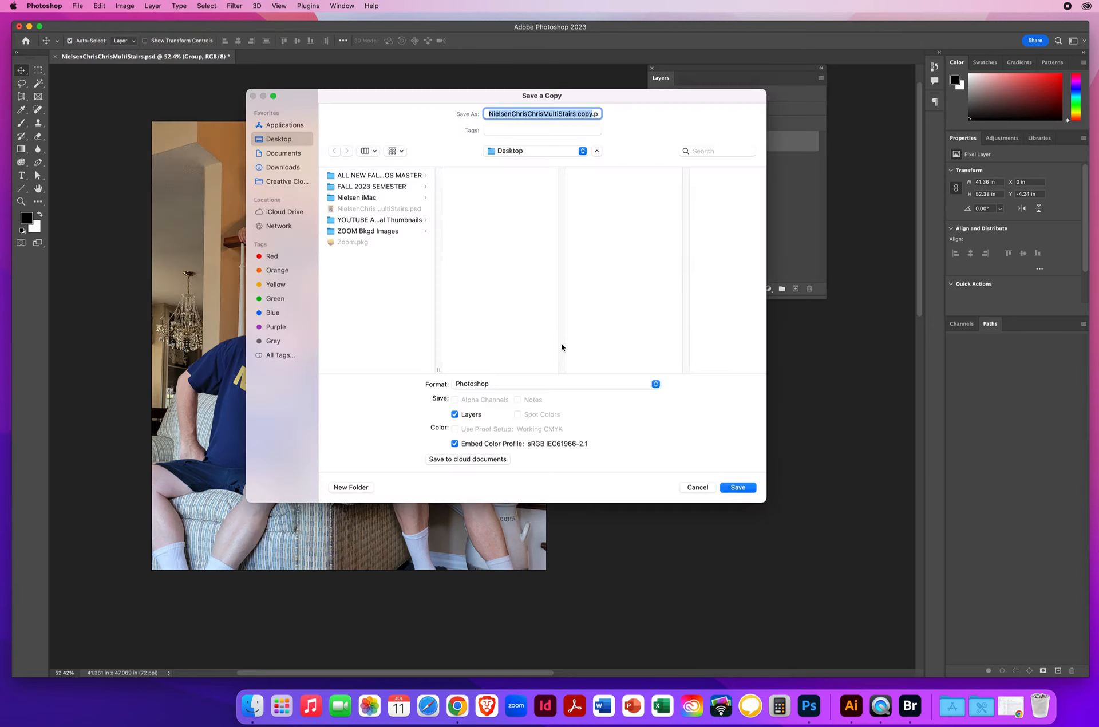
click(483, 383)
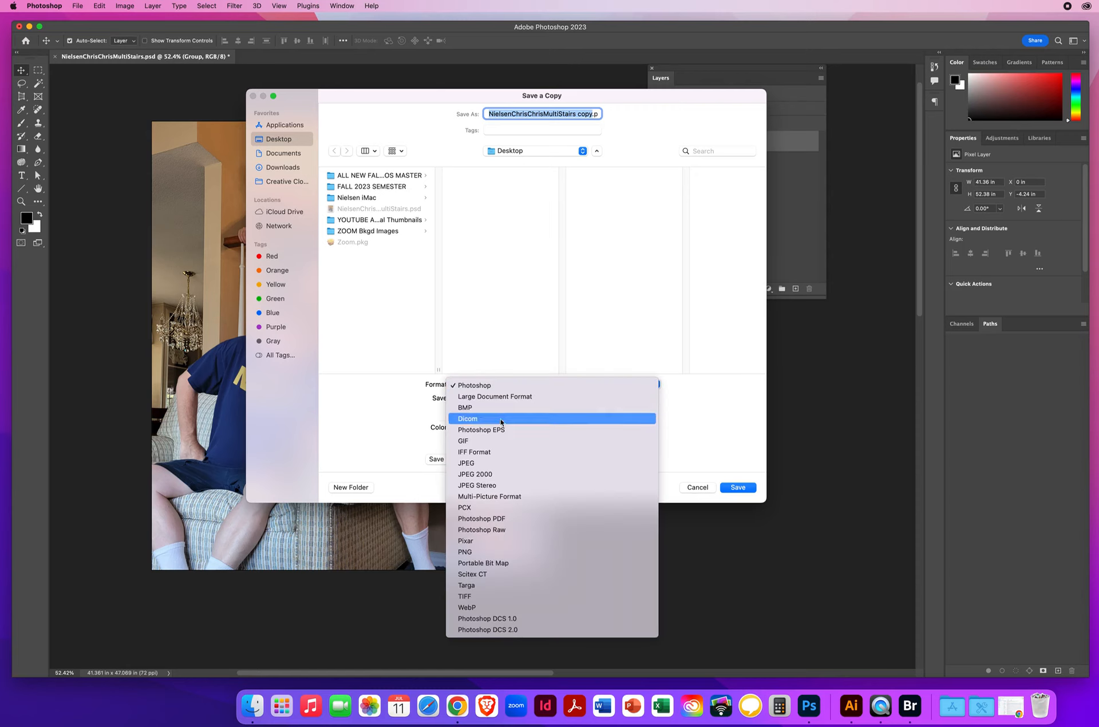
click(488, 463)
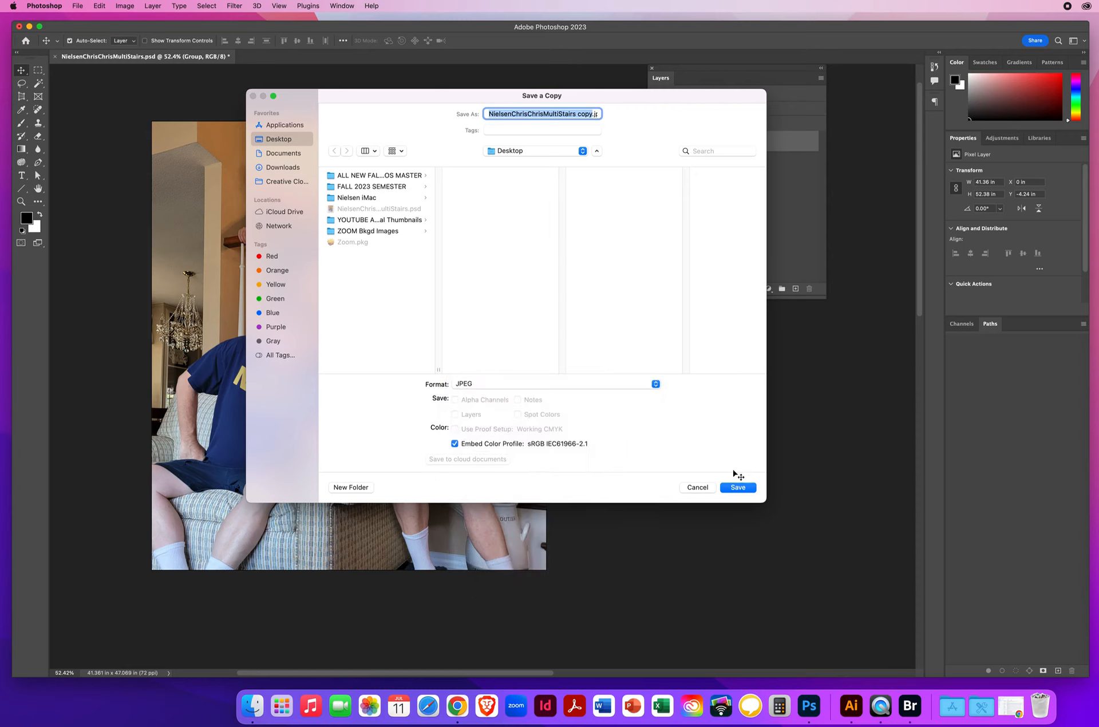
click(738, 489)
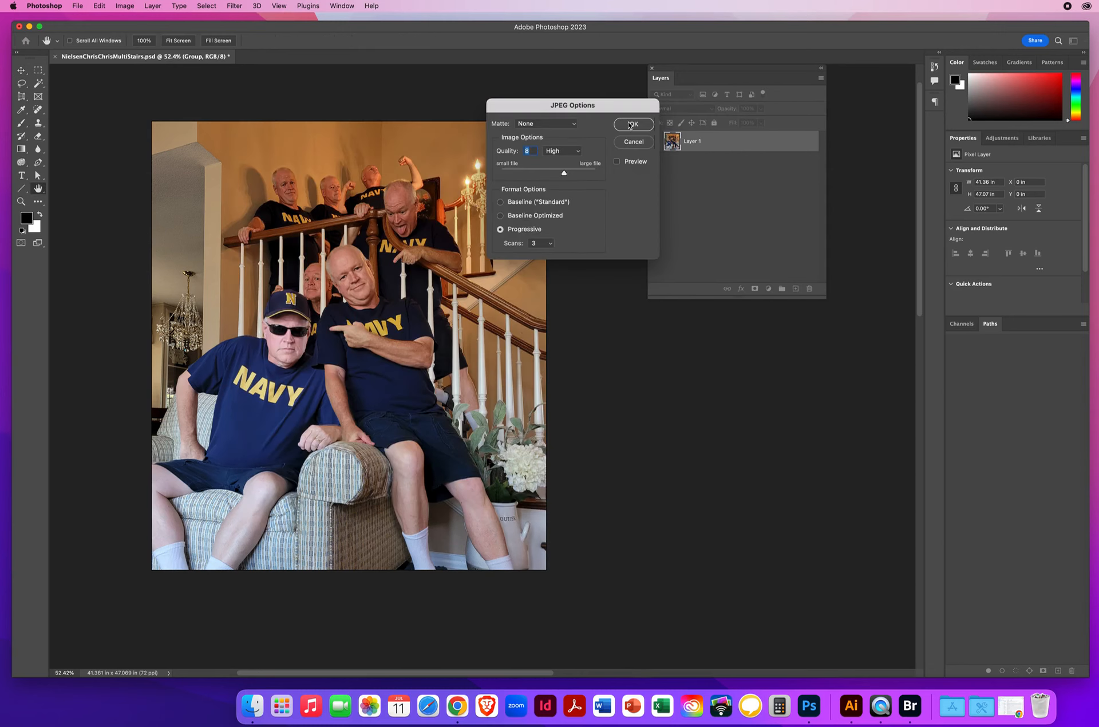
click(634, 125)
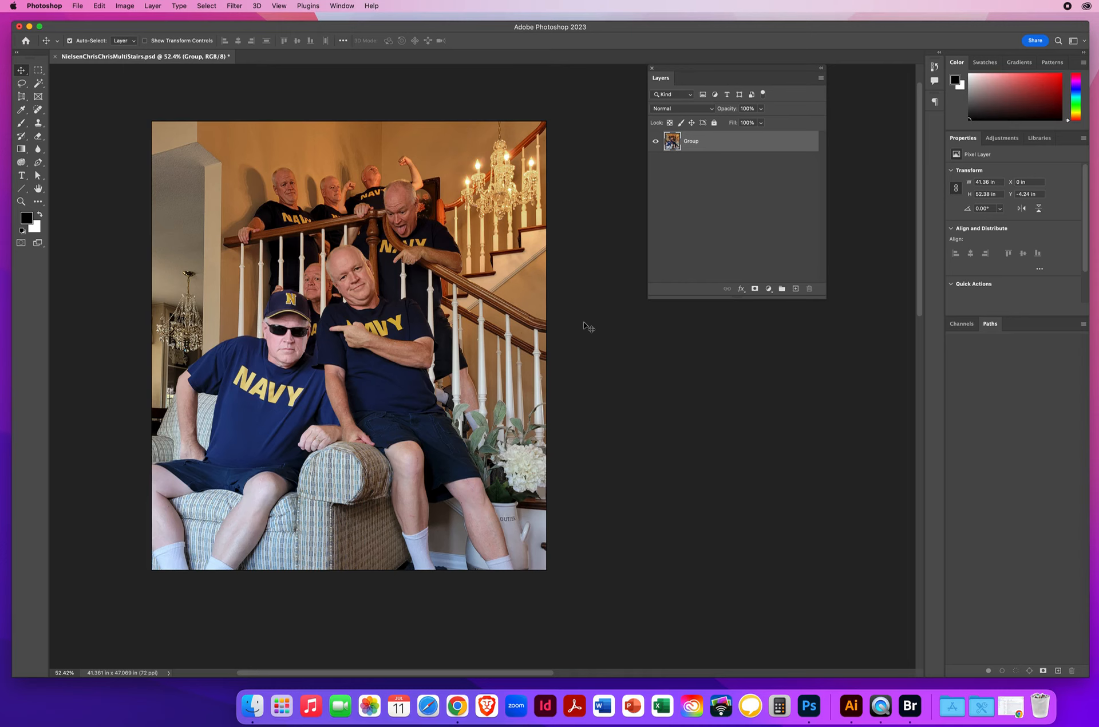
Step: Open the multiplicity example JPEG from the PS - CHAPTER 3 demo folder's 3.7 multiplicity image subfolder
click(78, 6)
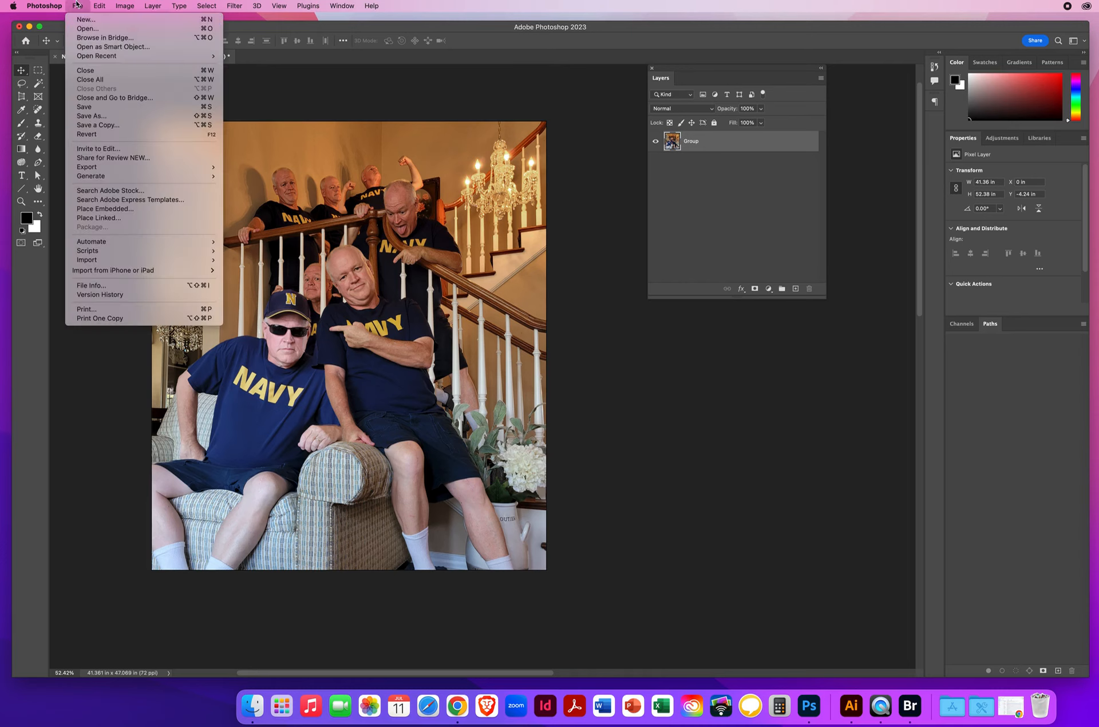
click(81, 28)
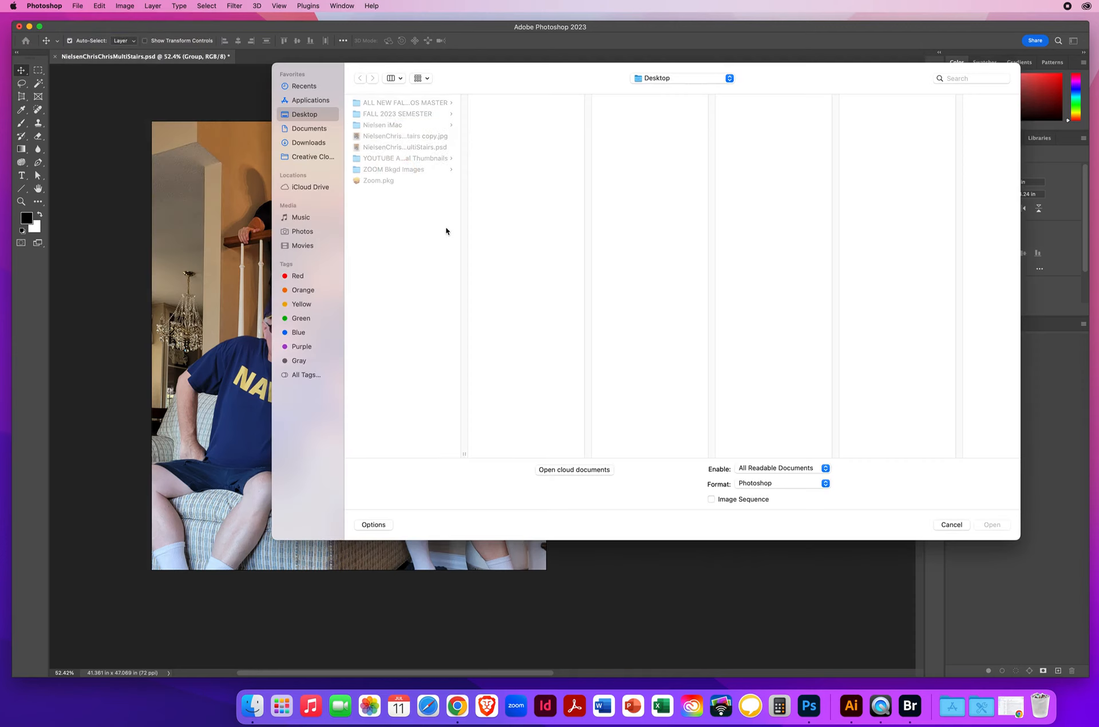
click(381, 103)
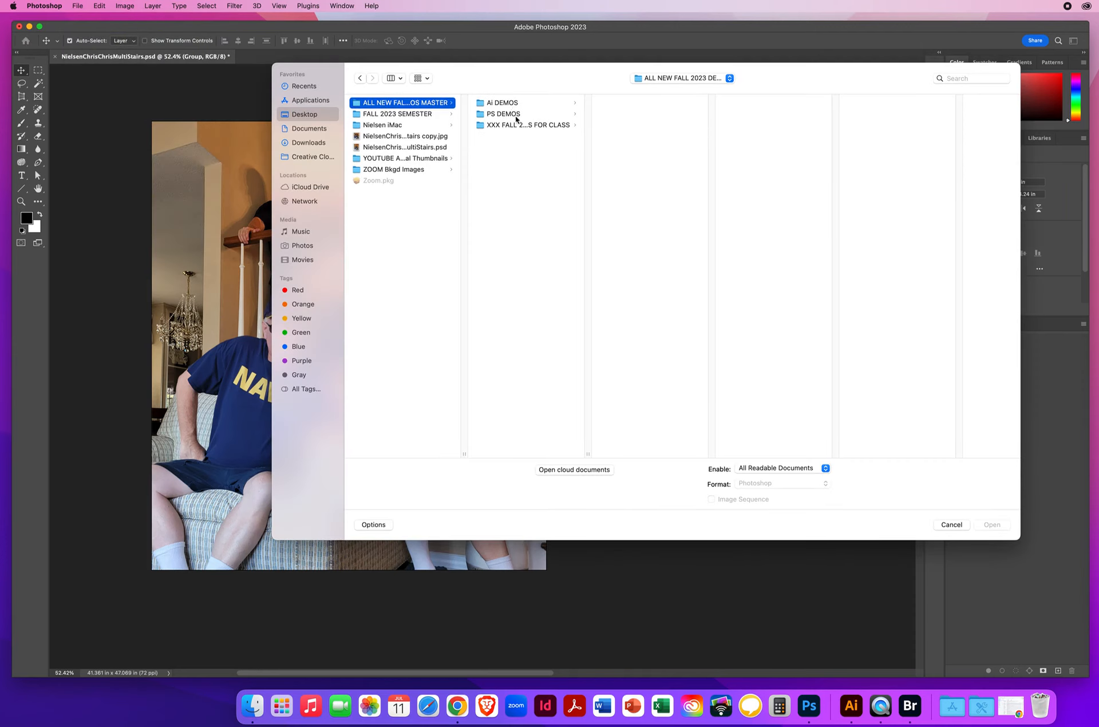
click(509, 114)
click(641, 114)
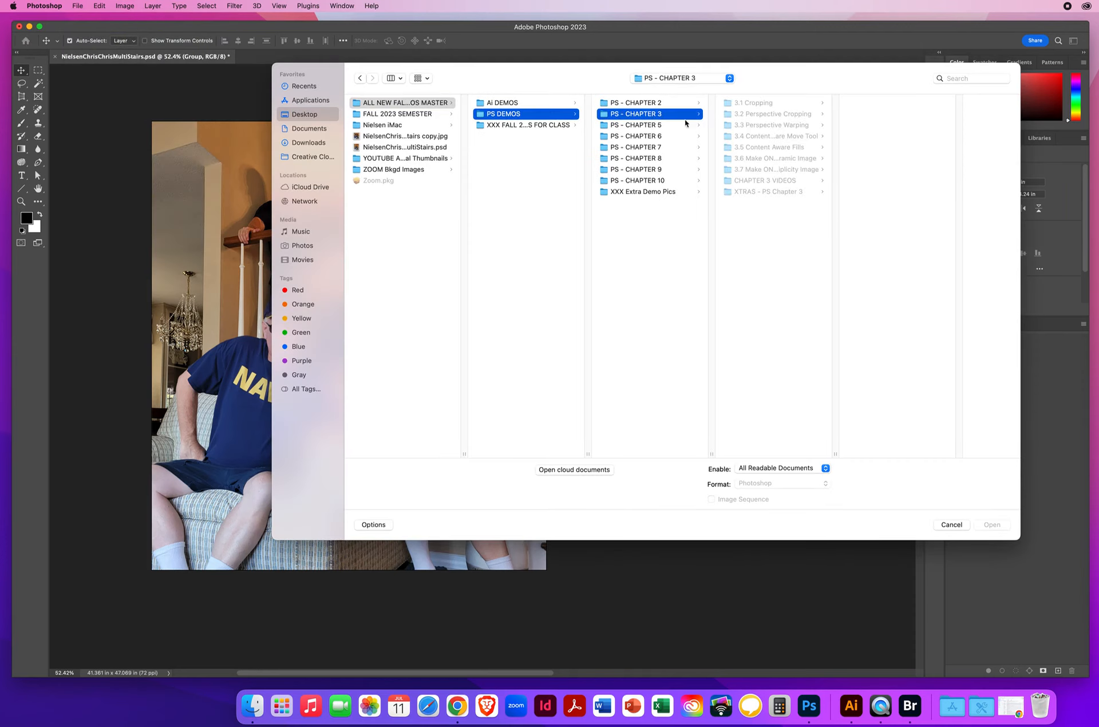
click(764, 169)
click(871, 126)
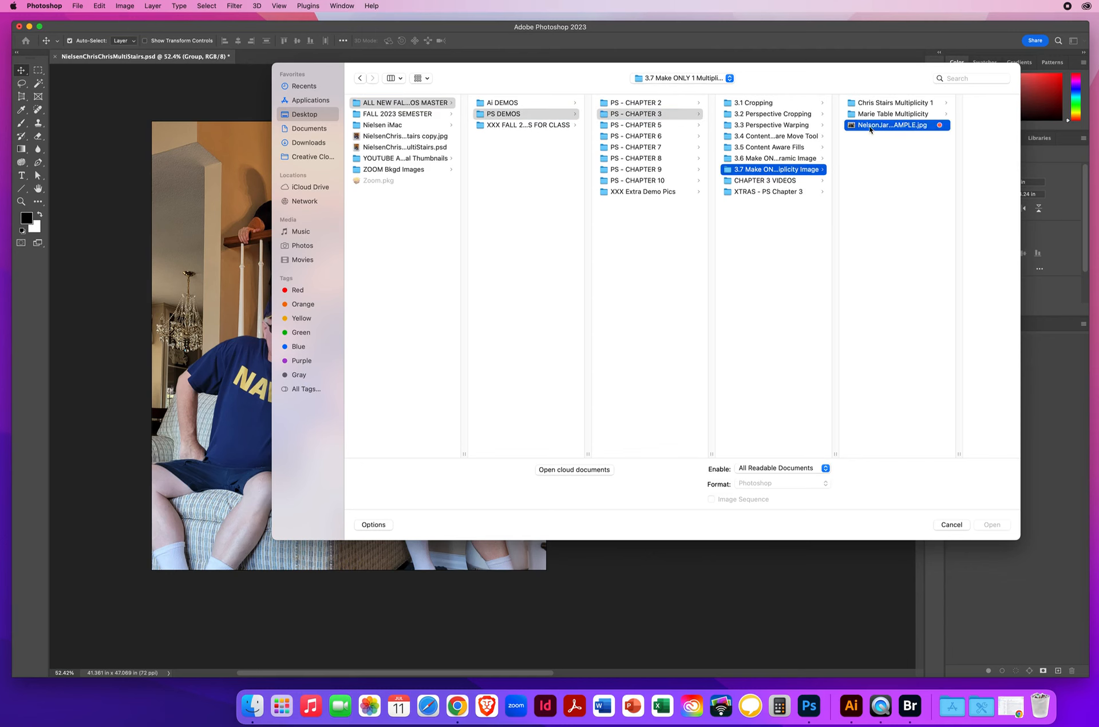
click(987, 525)
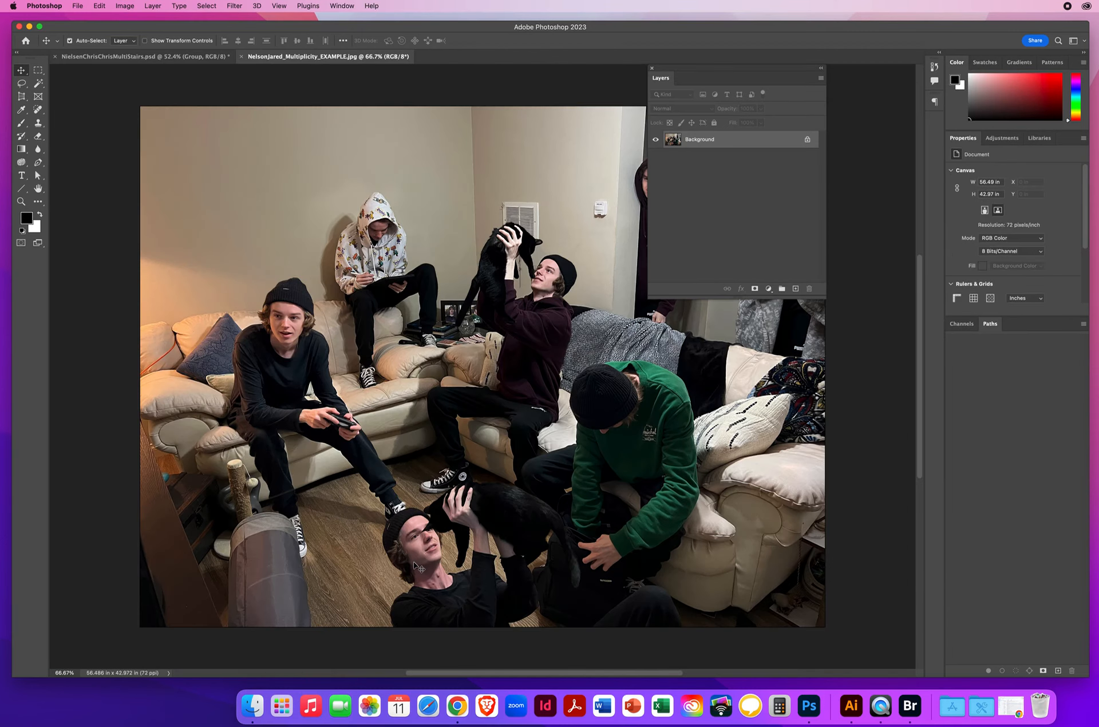
Step: Uncover the living-room example image by moving the Layers panel aside, and compare it with the staircase composite
drag(678, 72, 869, 81)
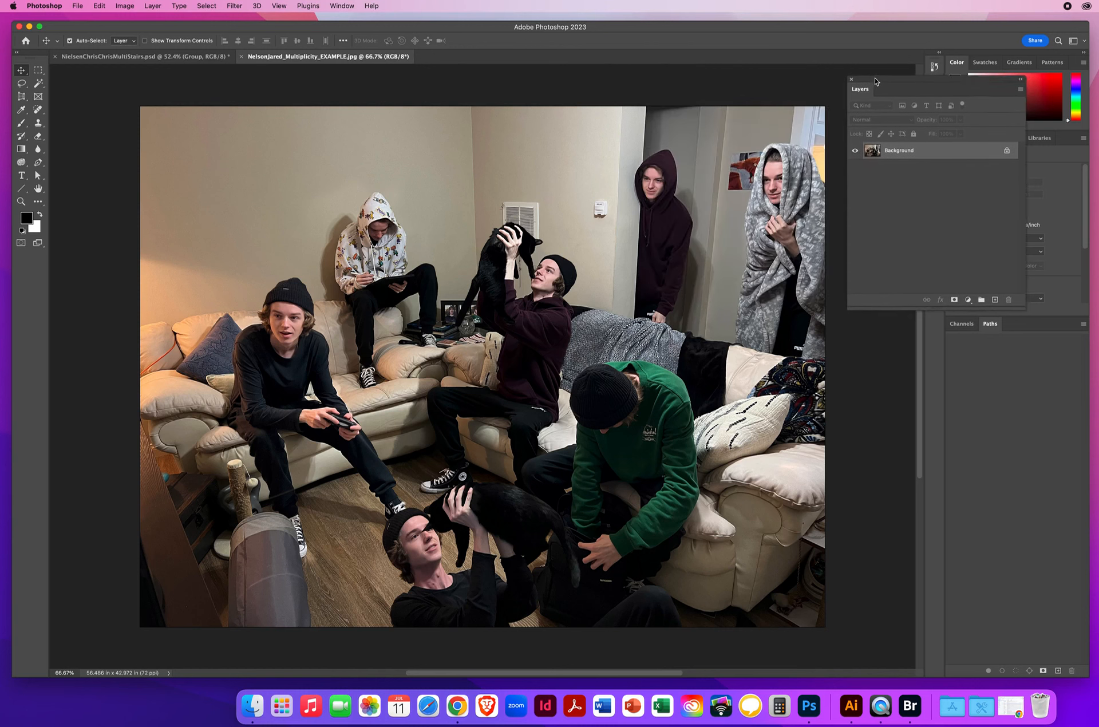
click(133, 56)
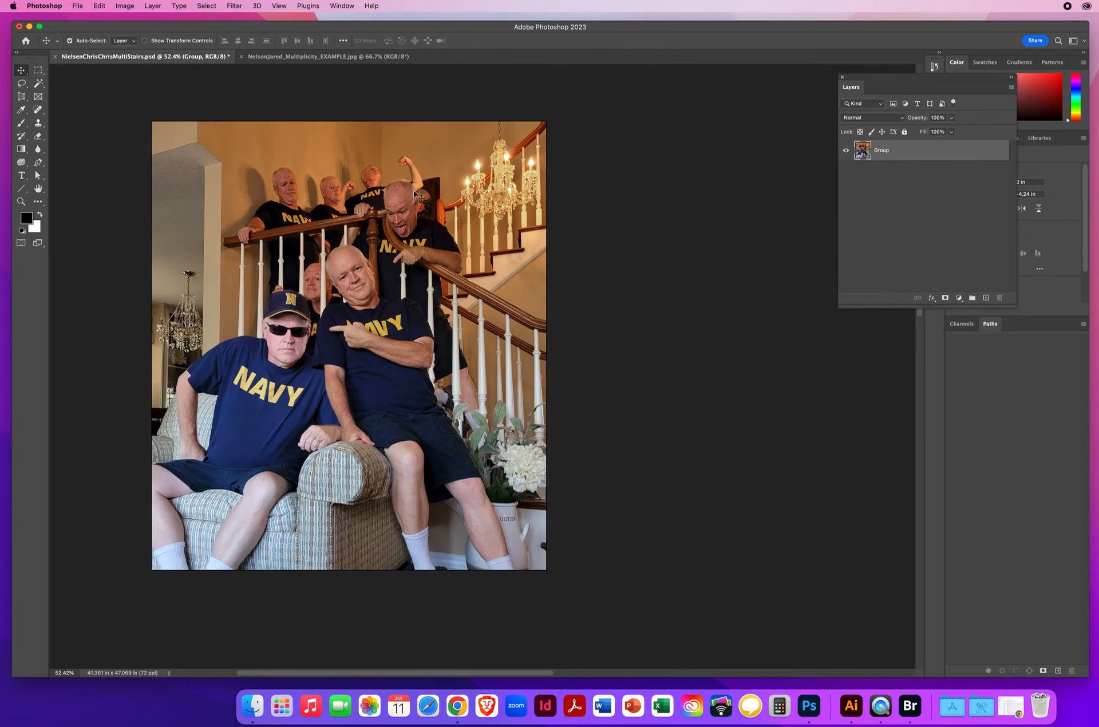
click(301, 57)
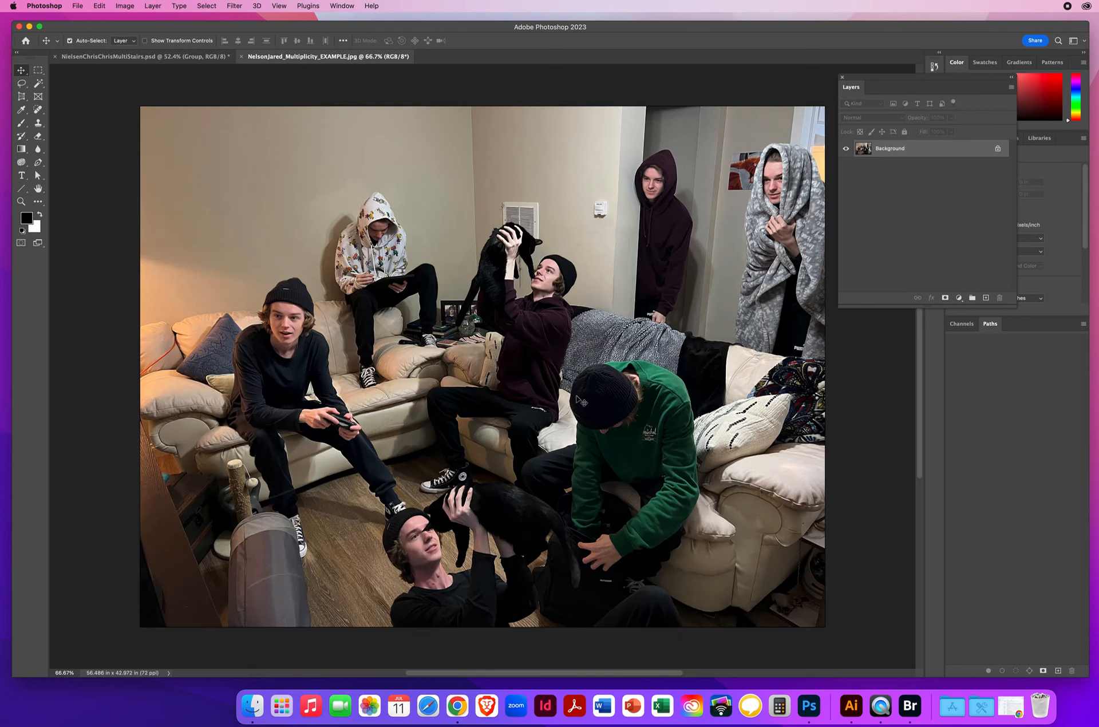
click(150, 57)
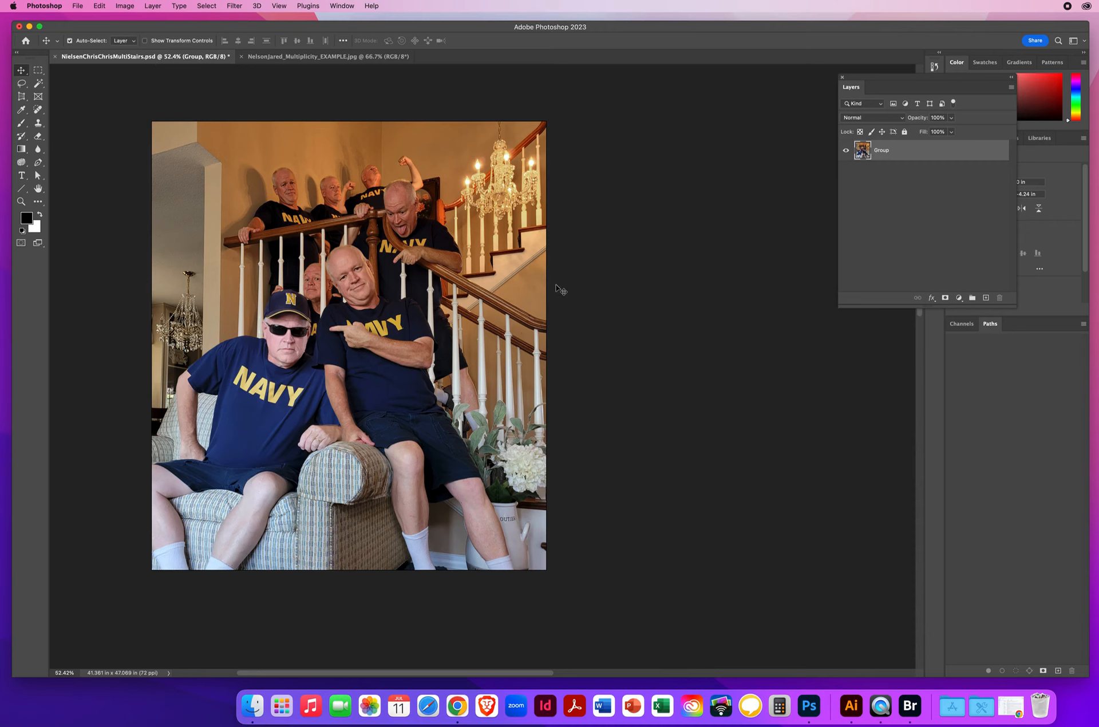
click(347, 57)
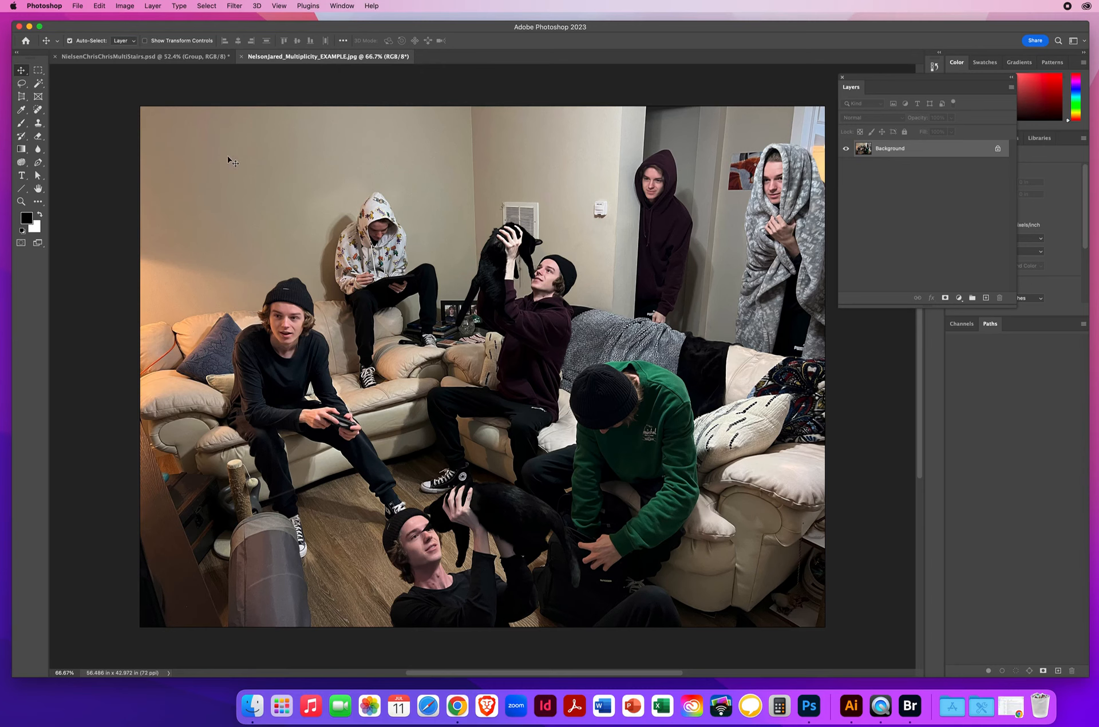
click(139, 57)
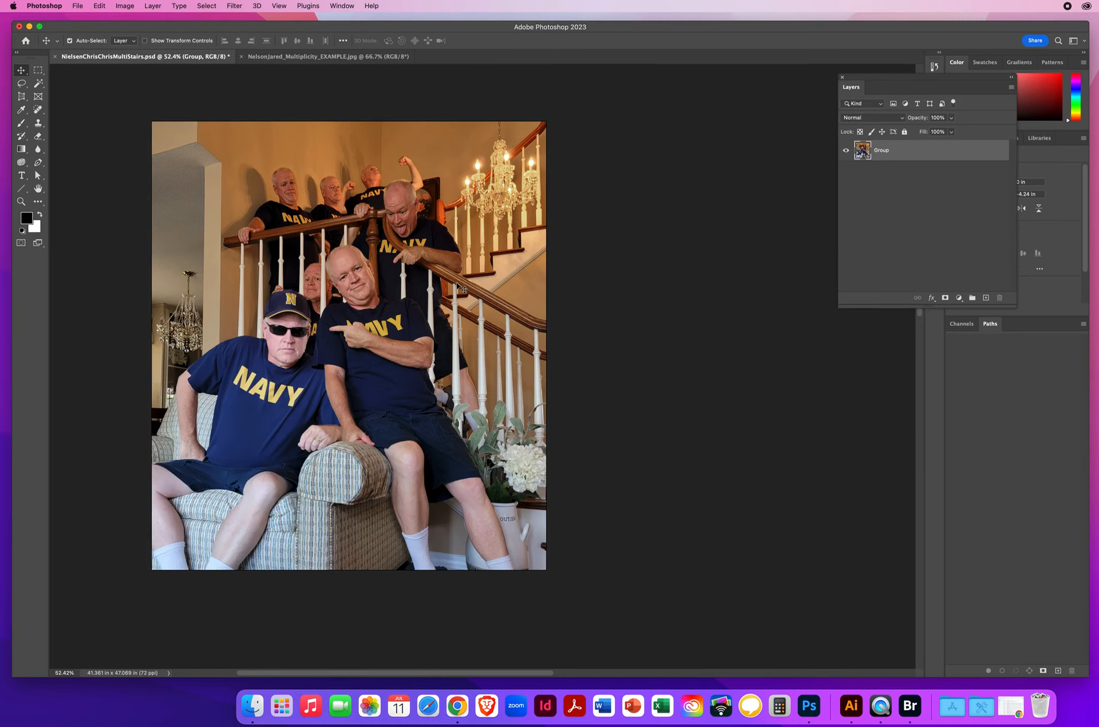
Step: Close the living-room example image and the staircase composite document
click(265, 57)
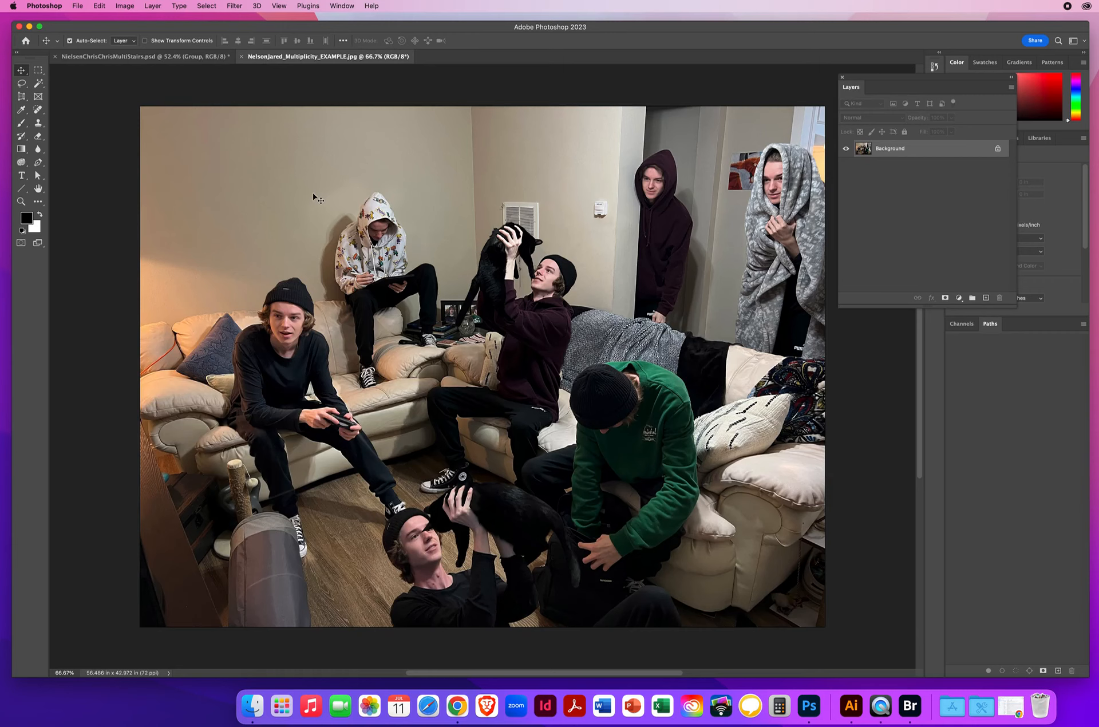
click(241, 57)
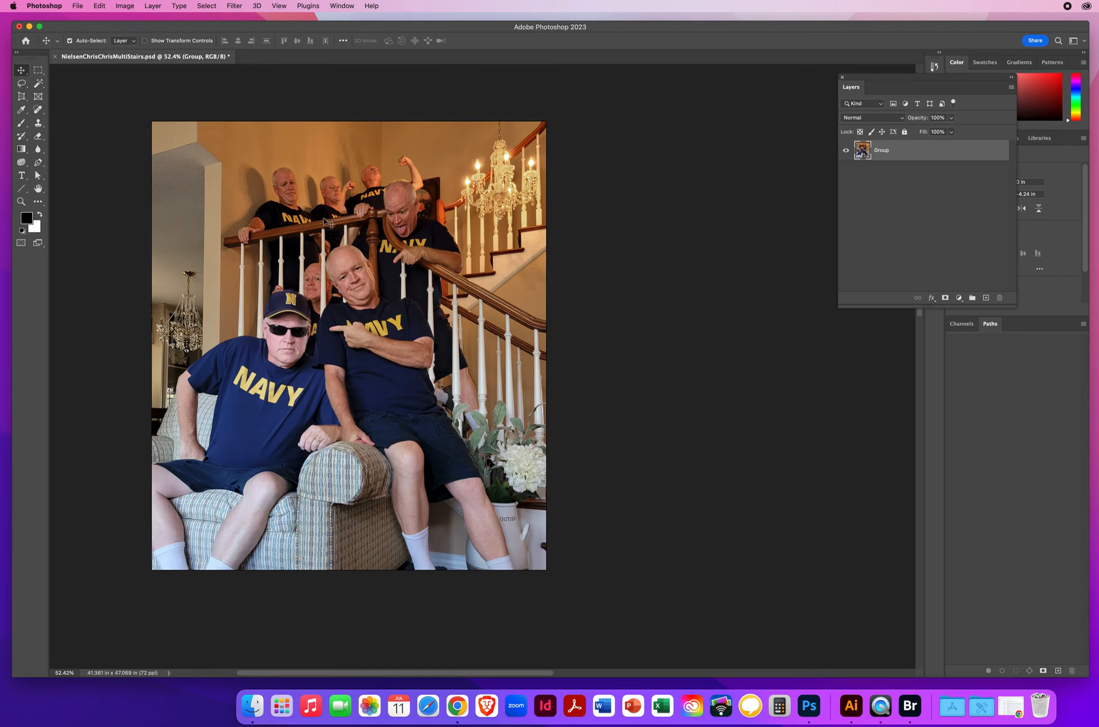
key(super+w)
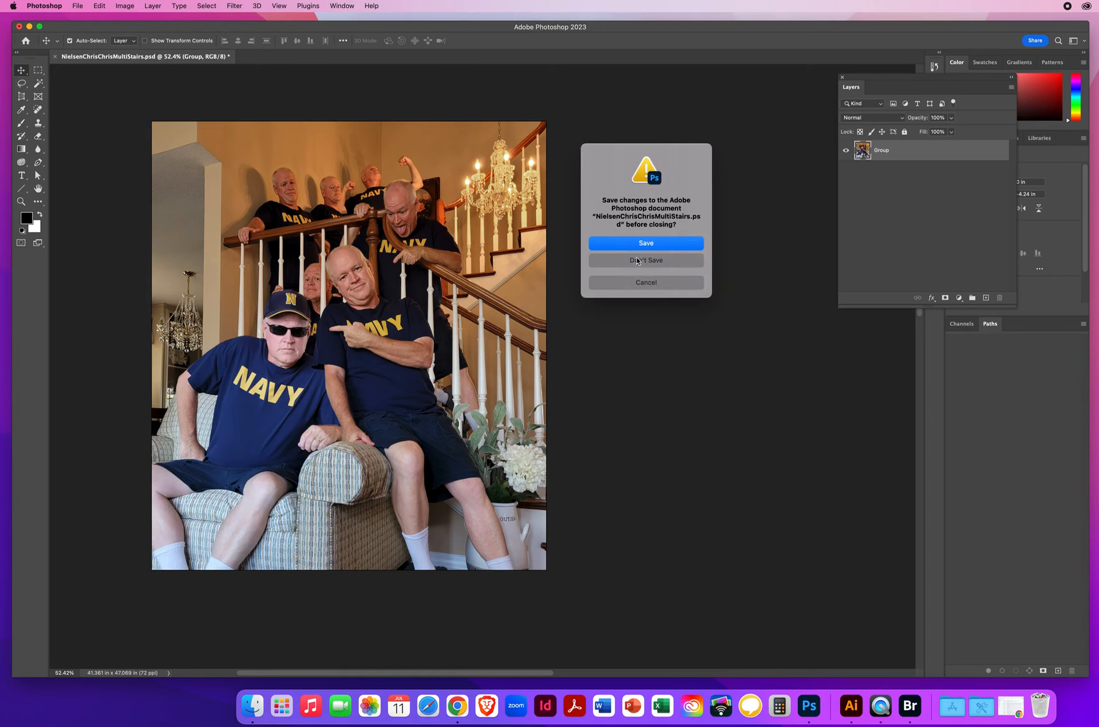